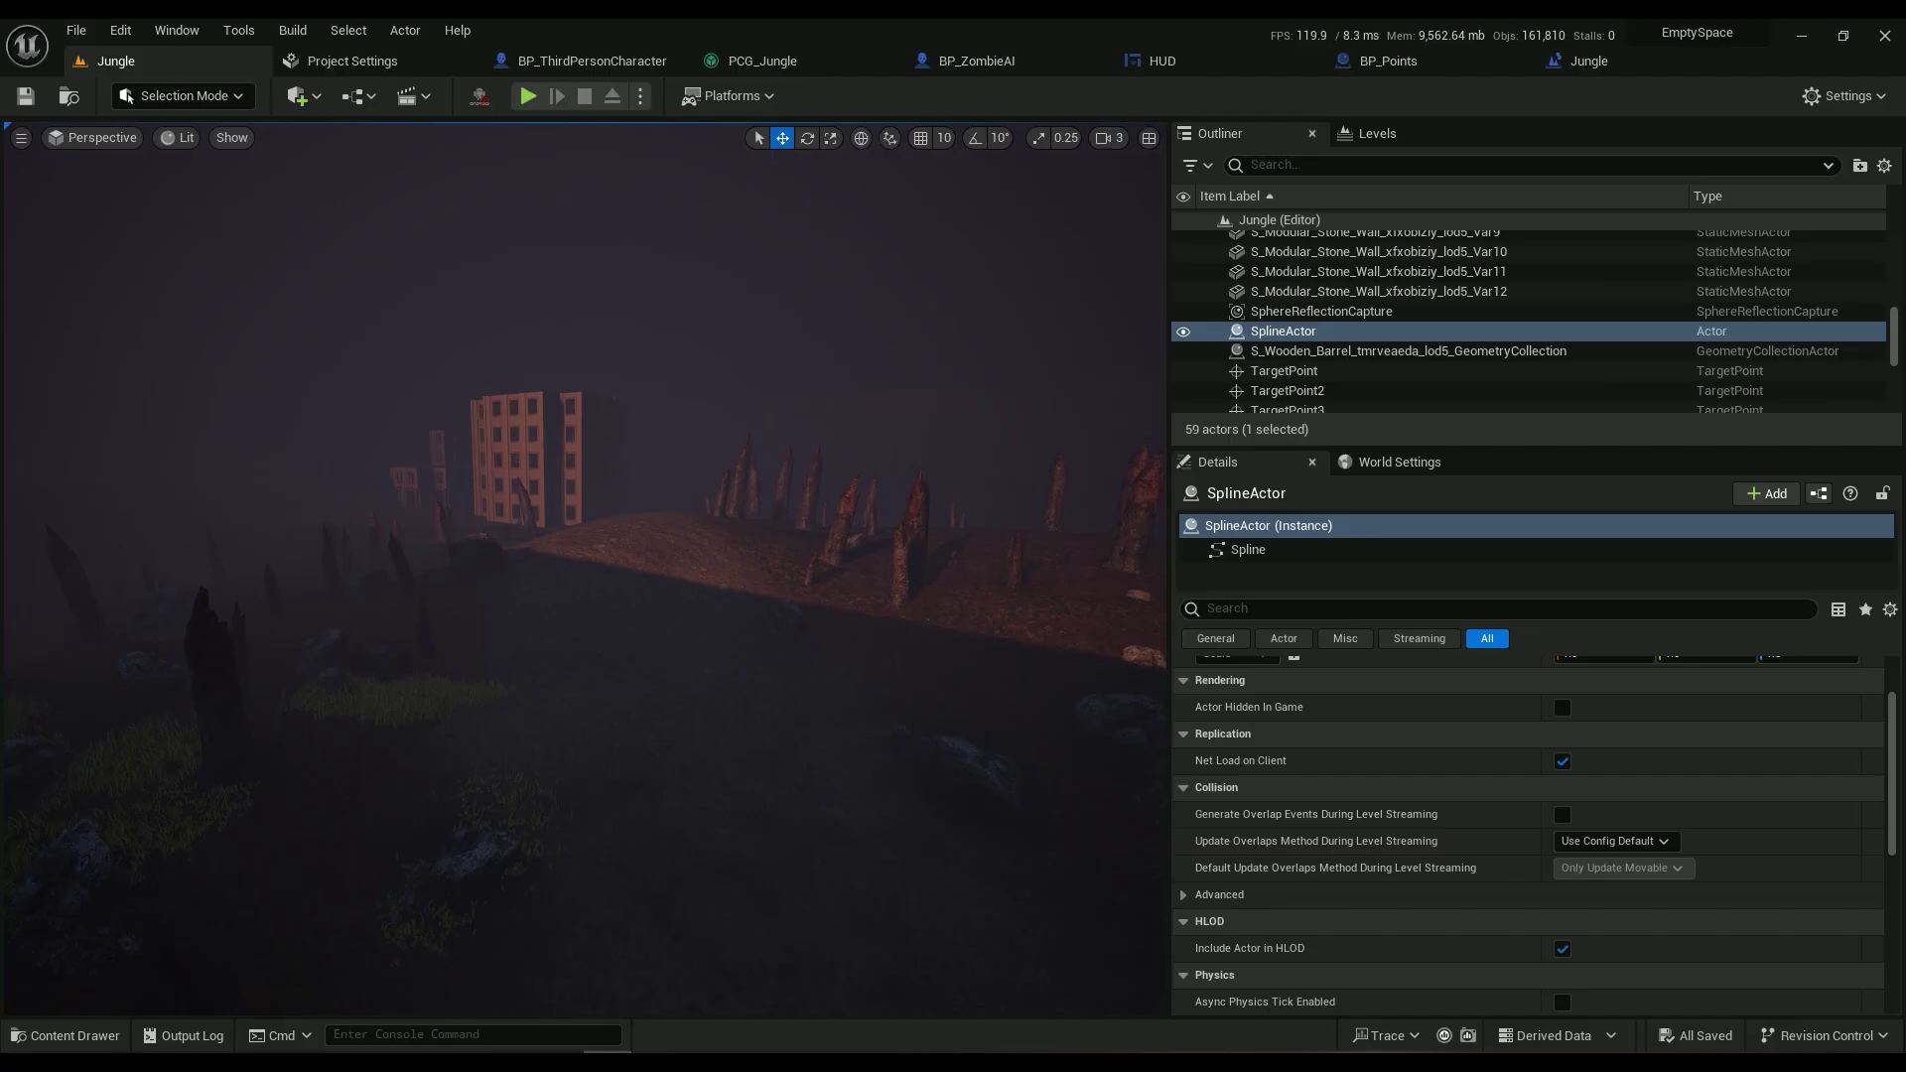
Examine the Jungle level's scattered trees, rocks and walls, and turn off Game View to show the selected spline
key("w")
mouse_move(584, 568)
right_mouse_down()
mouse_move(804, 576)
mouse_move(785, 605)
mouse_move(645, 571)
mouse_move(582, 593)
right_mouse_up()
key("w")
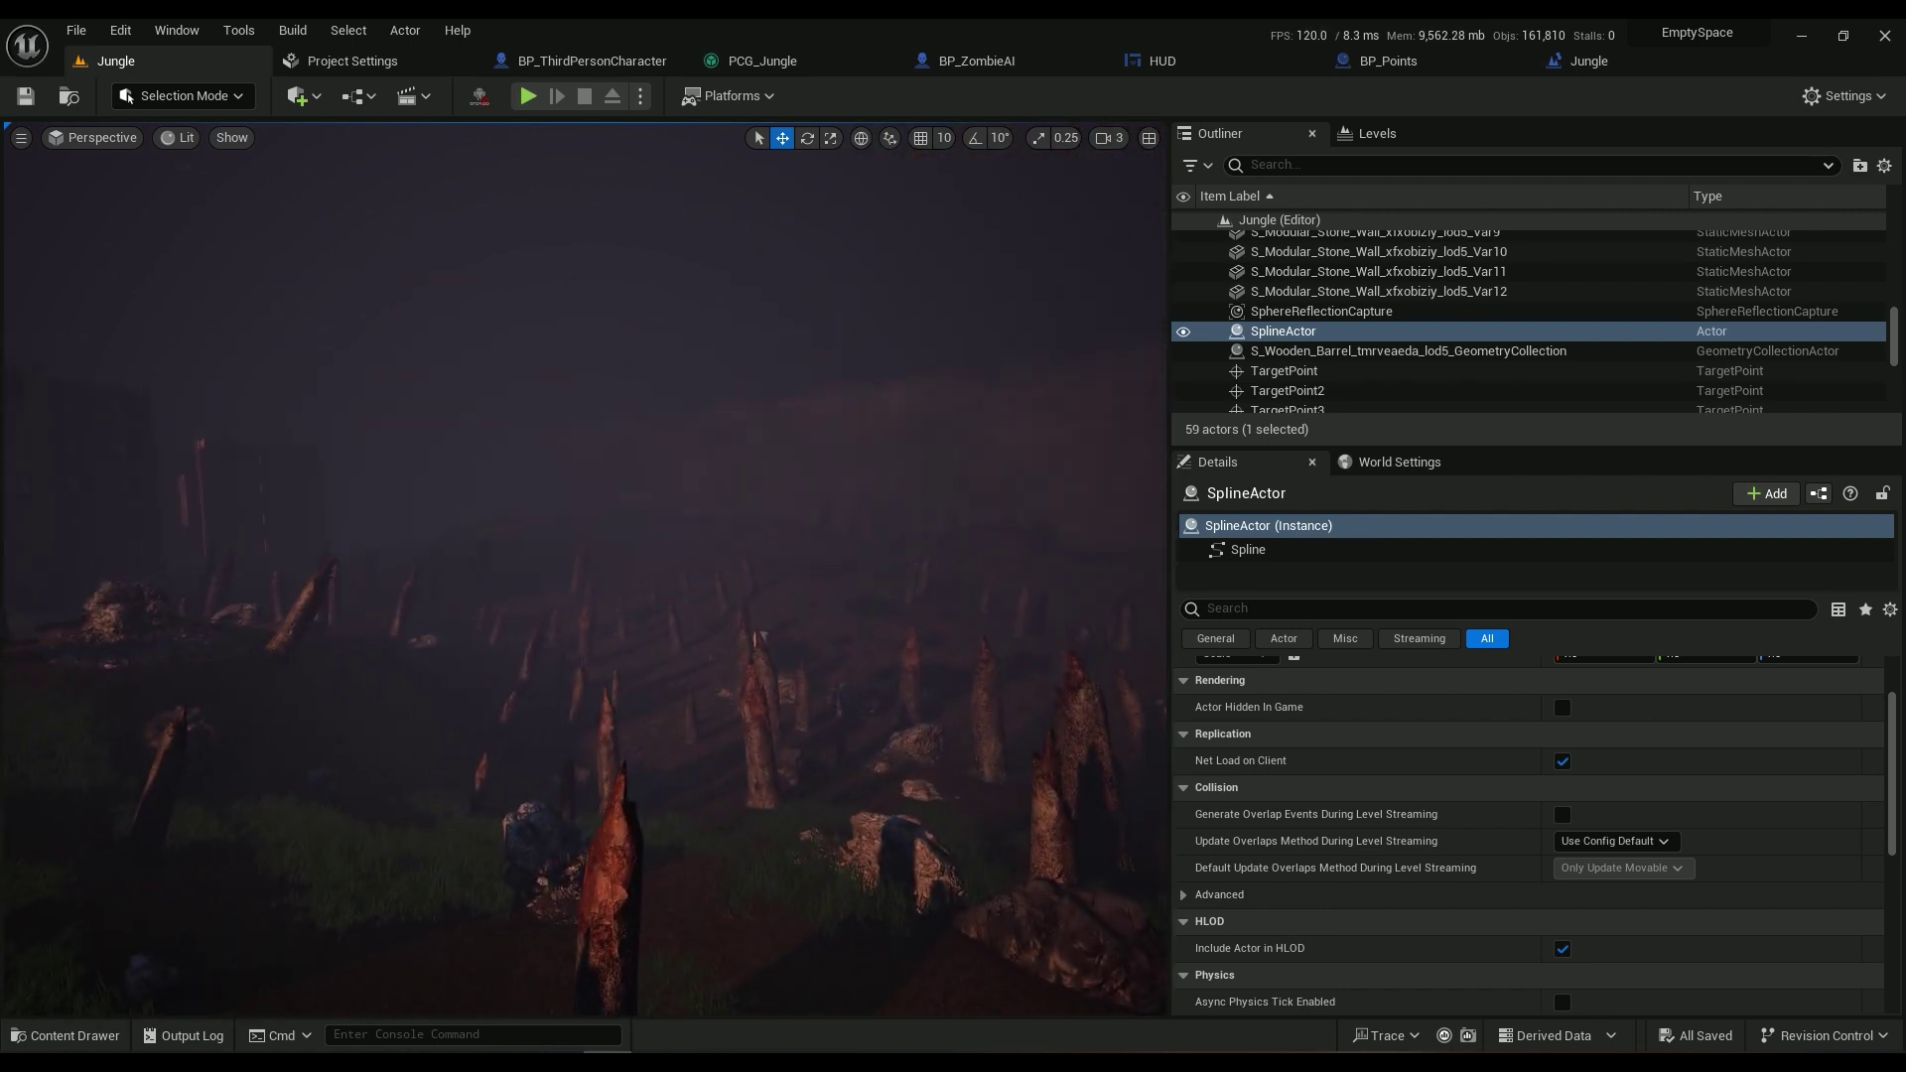
key("w")
right_click_drag(761, 638, 884, 723)
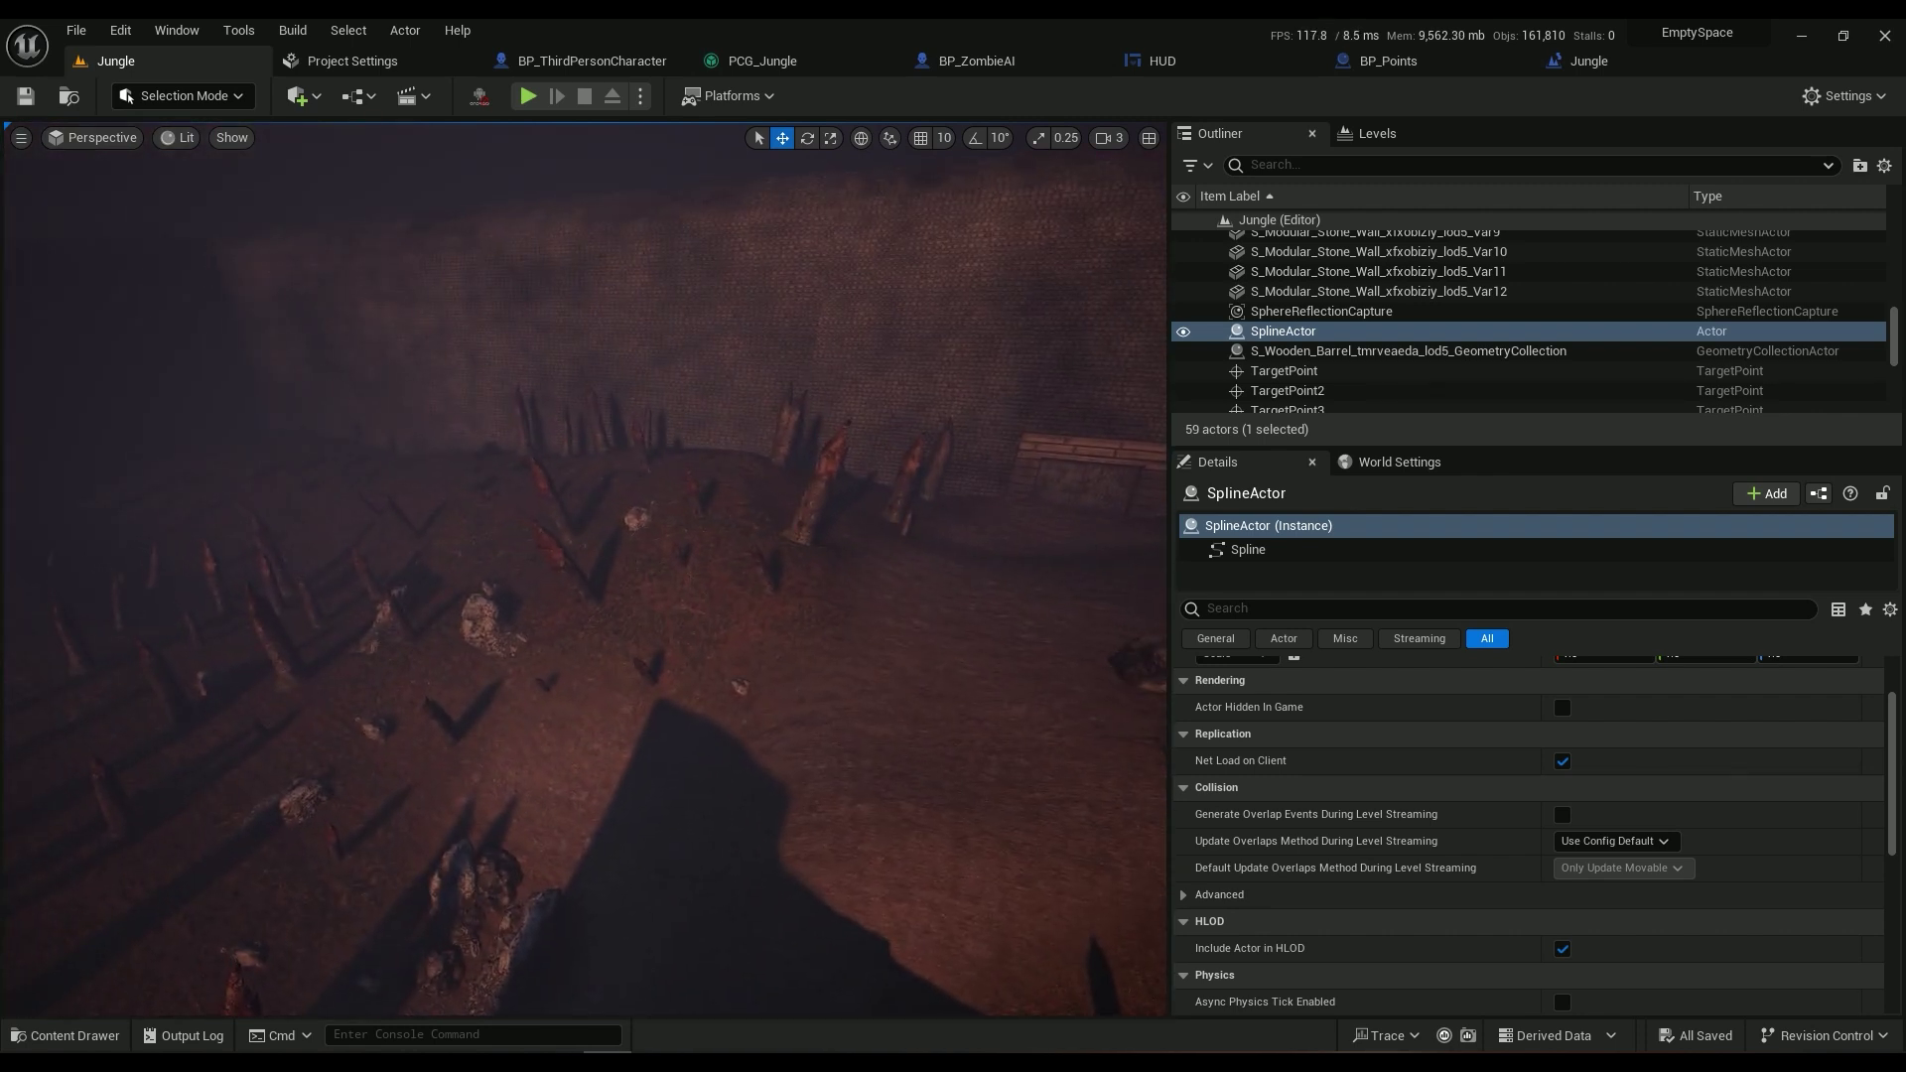
right_click_drag(695, 596, 437, 630)
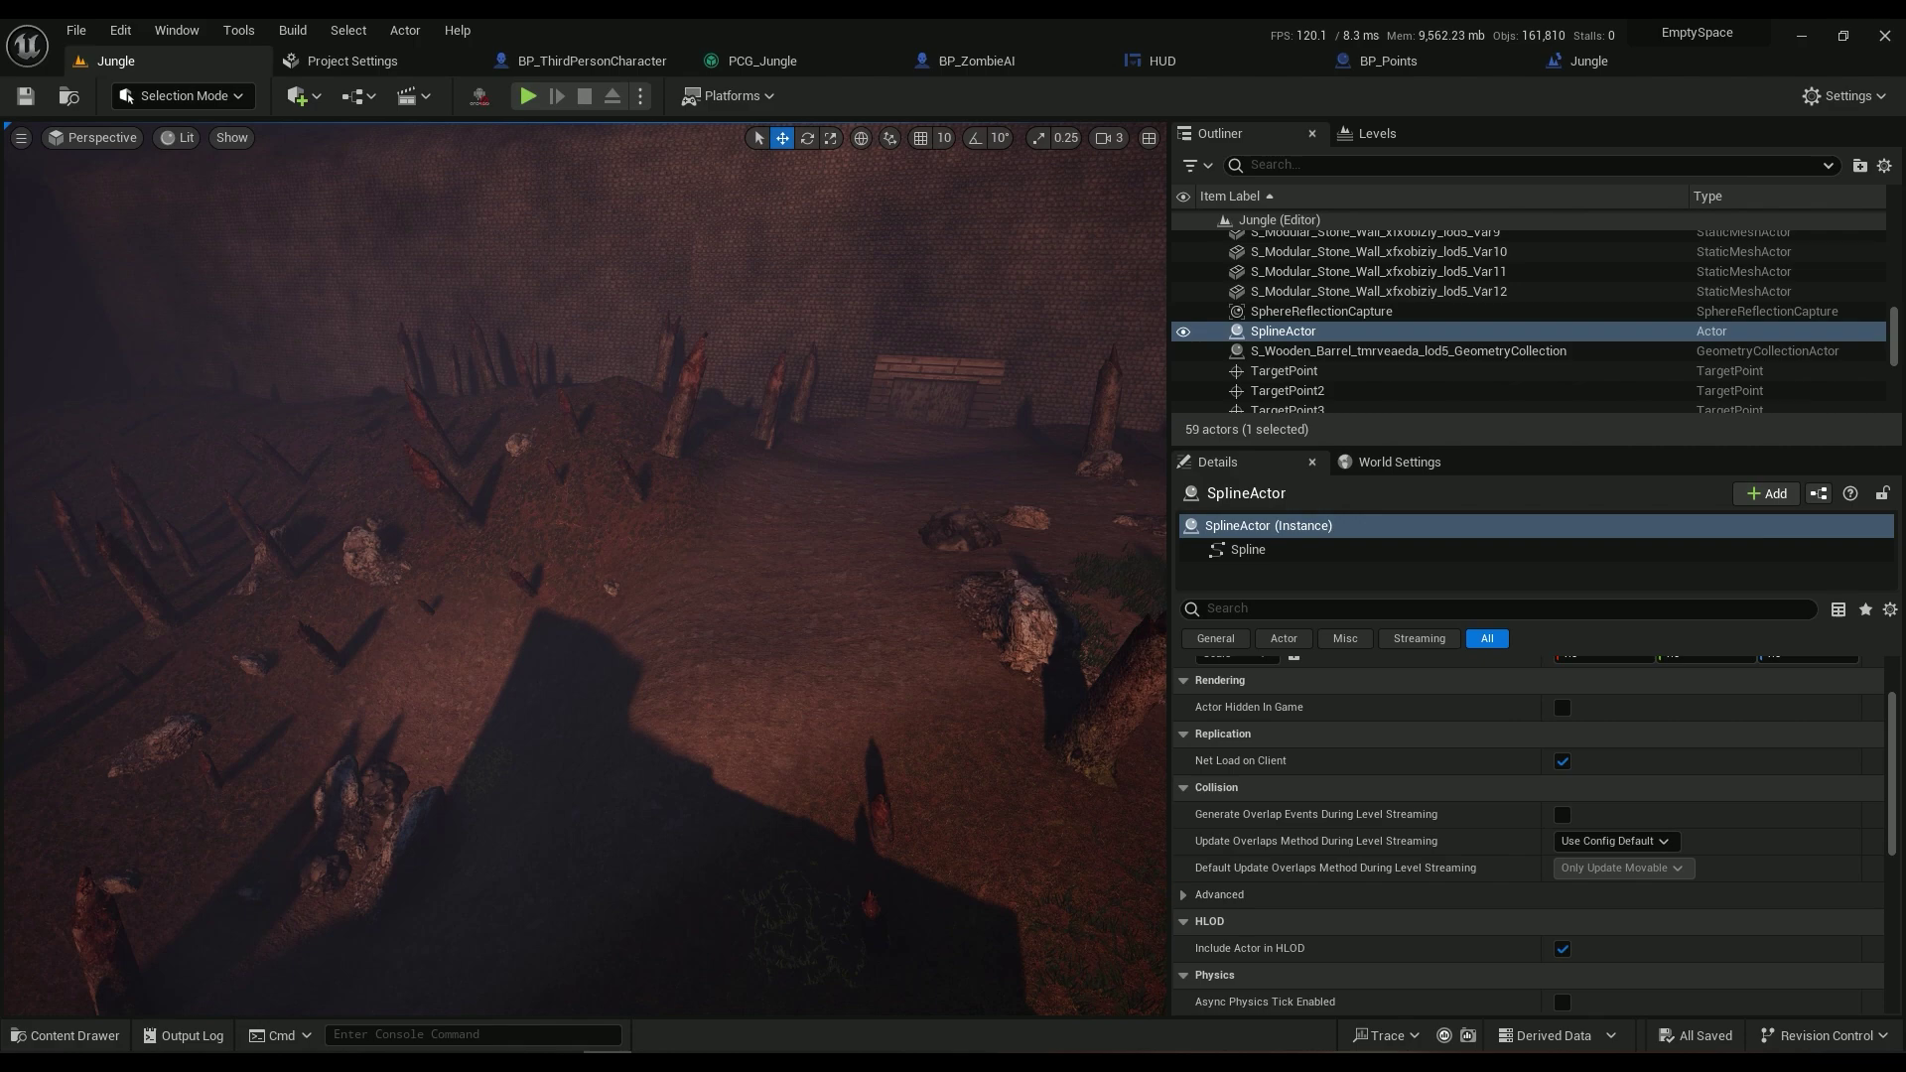
right_click_drag(437, 630, 663, 624)
key("g")
key("w")
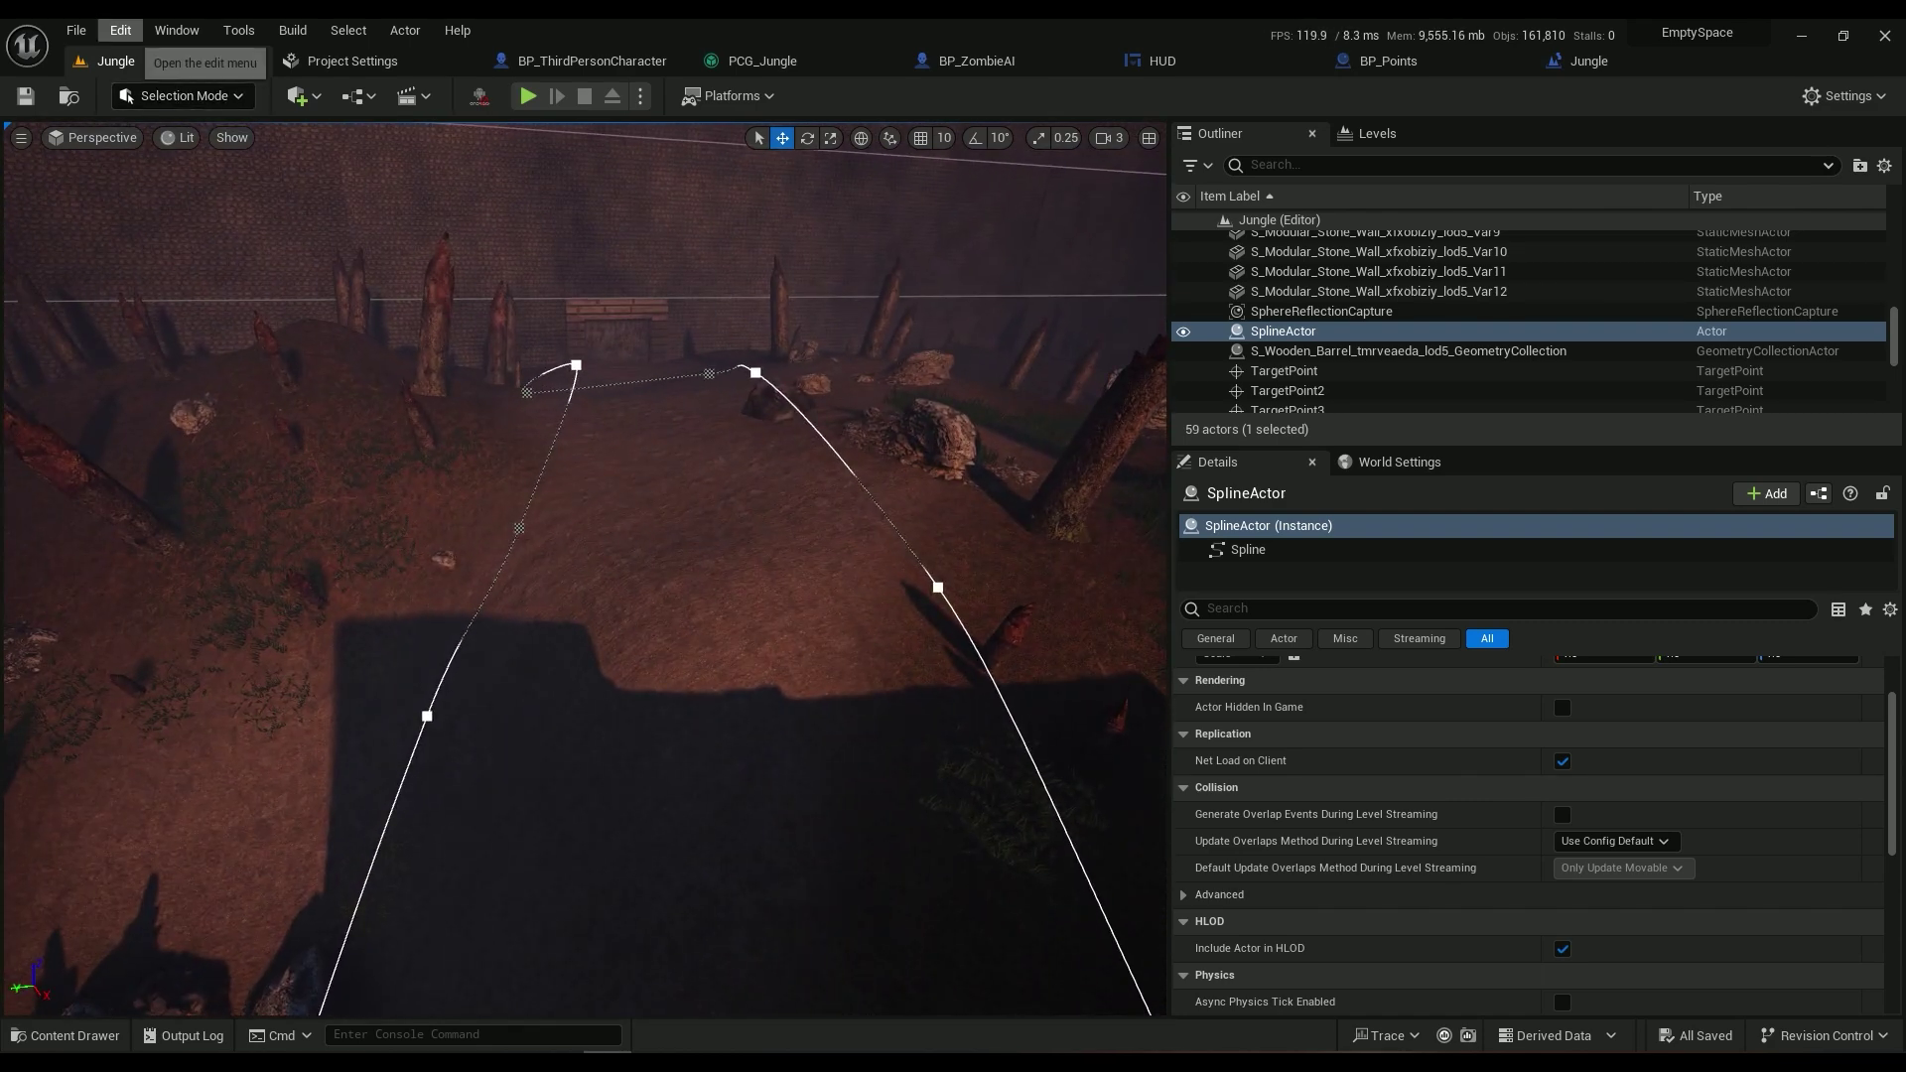
Look up the Procedural Content Generation Framework plugin by searching the plugin list for "pcg", and close the list
left_click(120, 31)
left_click(169, 337)
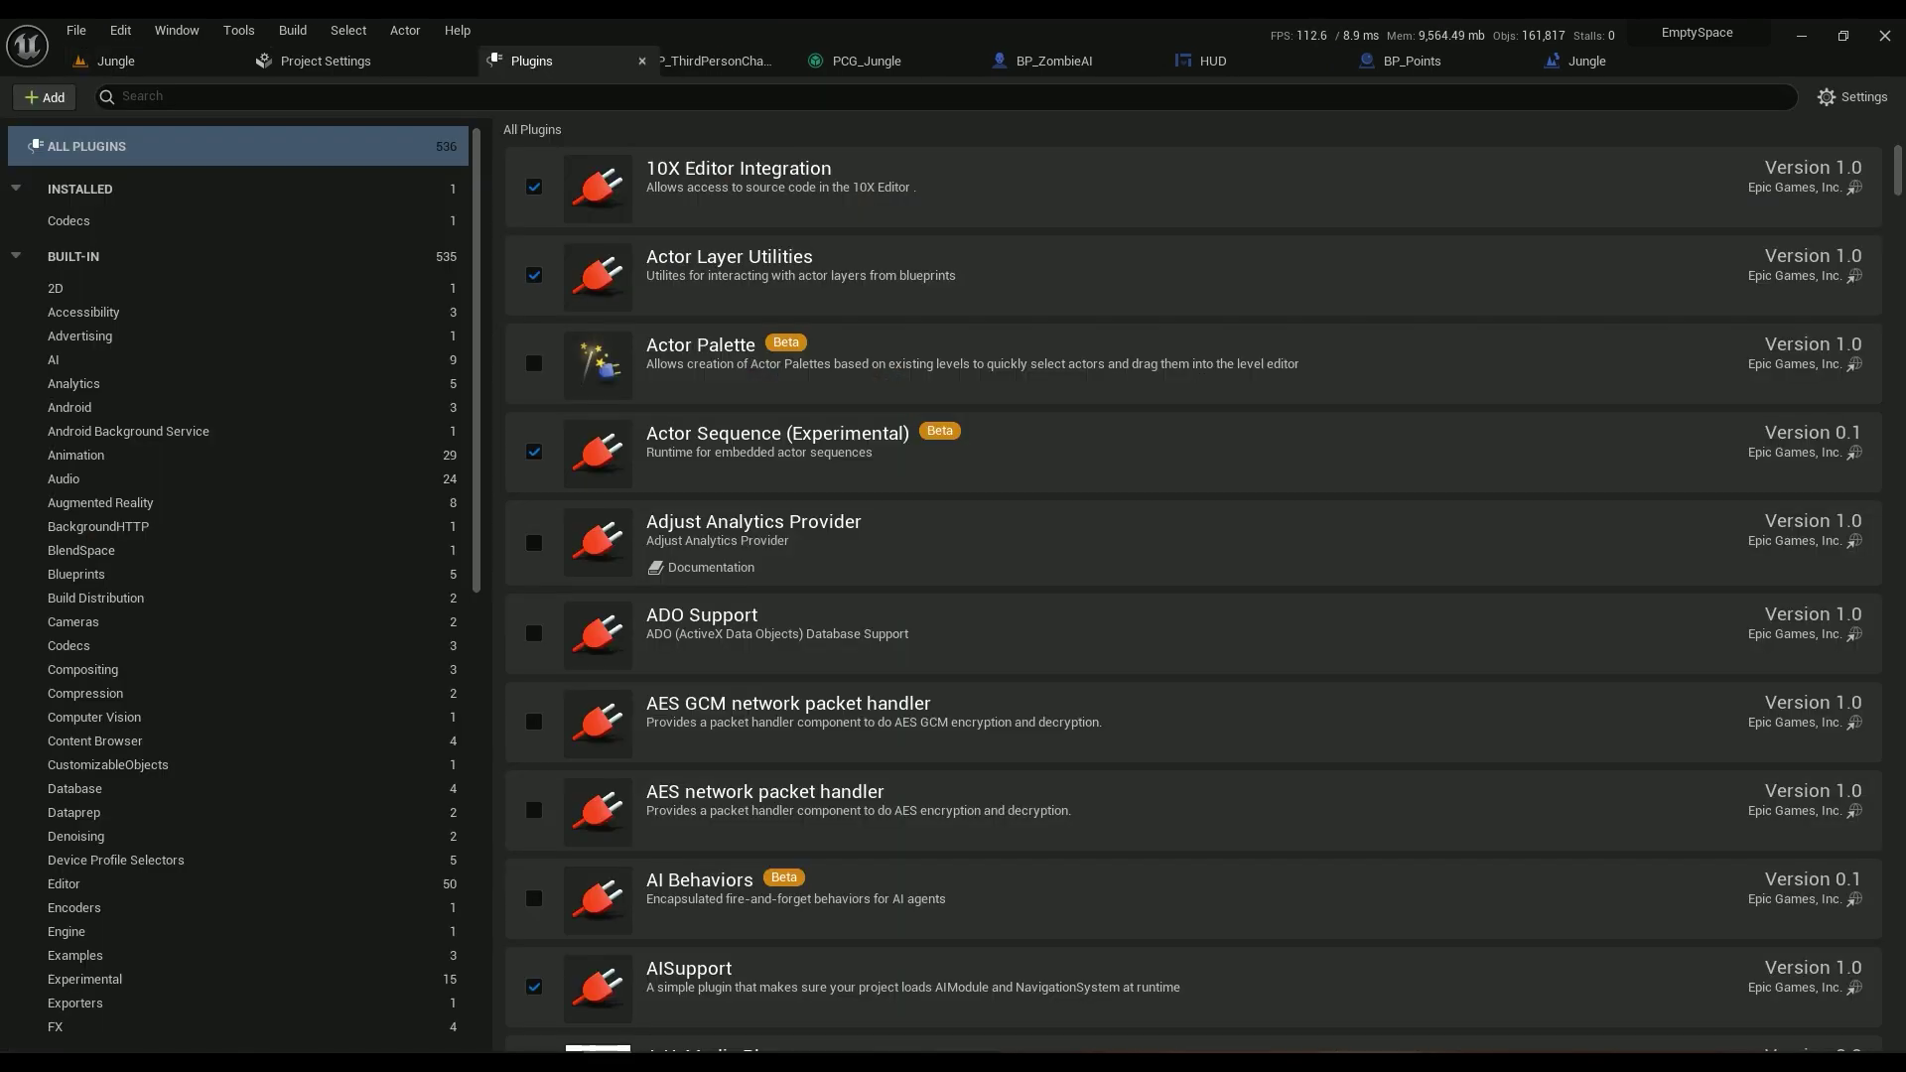
type("pcg")
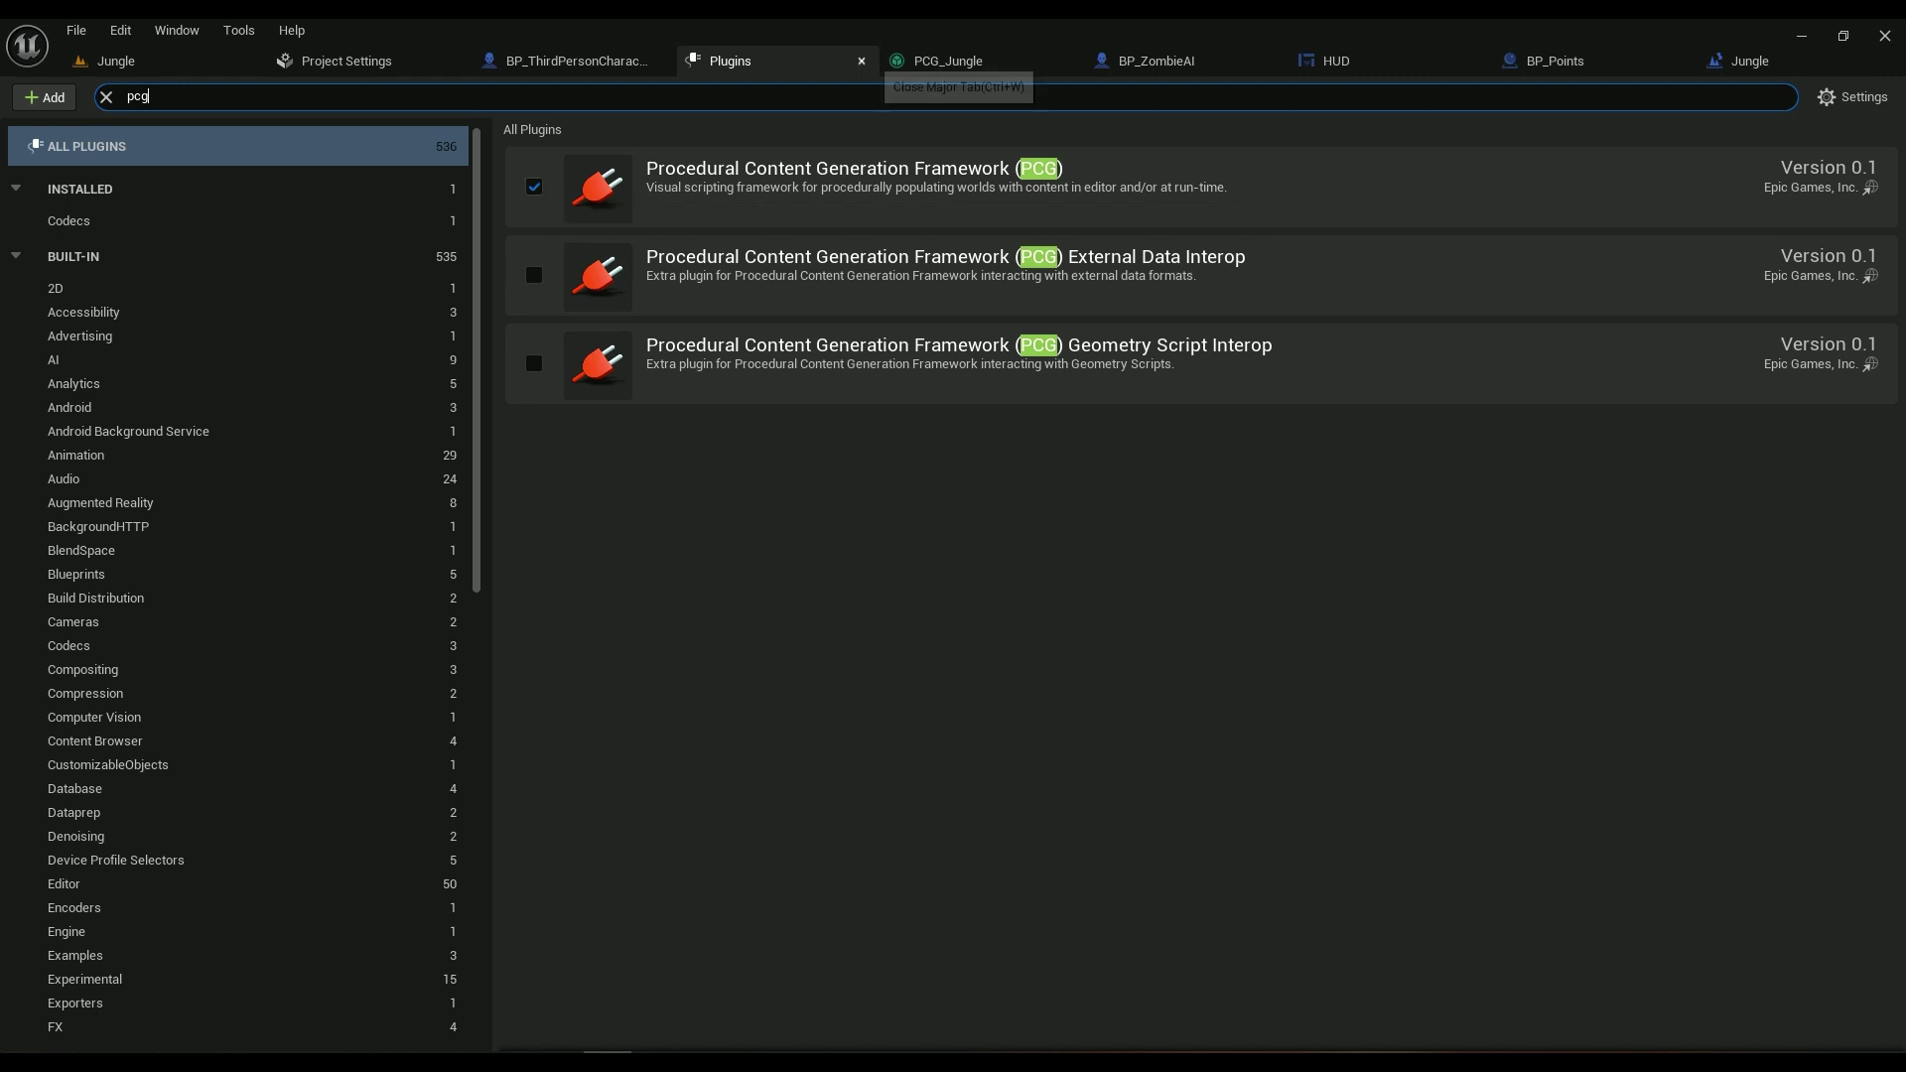
left_click(861, 61)
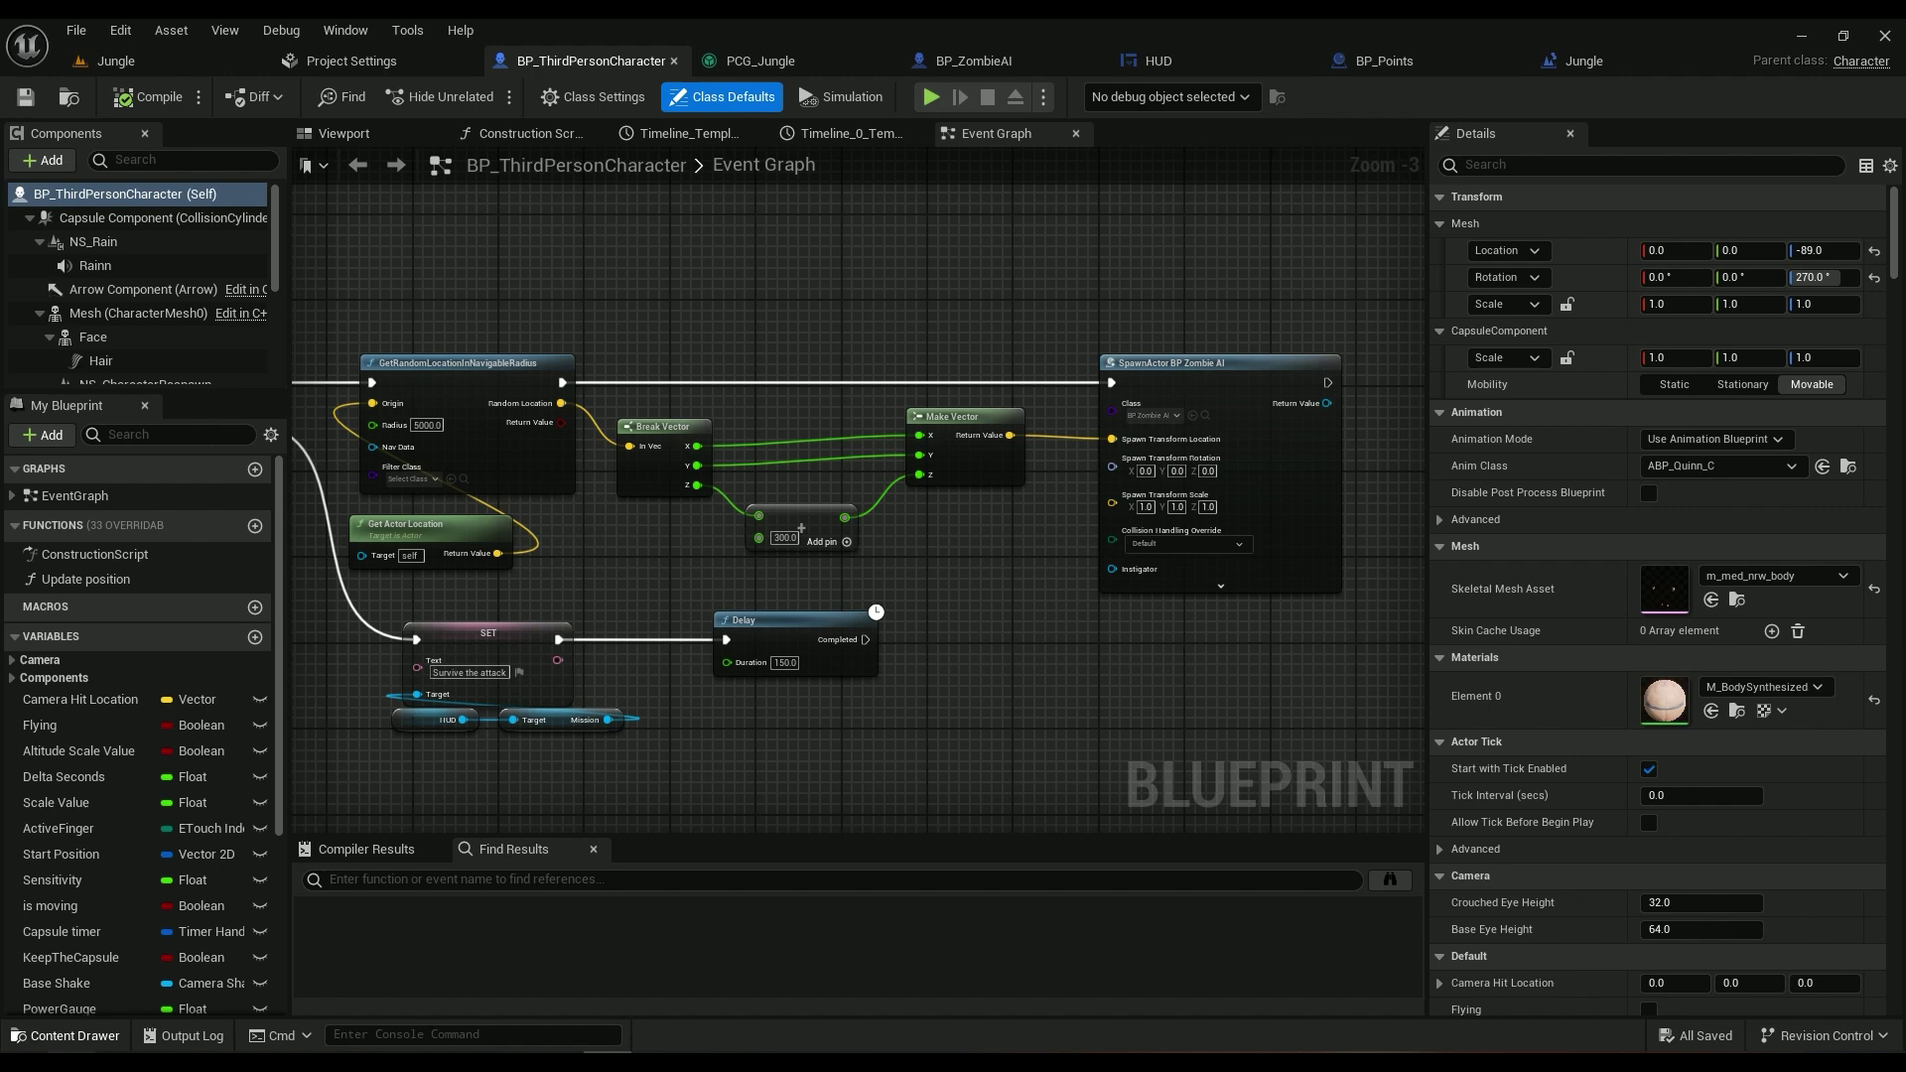
Create a new PCG Graph asset in the StarterContent/PCG folder
left_click(59, 1036)
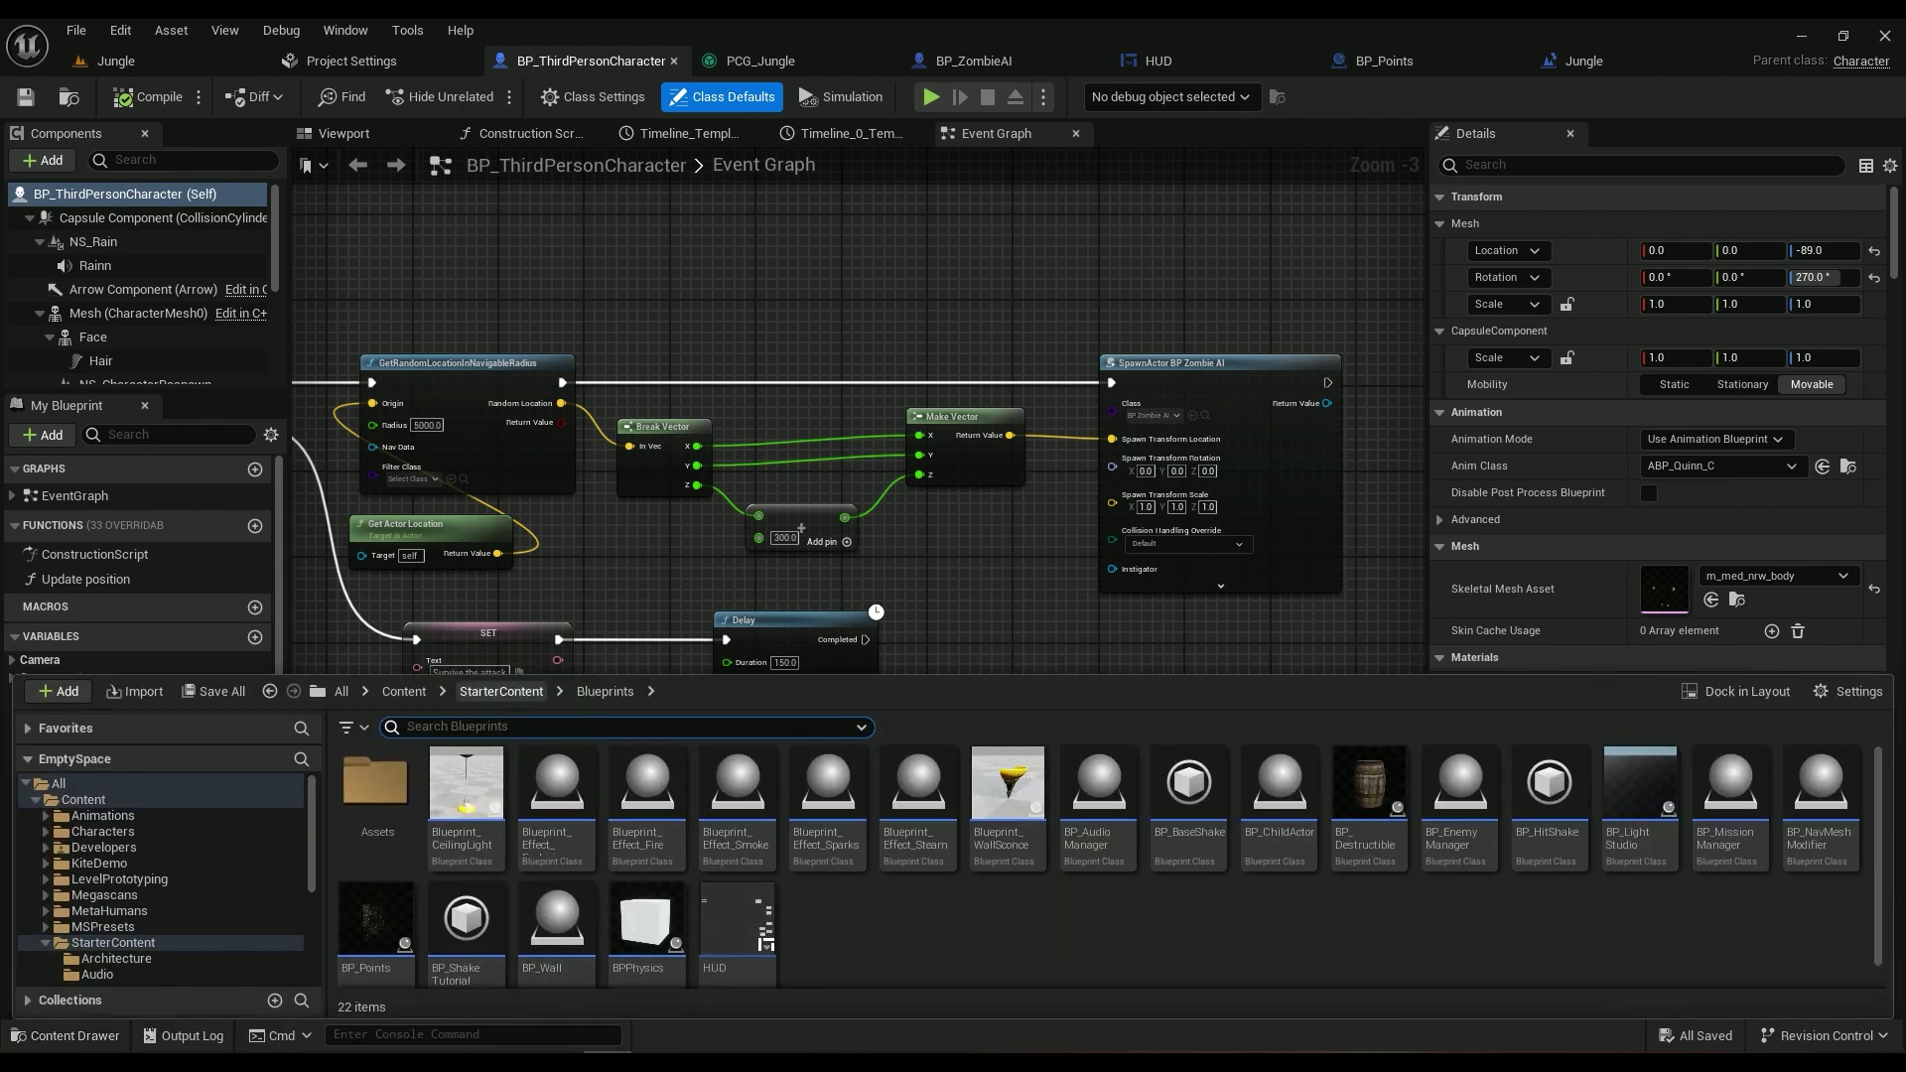
left_click(501, 691)
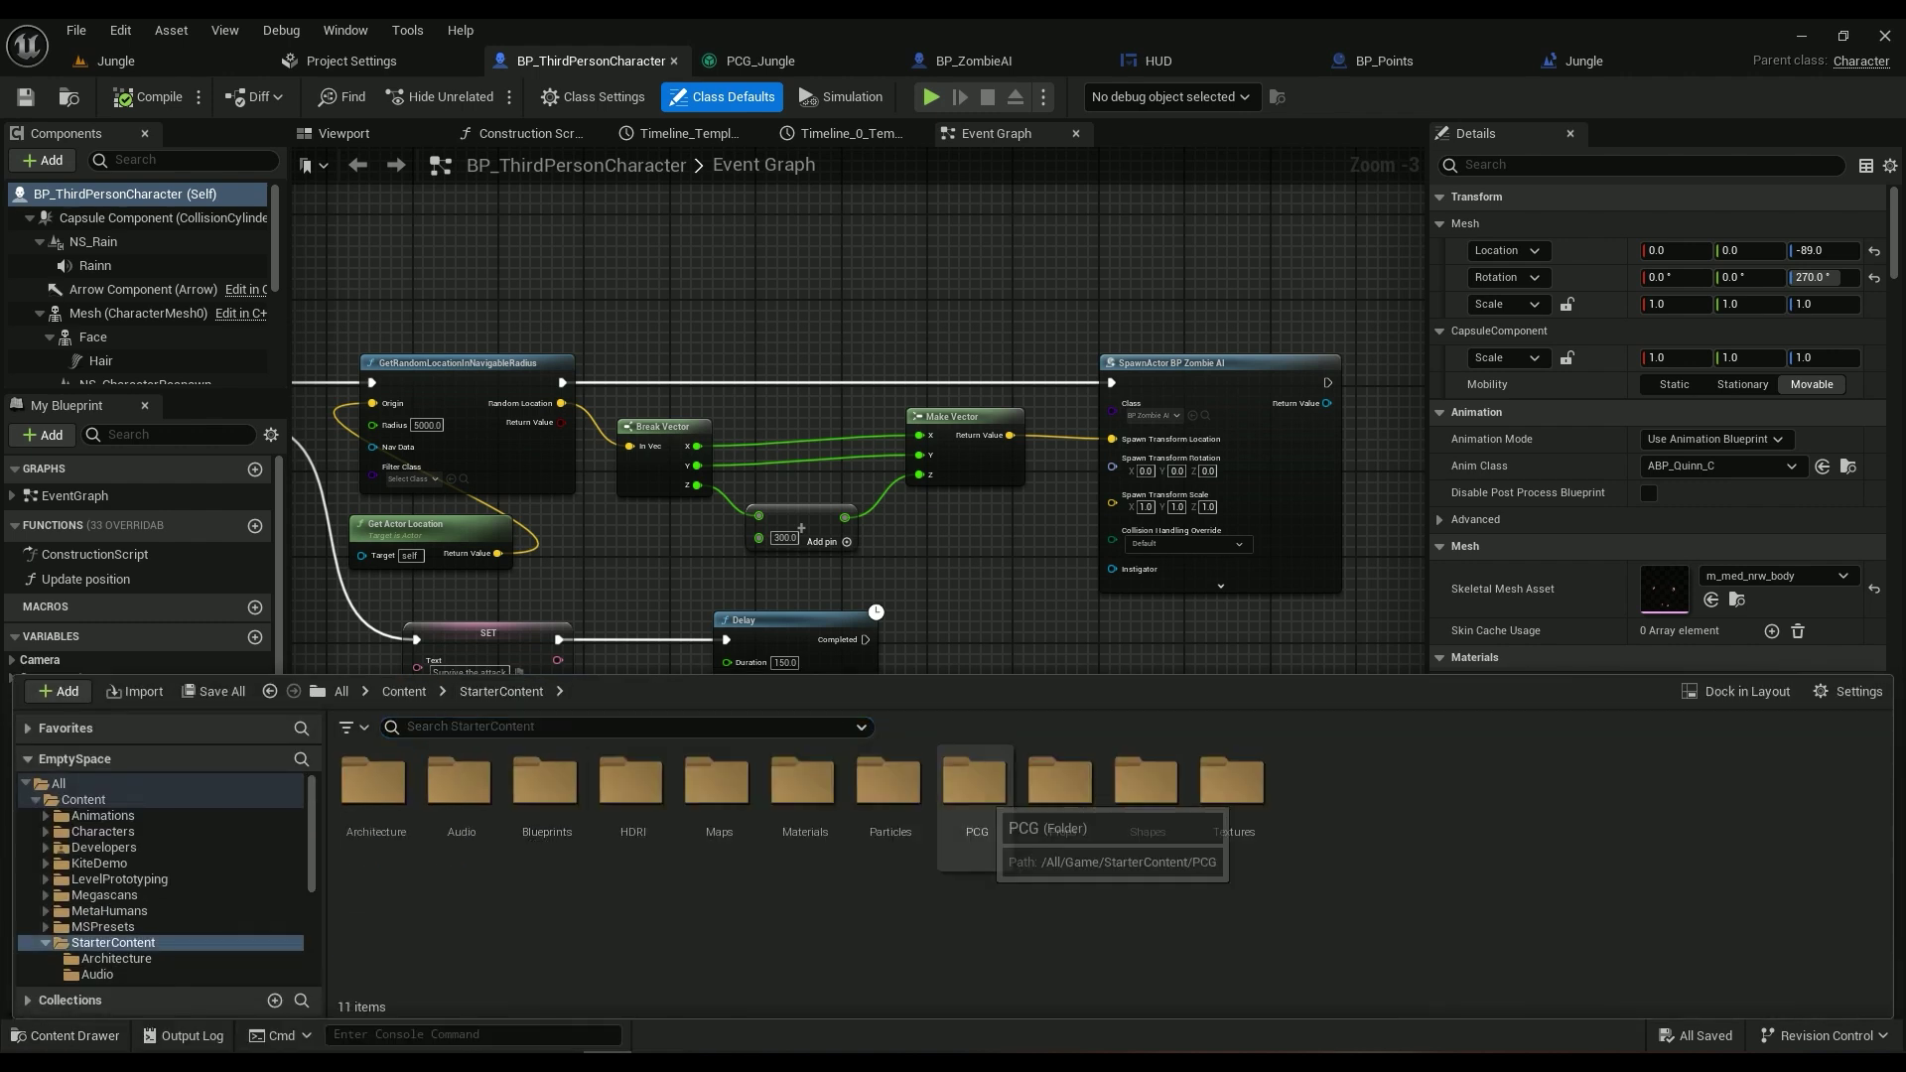
right_click(939, 893)
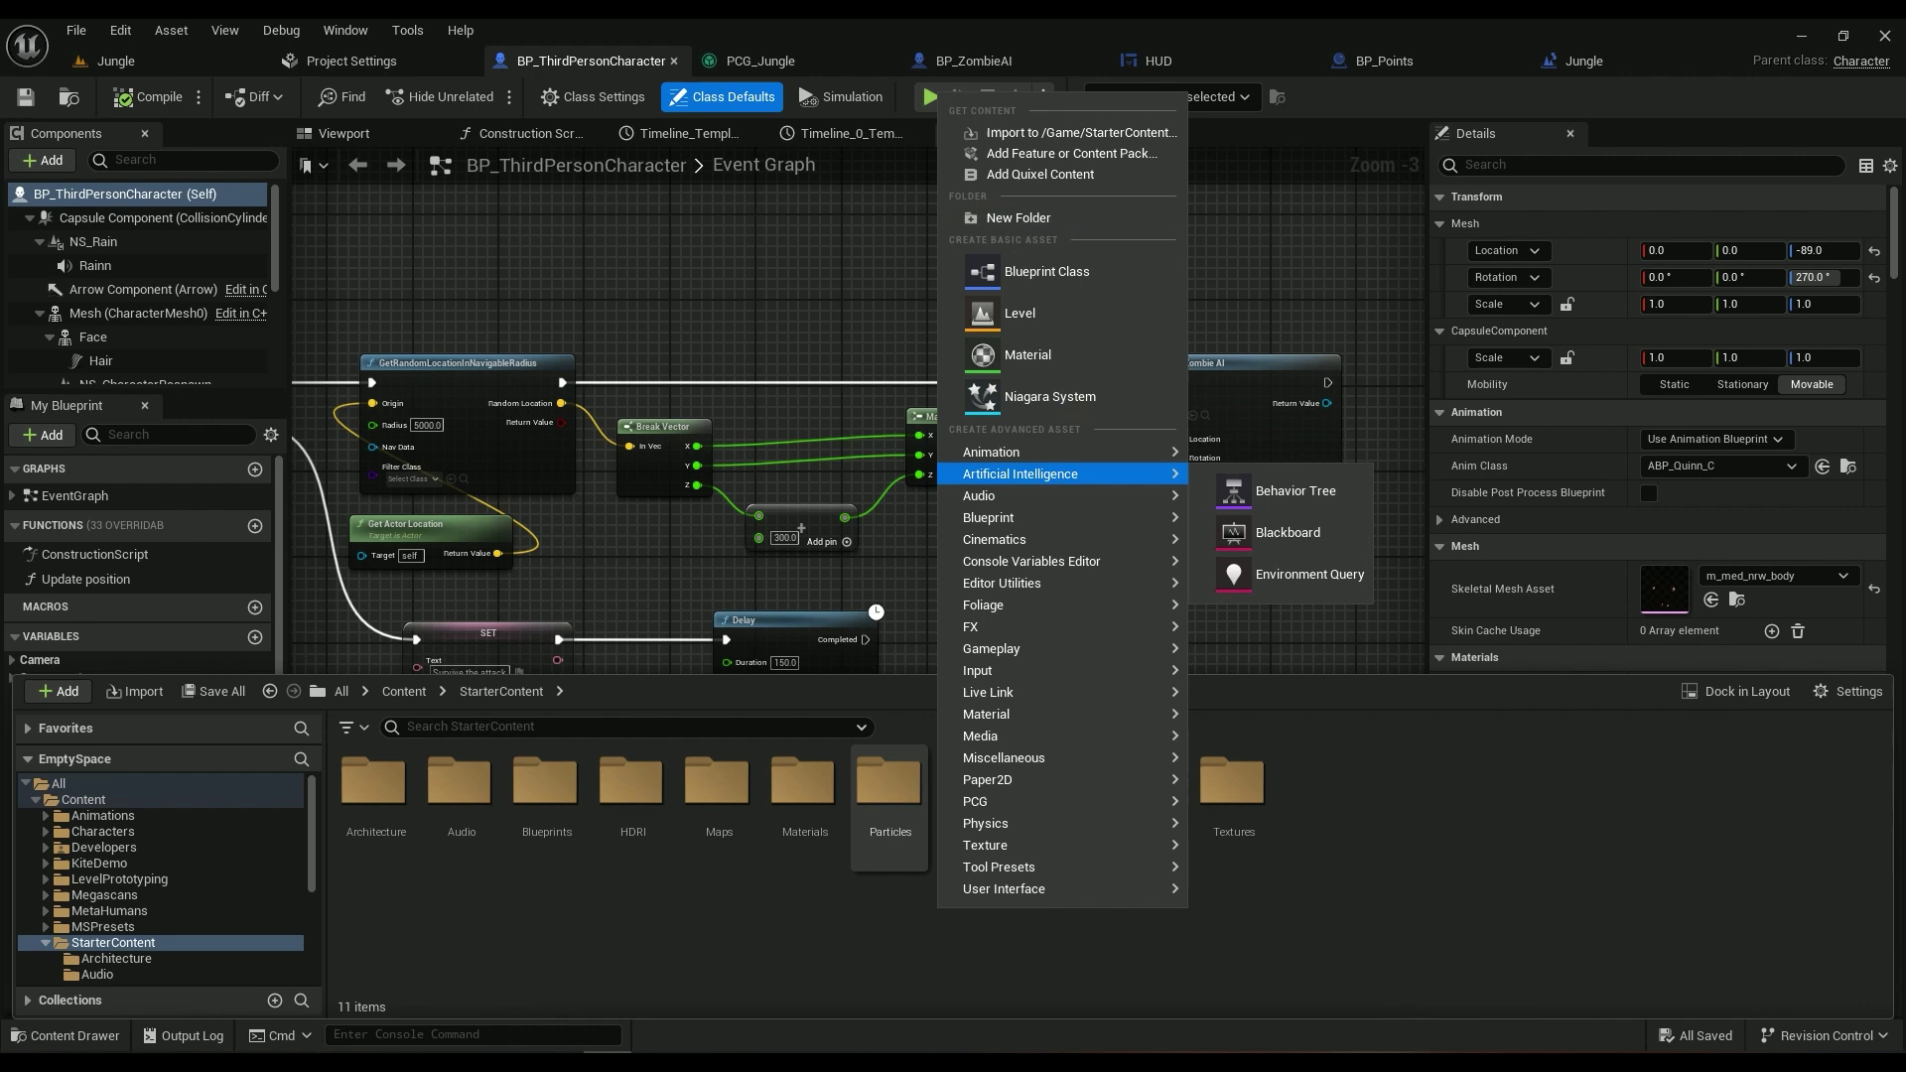
left_click(919, 881)
double_click(965, 806)
right_click(920, 792)
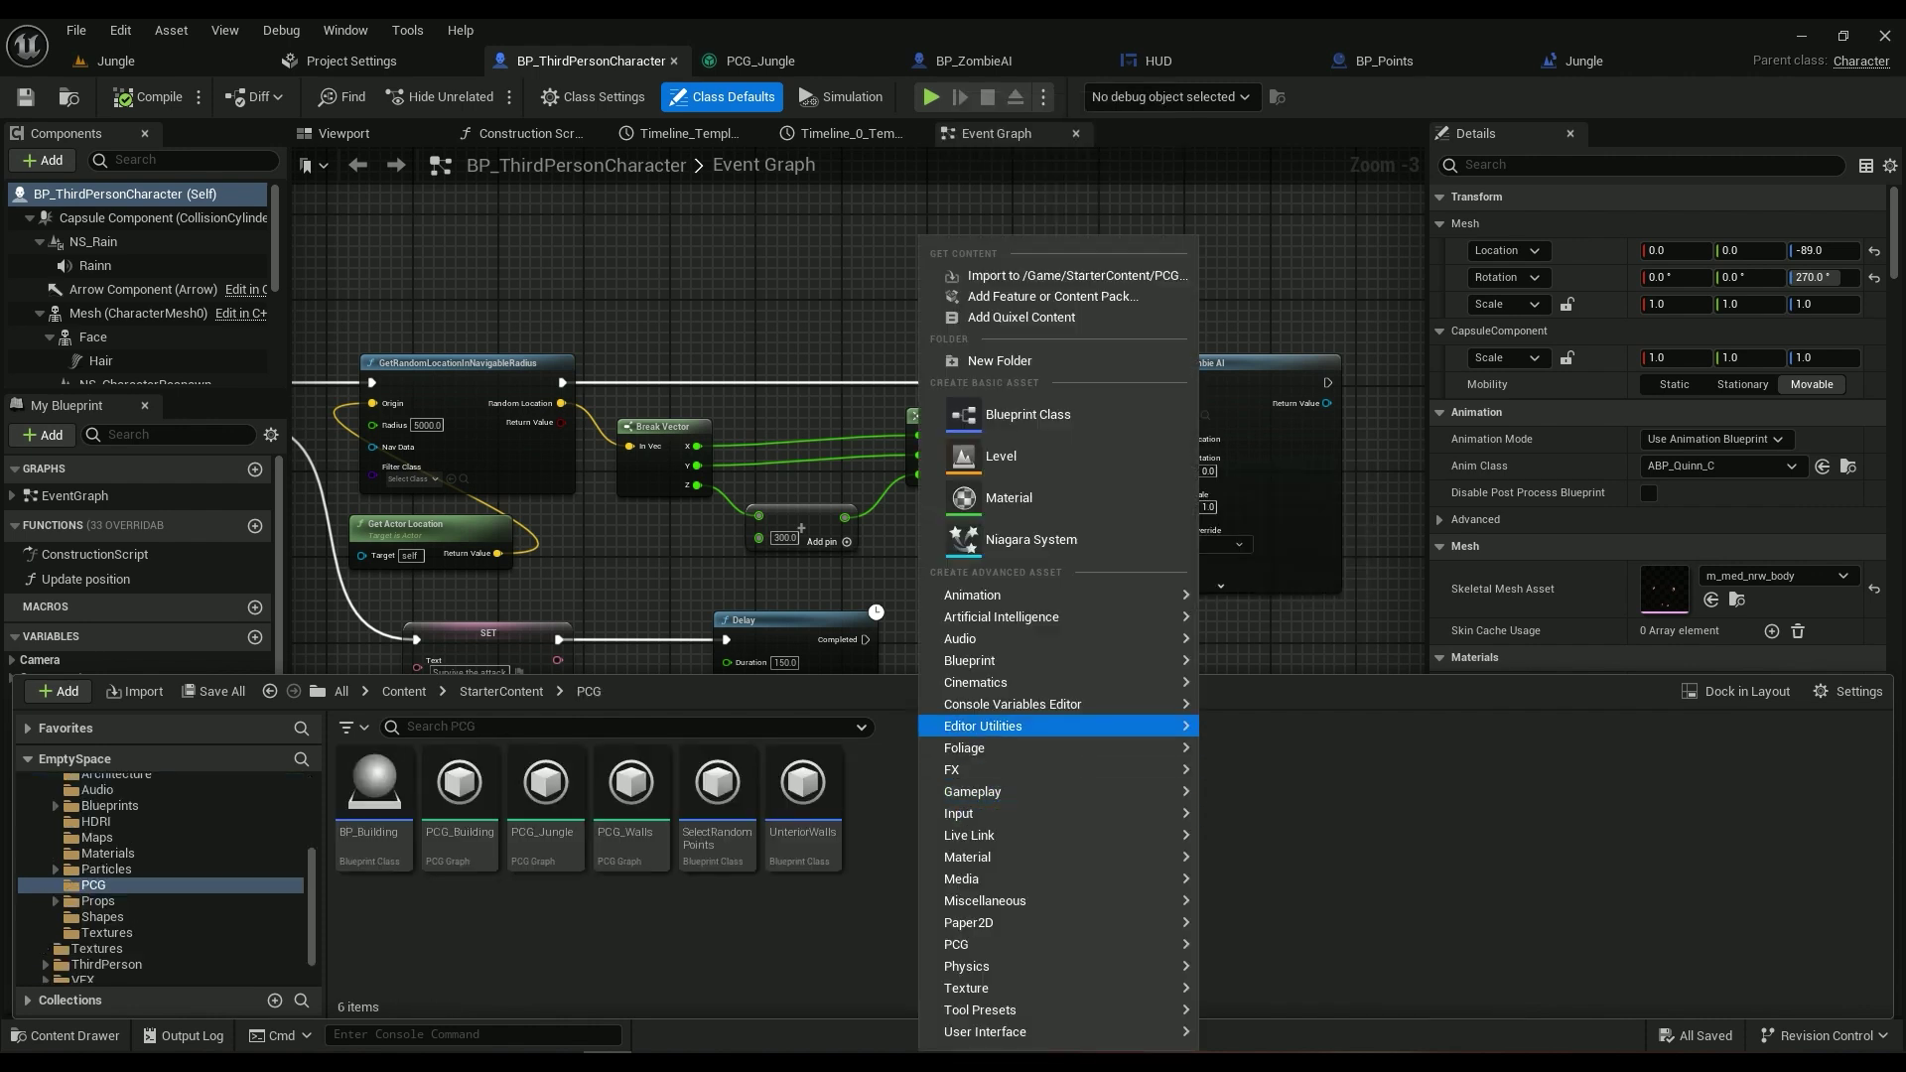
mouse_move(956, 944)
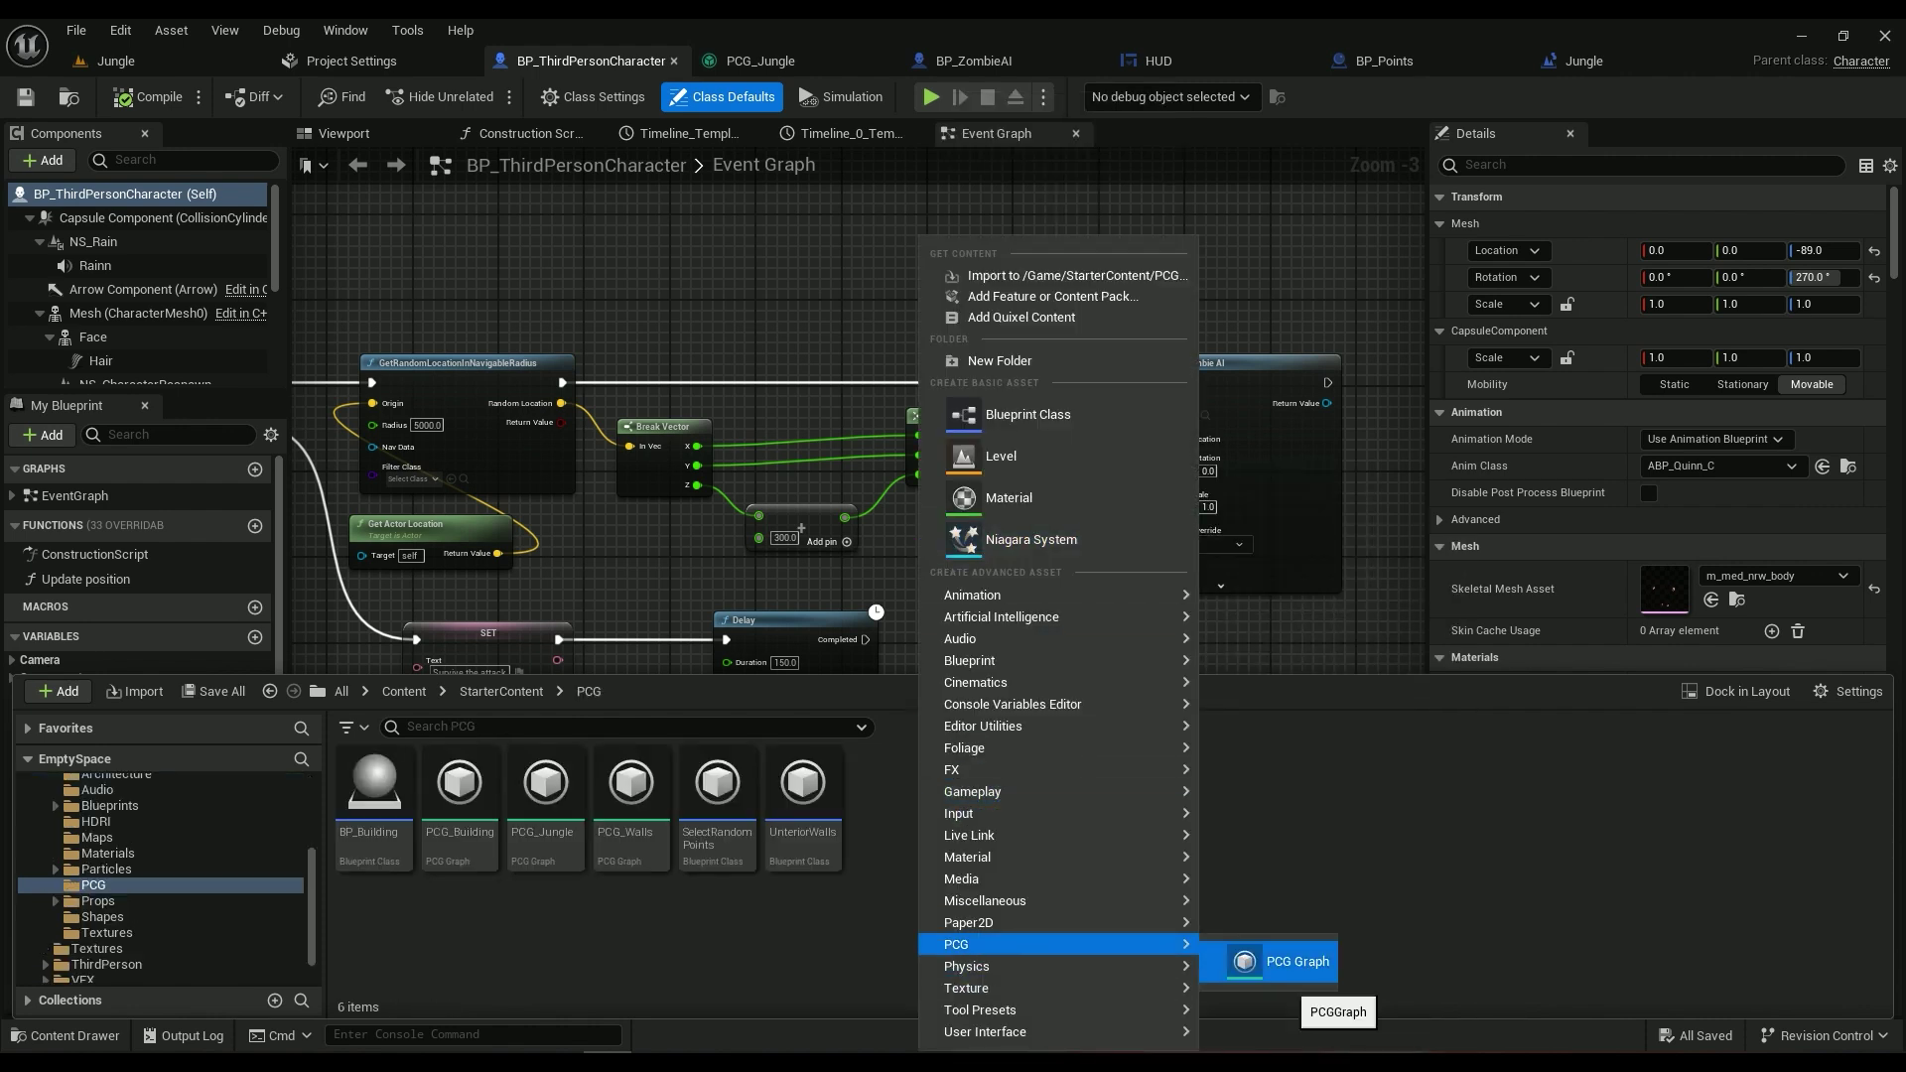
left_click(1295, 969)
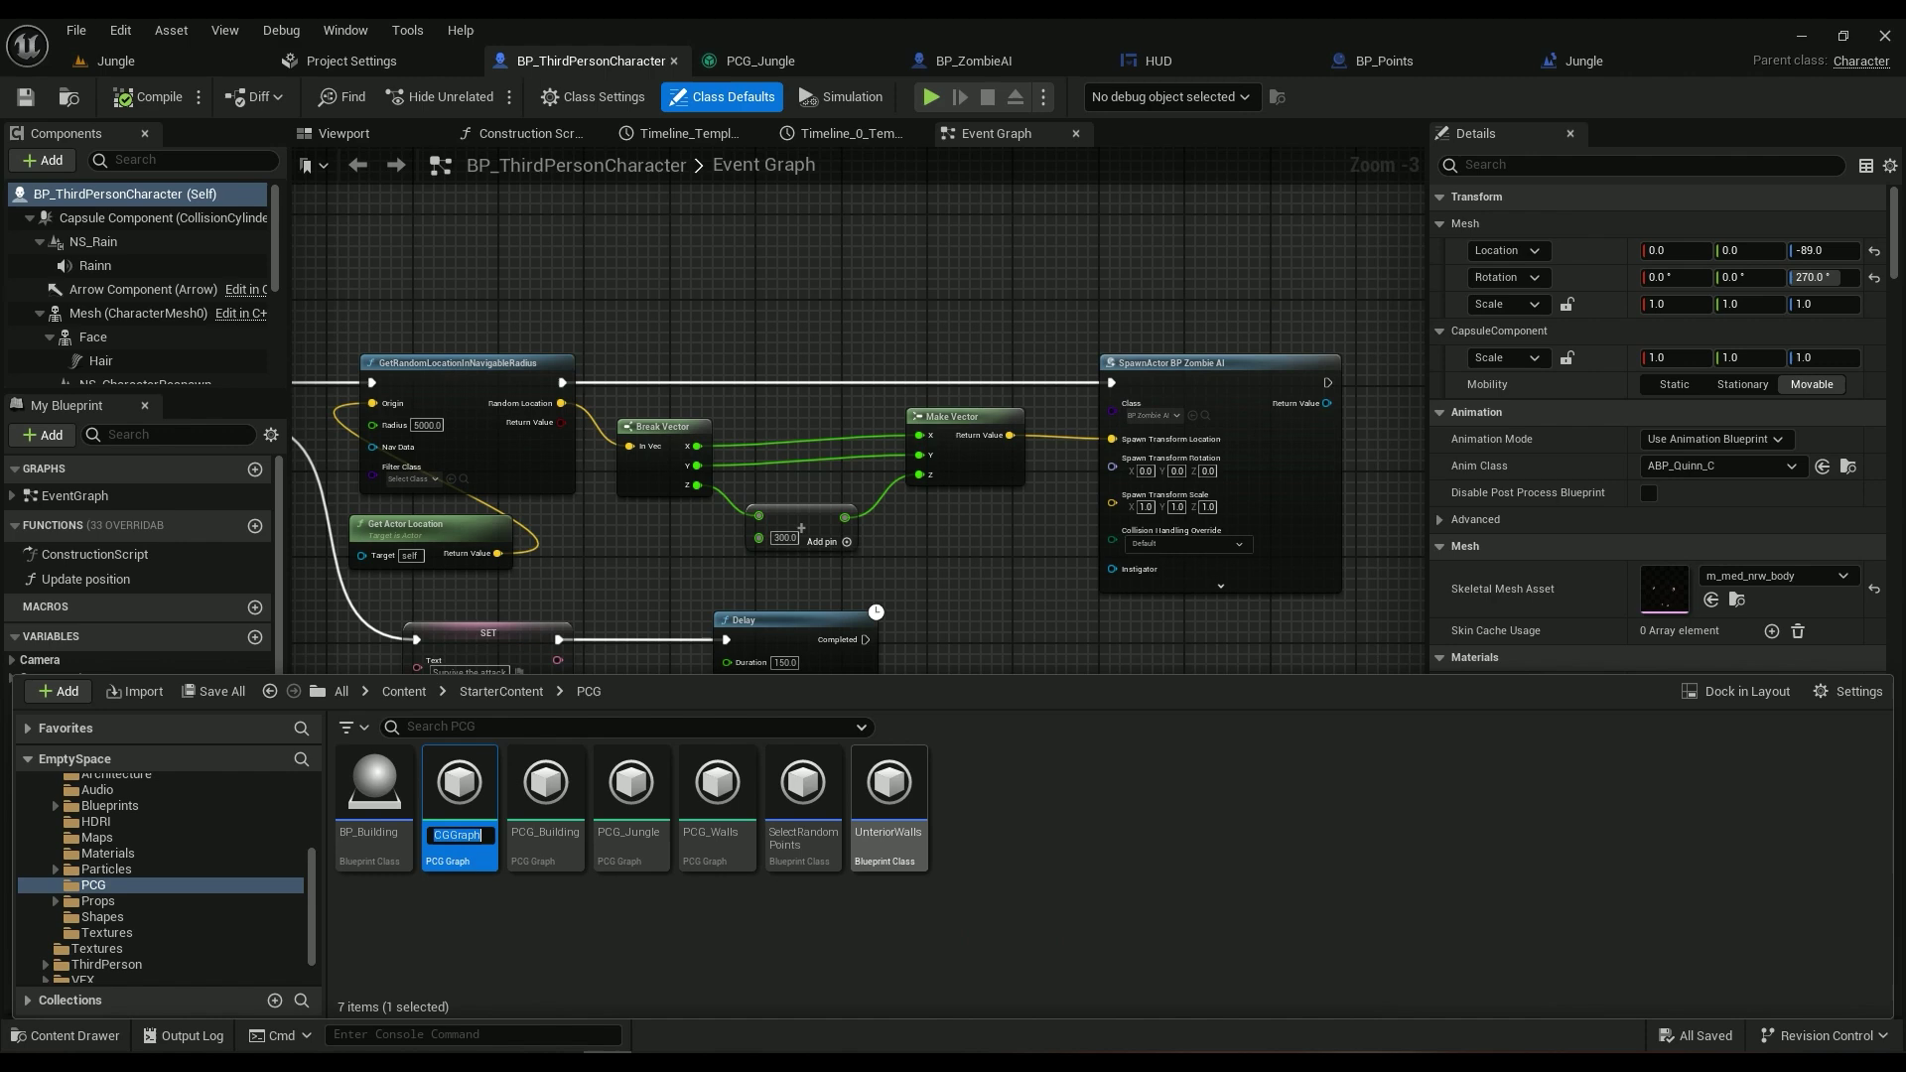
Open the new PCG graph to inspect its Input and Output nodes, and close it
double_click(460, 791)
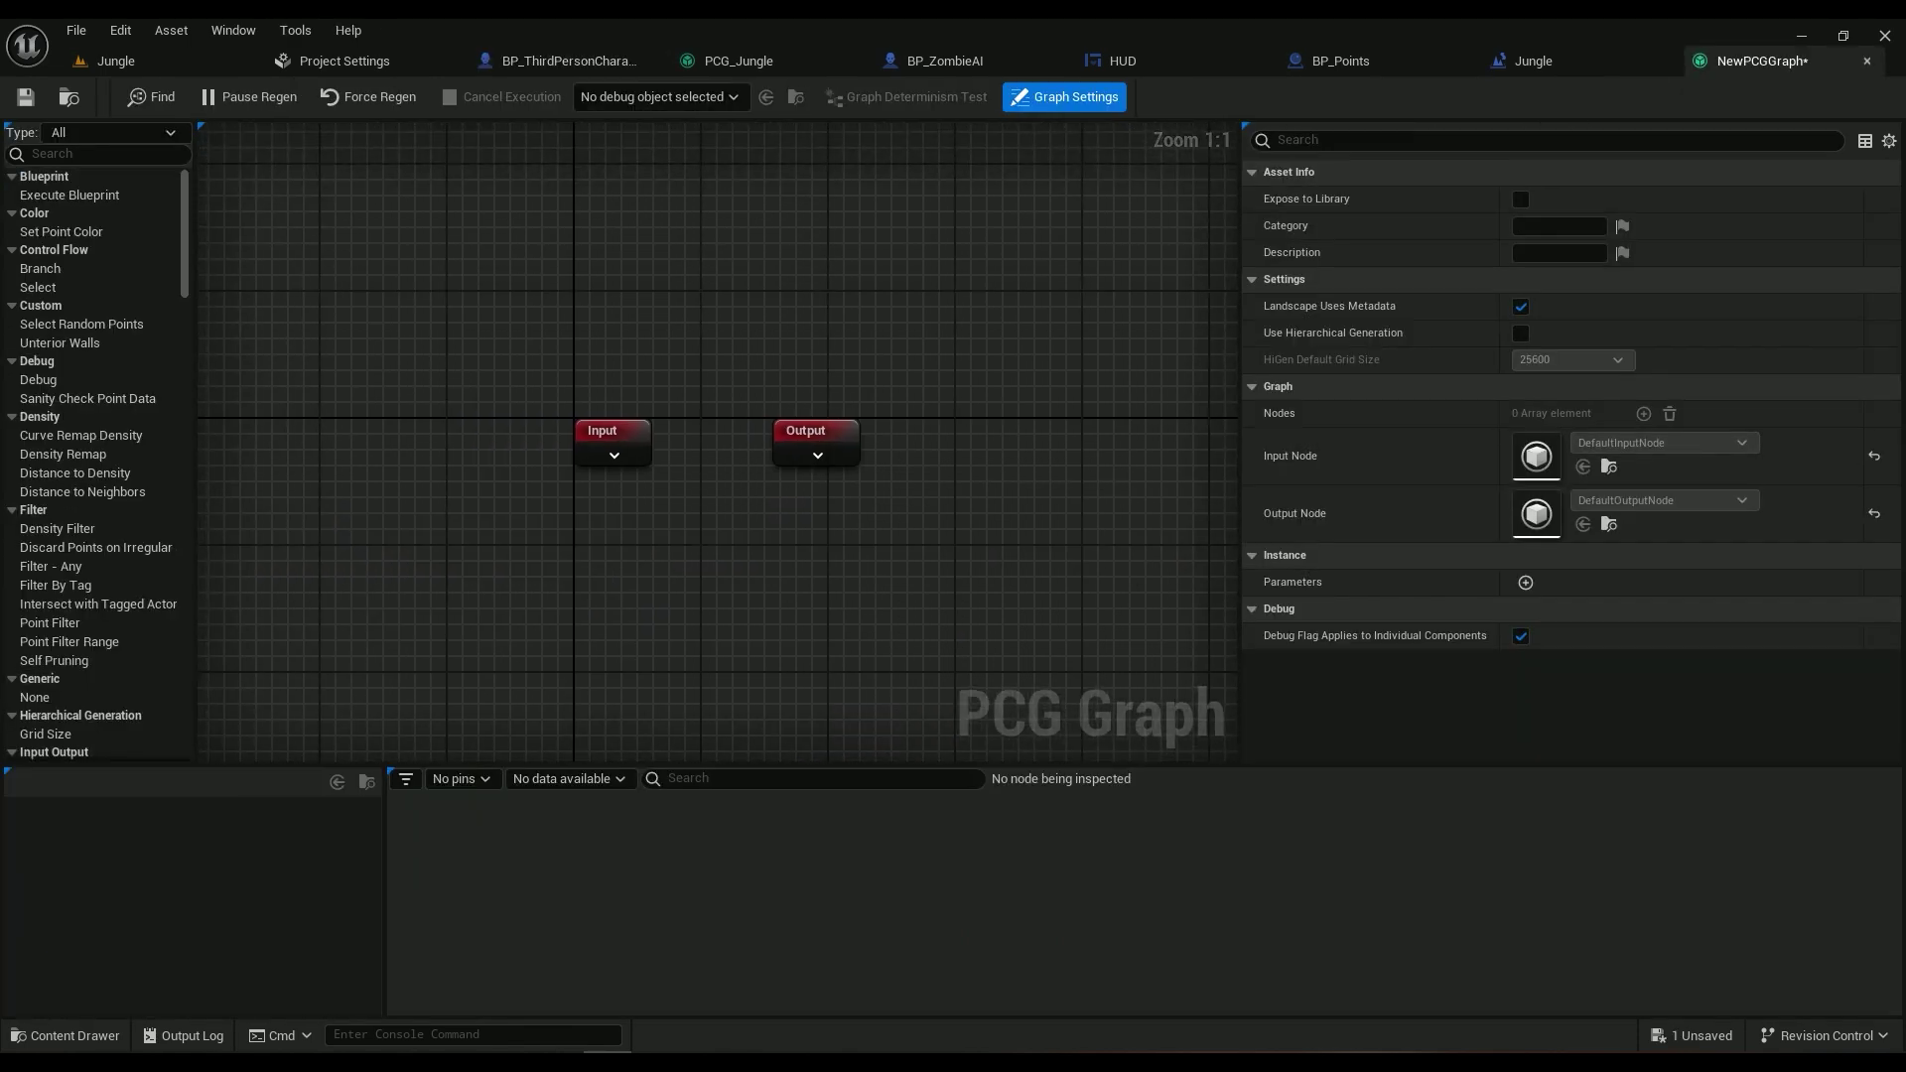
key("ctrl+a")
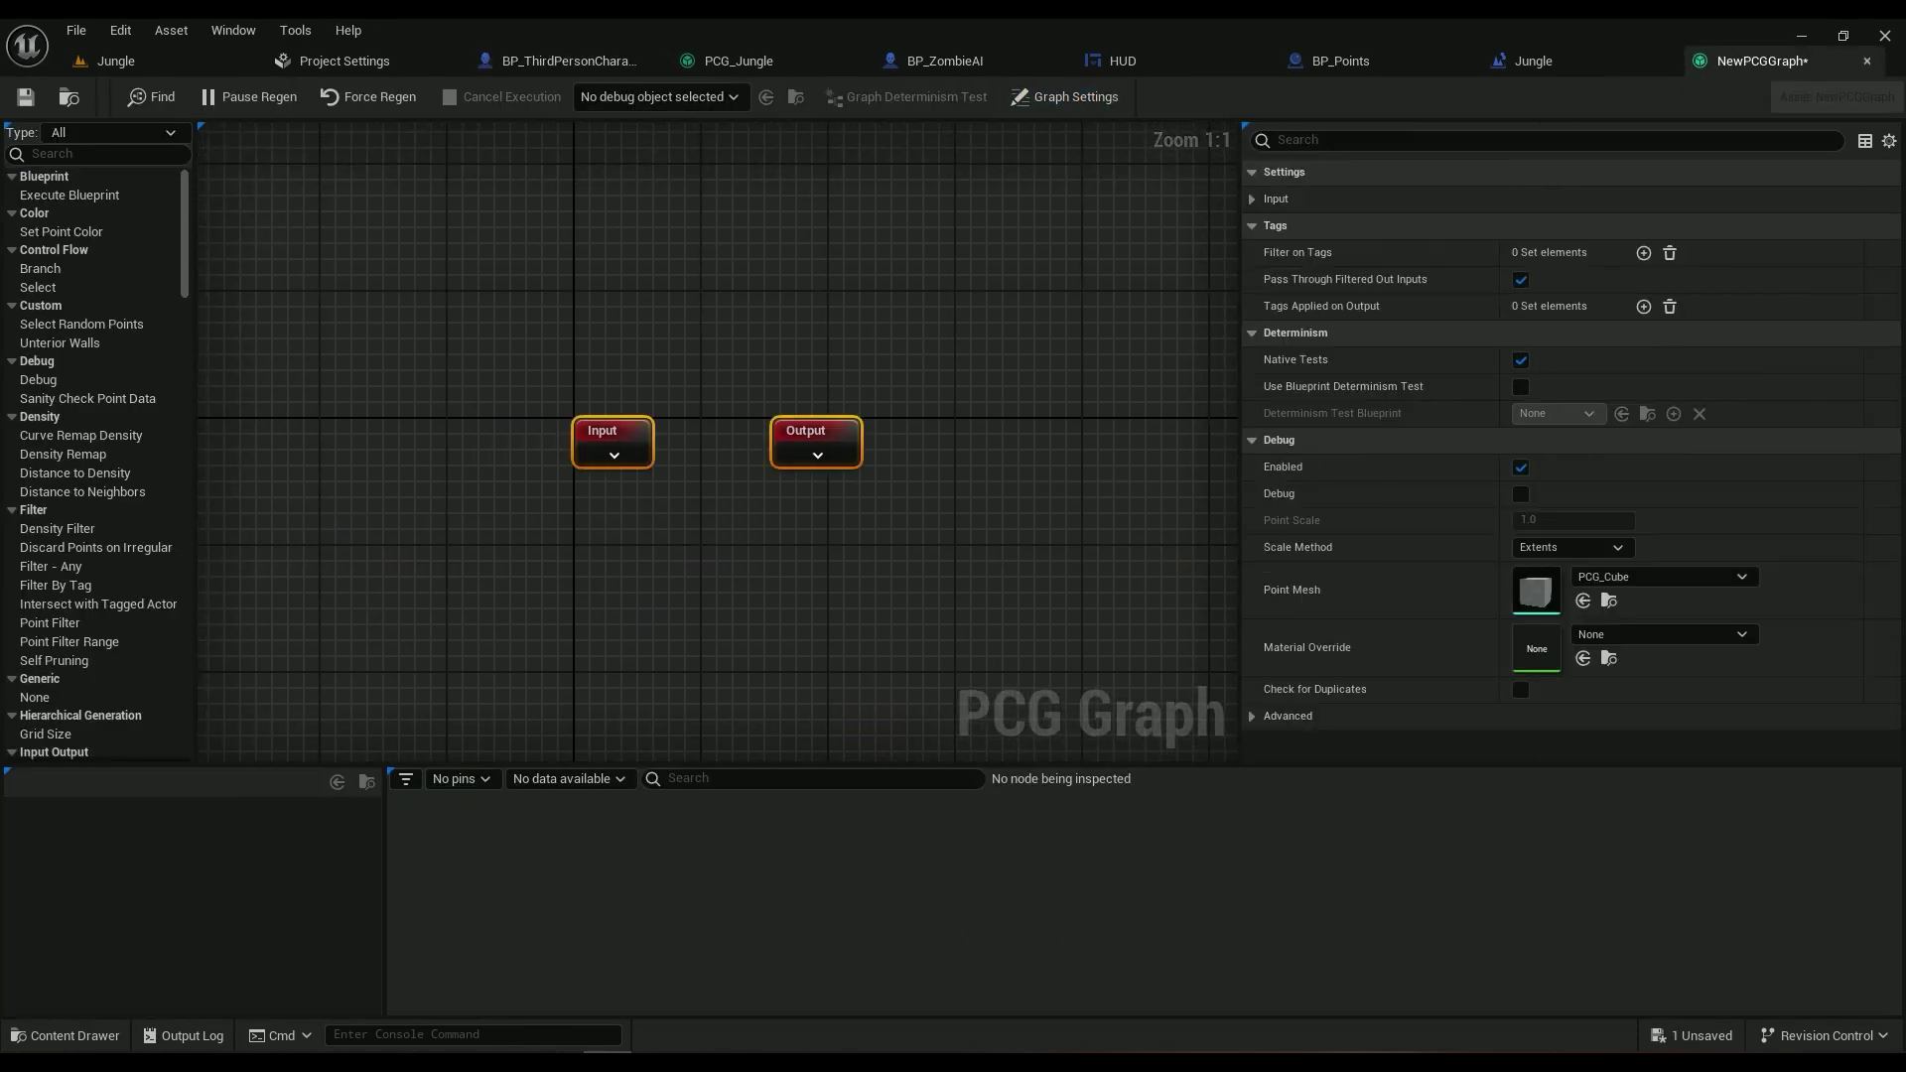
left_click(1867, 61)
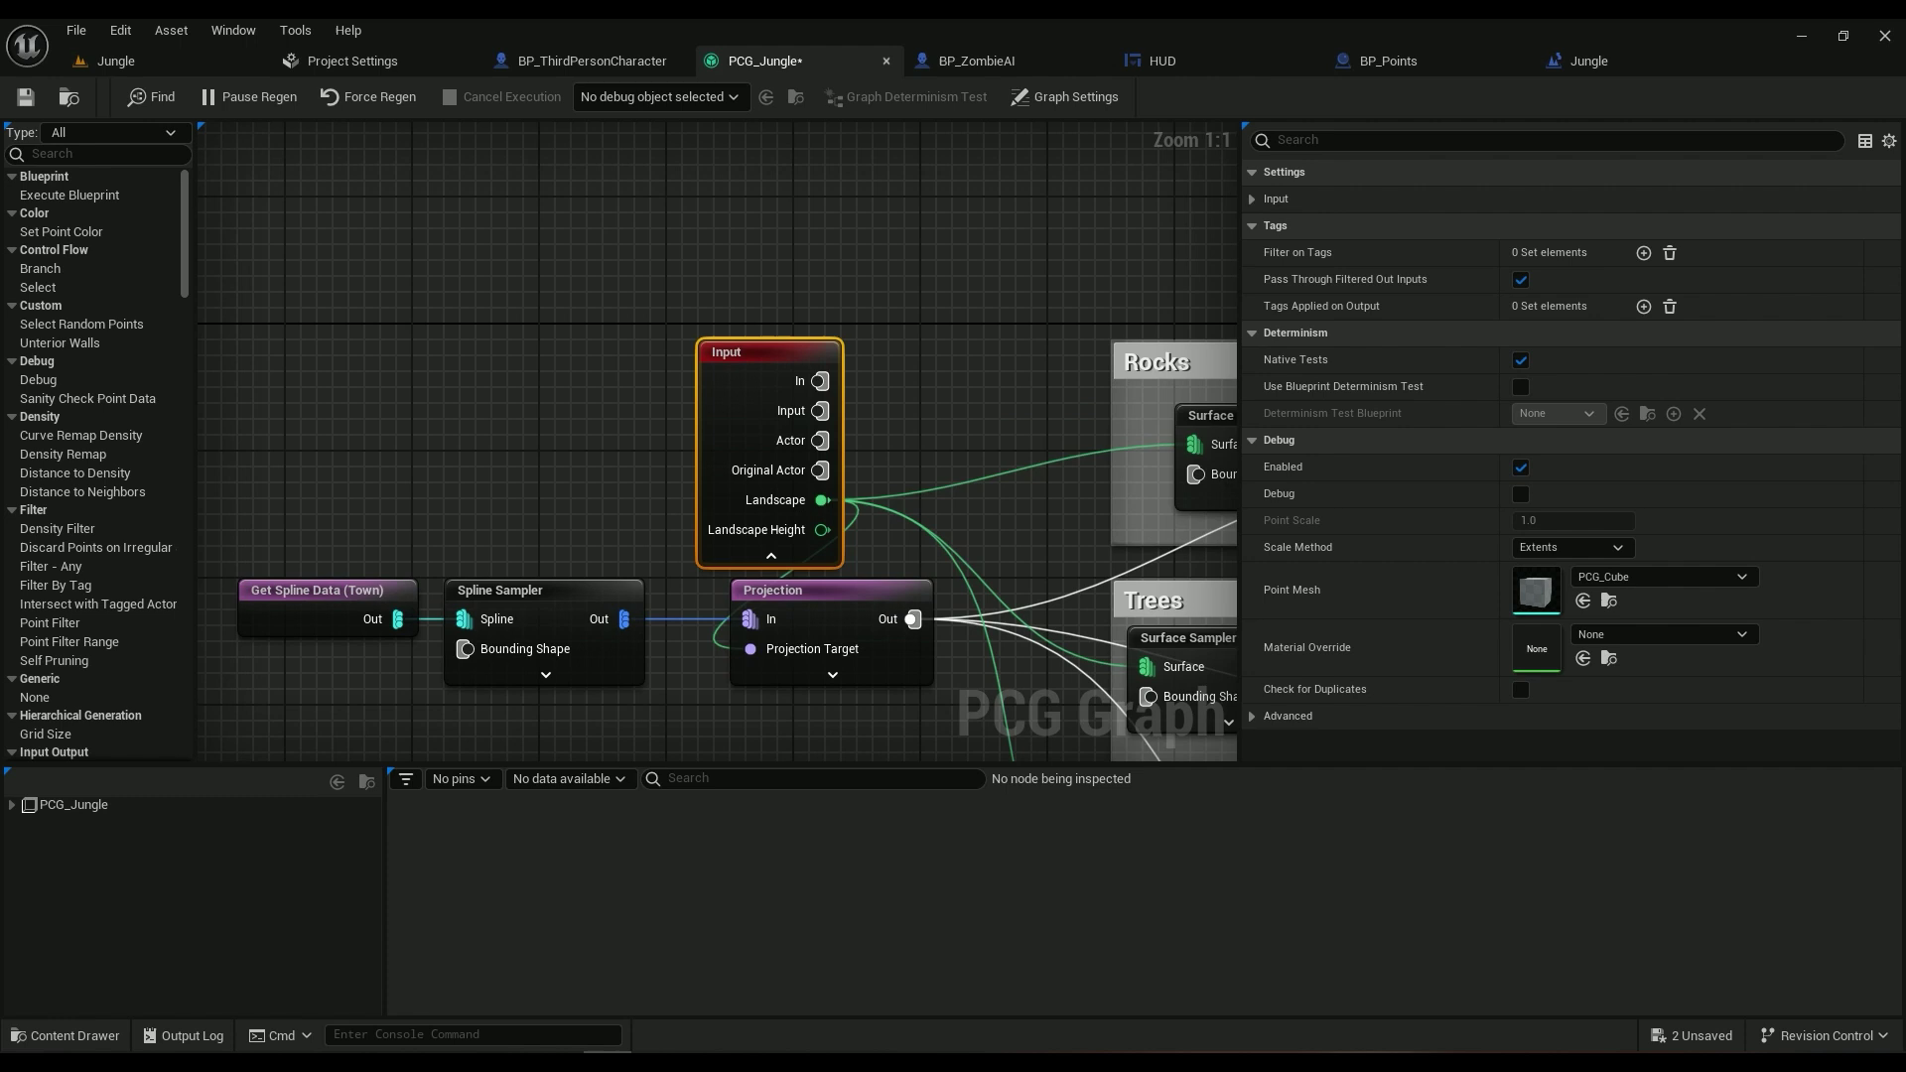
Move the Input node higher above the Projection node in the PCG_Jungle graph, and examine the spline in the Jungle level
left_click_drag(820, 500, 837, 389)
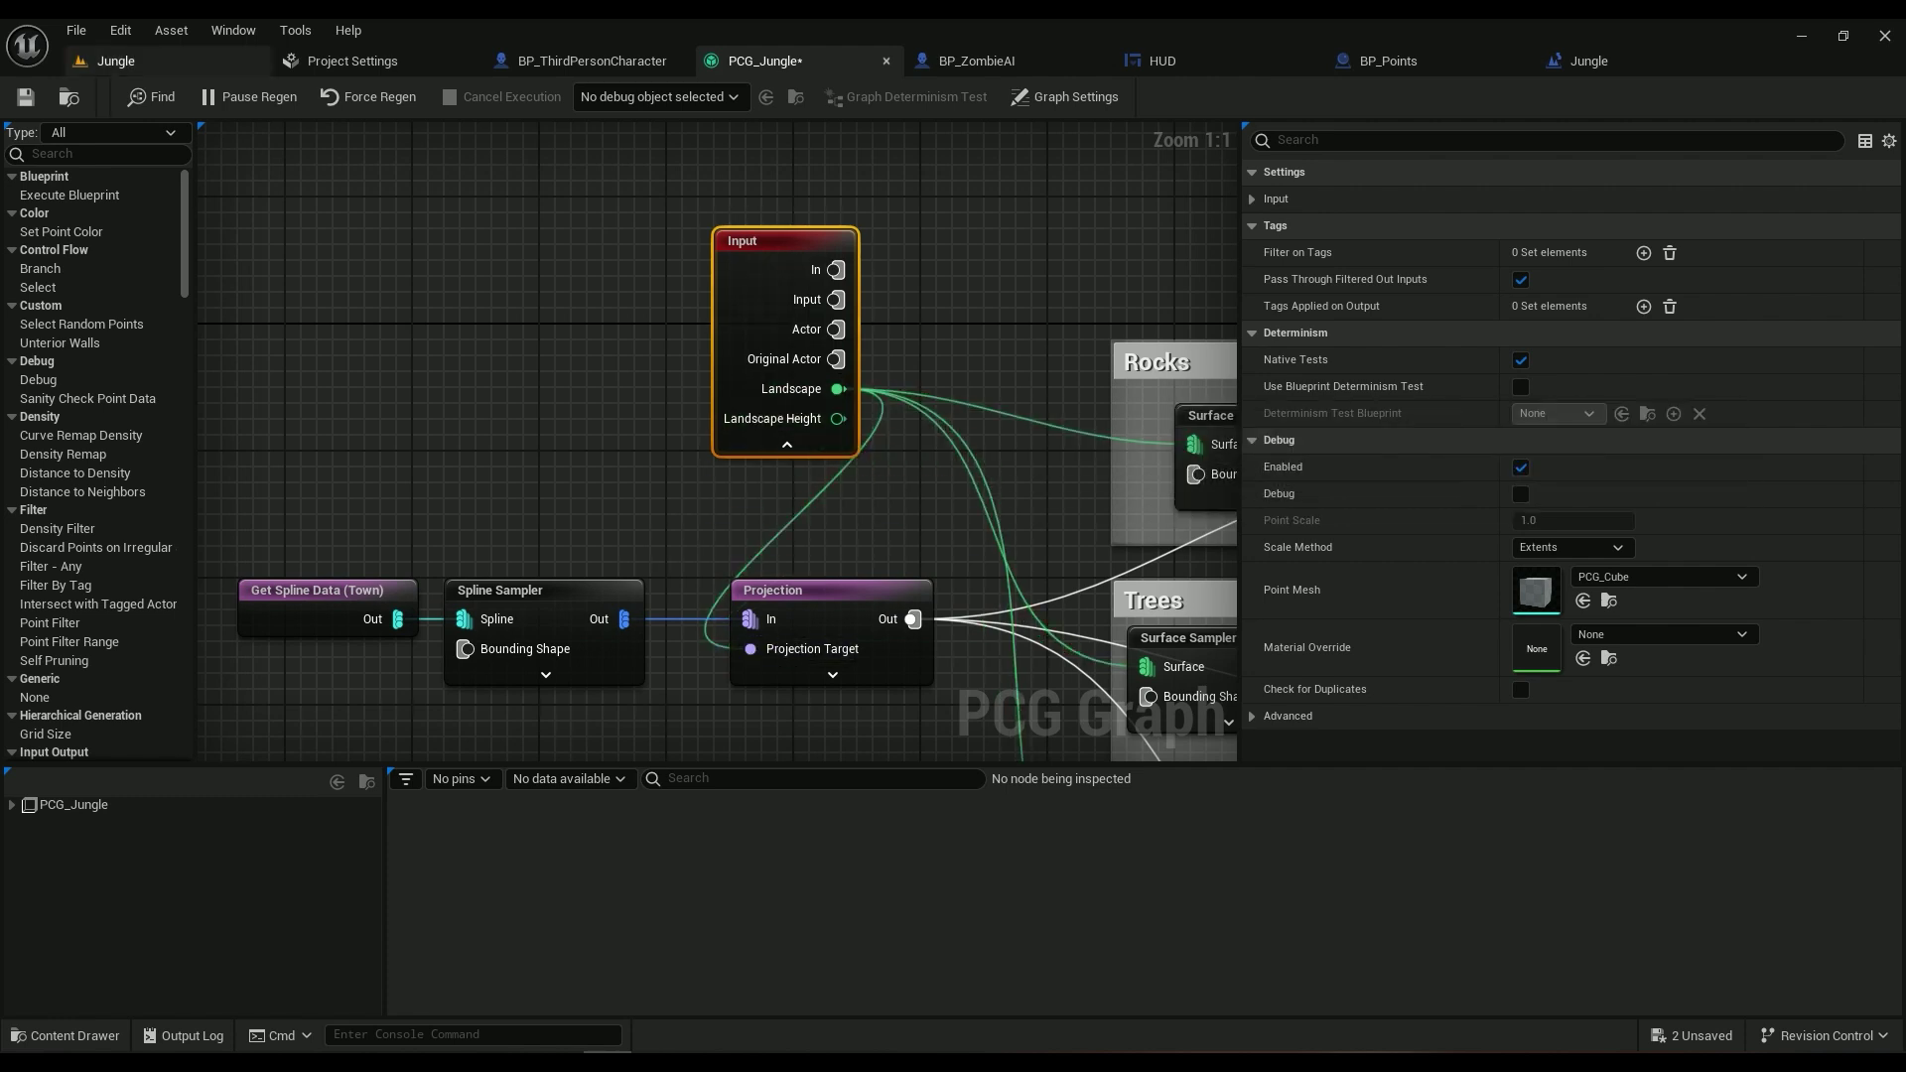
left_click(117, 61)
right_click_drag(586, 556, 477, 586)
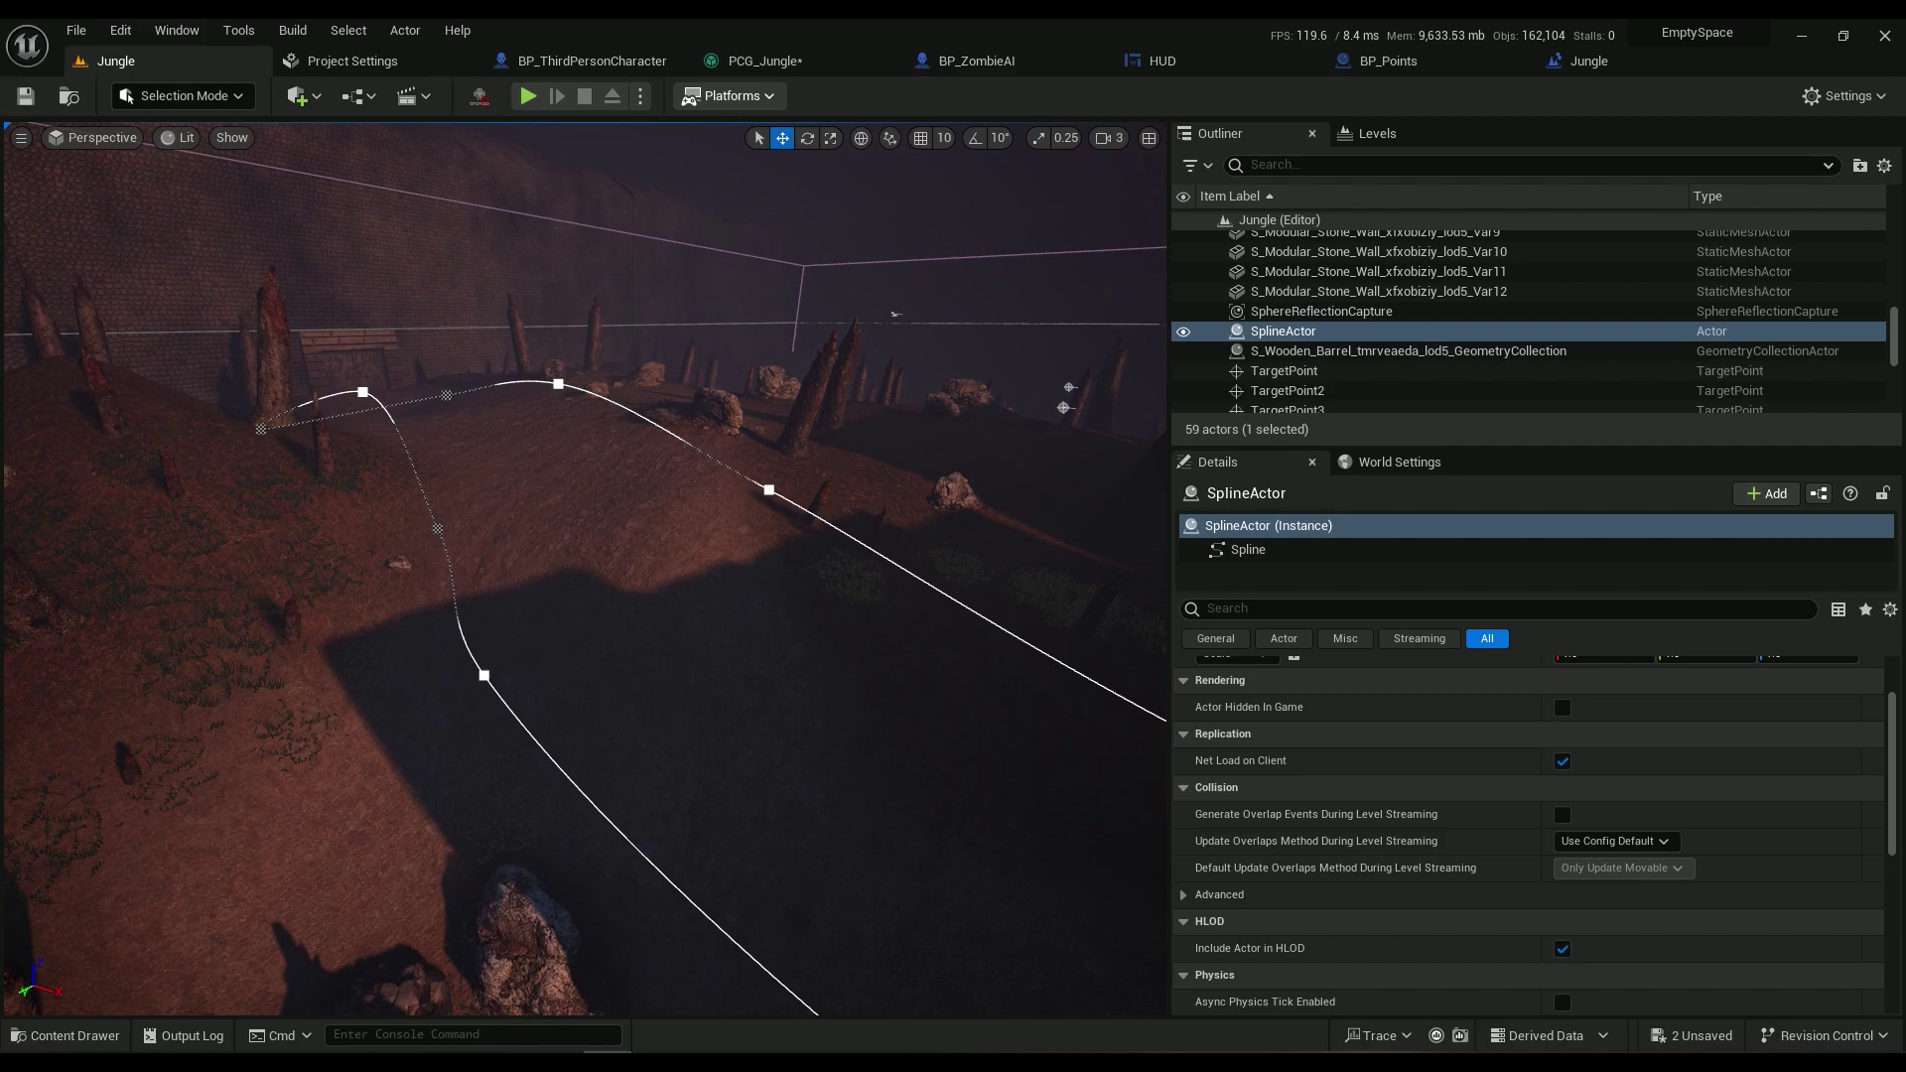
left_click(764, 61)
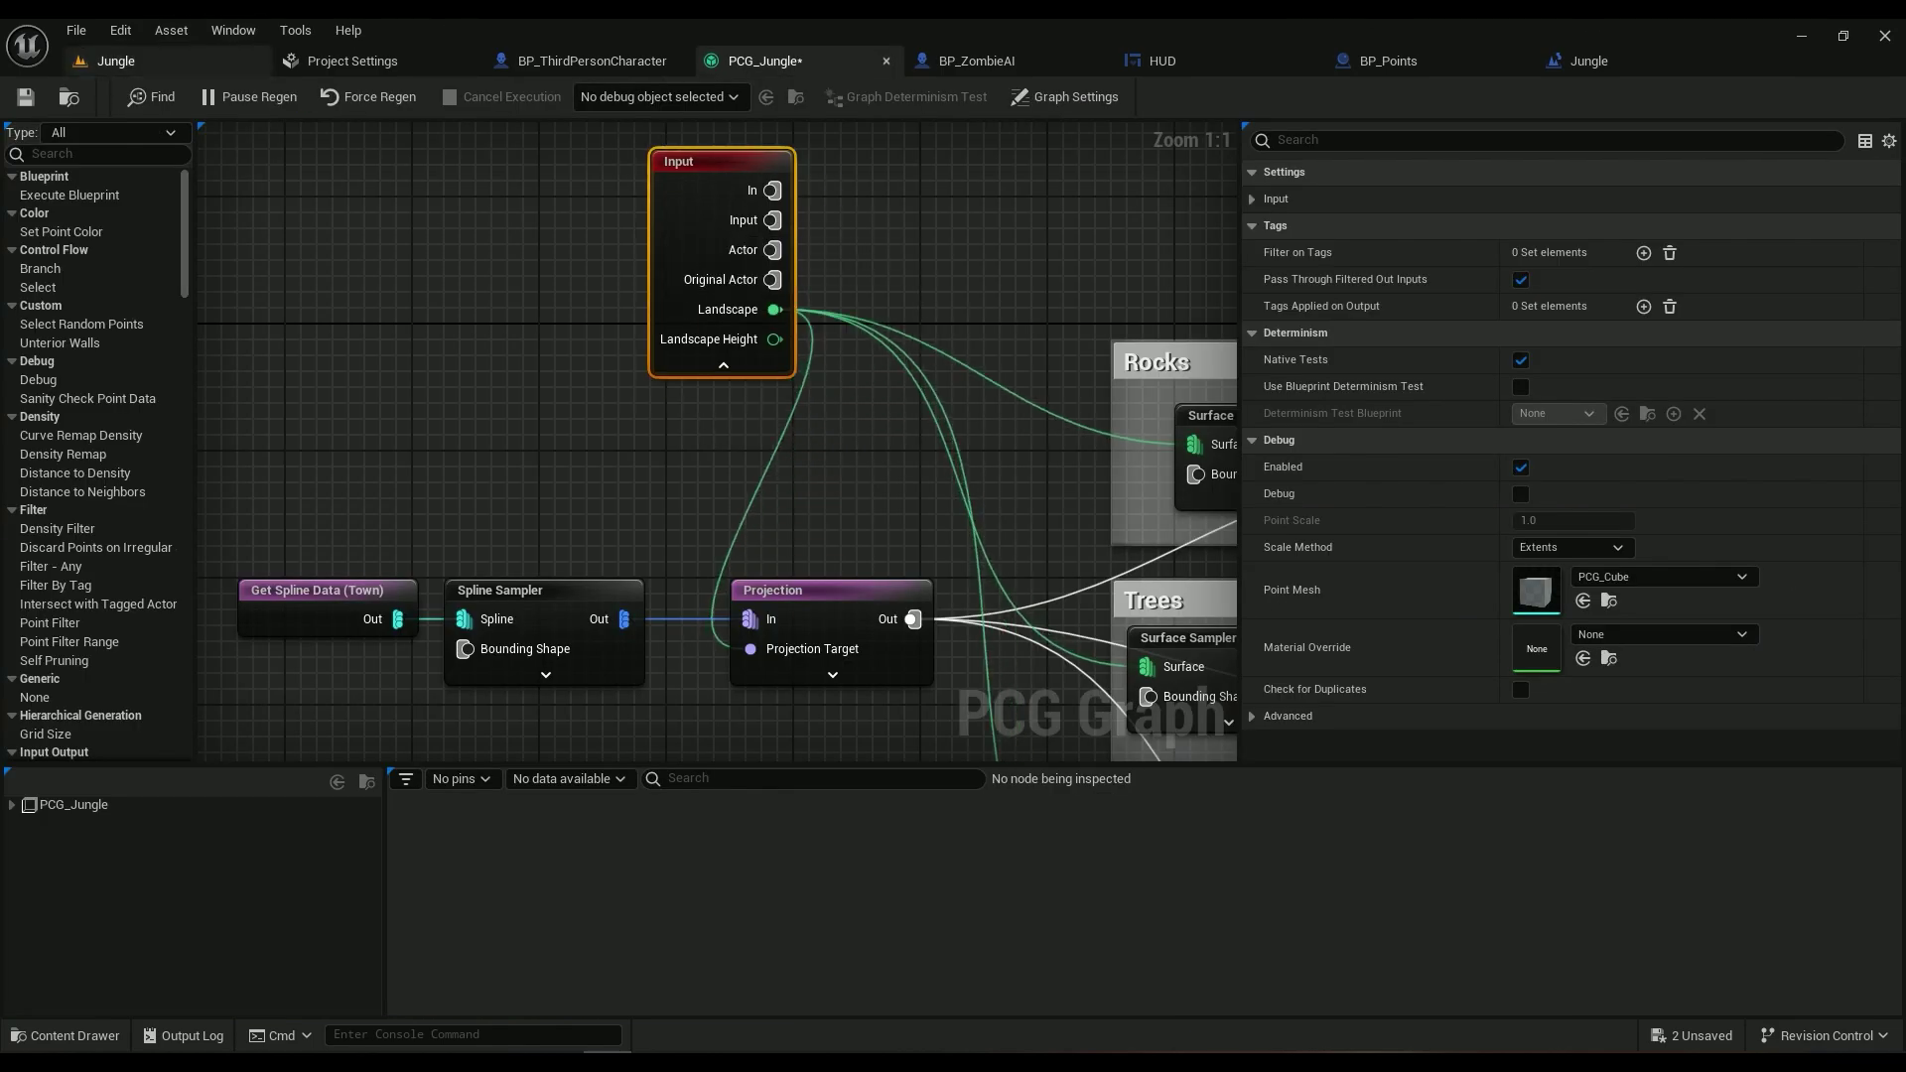
left_click(116, 60)
right_click_drag(586, 566, 402, 601)
right_click_drag(586, 566, 436, 636)
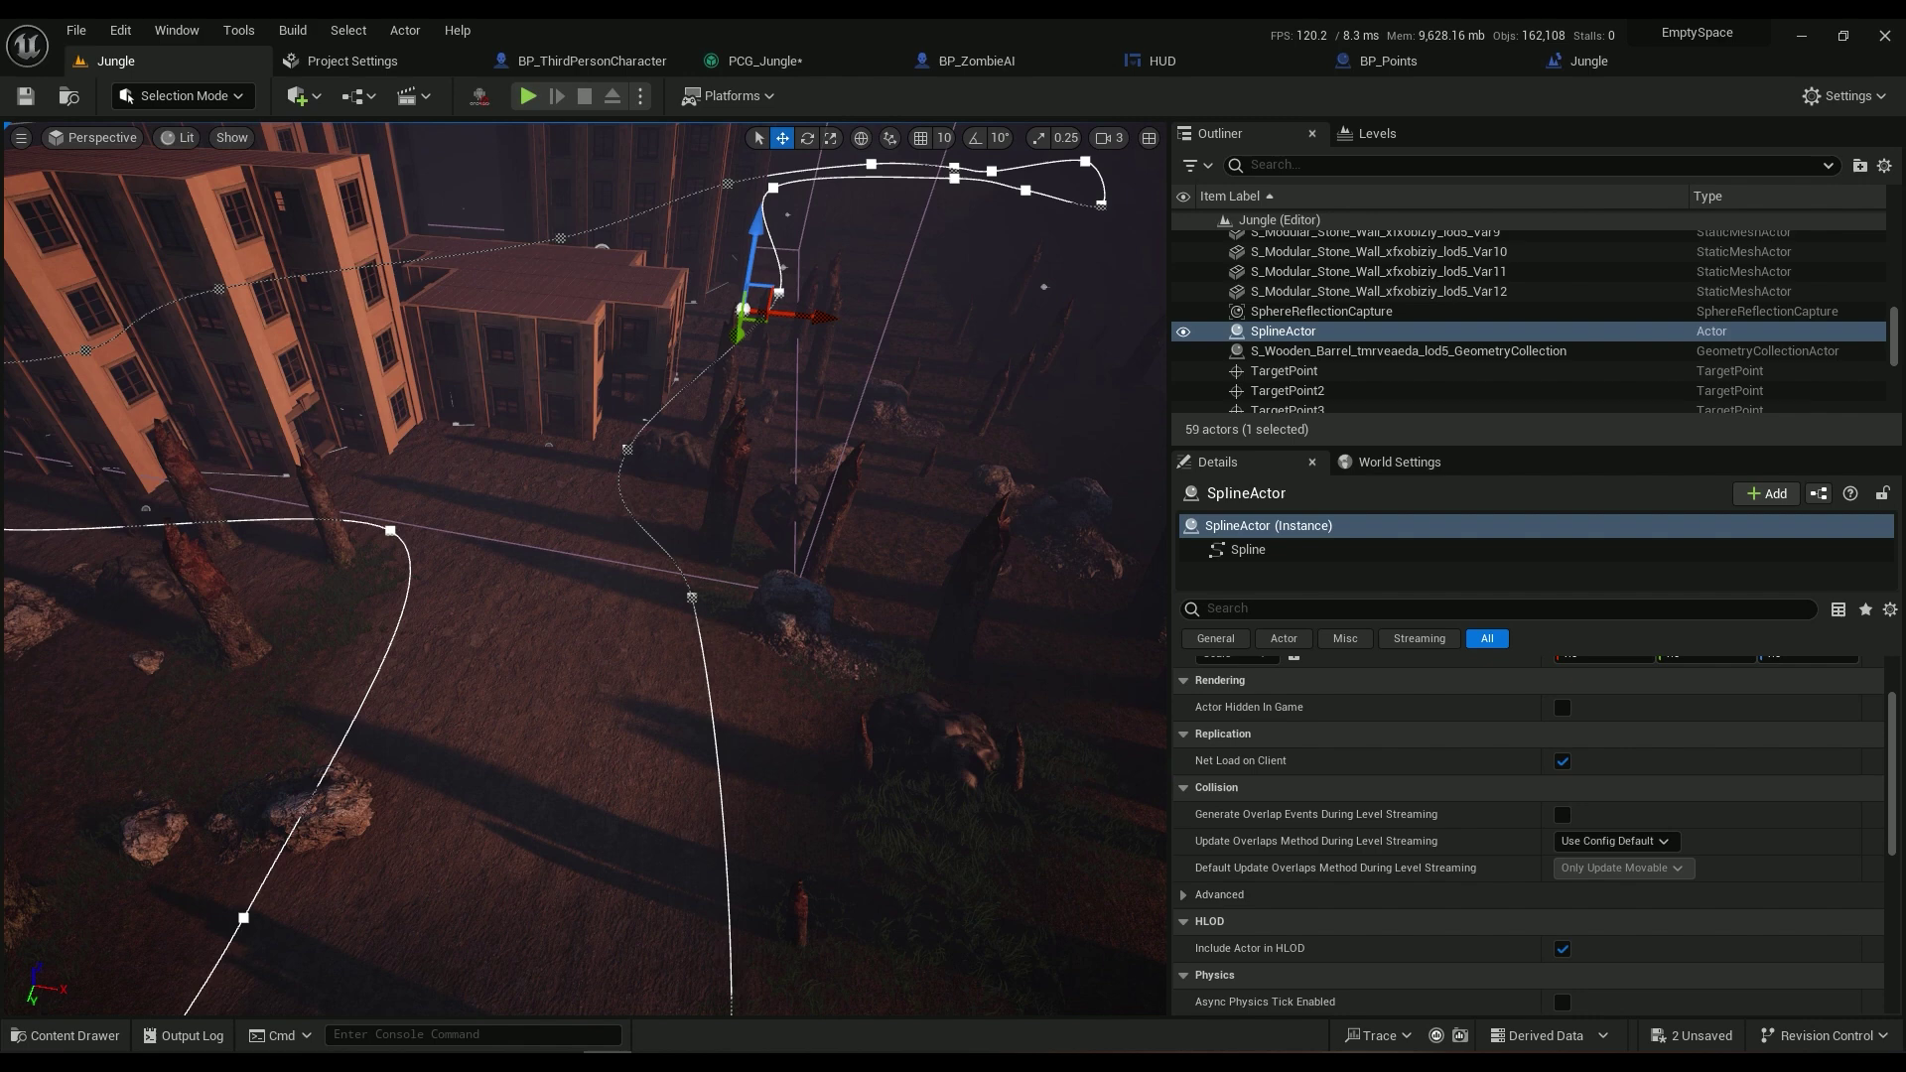
Use Draw Spline in Modeling Mode to create a curved three-point spline across the ground as an Empty Actor in Tangent Drag mode
left_click(303, 95)
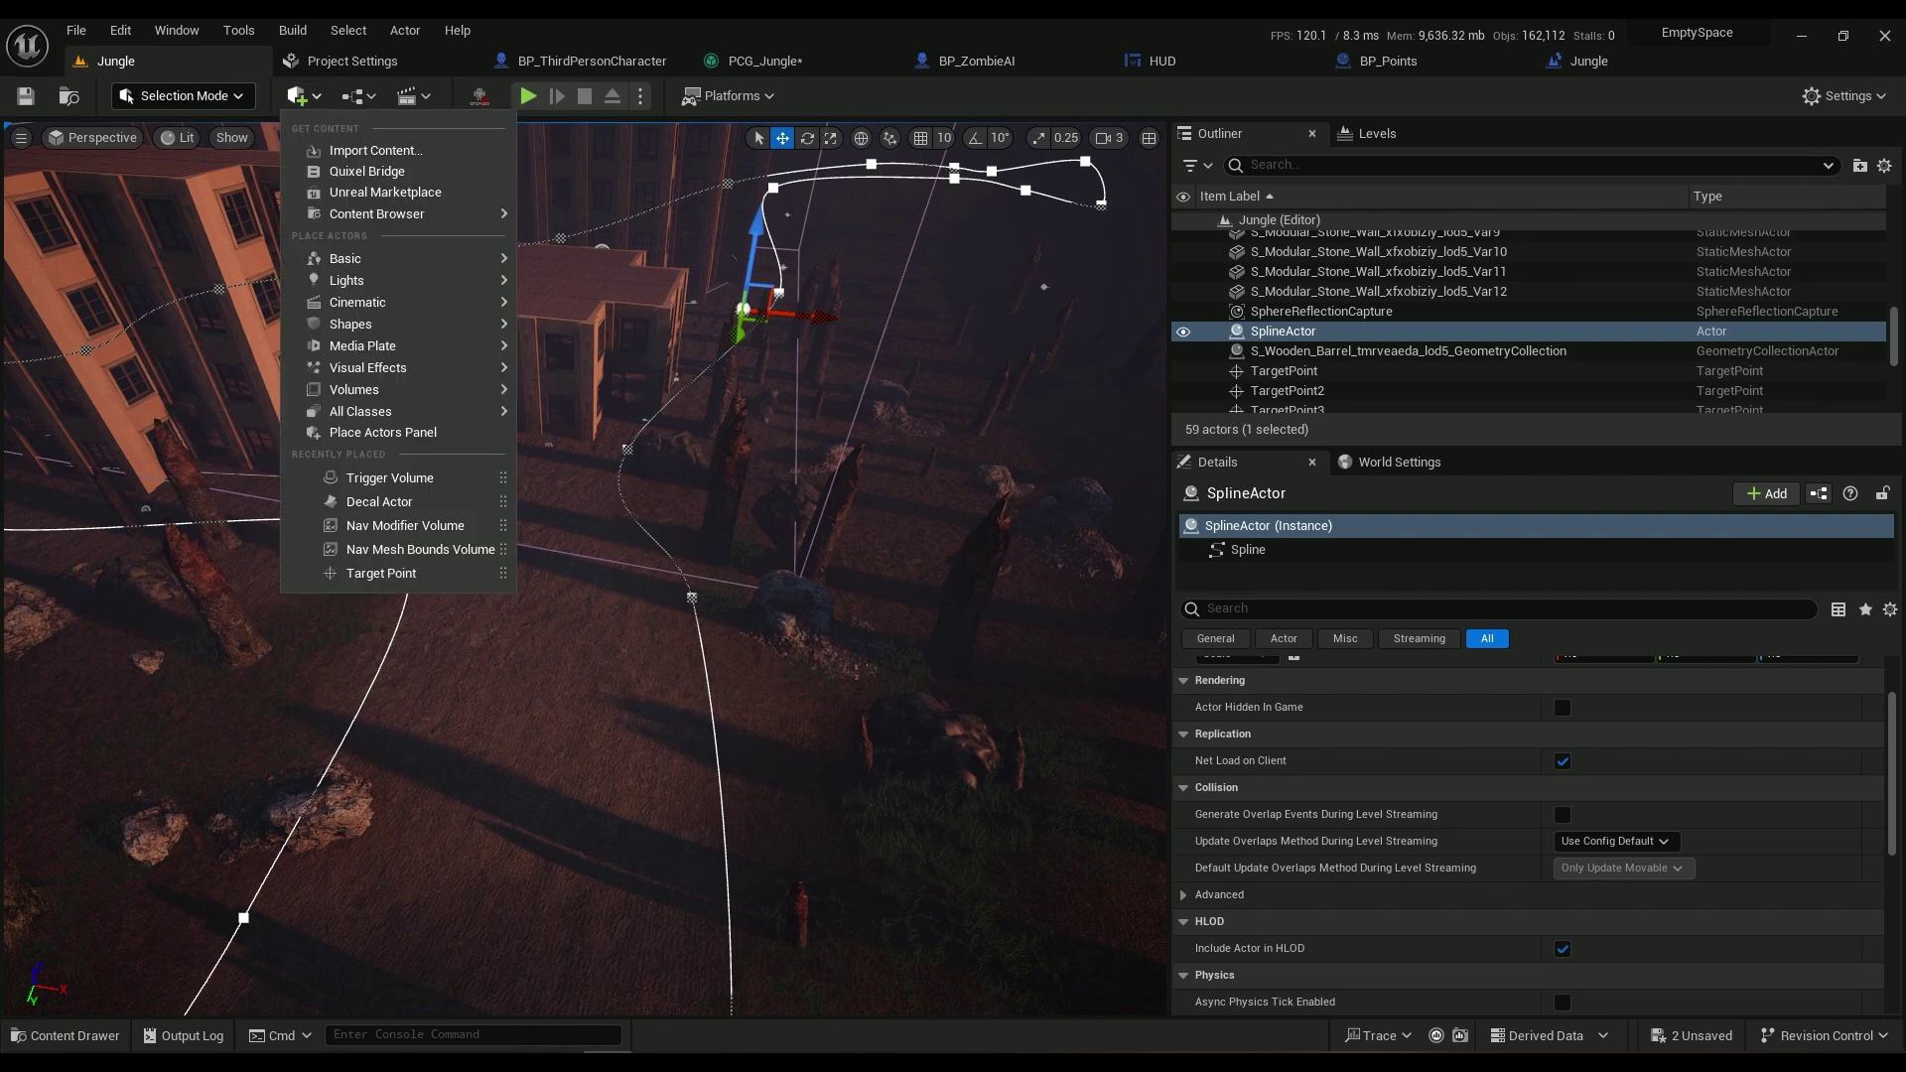
left_click(149, 95)
left_click(186, 211)
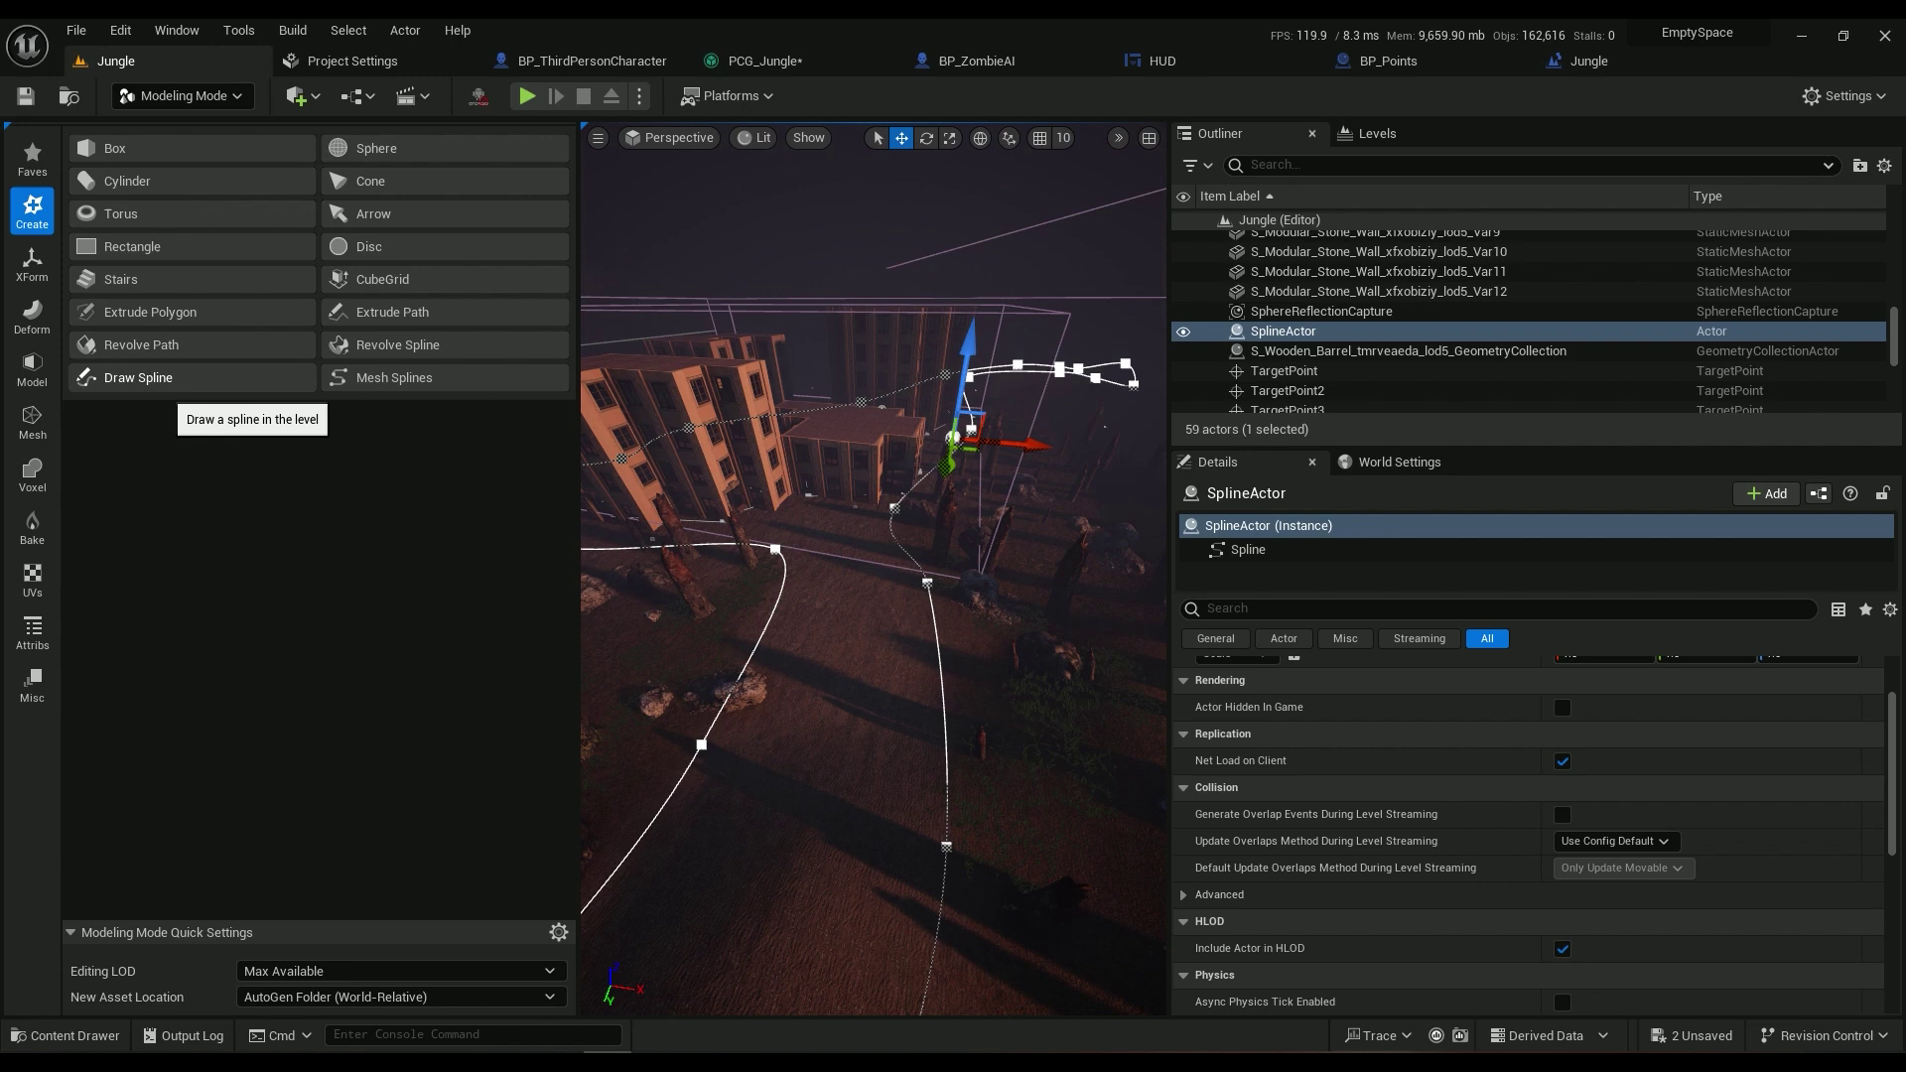
left_click(149, 379)
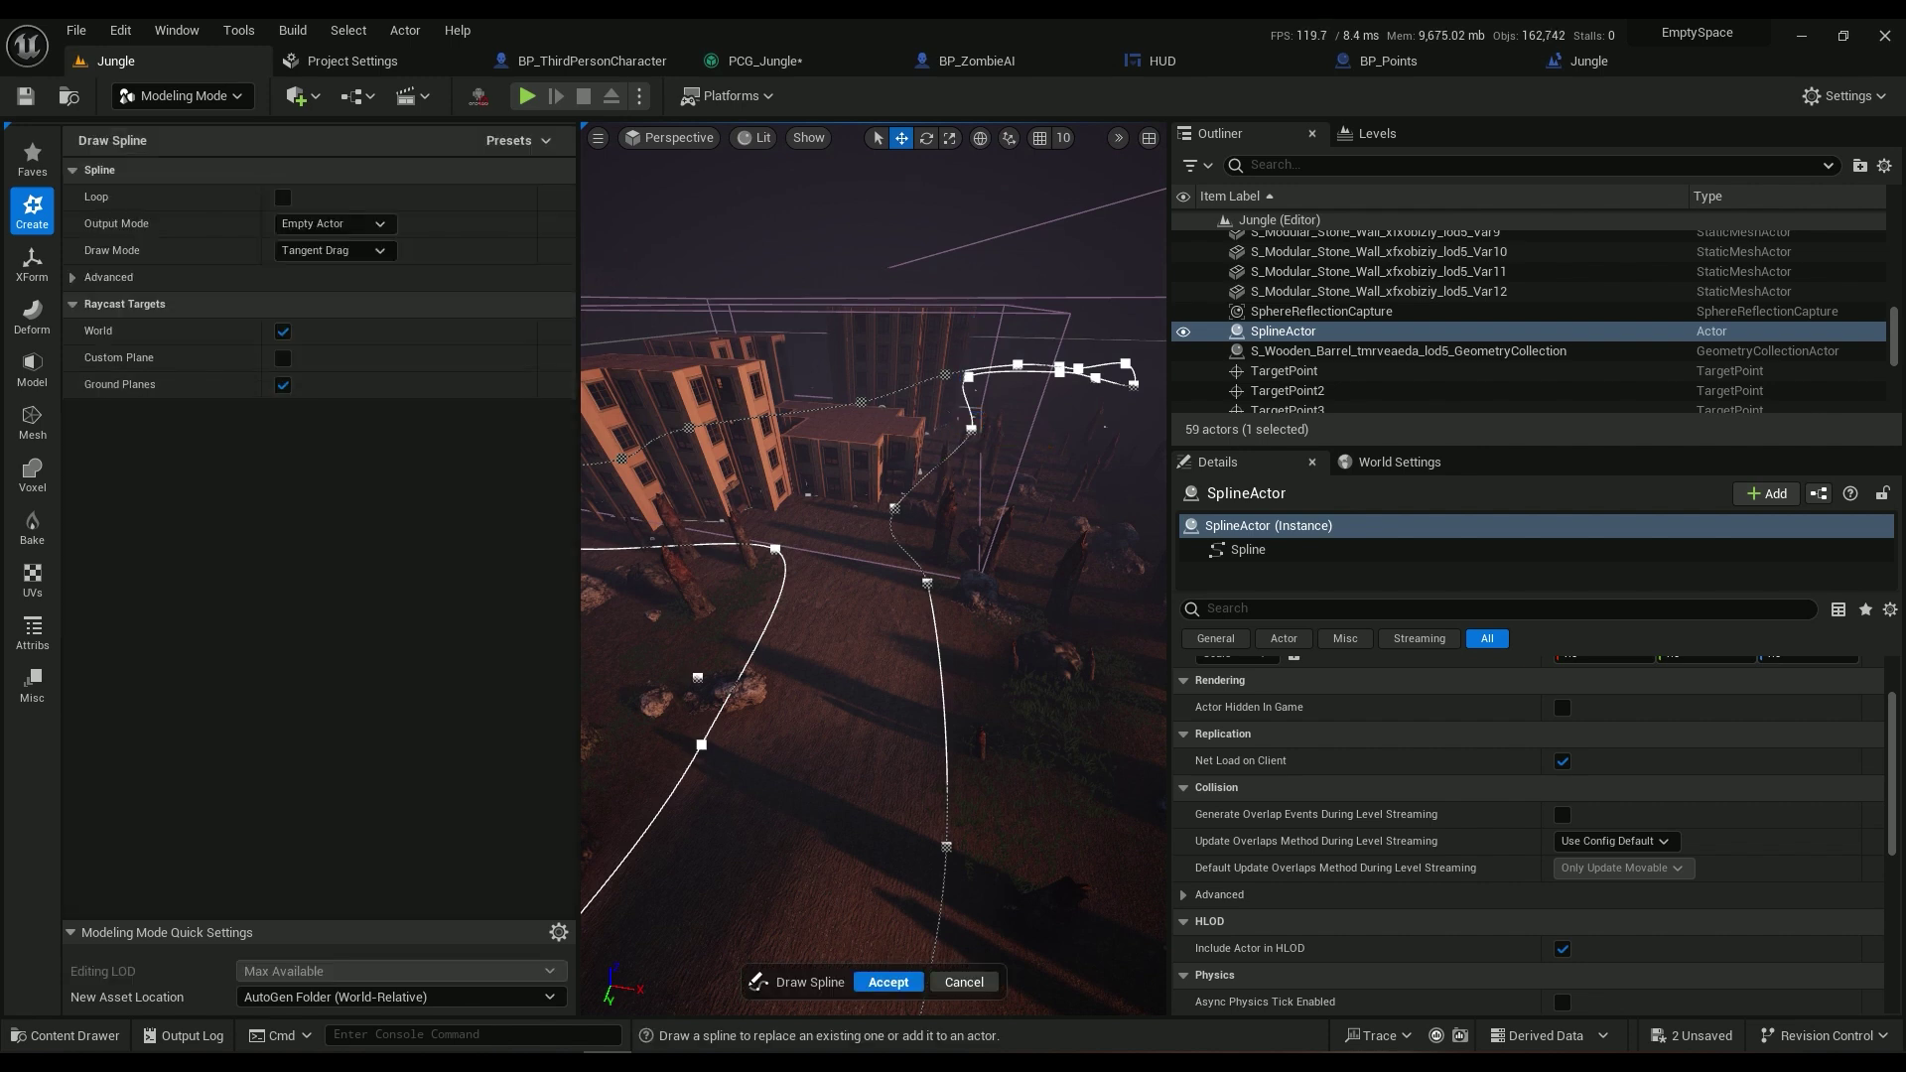
left_click_drag(905, 701, 966, 657)
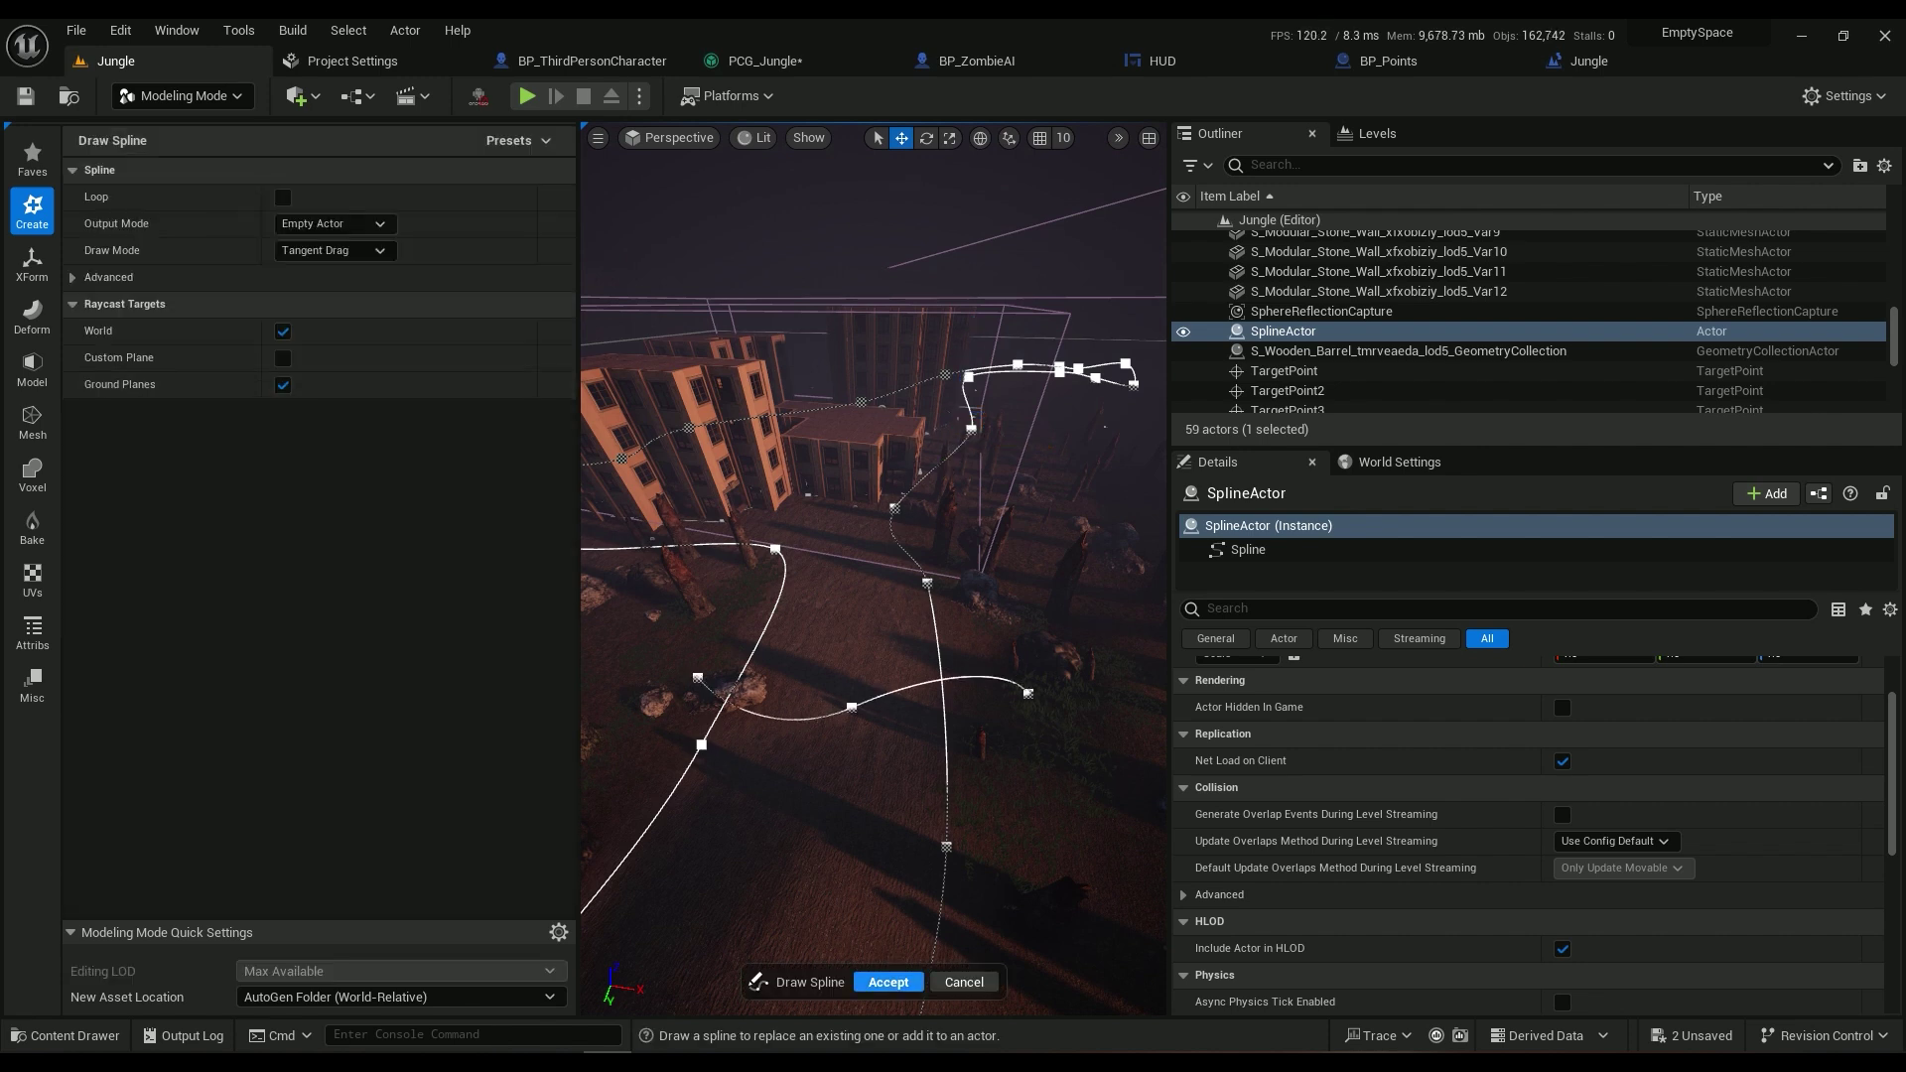
left_click(888, 982)
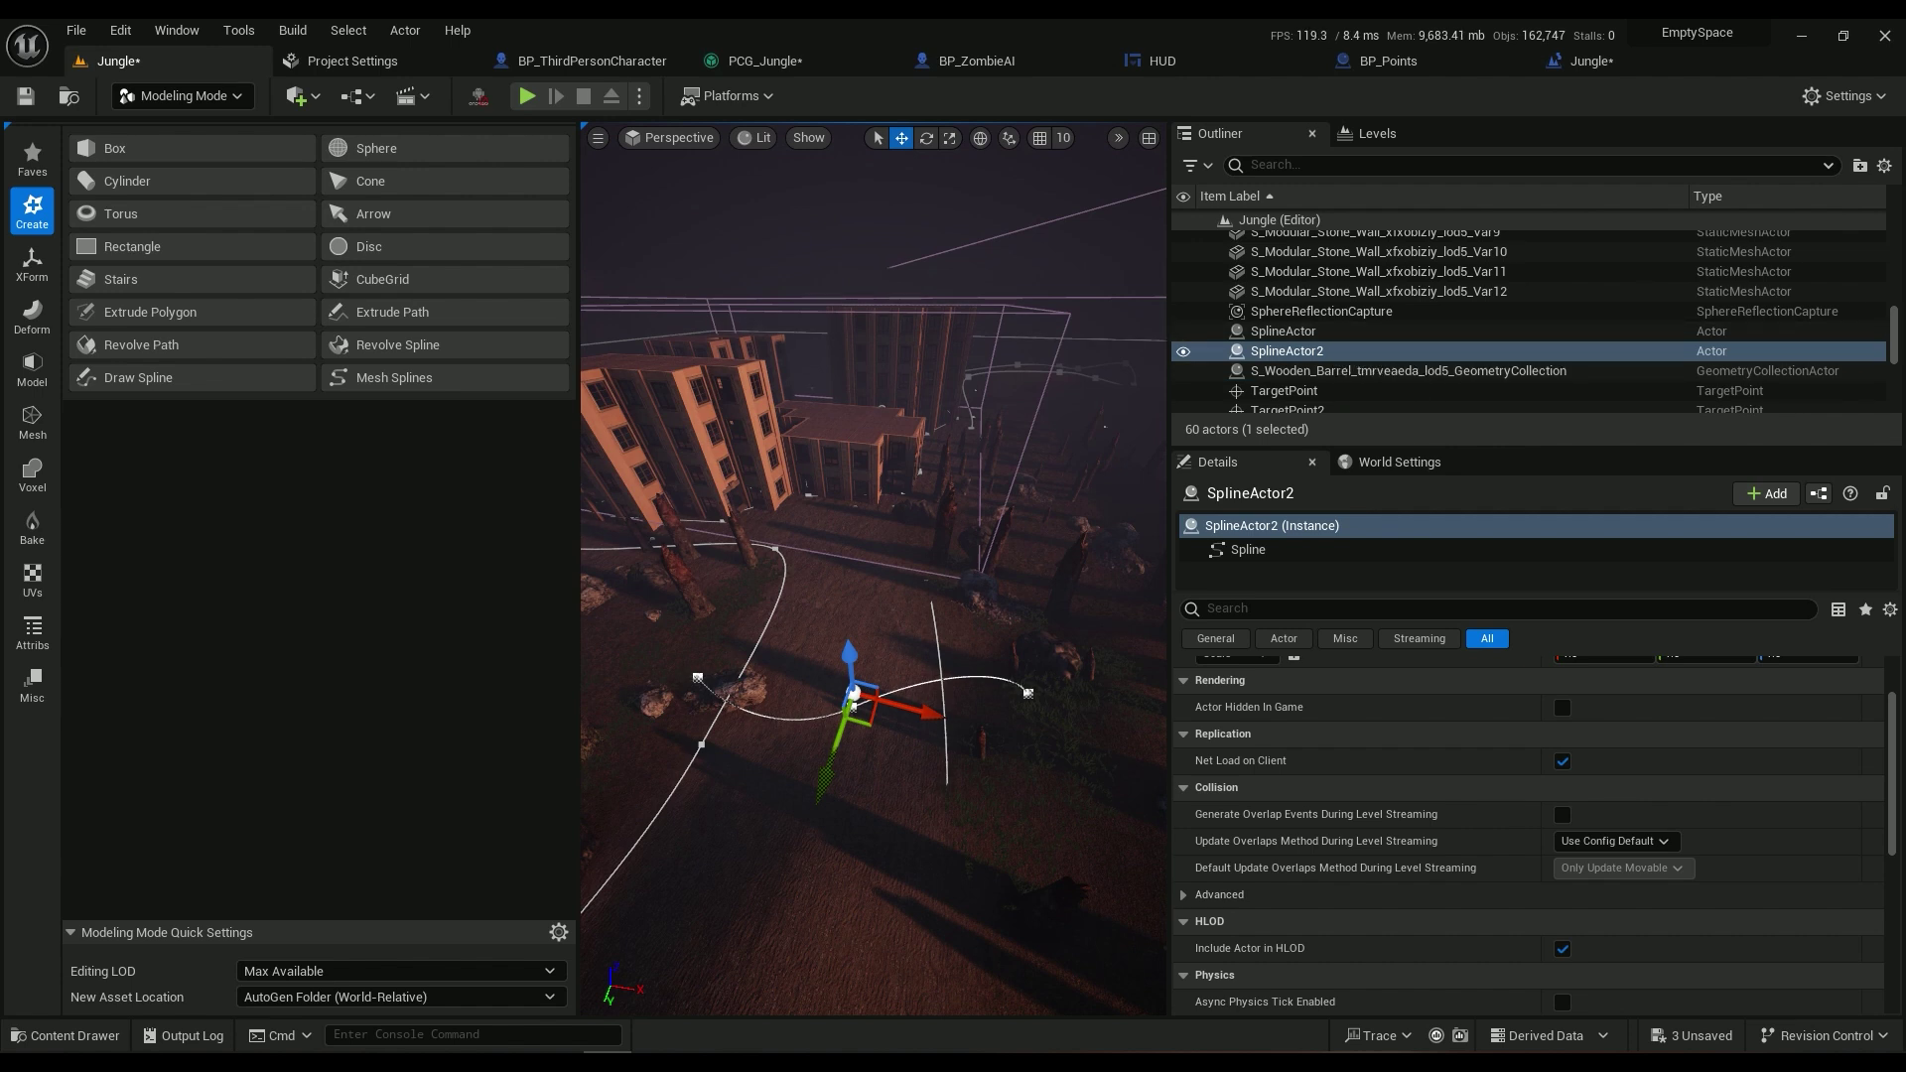
Add the actor tag Road to the newly drawn spline actor and return to Selection Mode
left_click(1312, 333)
left_click(1314, 352)
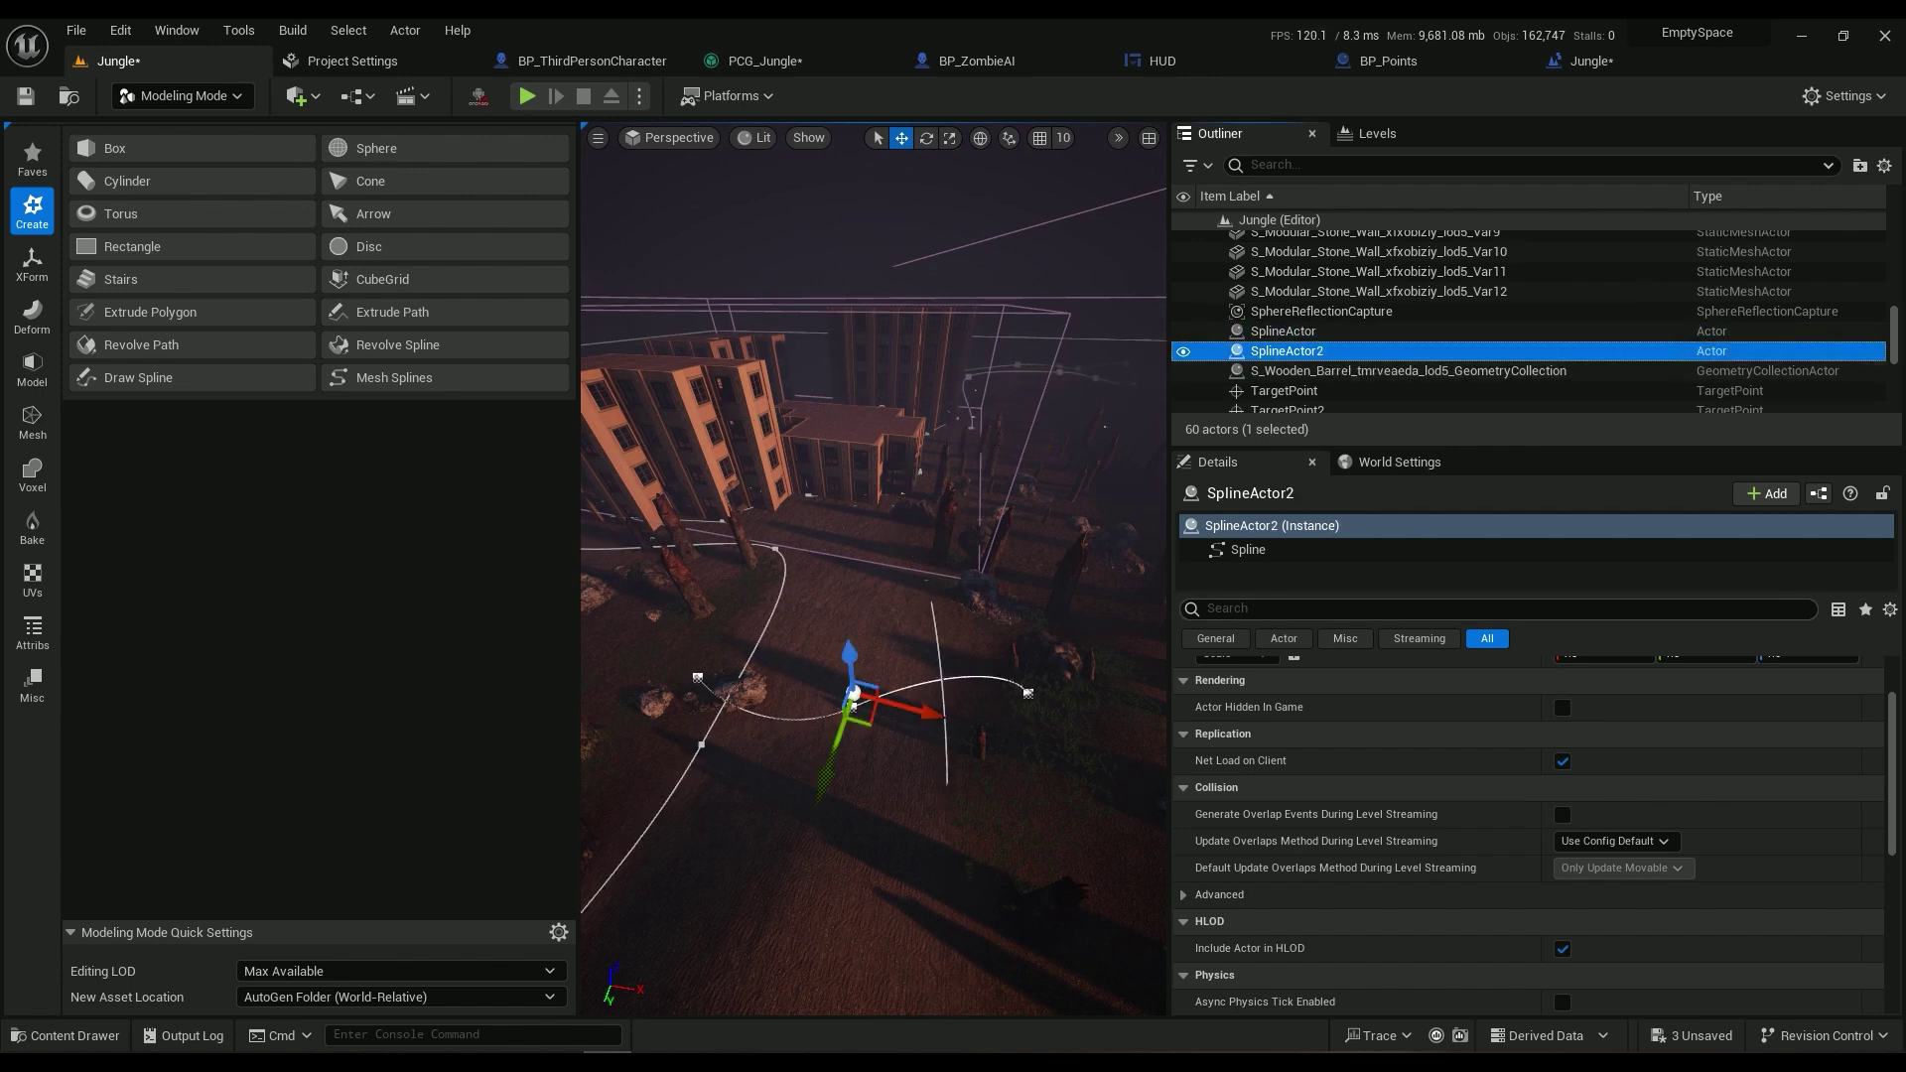
left_click(1336, 609)
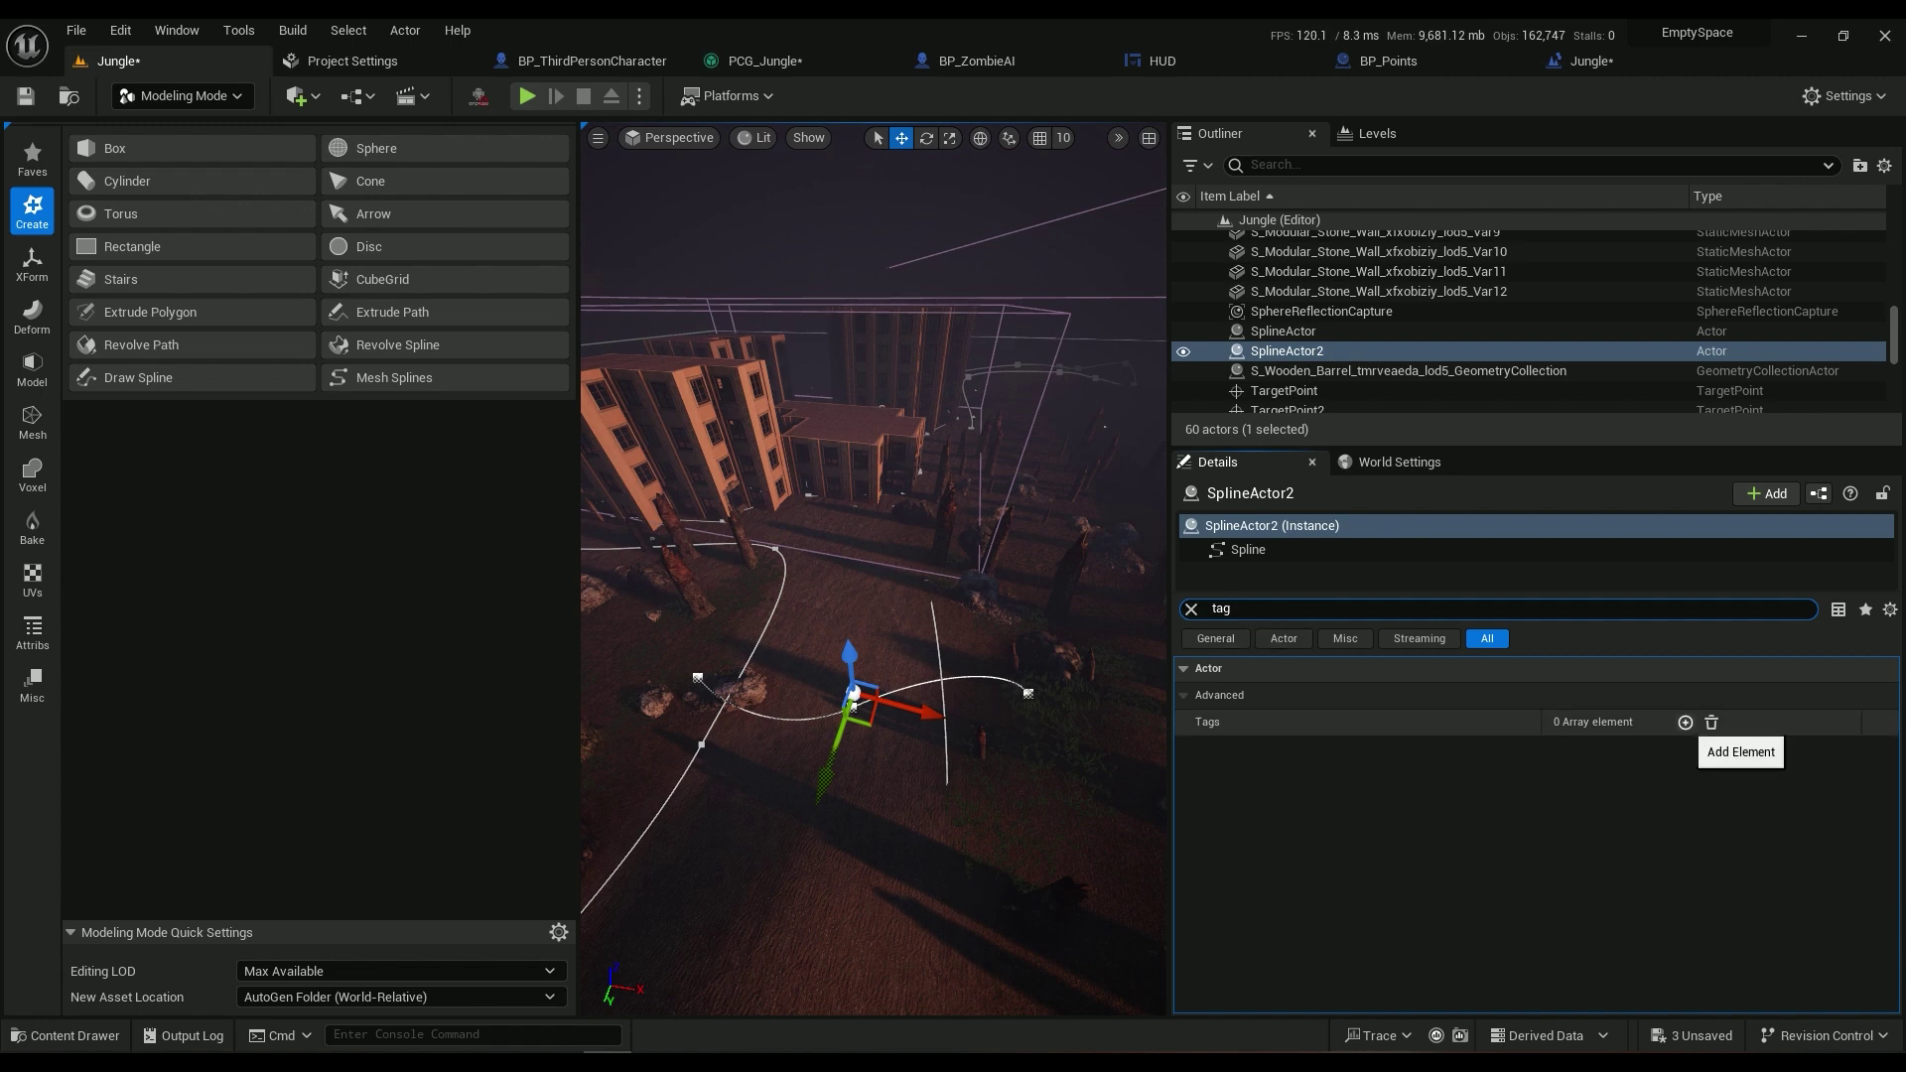
left_click(1684, 722)
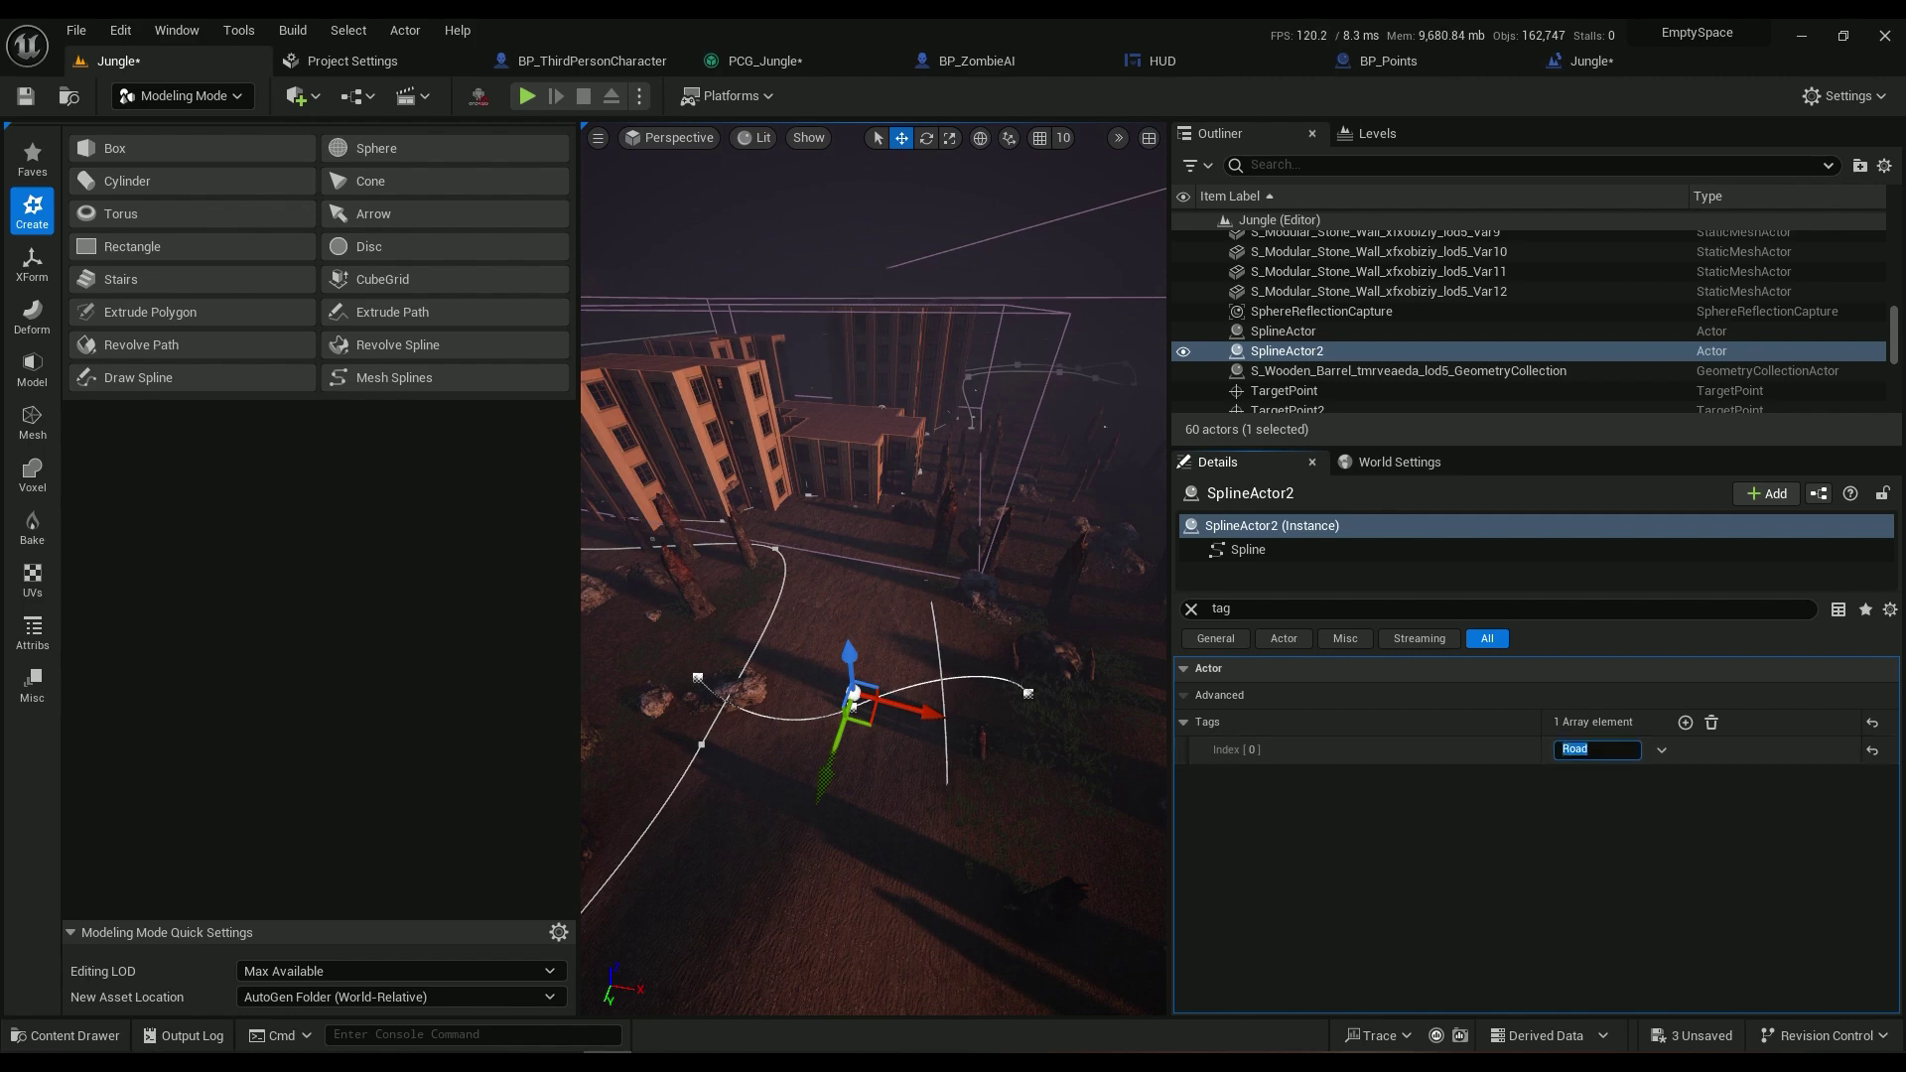
right_click_drag(874, 566, 829, 625)
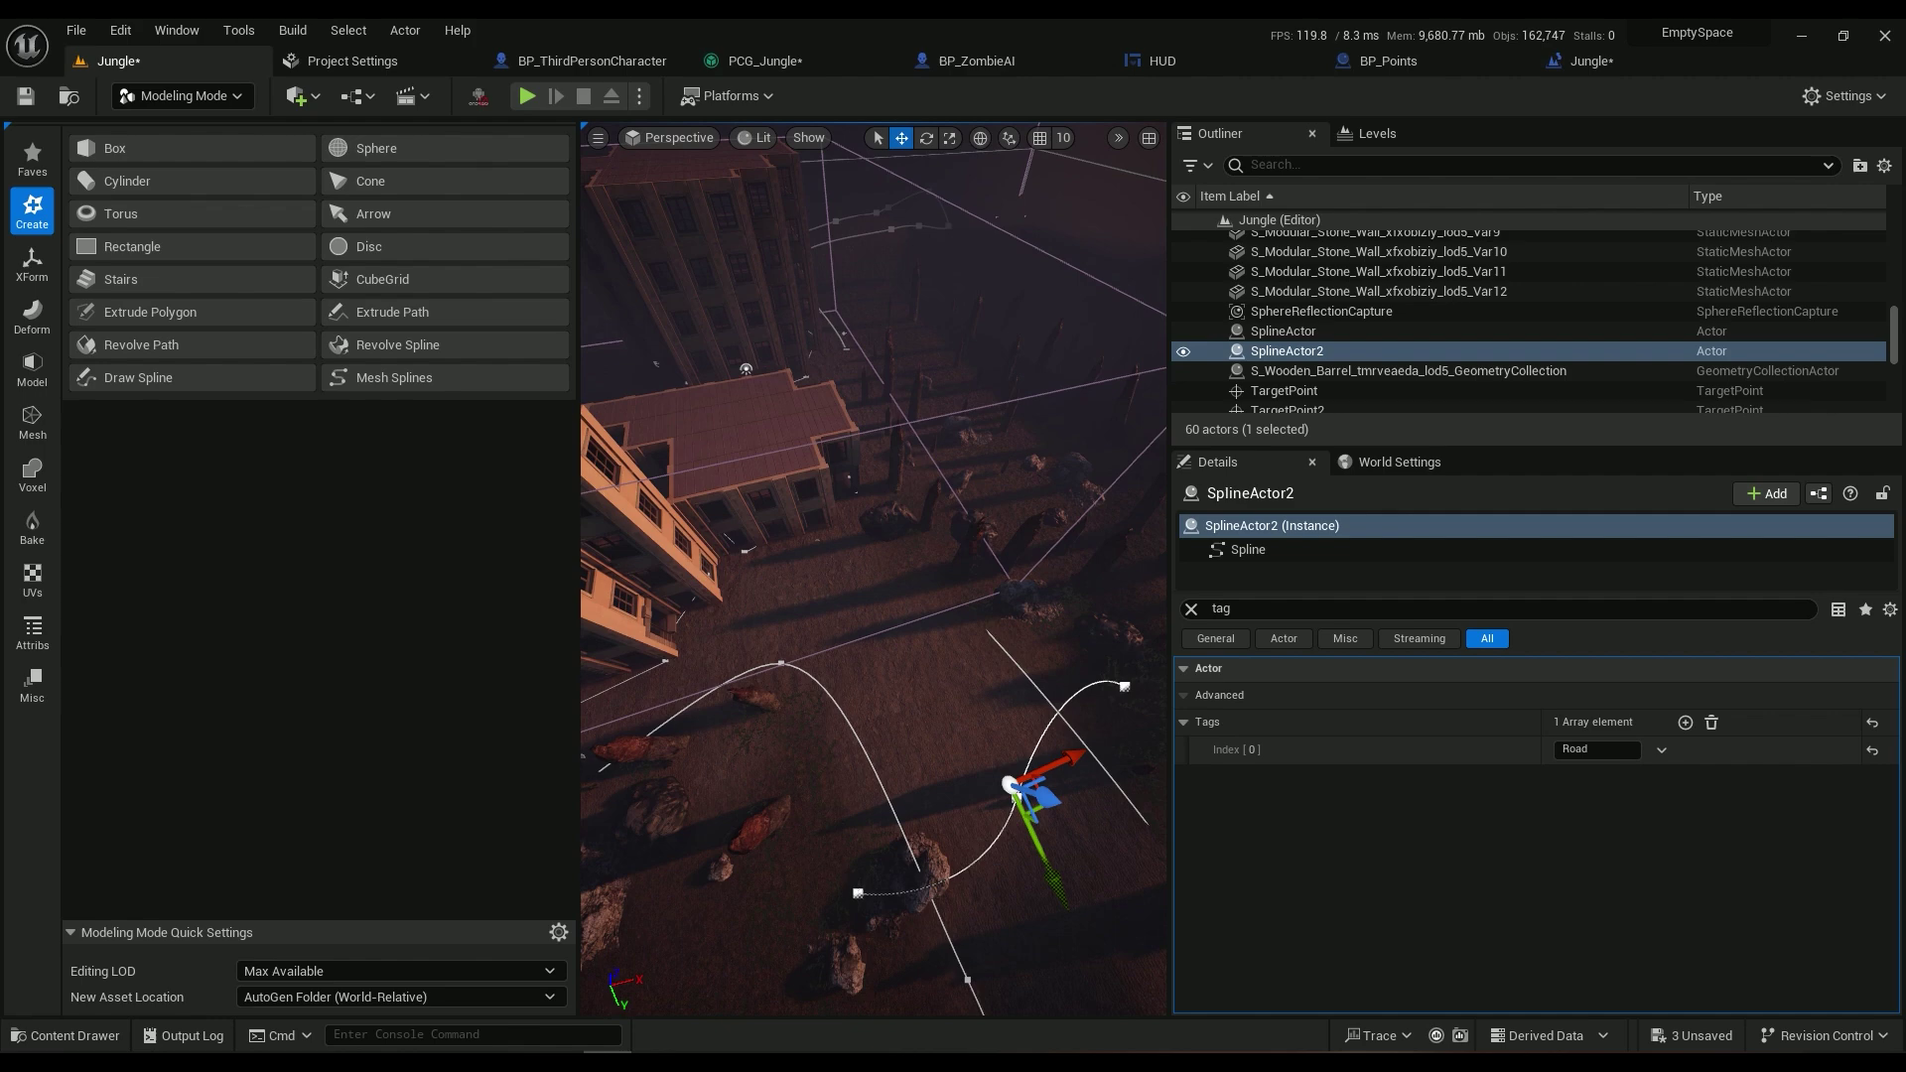
left_click(183, 95)
left_click(159, 128)
Search the available nodes in the PCG_Jungle graph for "get data" without adding one
left_click(764, 61)
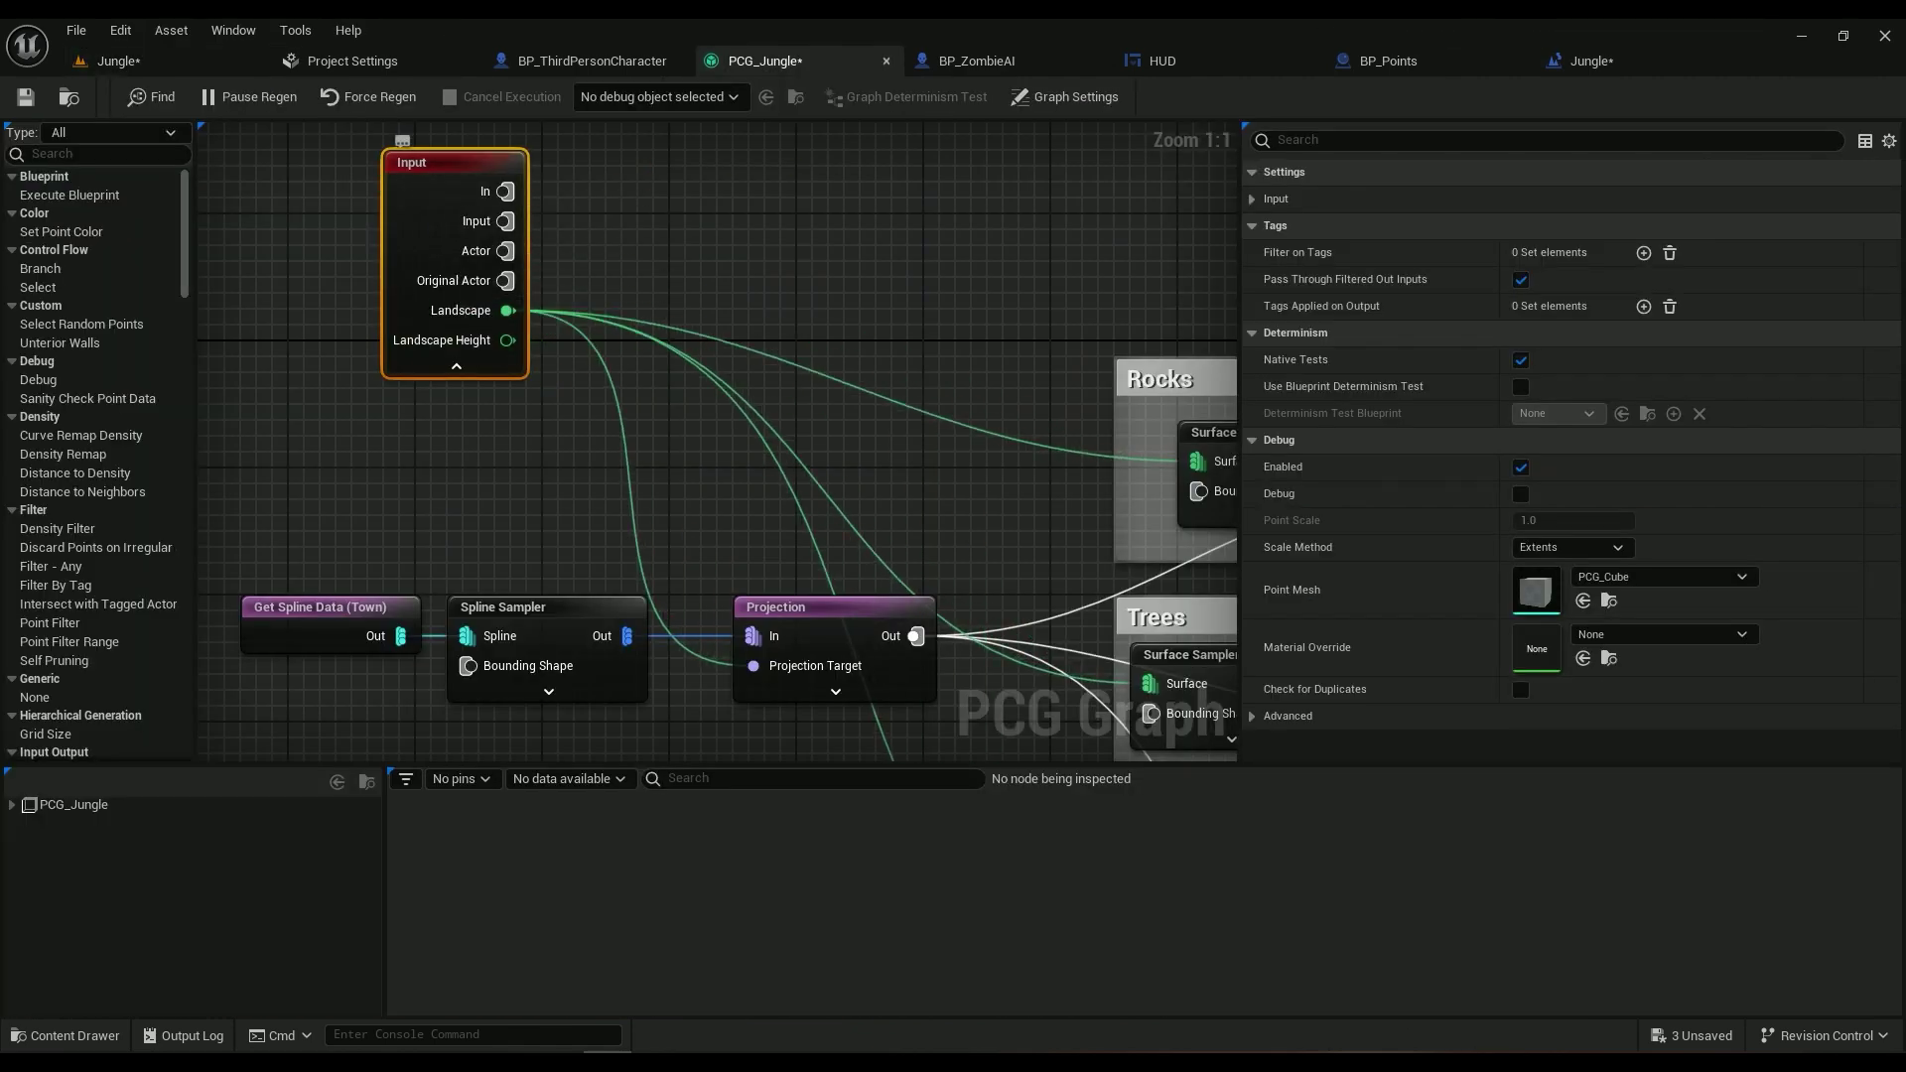
right_click_drag(501, 474, 599, 194)
right_click(461, 572)
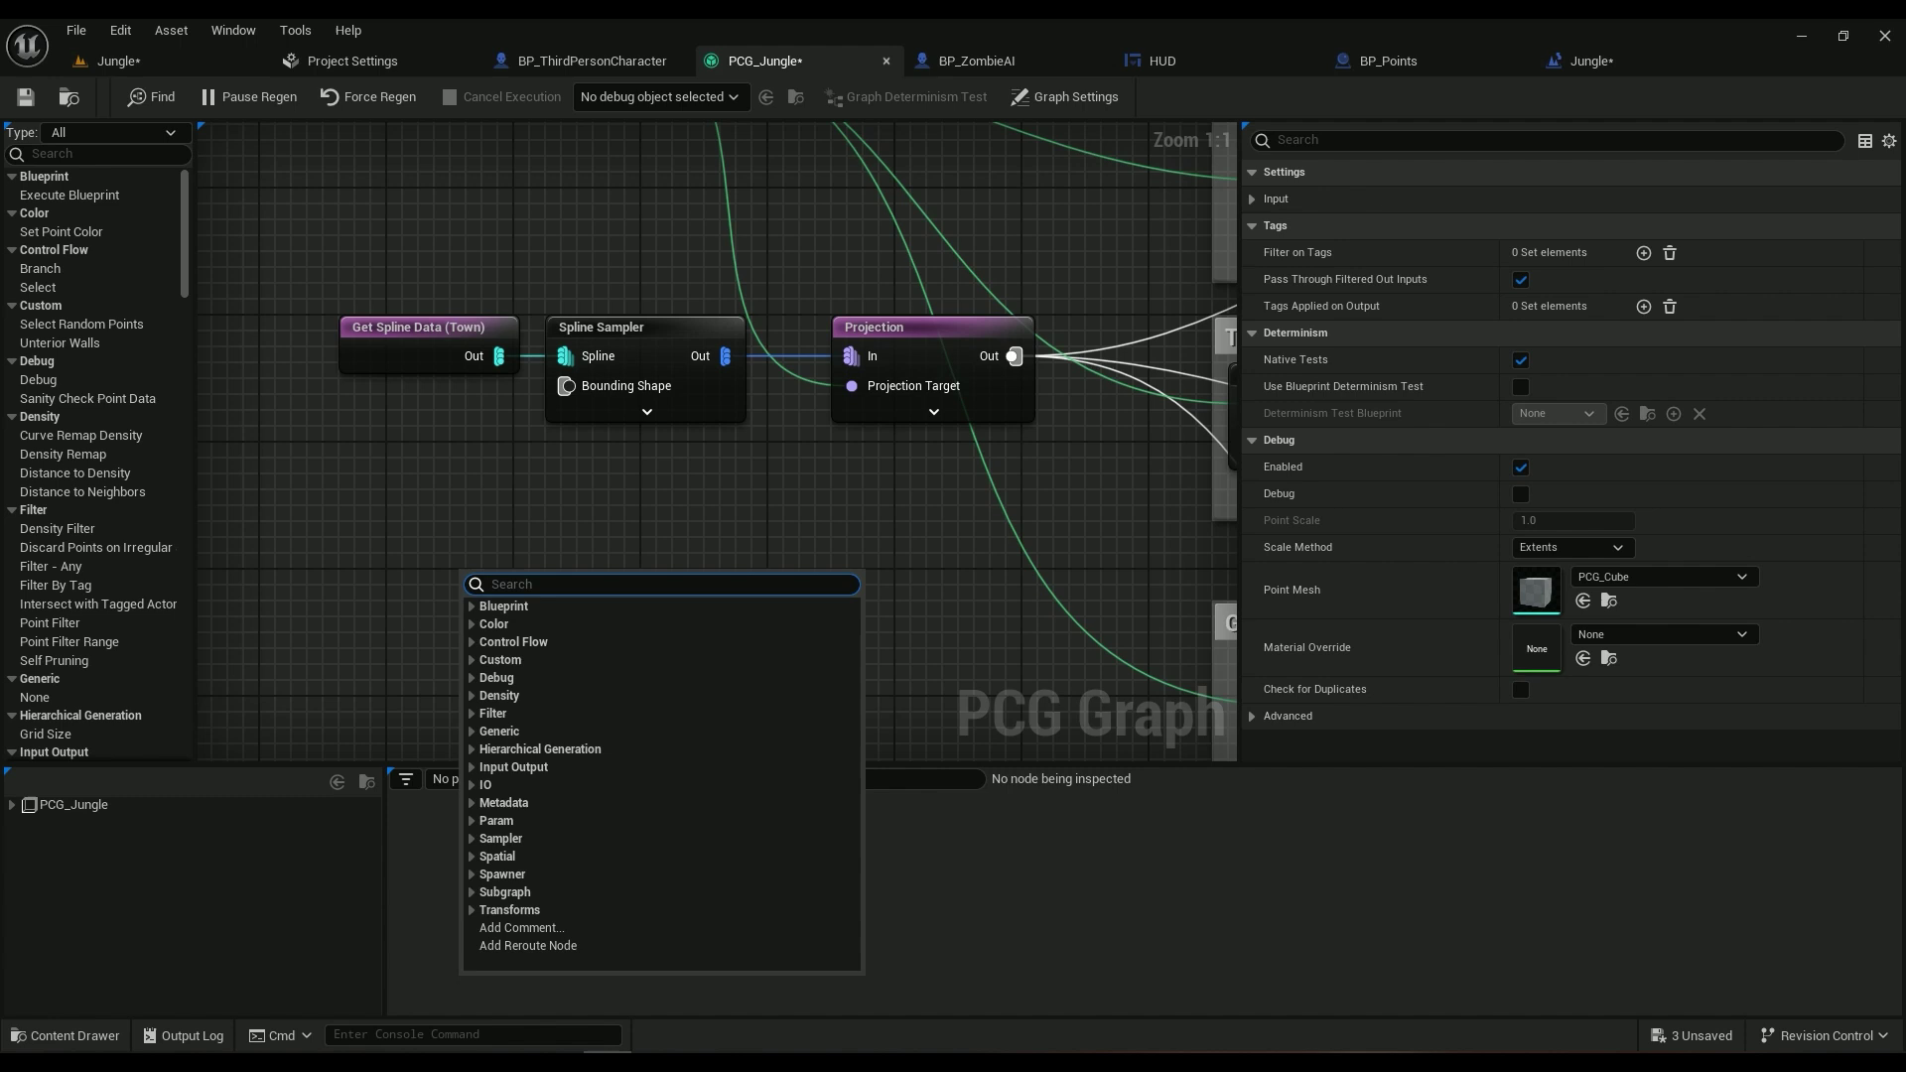
type("get data")
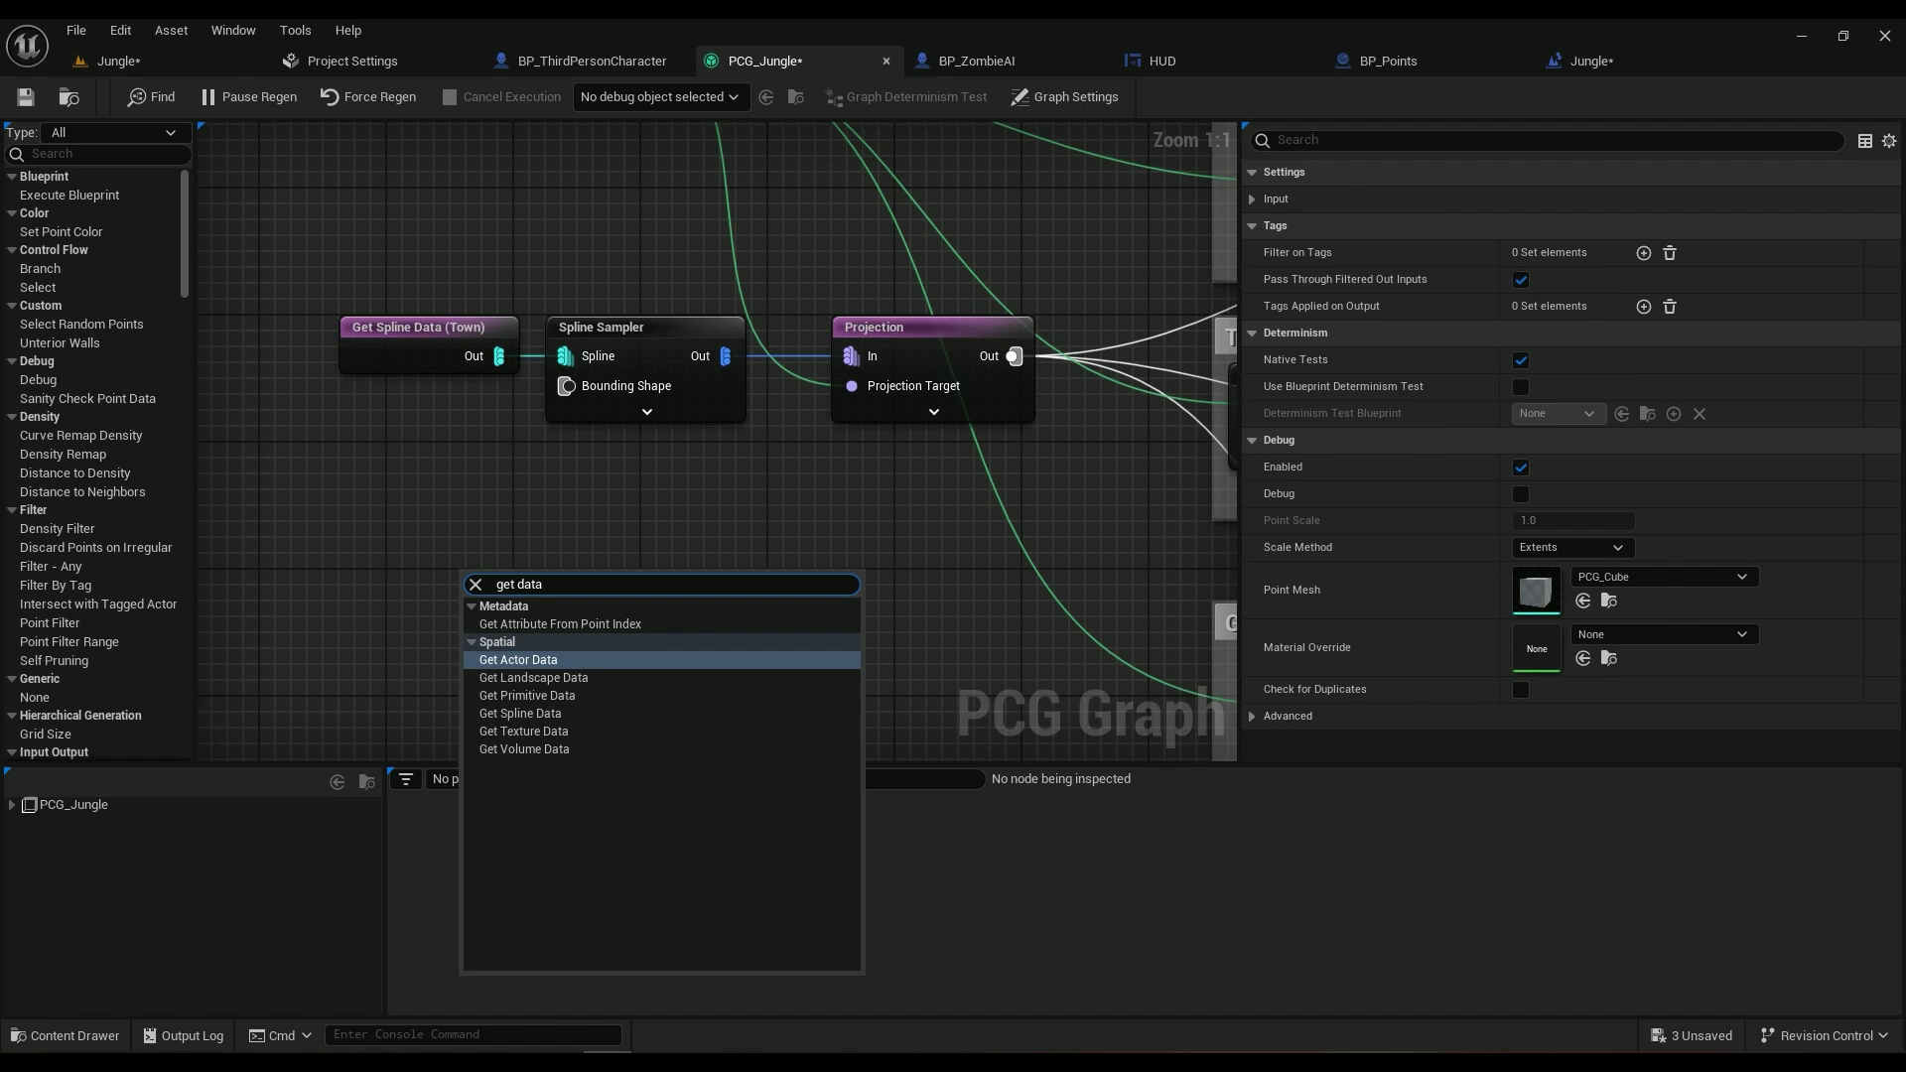
left_click(596, 260)
Search for "sample" nodes from the Get Spline Data (Town) output, and inspect the existing Spline Sampler's settings
left_click_drag(499, 355, 608, 575)
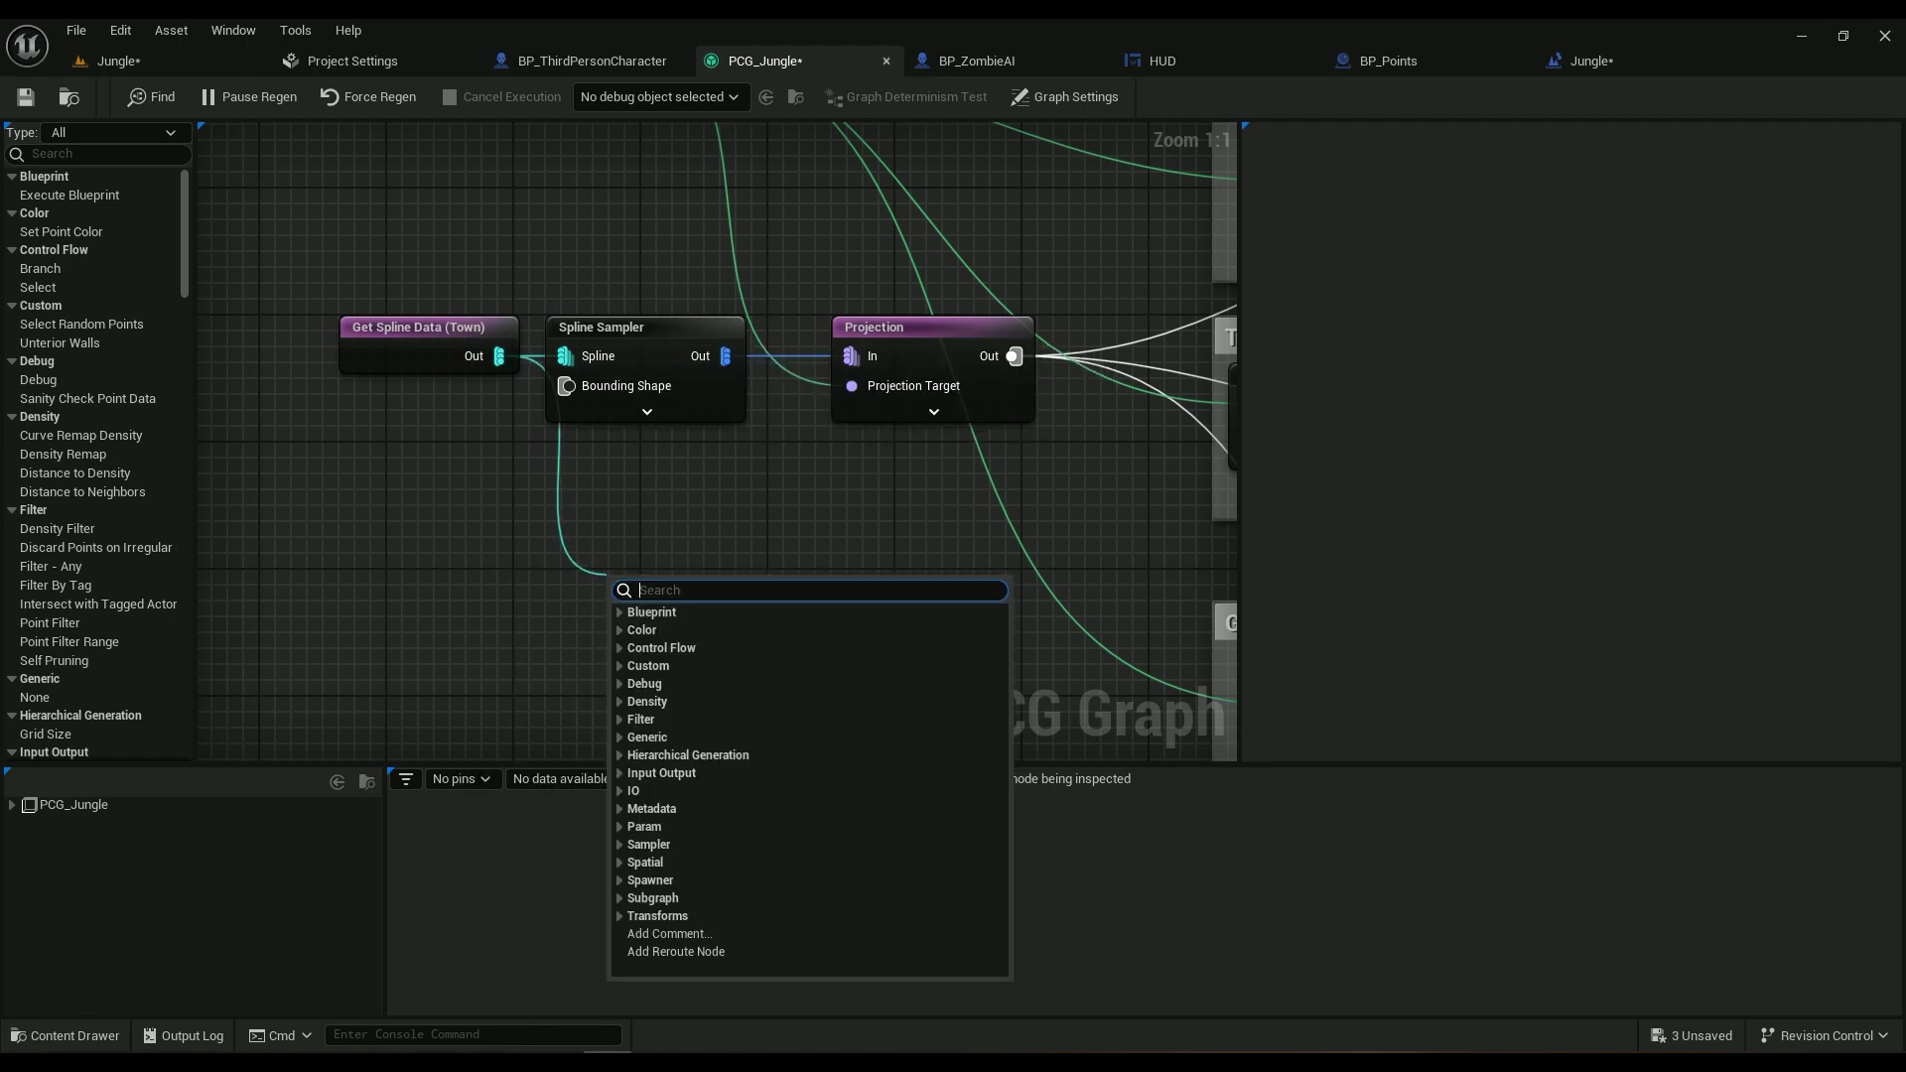
type("sample")
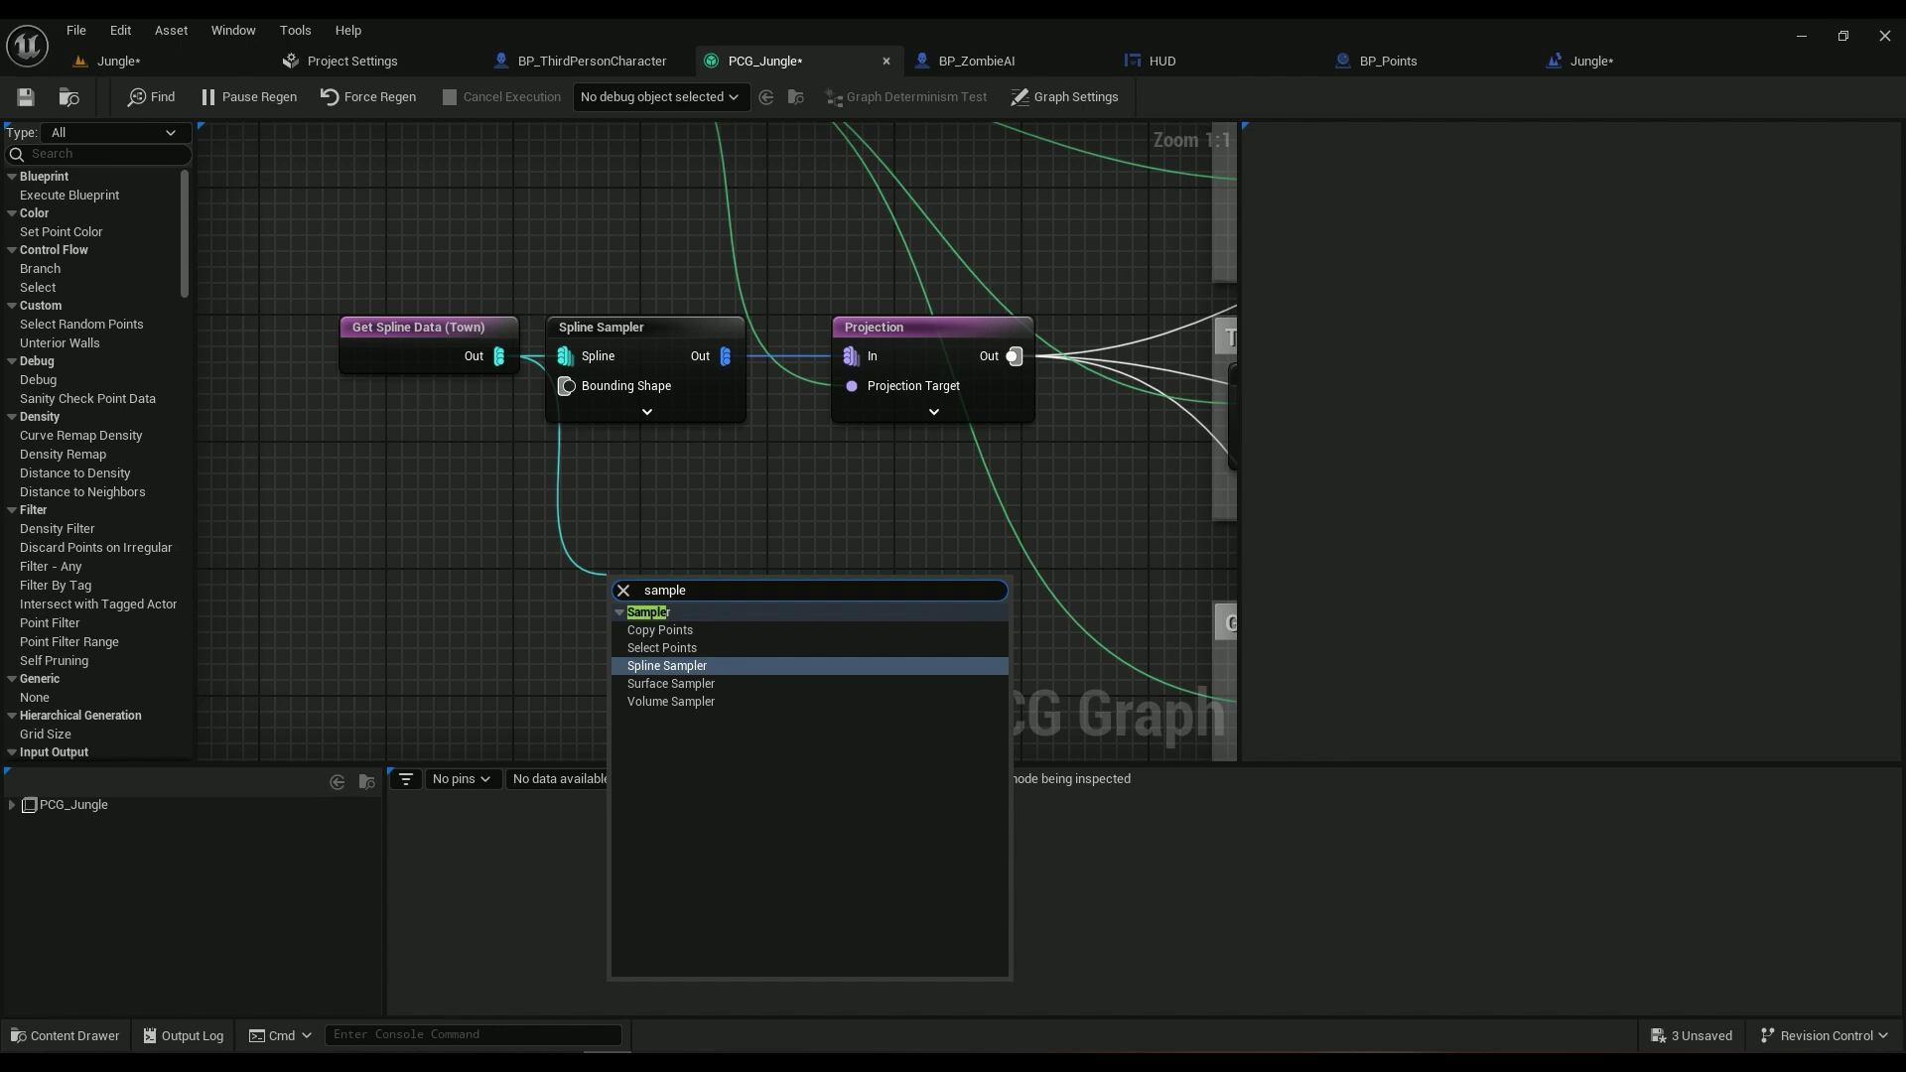
key("Return")
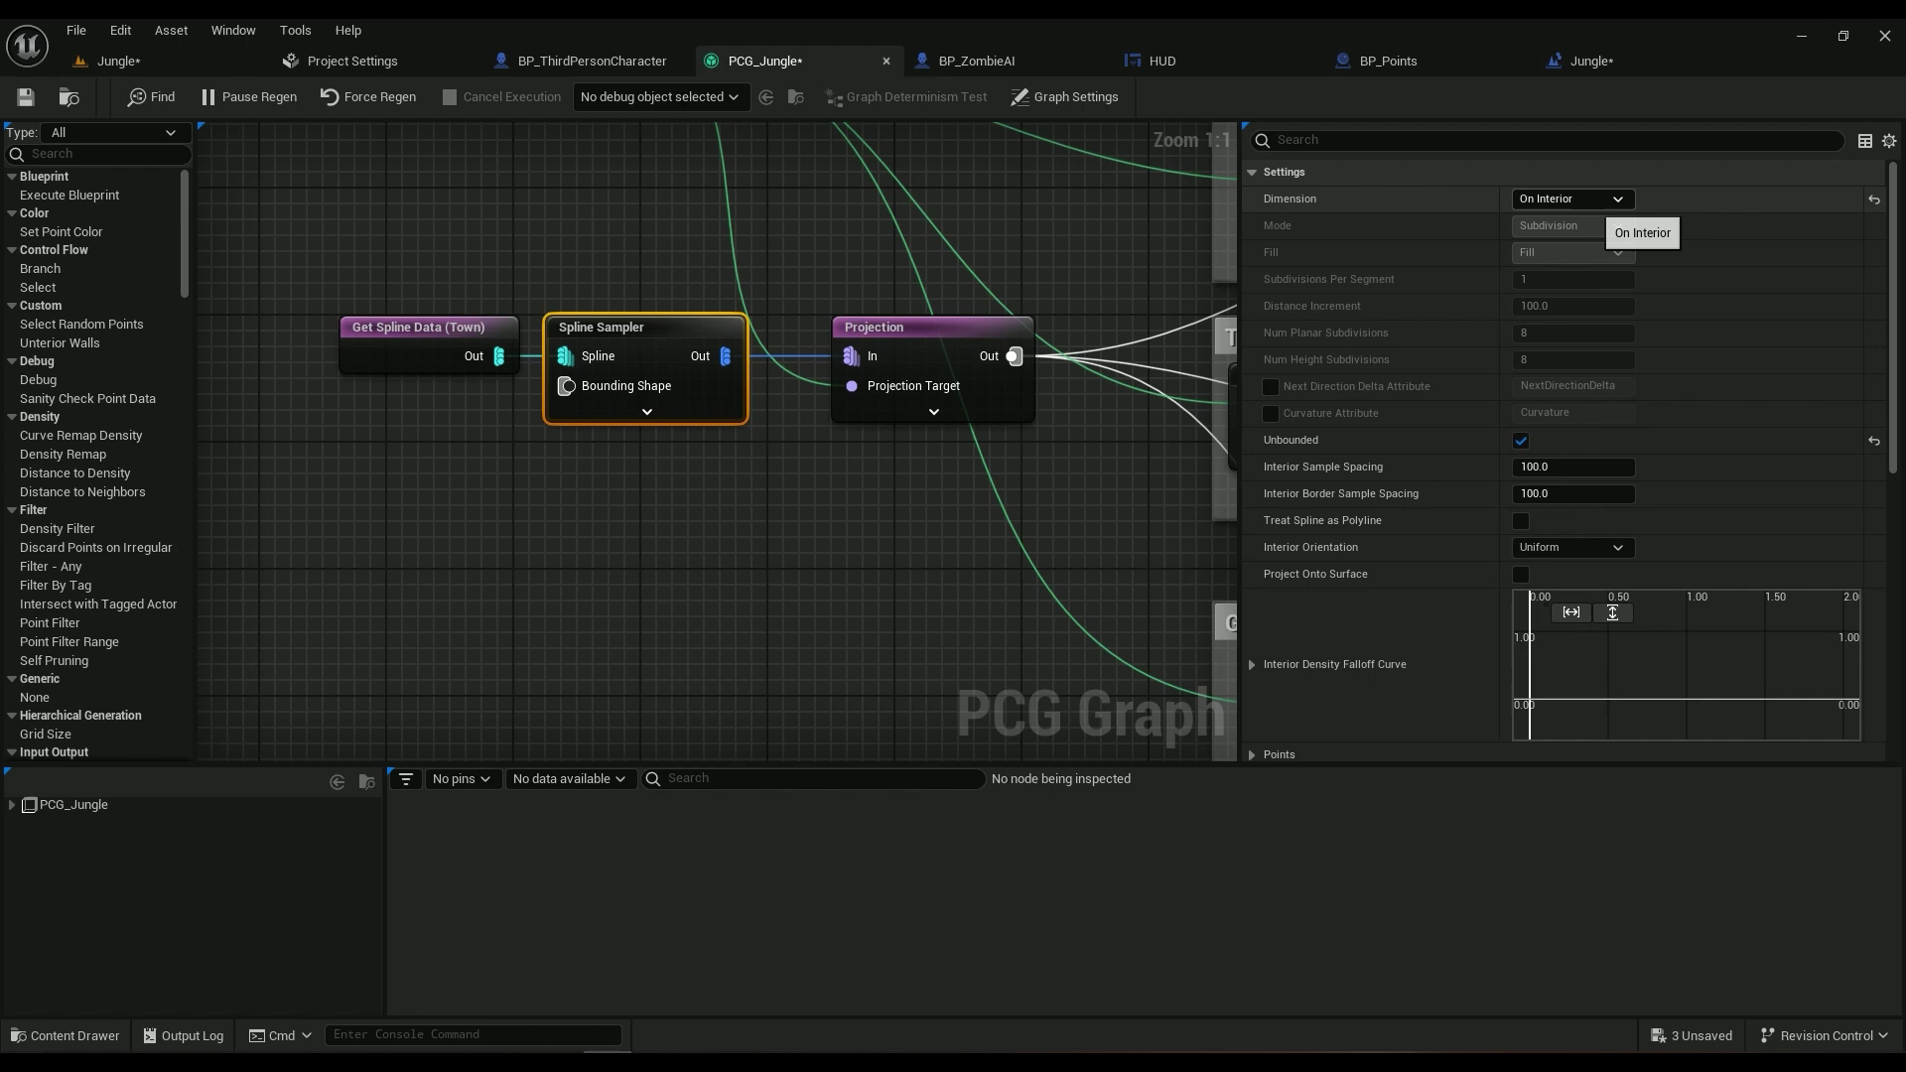
Review the Spline Sampler's Dimension options and the Get Spline Data (Town) node's Actor Filter options without changing them
left_click(1572, 199)
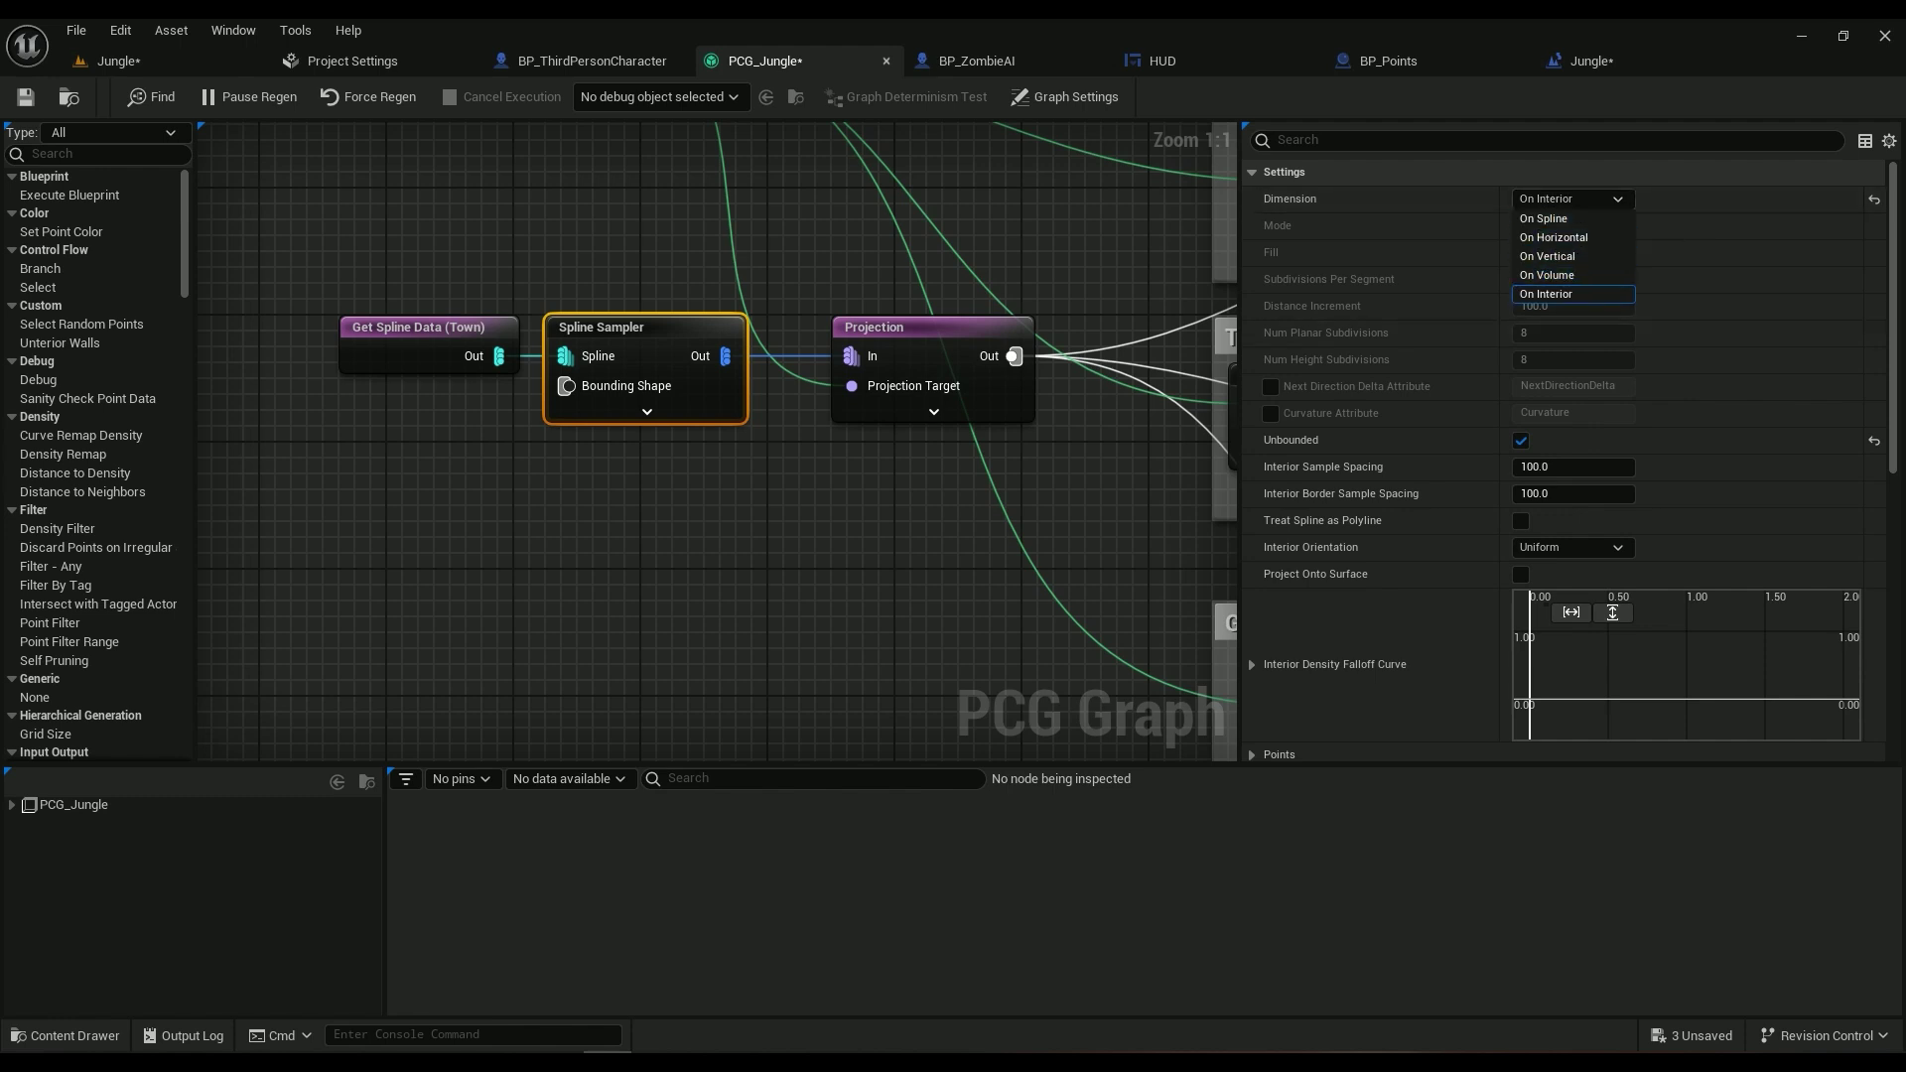
left_click(1121, 451)
left_click(645, 342)
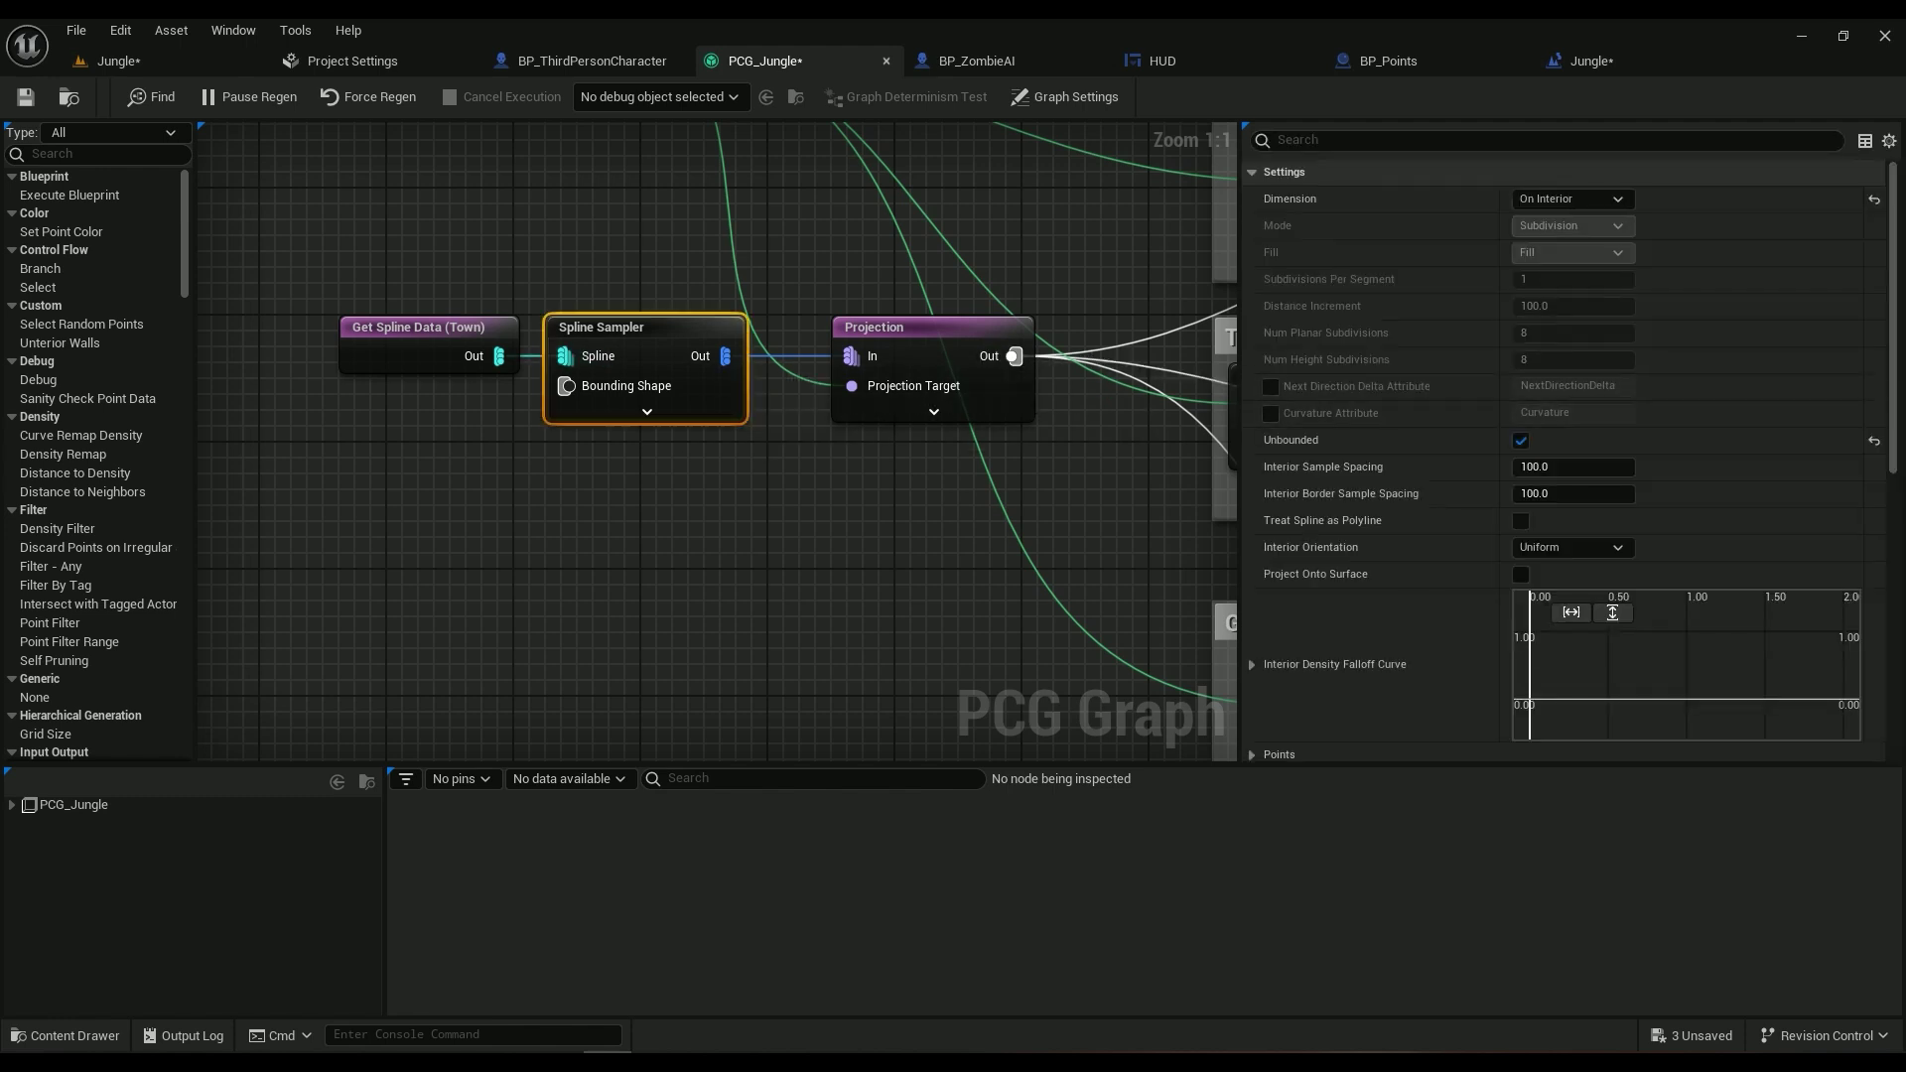
mouse_move(1291, 440)
left_click(422, 338)
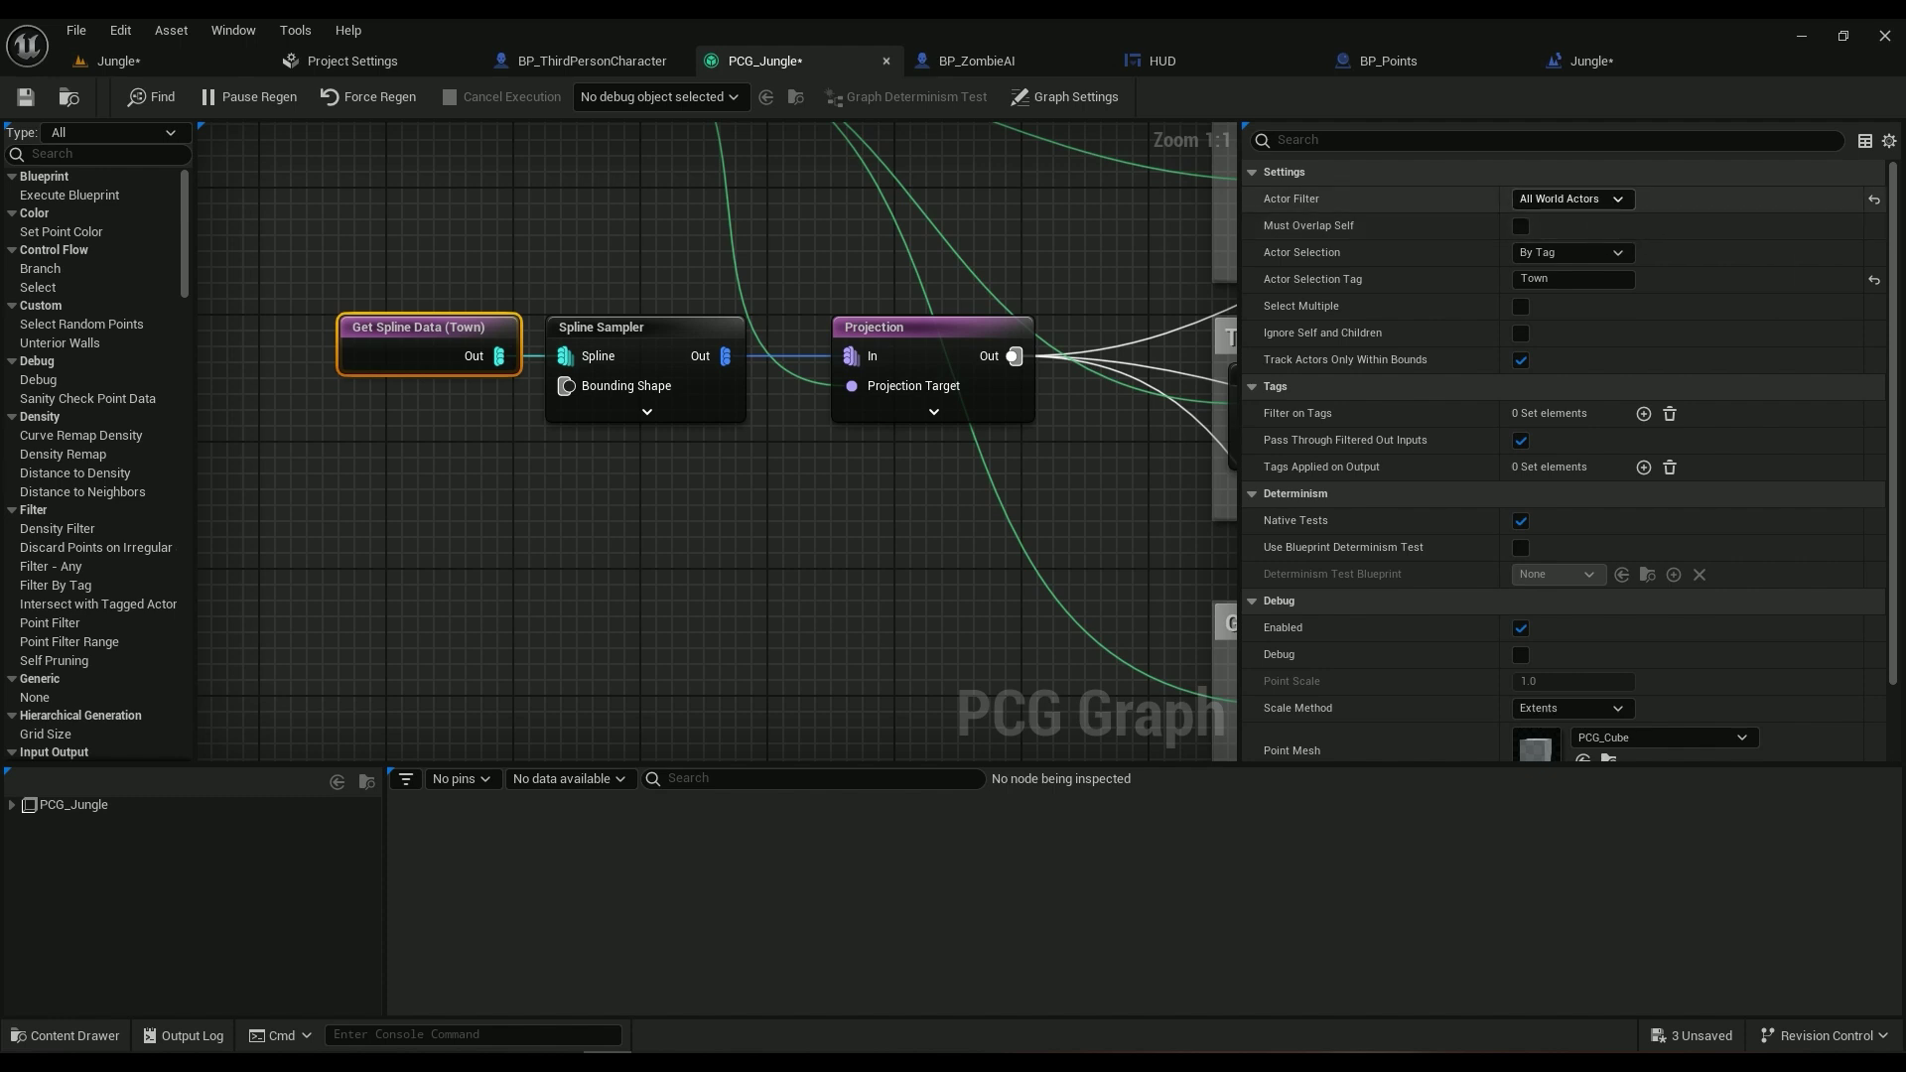
left_click(1580, 200)
left_click(1580, 201)
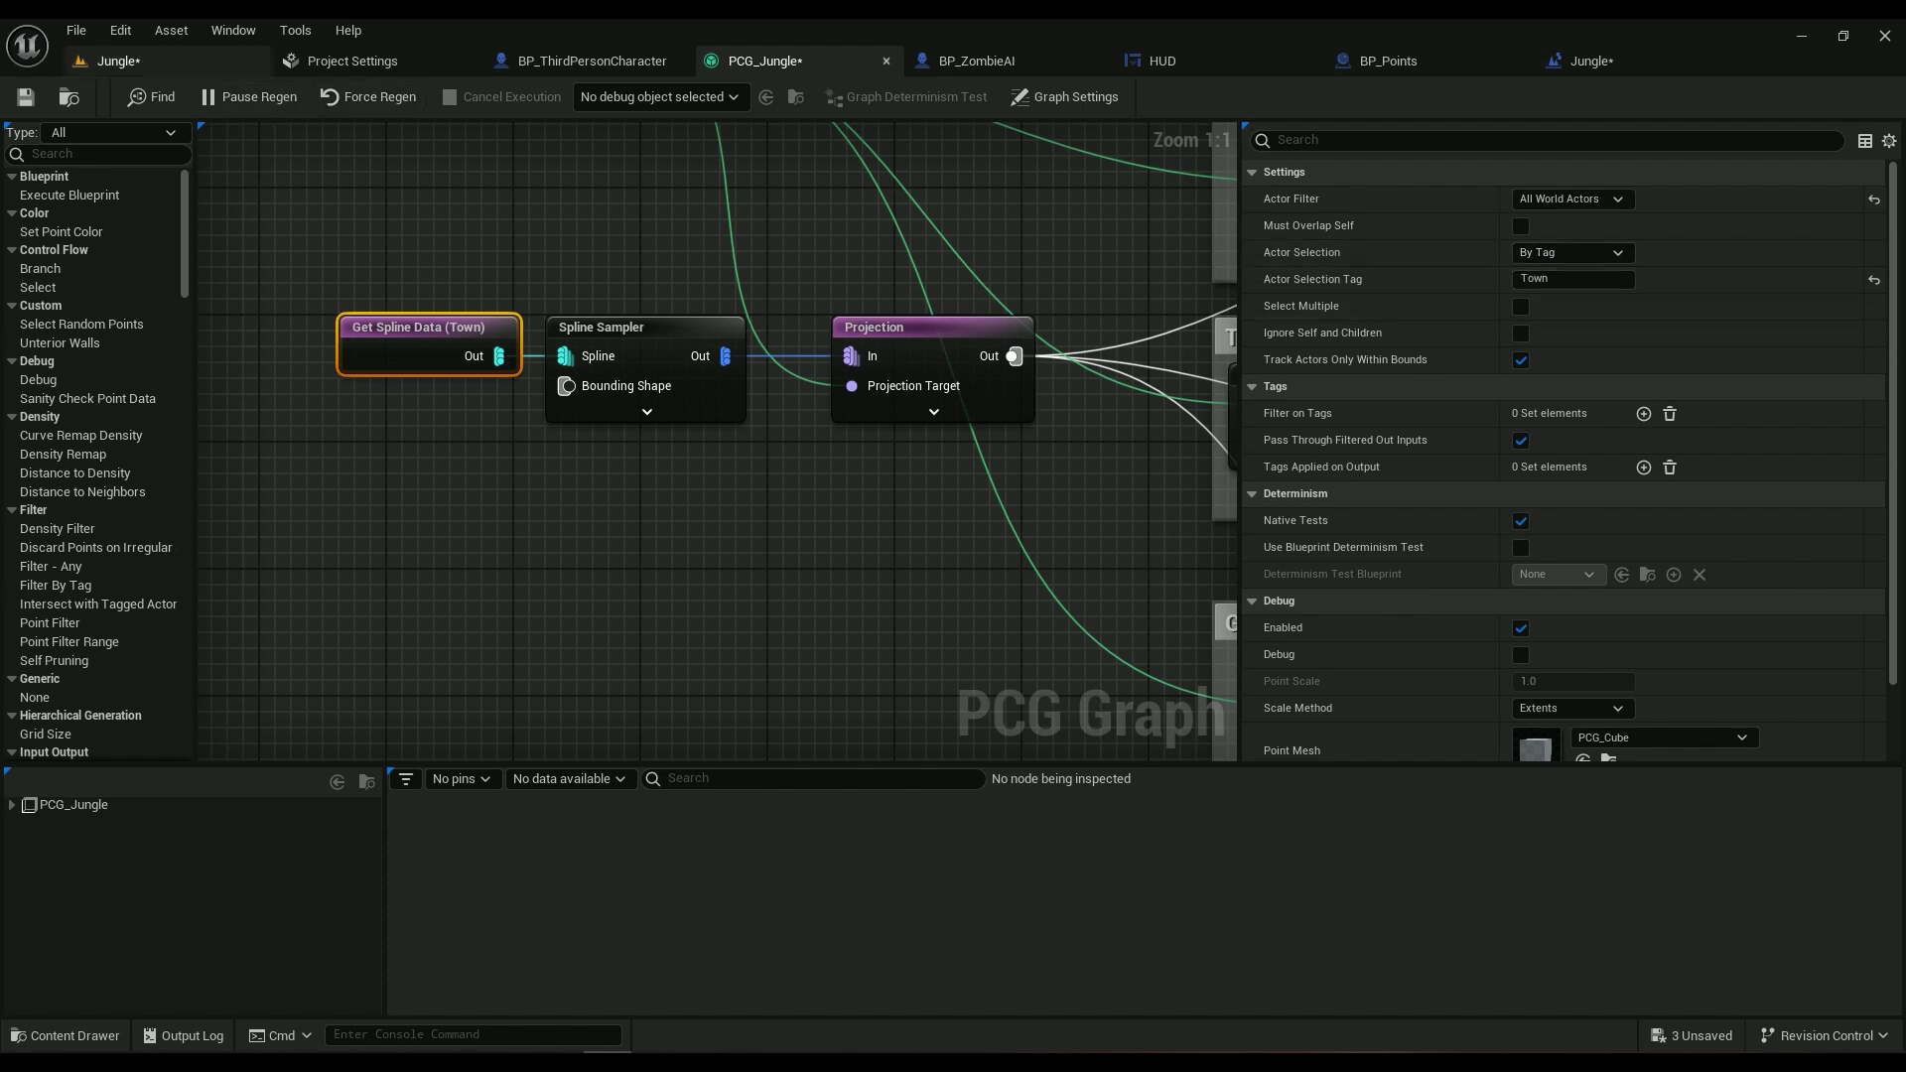
Compare the Town spline actor's tag in the Jungle level with the Get Spline Data node's Actor Selection Tag
left_click(117, 60)
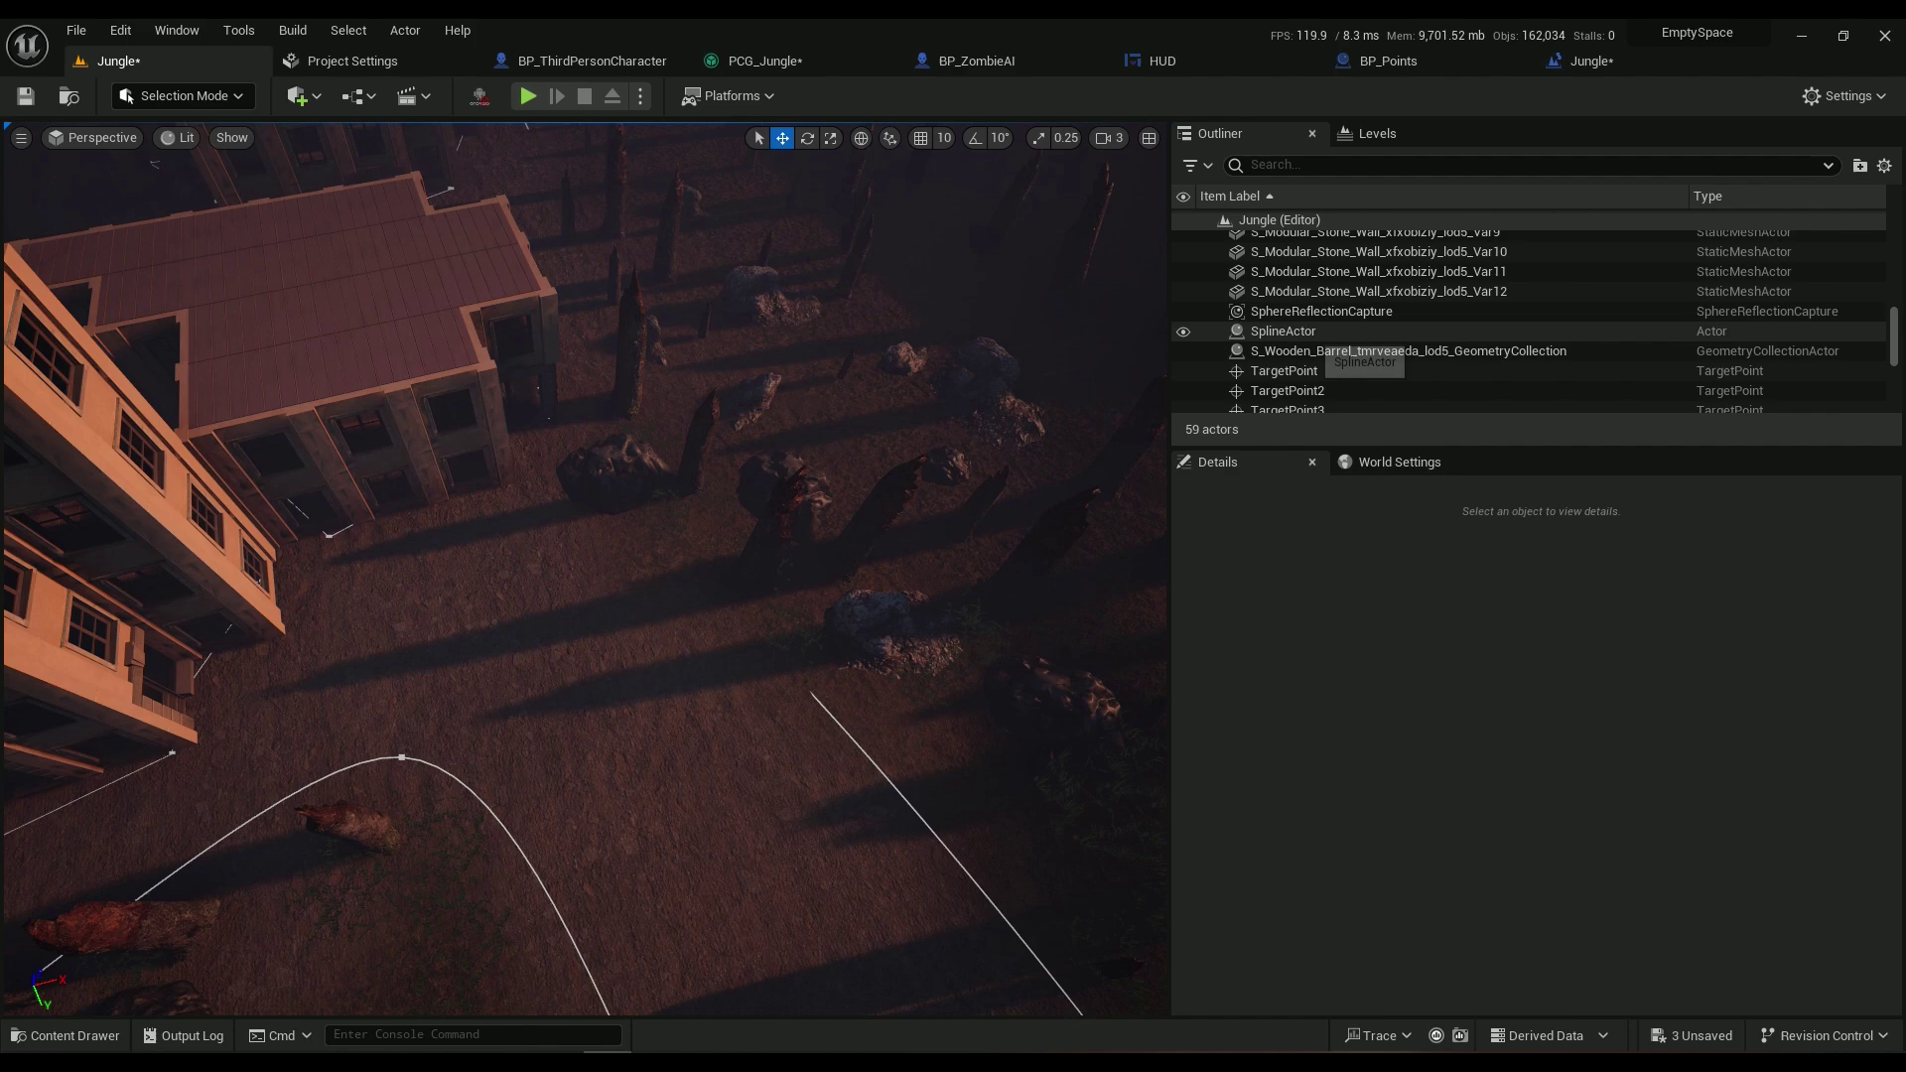
left_click(1313, 333)
right_click_drag(795, 517, 913, 516)
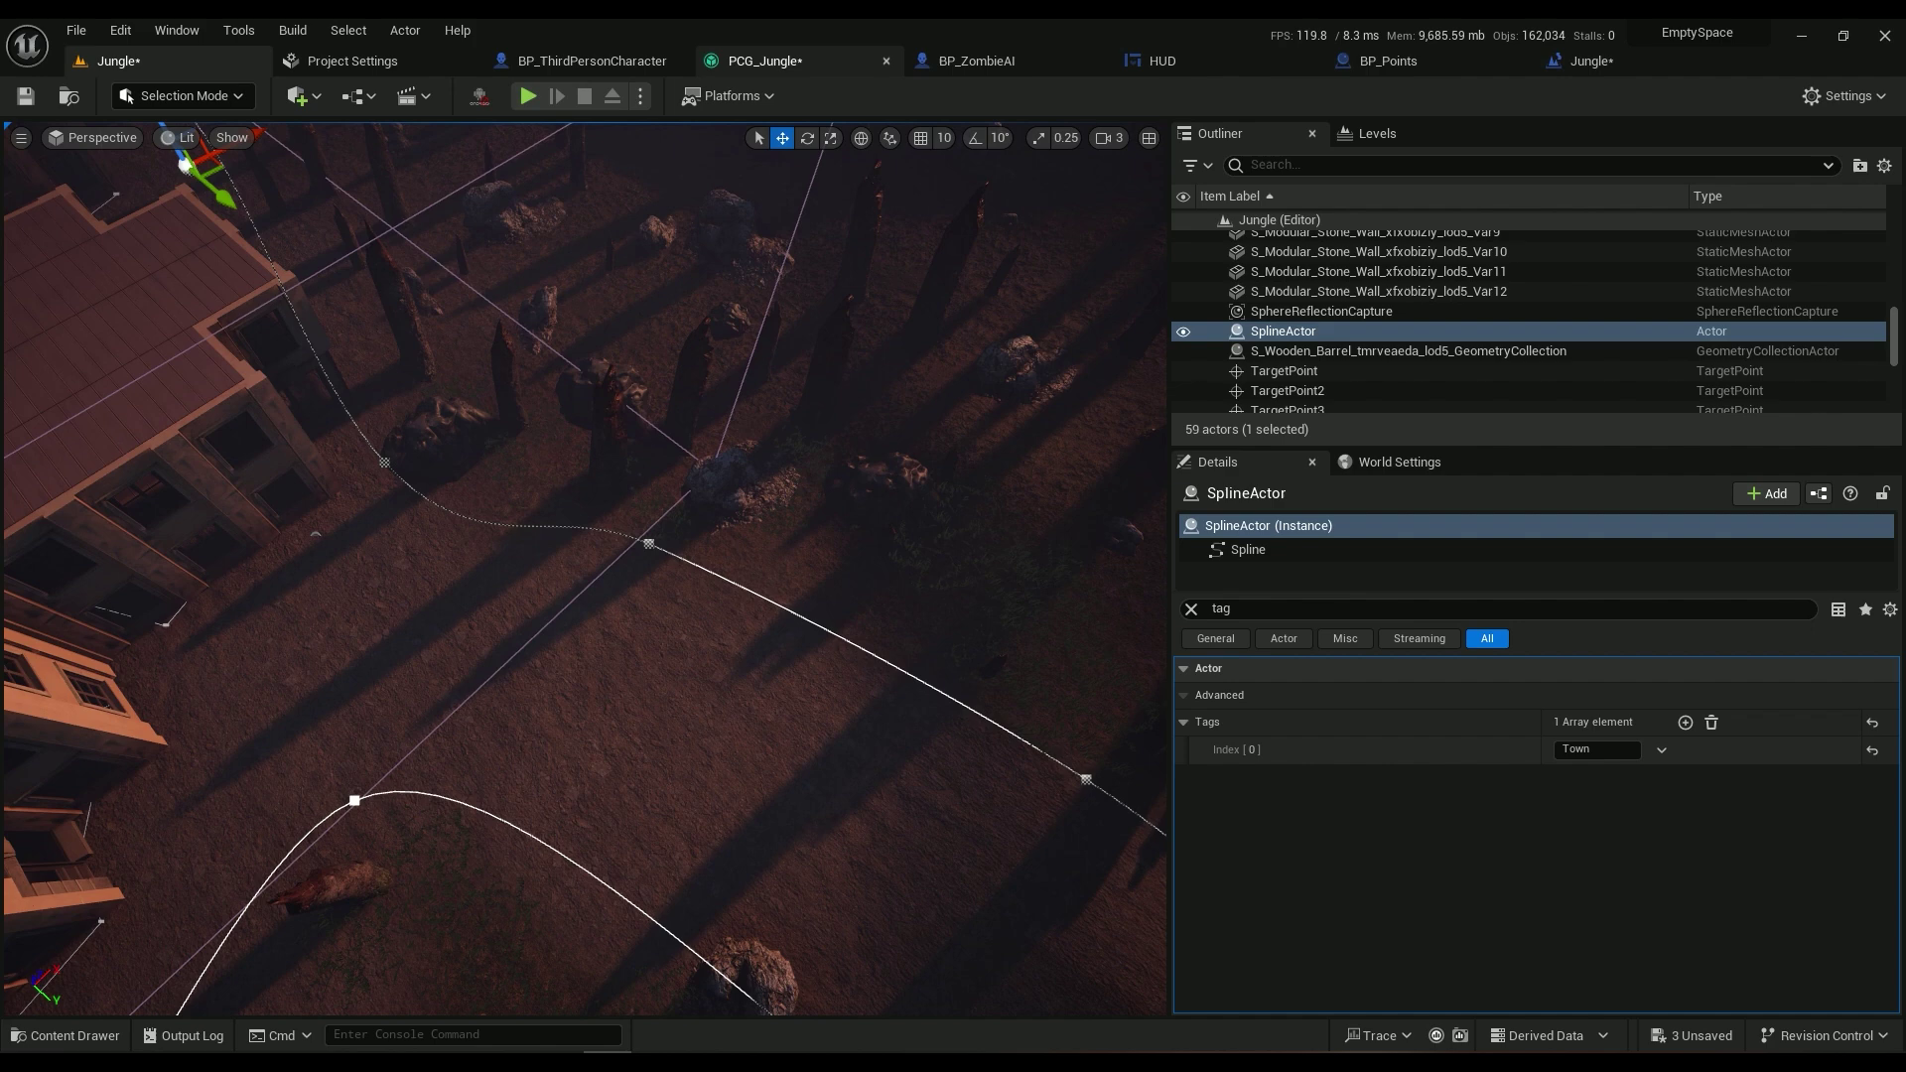
left_click(765, 60)
left_click(1573, 279)
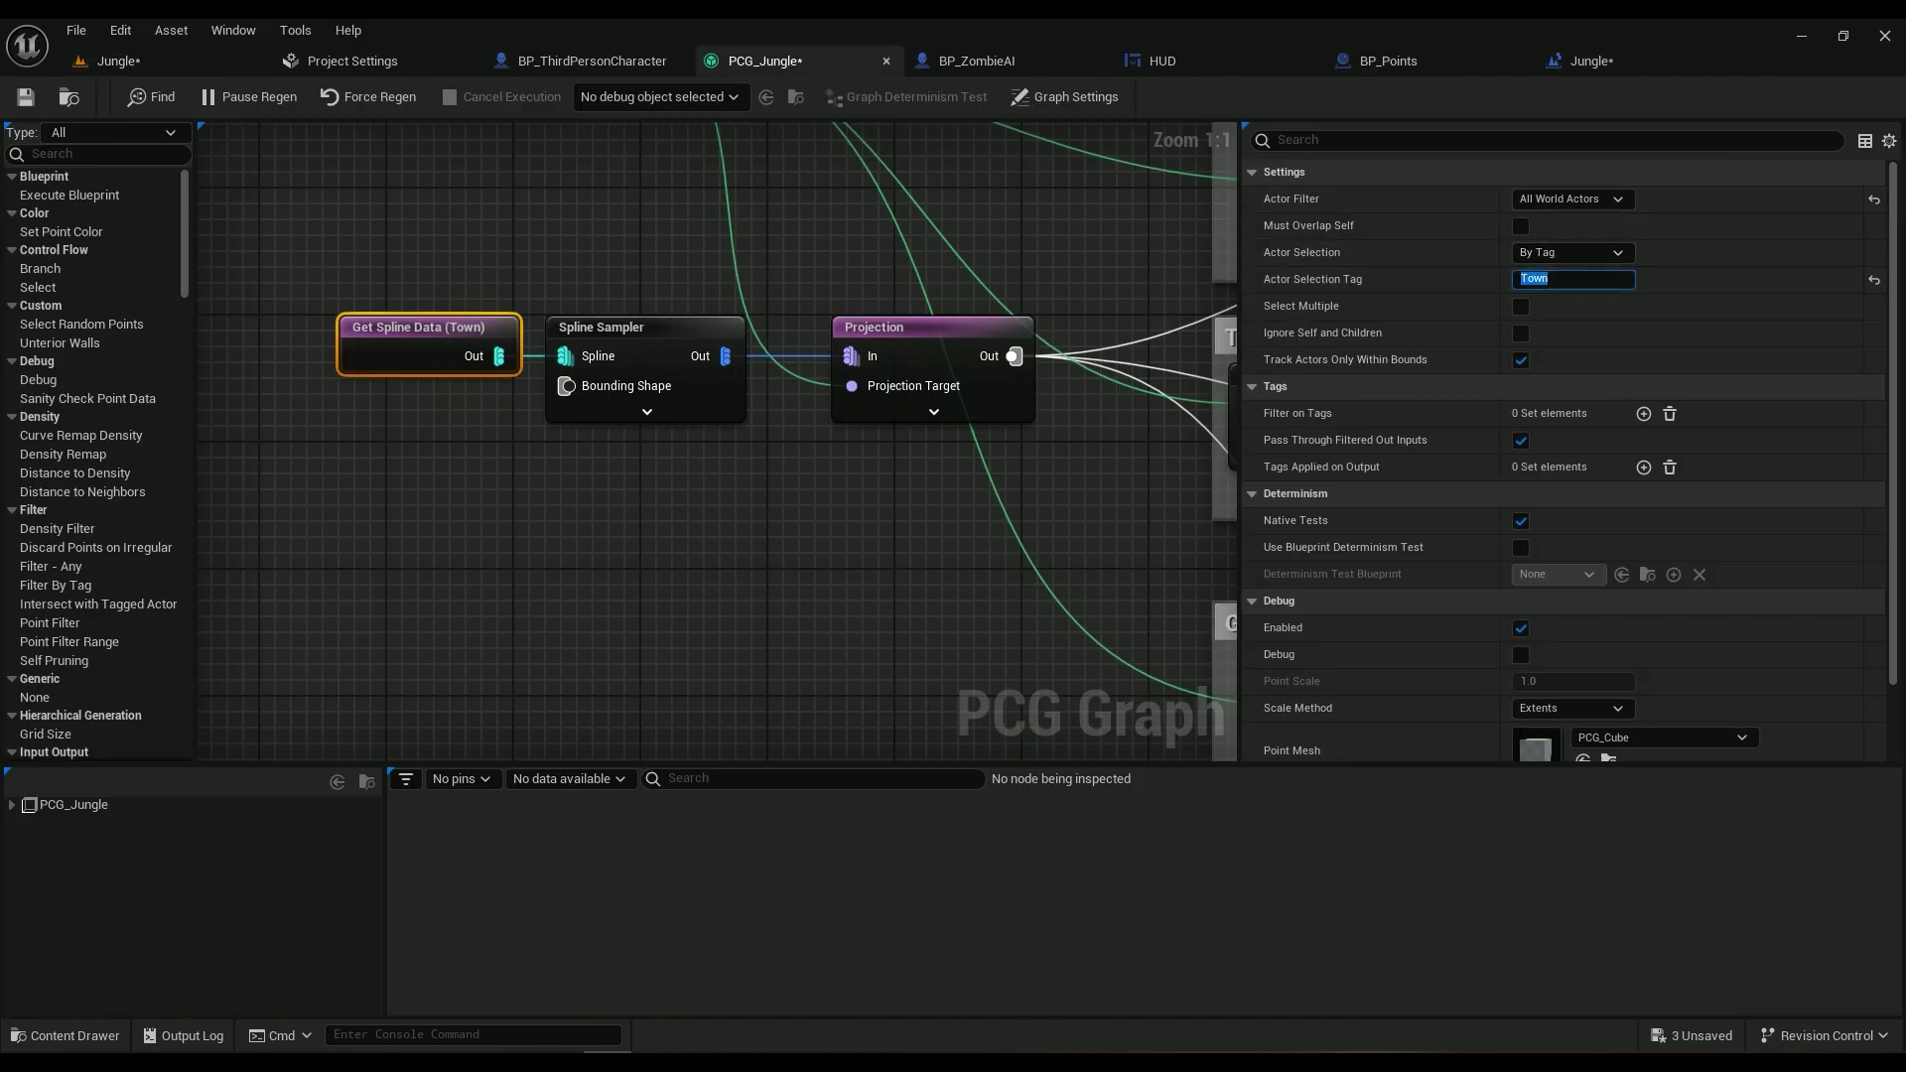
Try adding another Projection node from the Spline Sampler's Out pin using the search term "proj"
right_click_drag(1032, 436, 813, 630)
right_click_drag(674, 640, 735, 547)
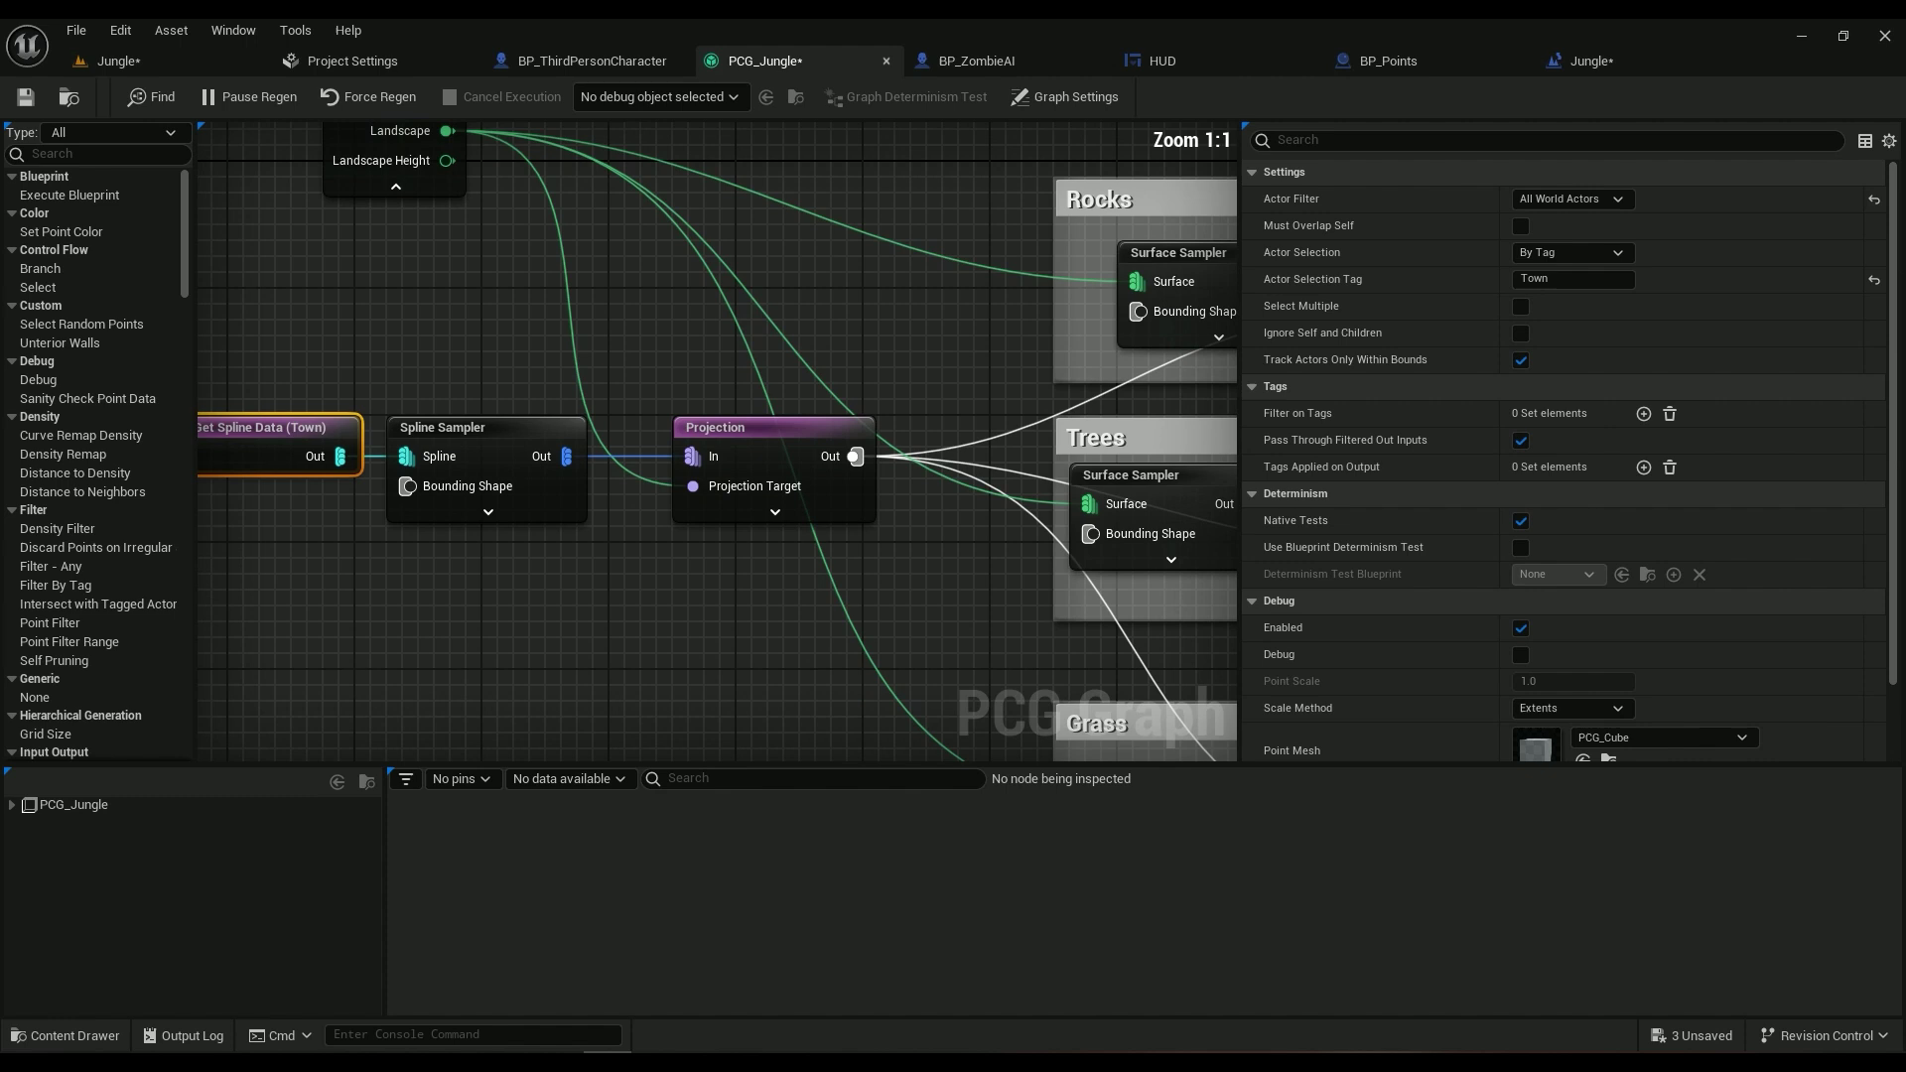
right_click(574, 346)
left_click(546, 350)
left_click(504, 497)
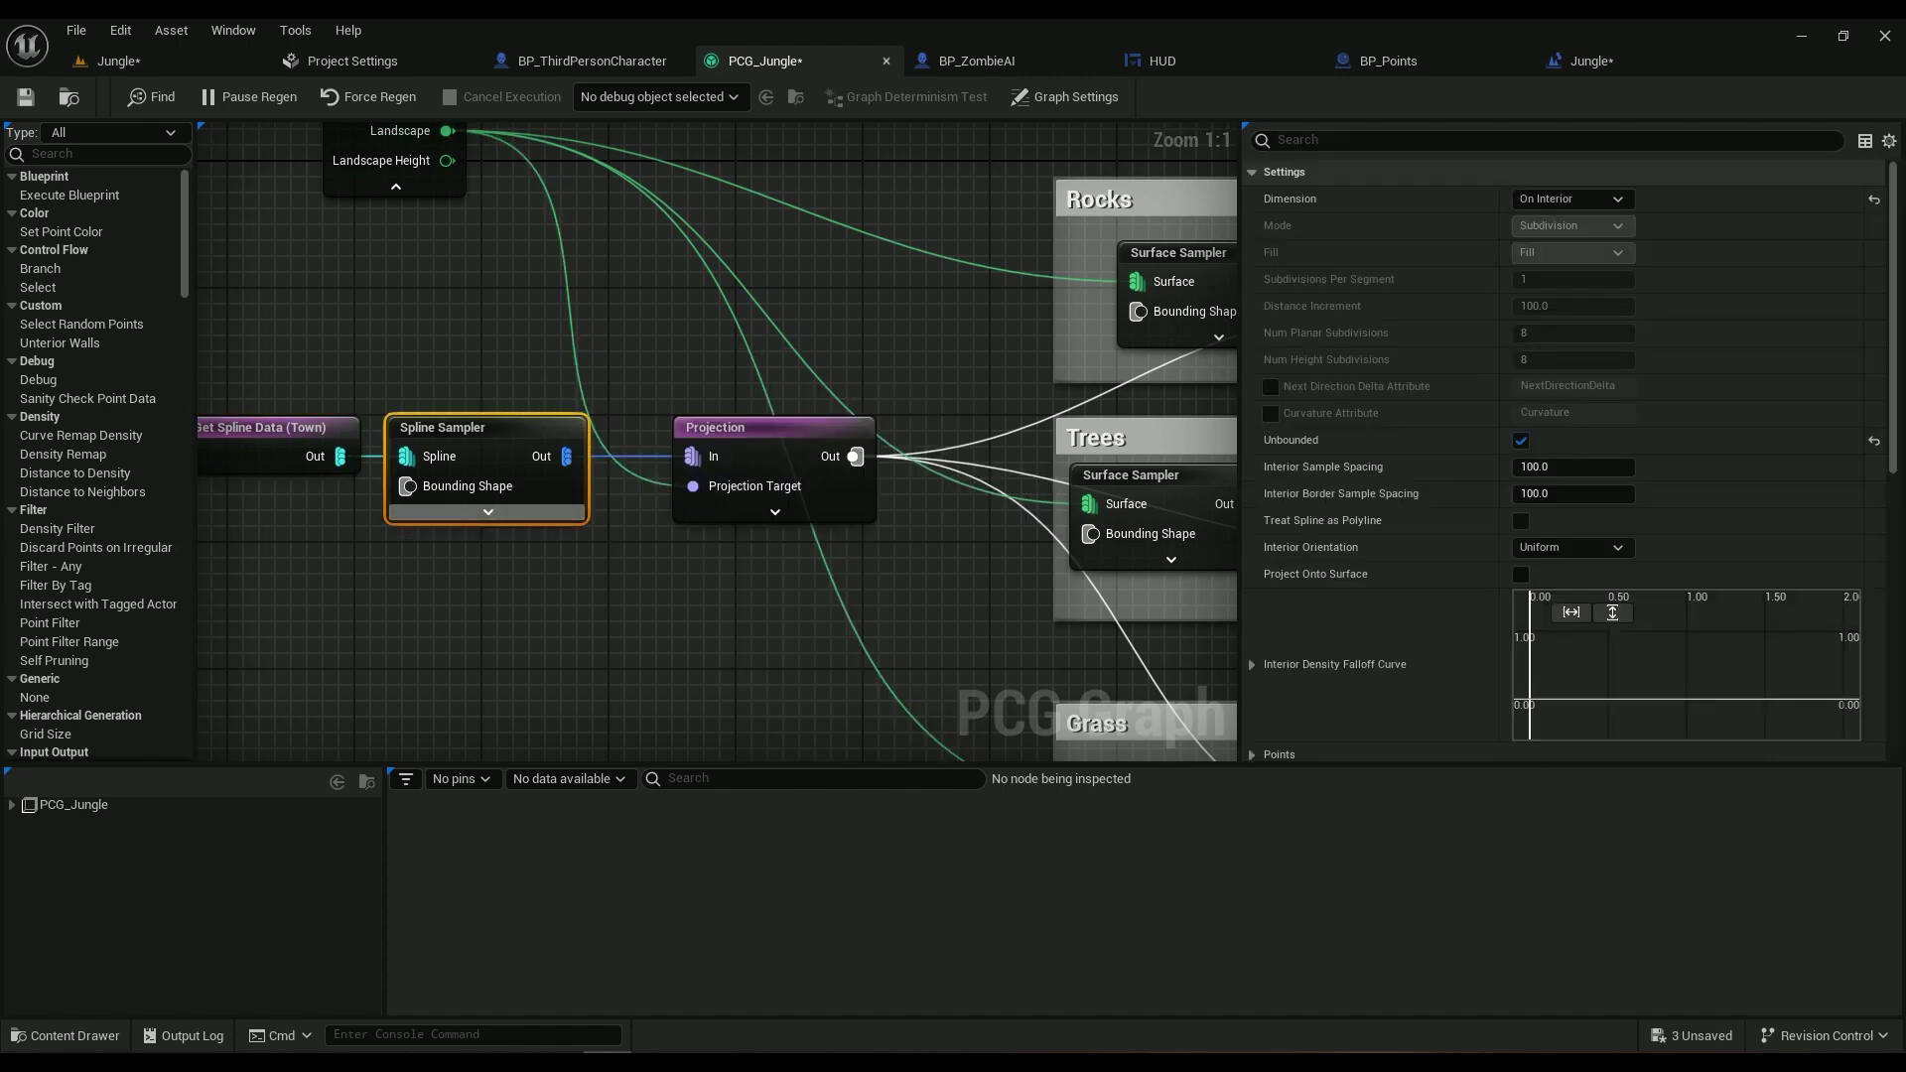
left_click_drag(566, 456, 655, 466)
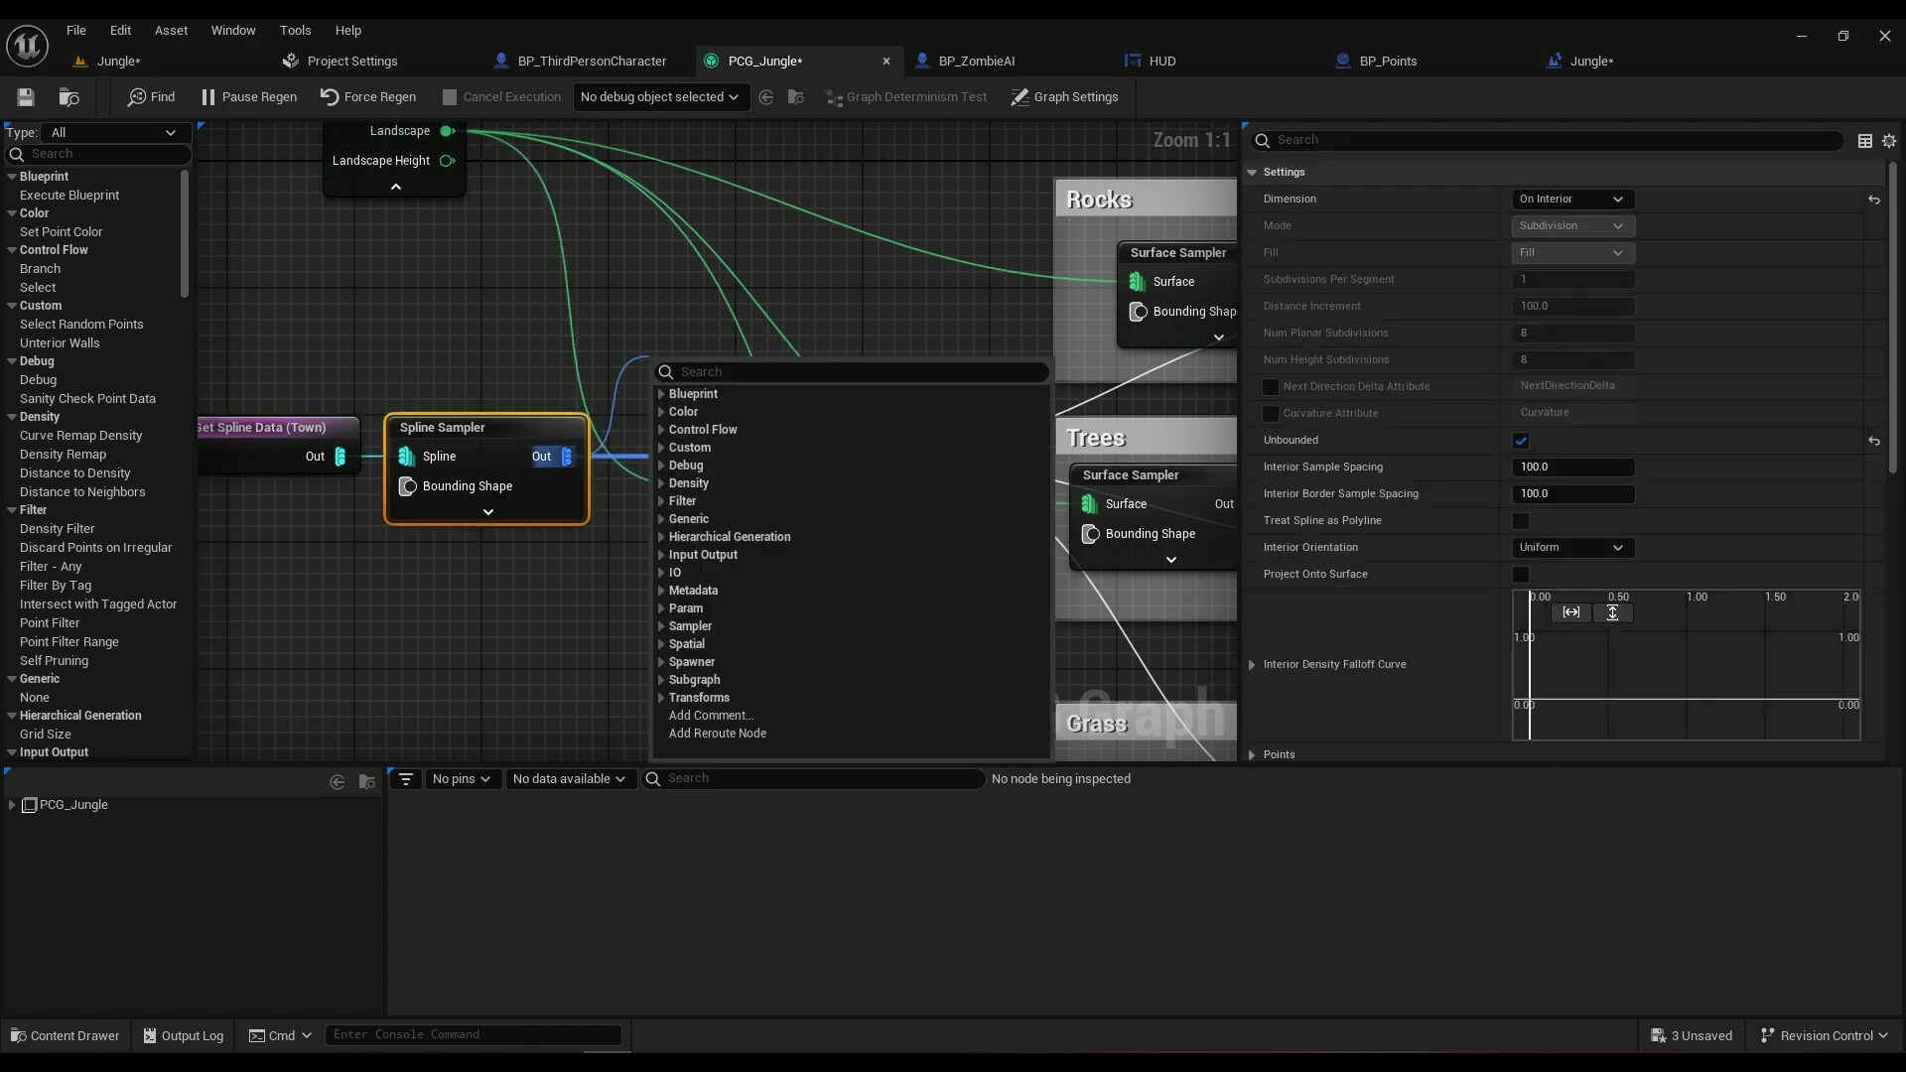
type("projh")
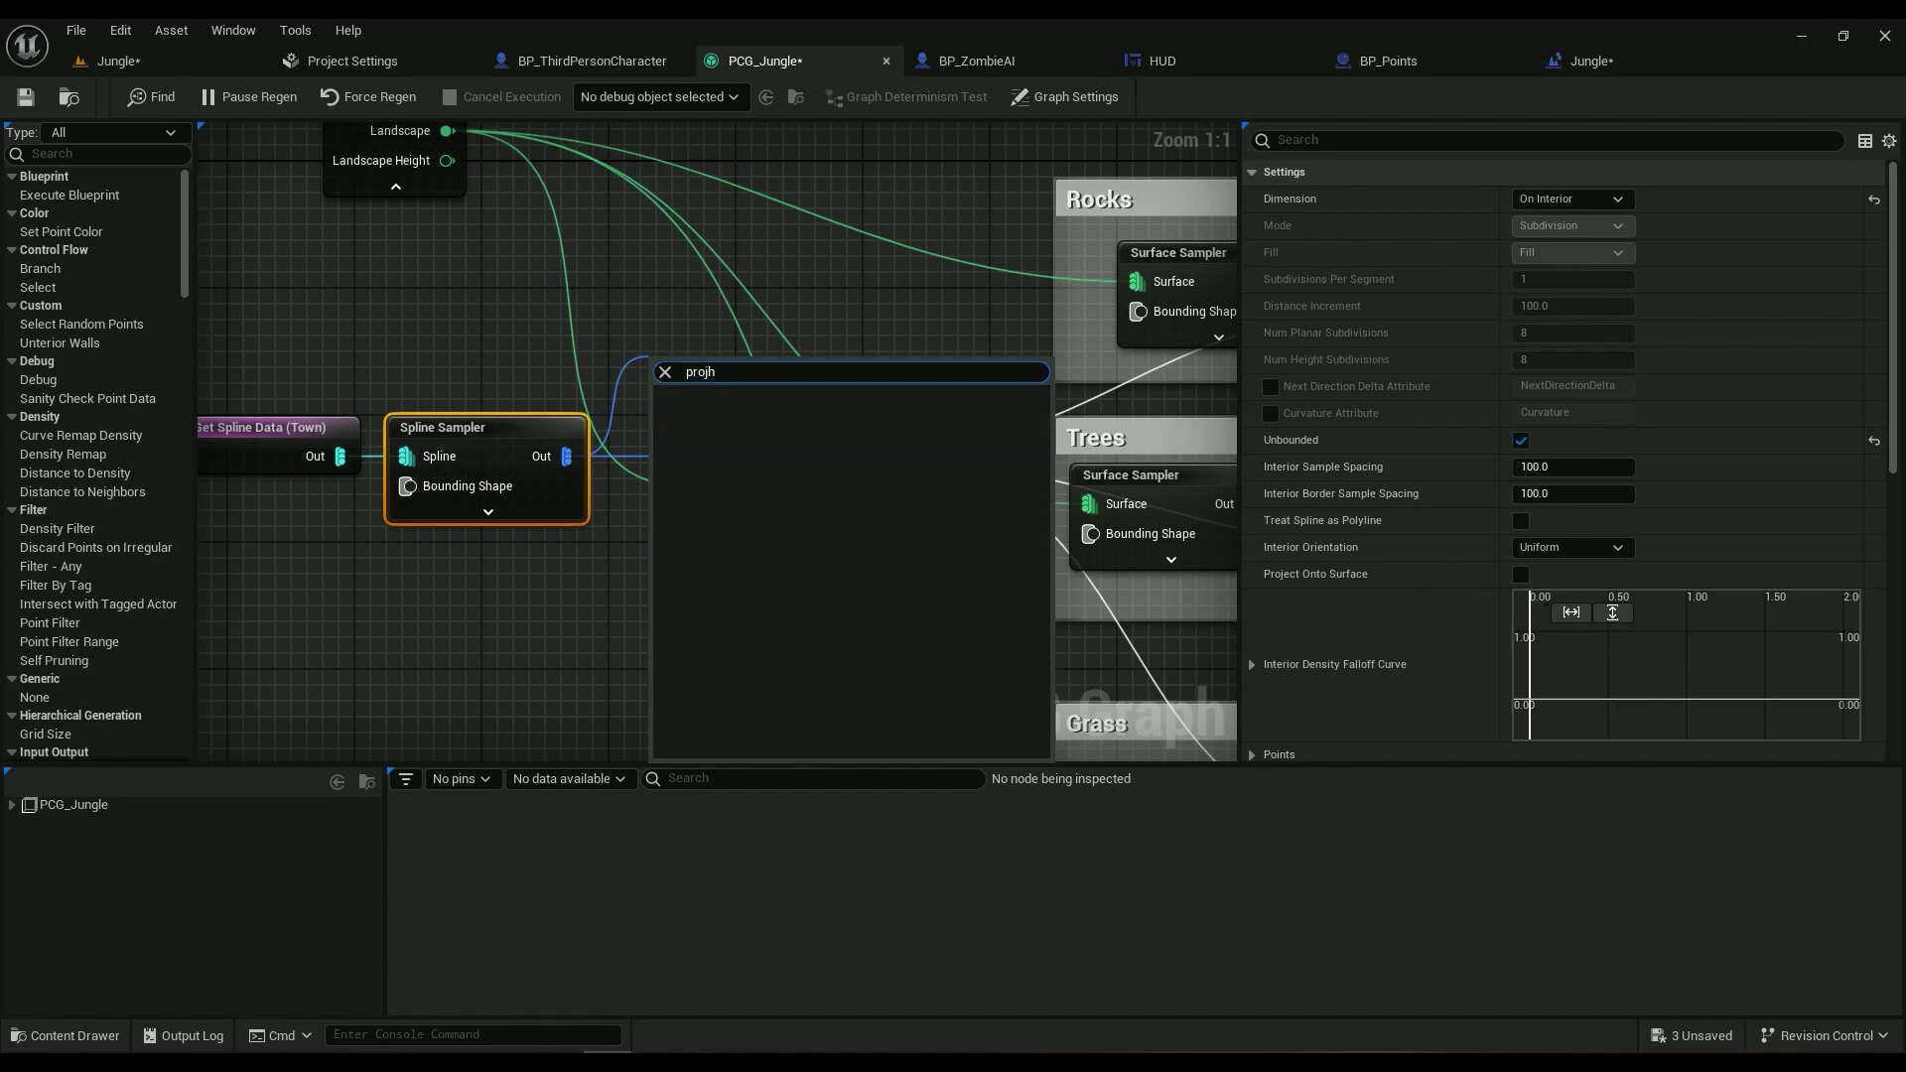
key("BackSpace")
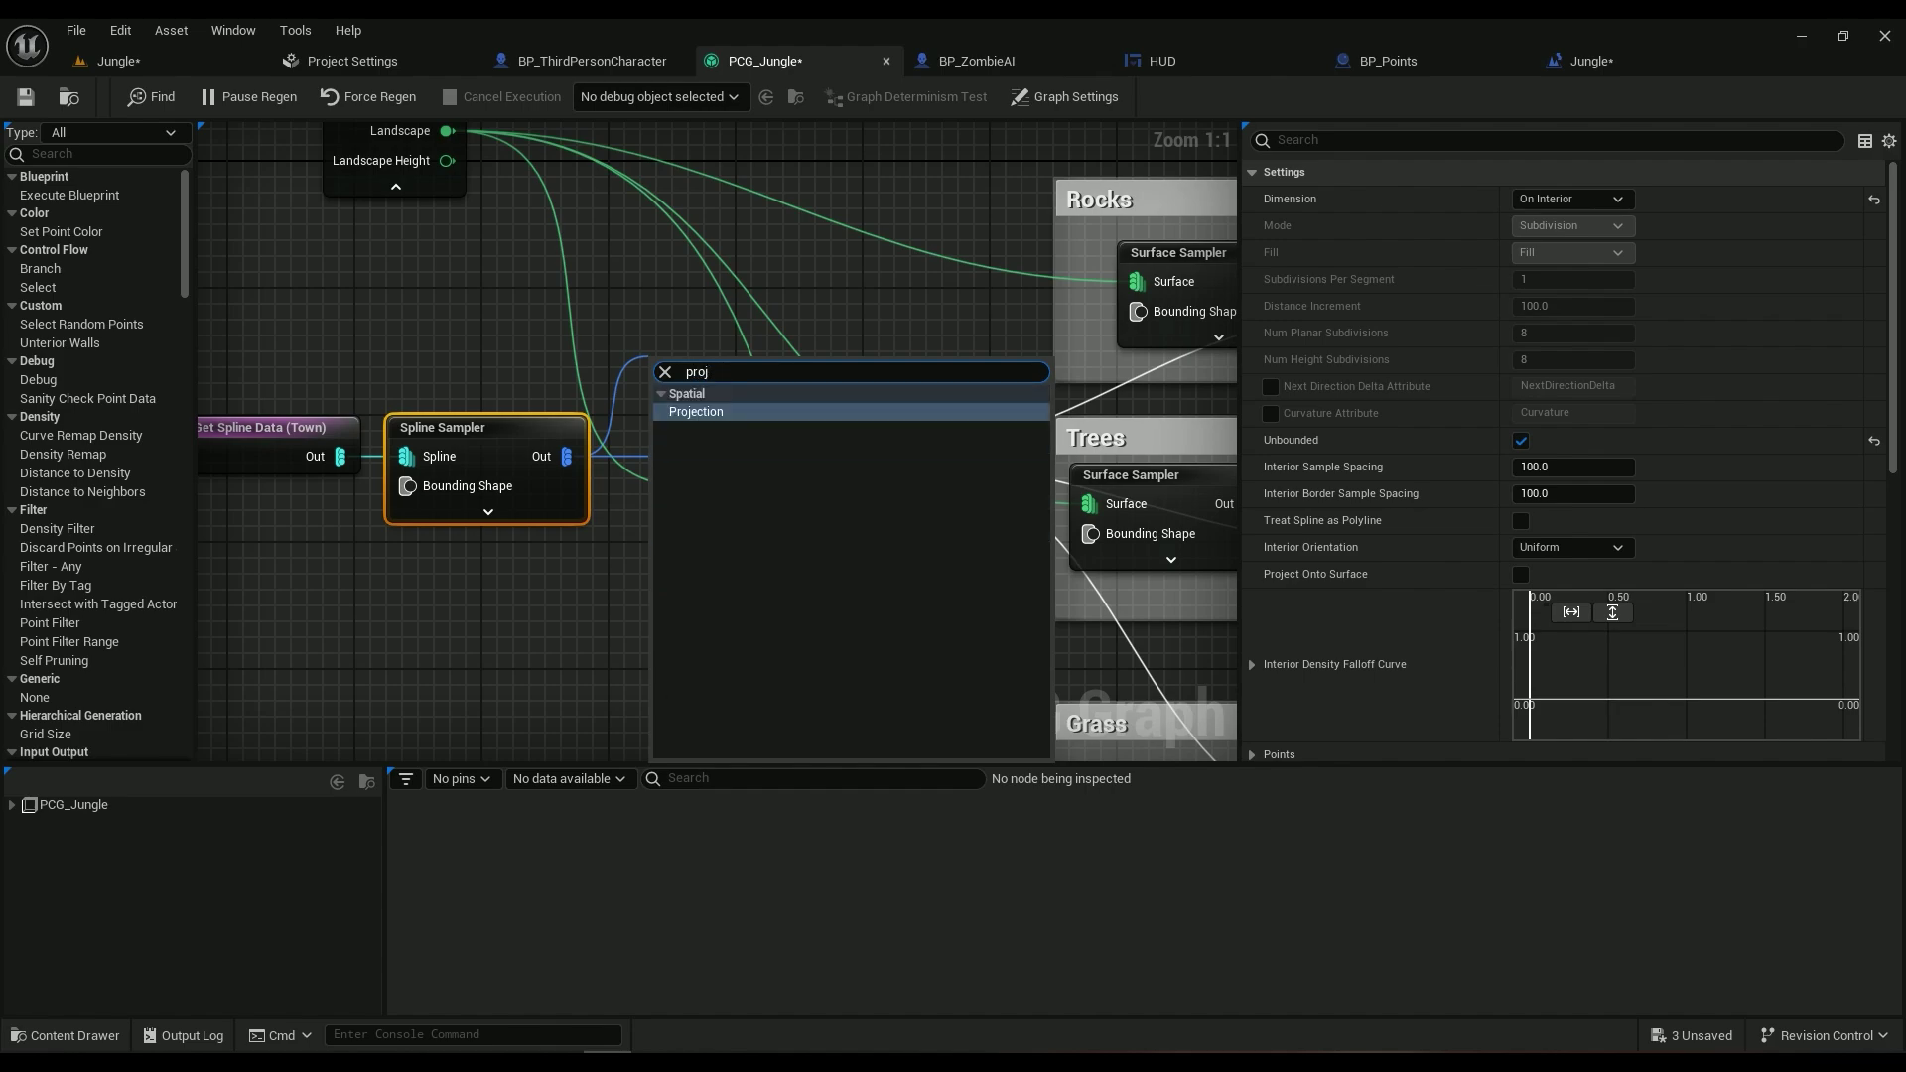
key("Return")
In the Jungle level, lower a point of the Town spline below the terrain, and raise it back to ground level
left_click(119, 62)
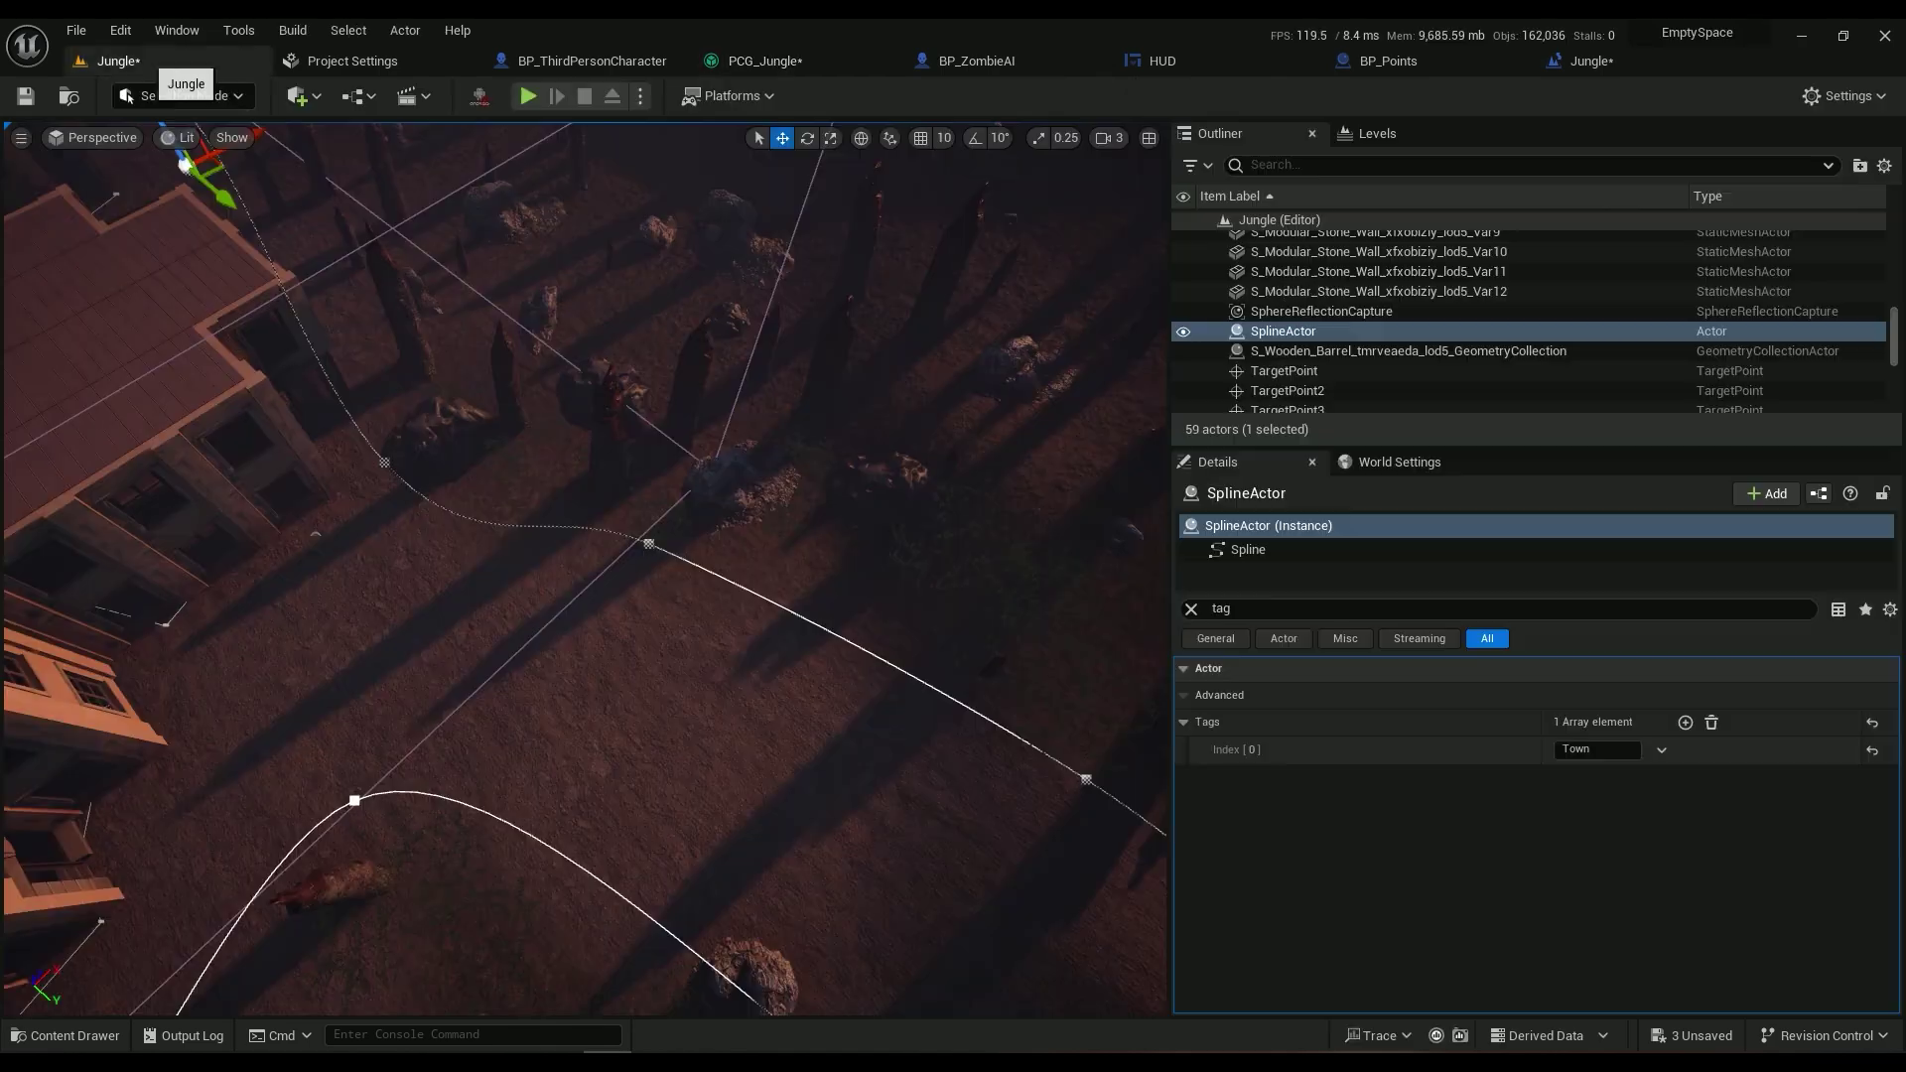
right_click_drag(586, 568, 794, 373)
right_click_drag(517, 550, 805, 565)
left_click(652, 611)
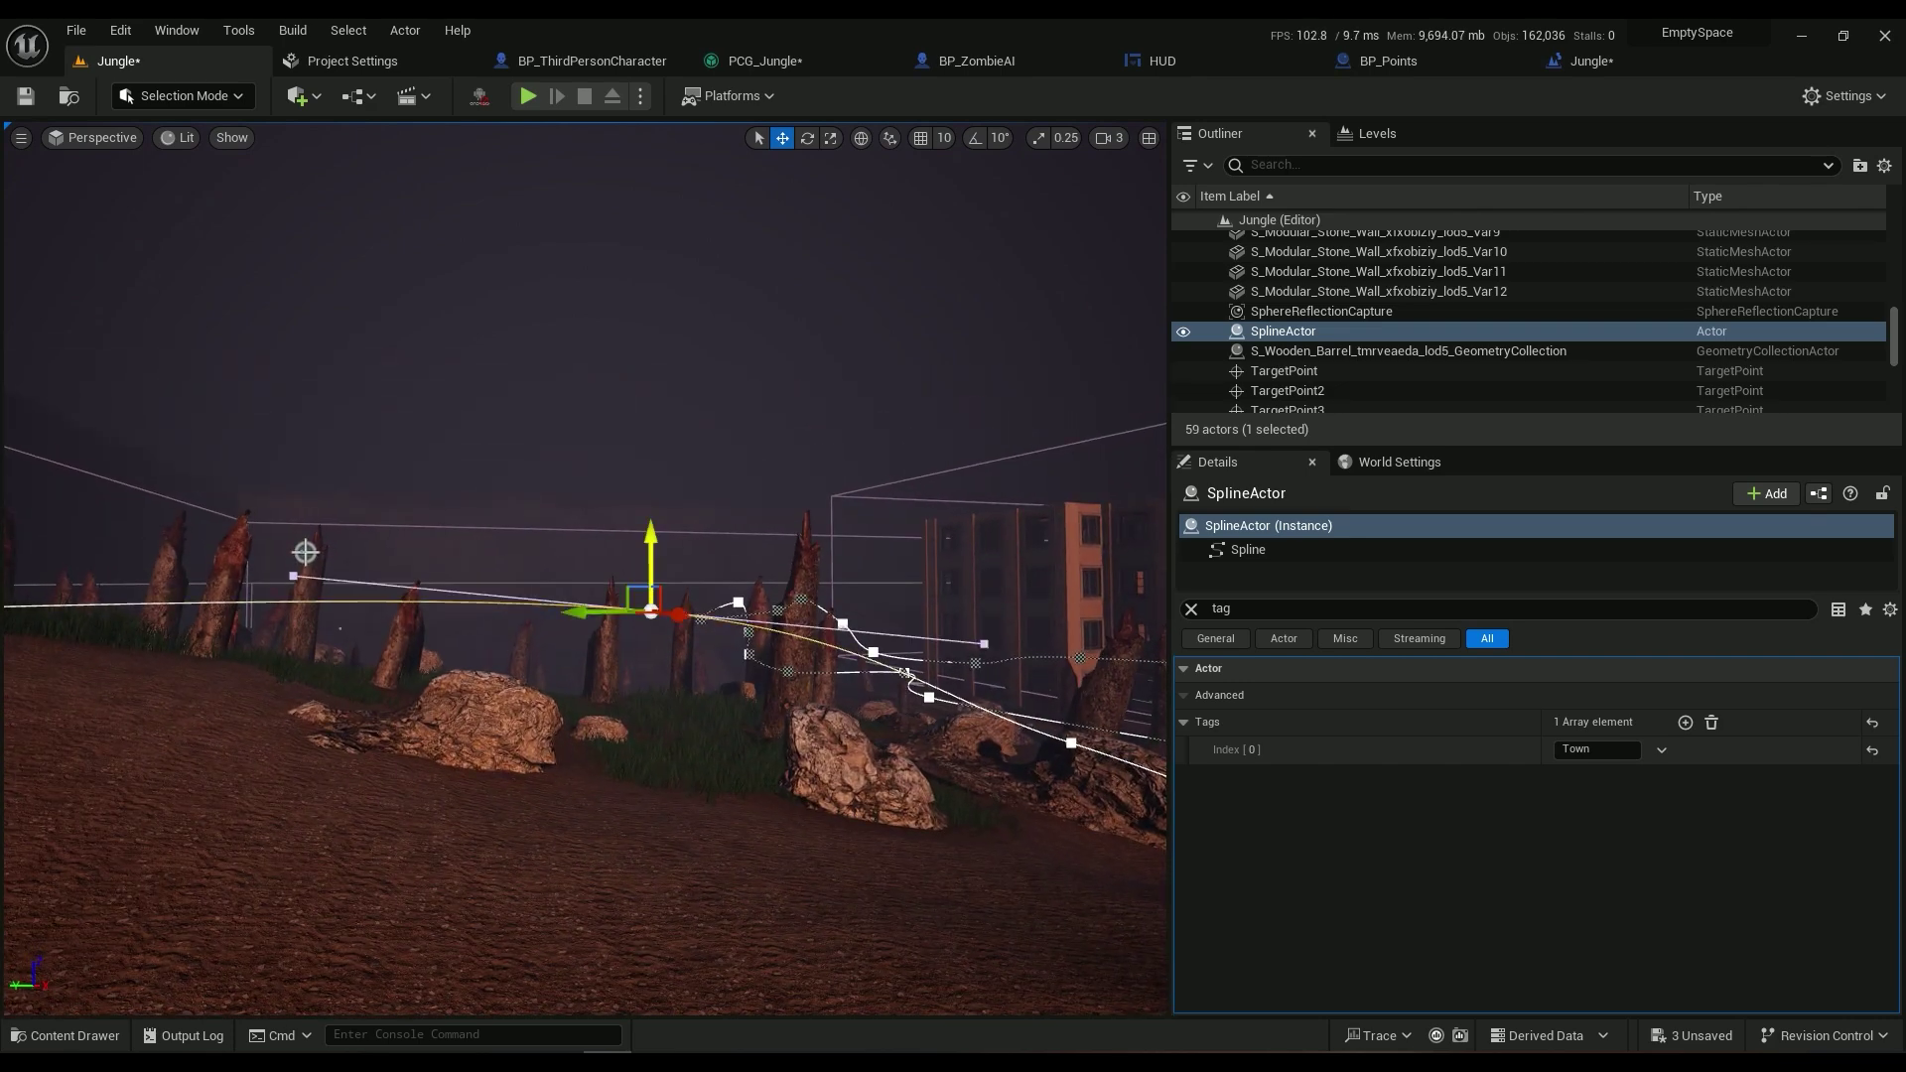
left_click_drag(653, 533, 616, 968)
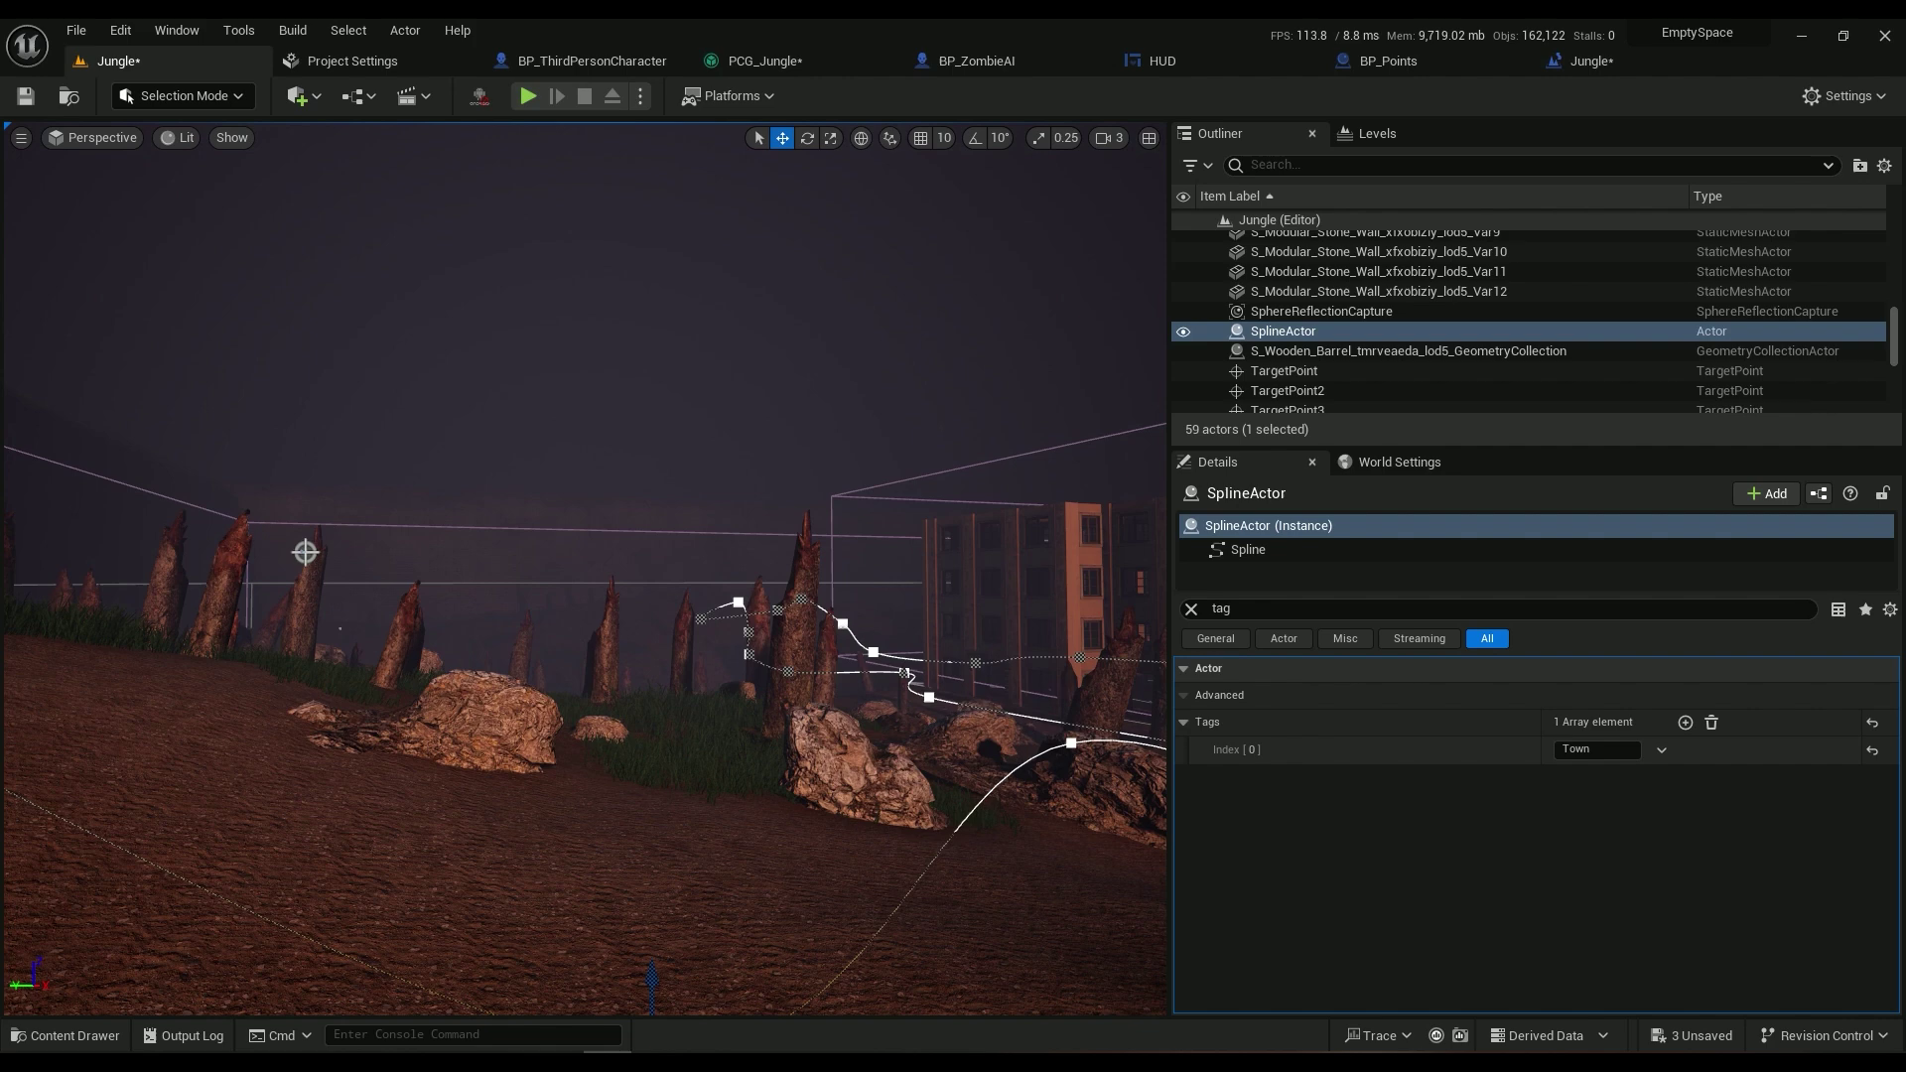
right_click_drag(618, 765, 668, 856)
left_click_drag(599, 820, 589, 576)
left_click_drag(538, 649, 518, 650)
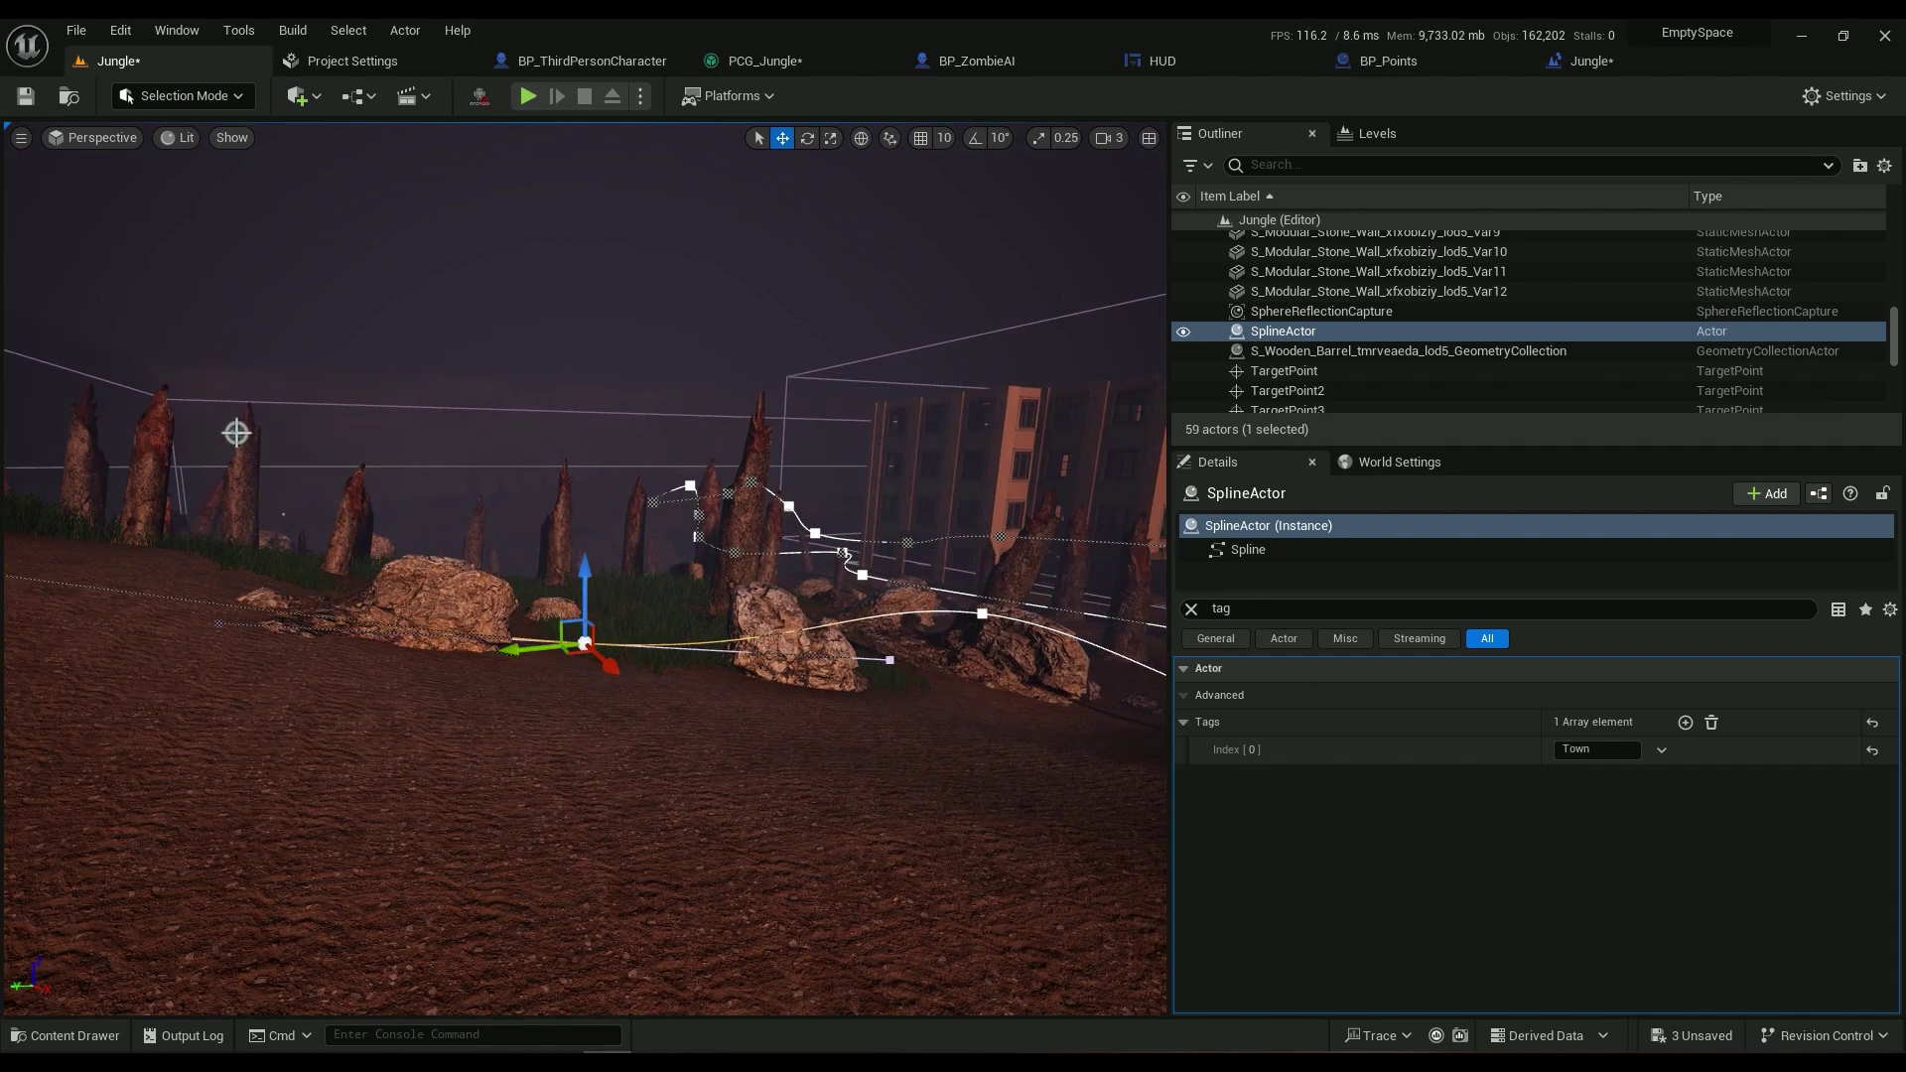
In the PCG_Jungle graph, examine how the Input node's Landscape output feeds the Projection node's Projection Target
left_click(763, 60)
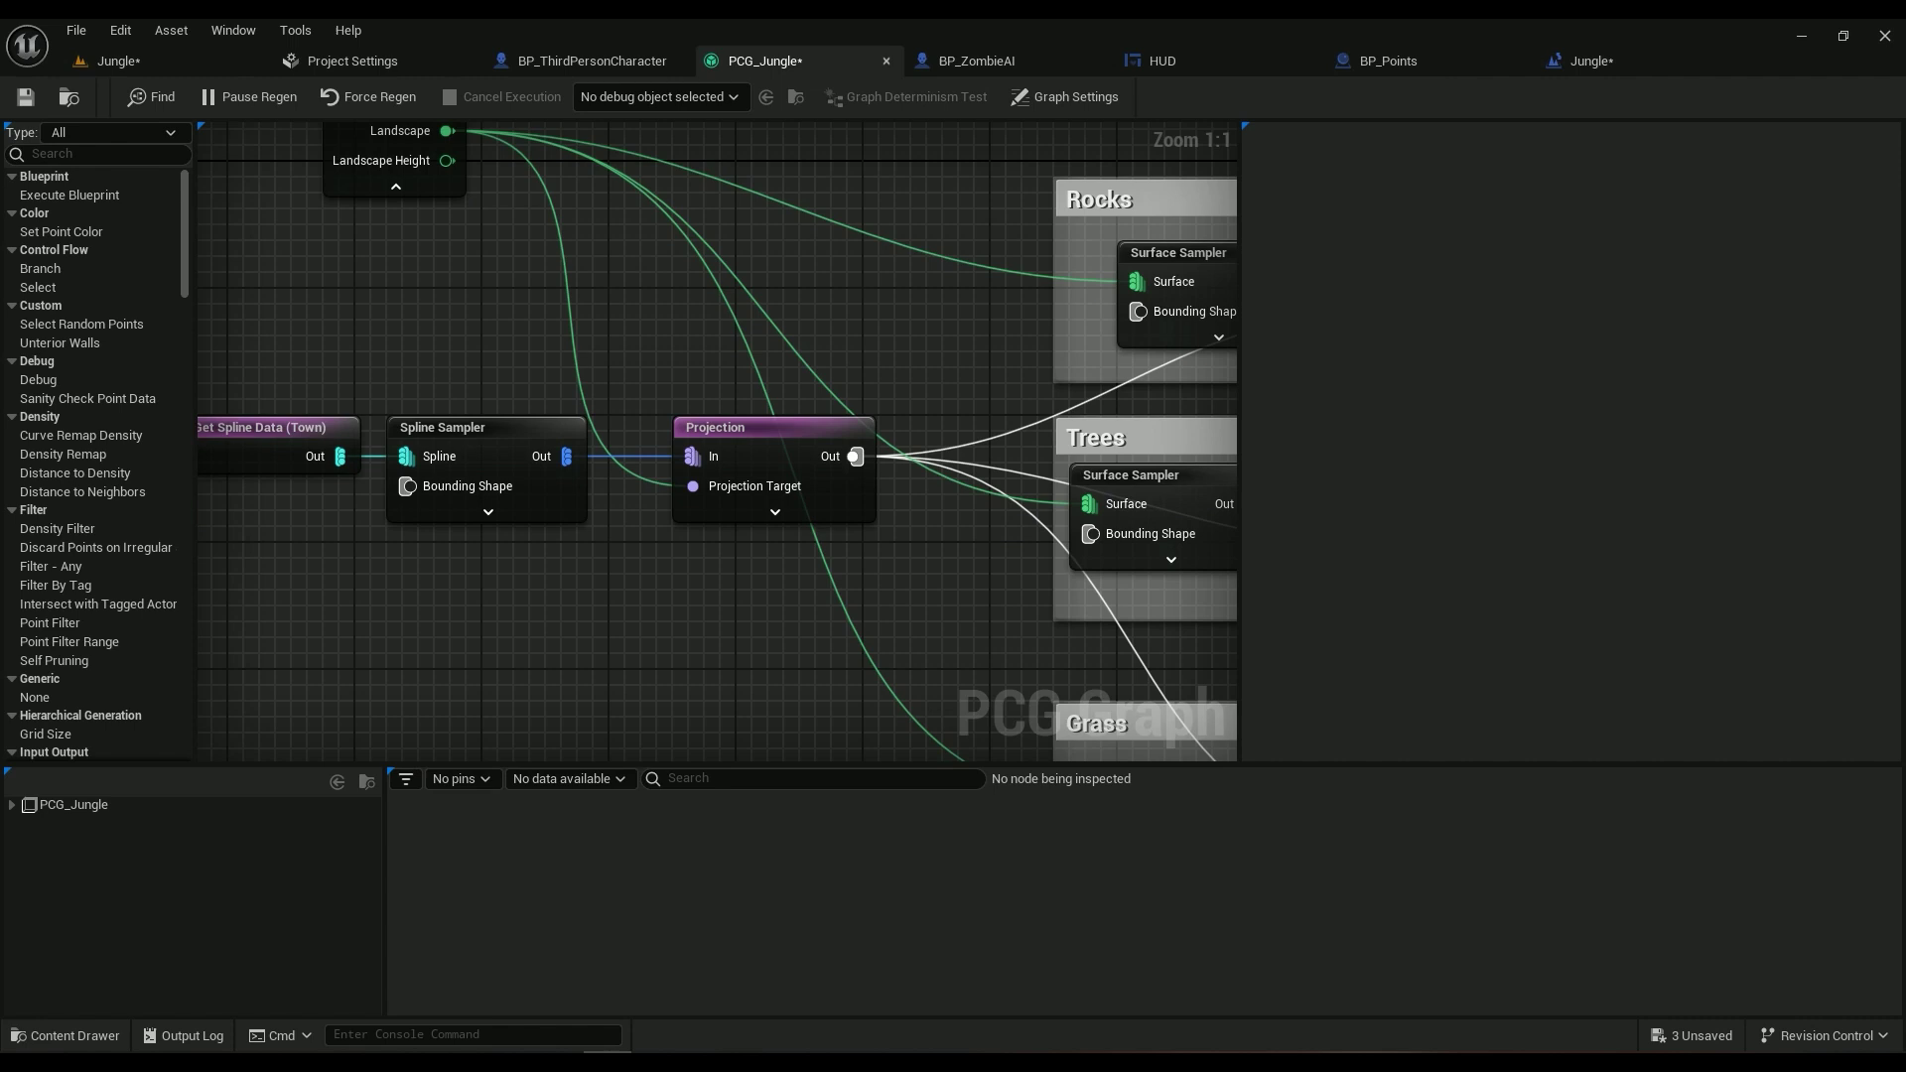
right_click_drag(735, 576, 744, 684)
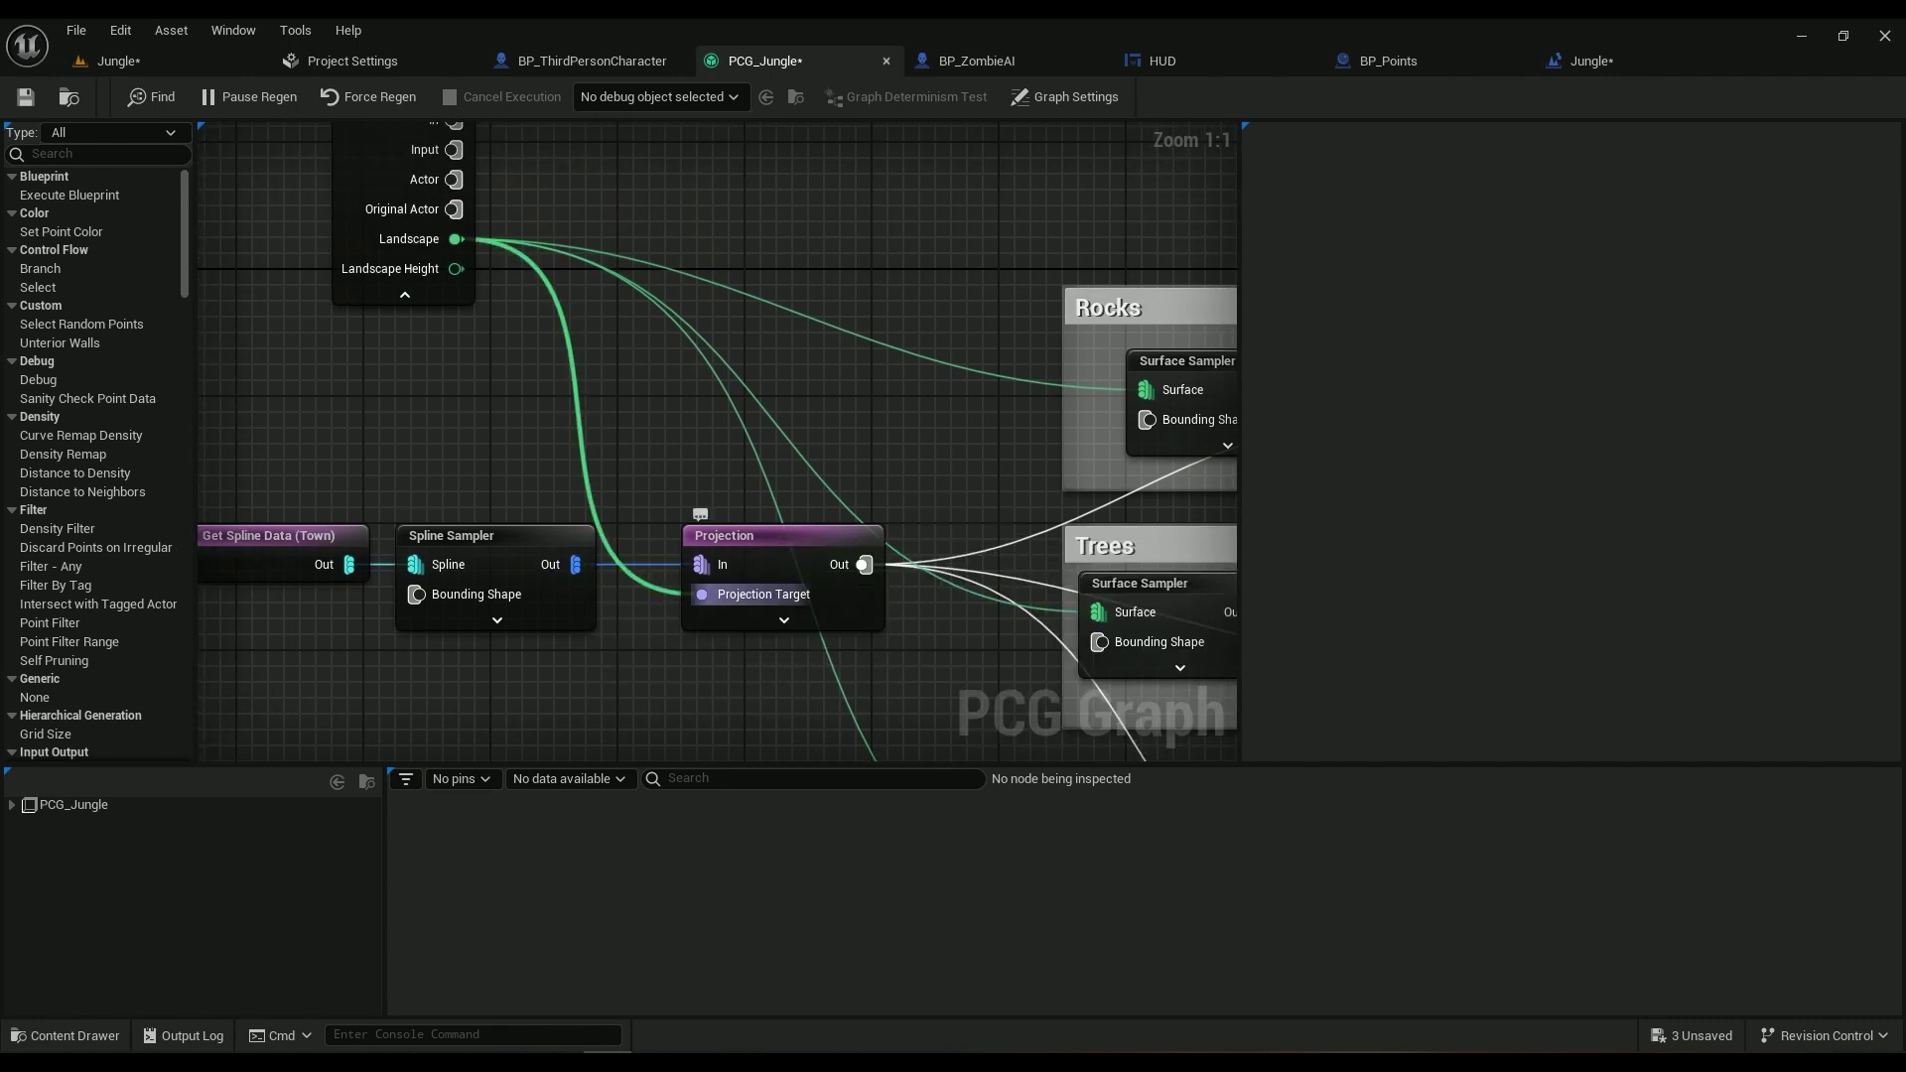
right_click_drag(515, 290, 674, 411)
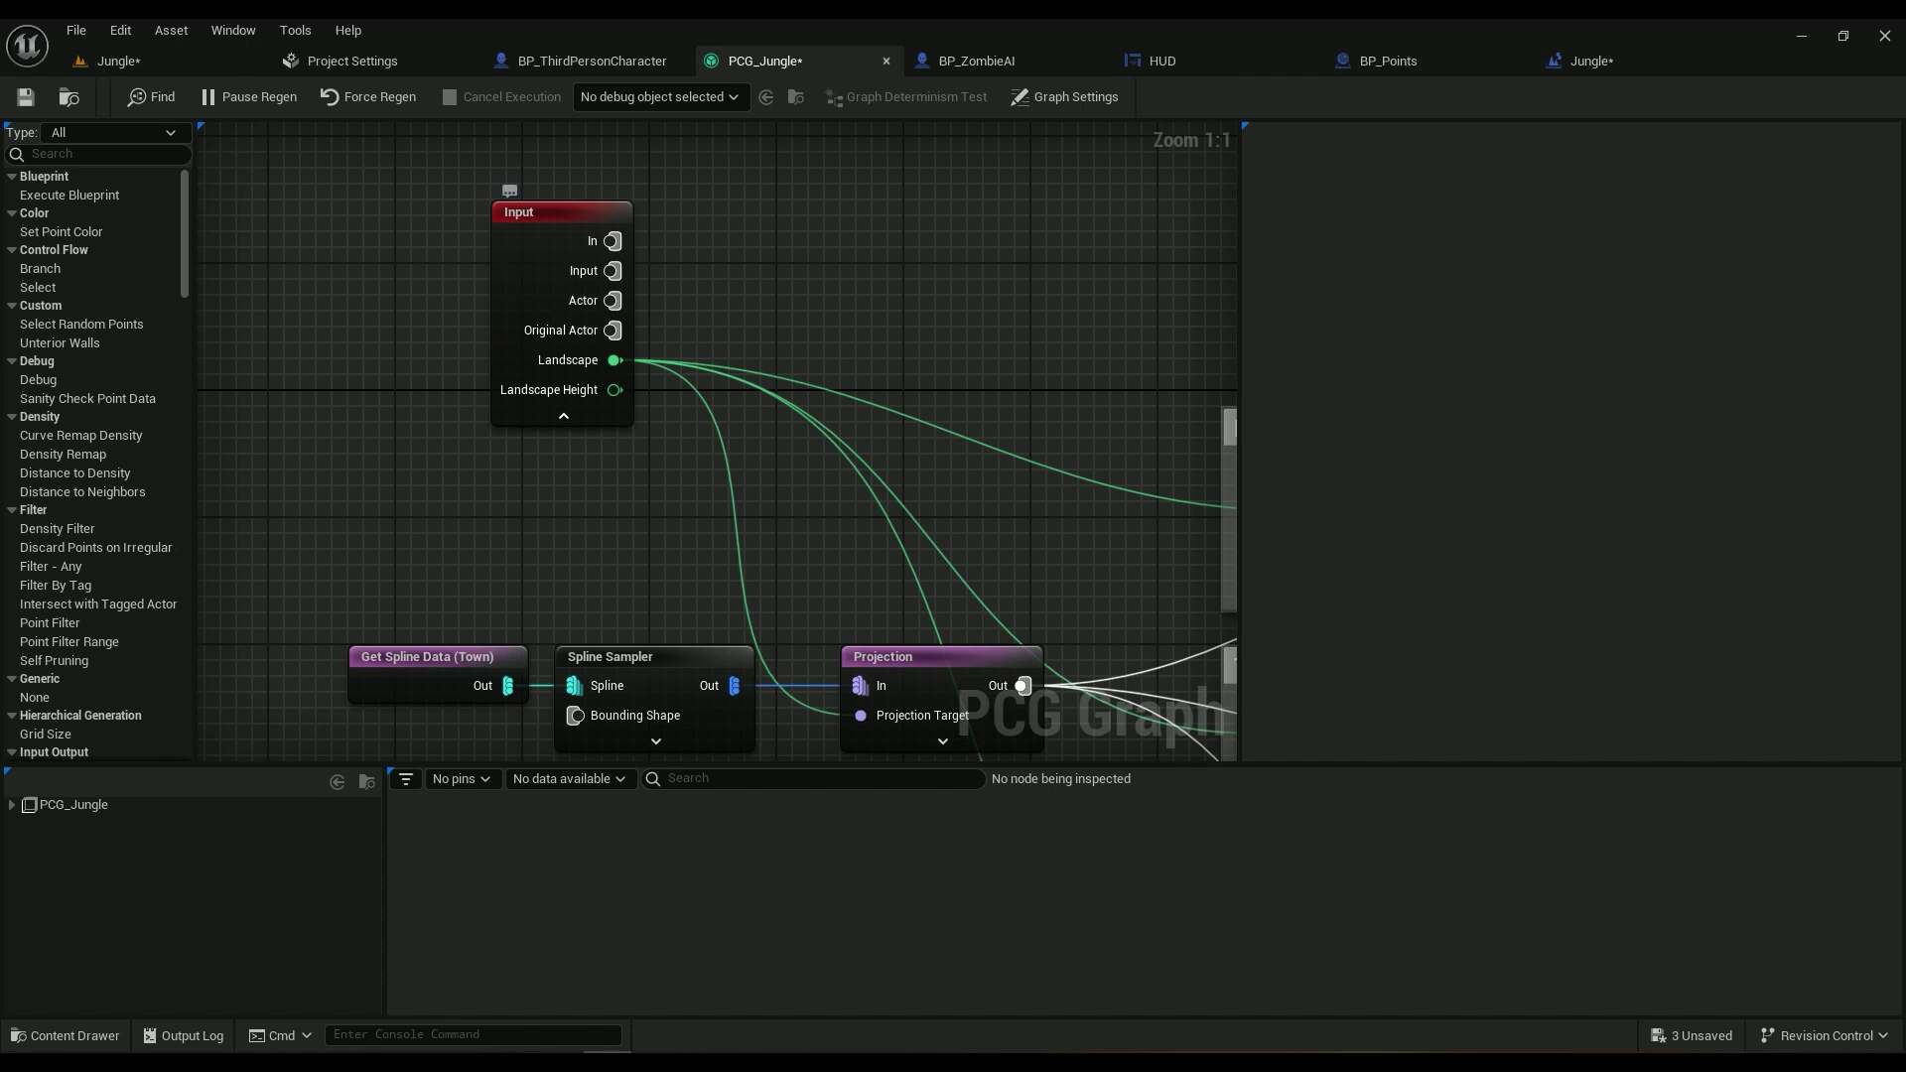
left_click_drag(614, 359, 736, 542)
scroll(737, 542, "down", 2)
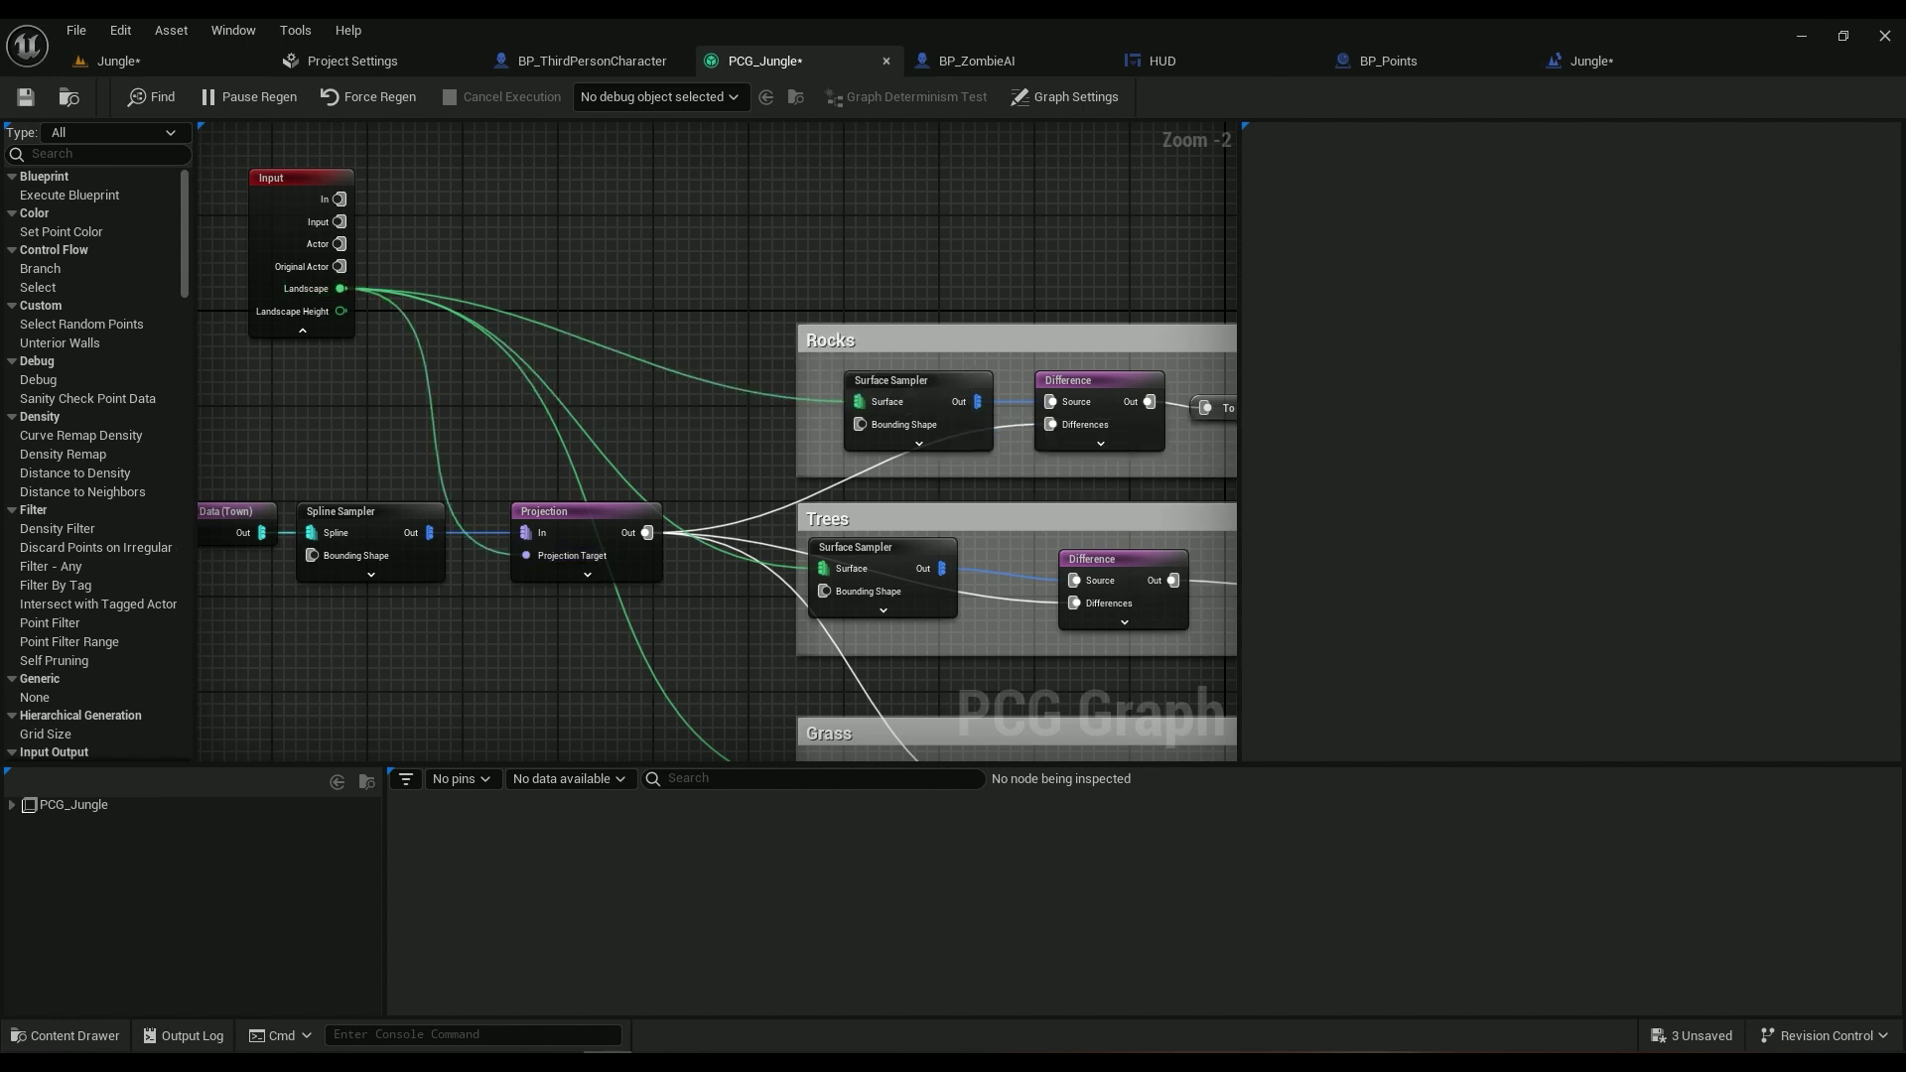
Add a Surface Sampler from the Input node's Landscape output, enable its Debug option, and check the sampled points in the Jungle level
left_click_drag(341, 289, 453, 301)
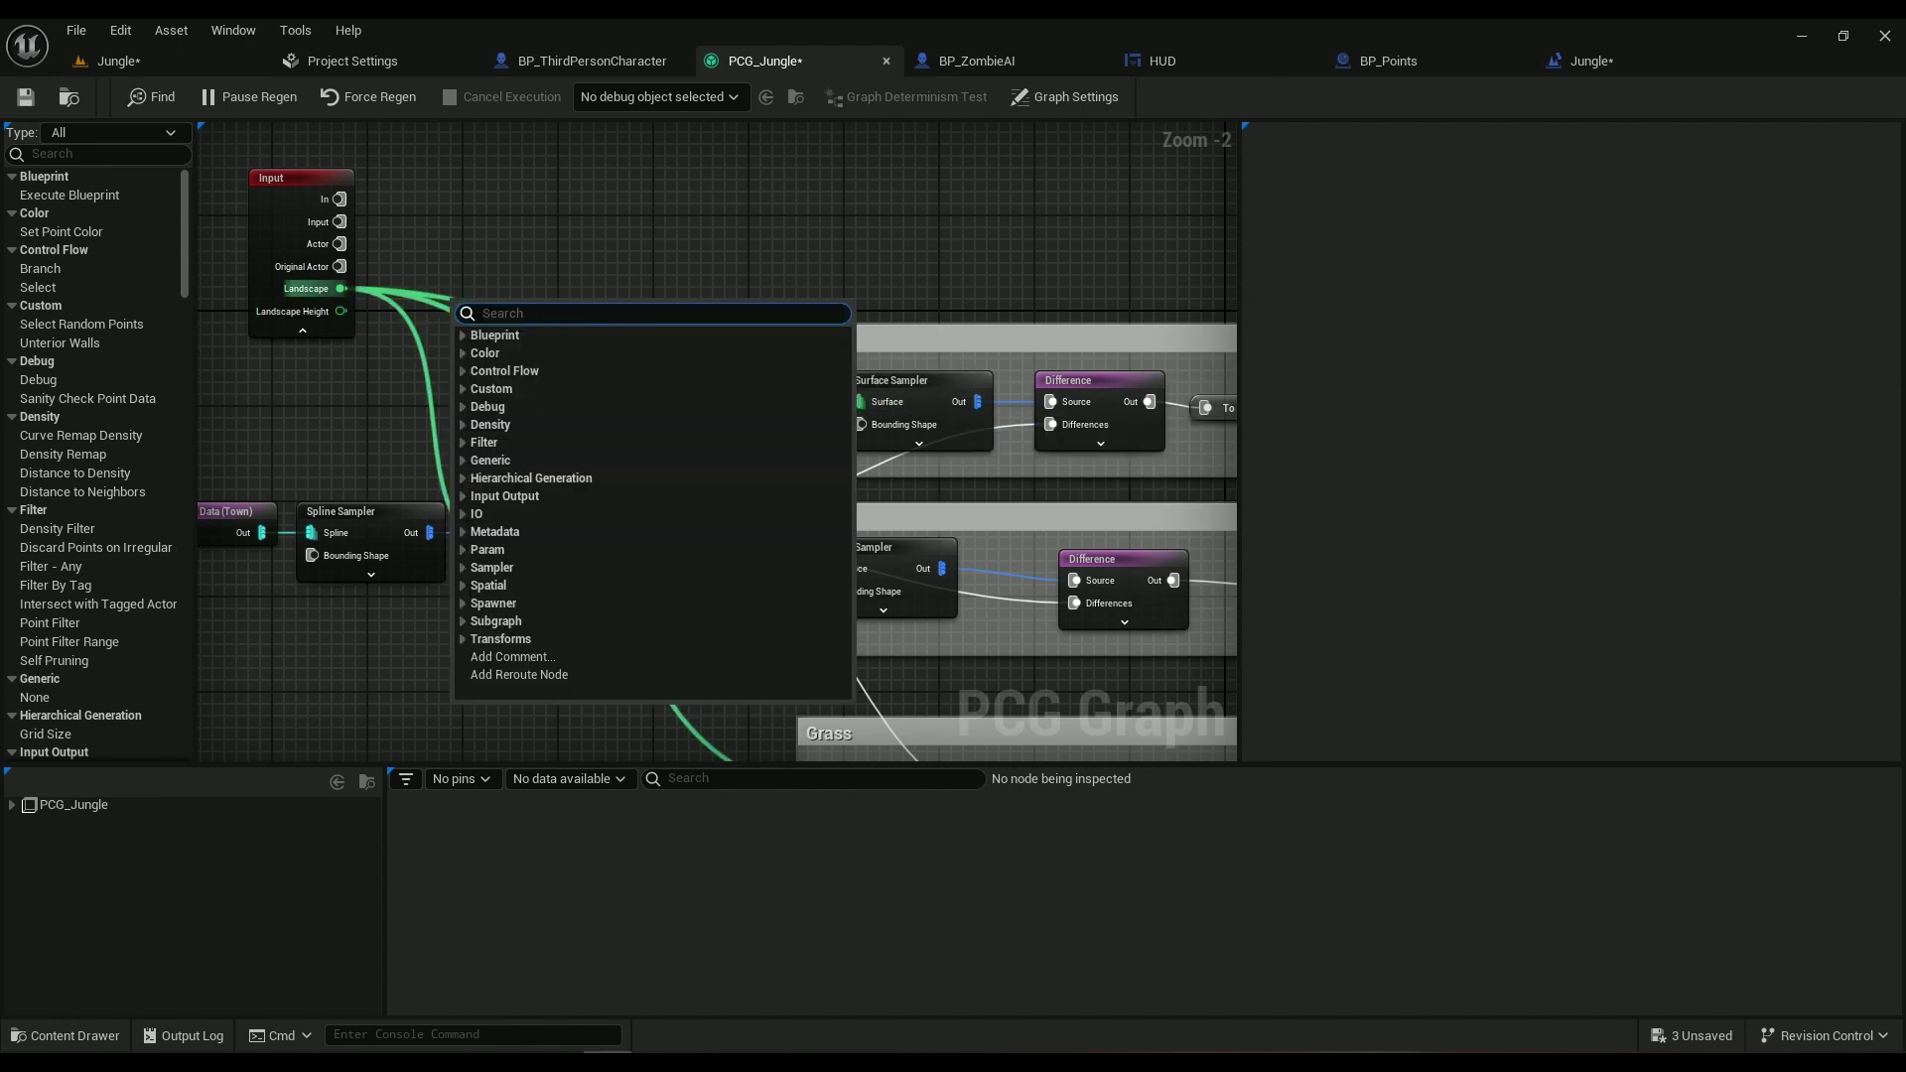
type("sample")
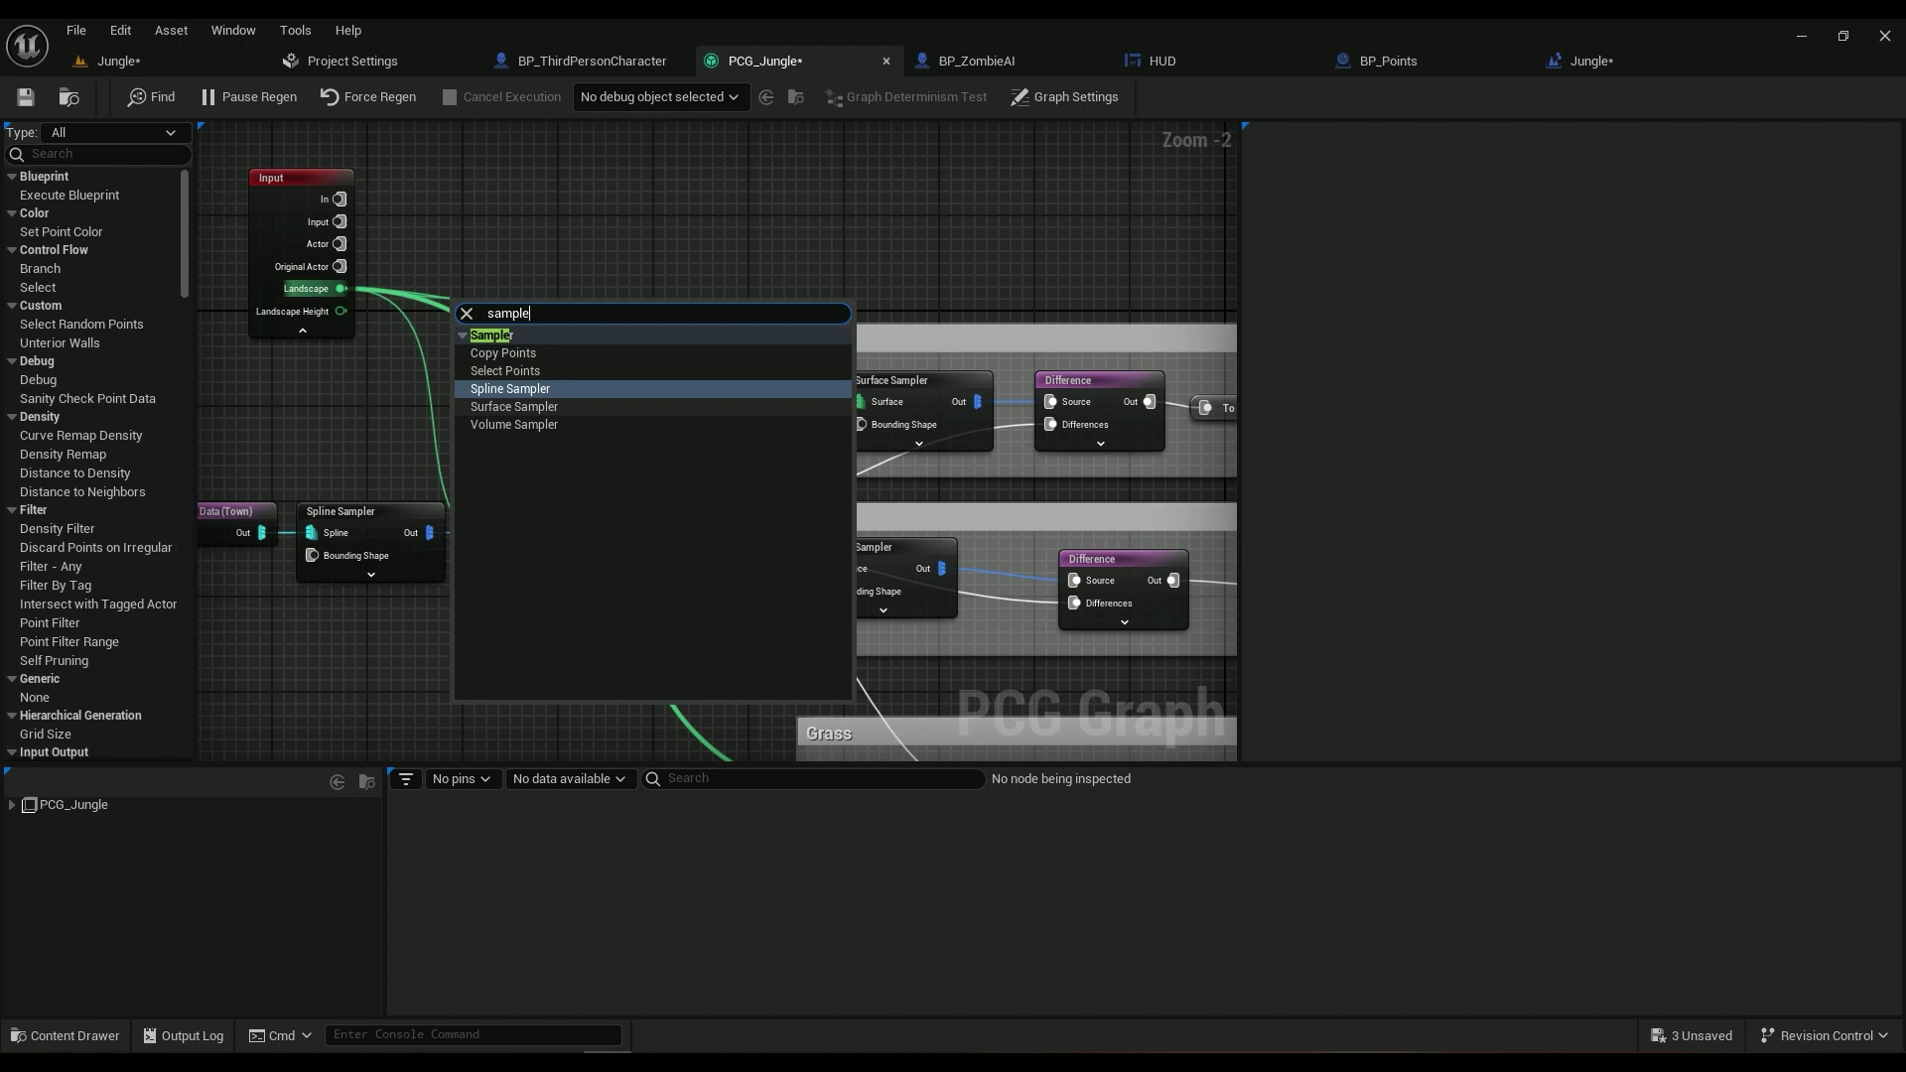
left_click(569, 408)
left_click_drag(602, 349, 716, 253)
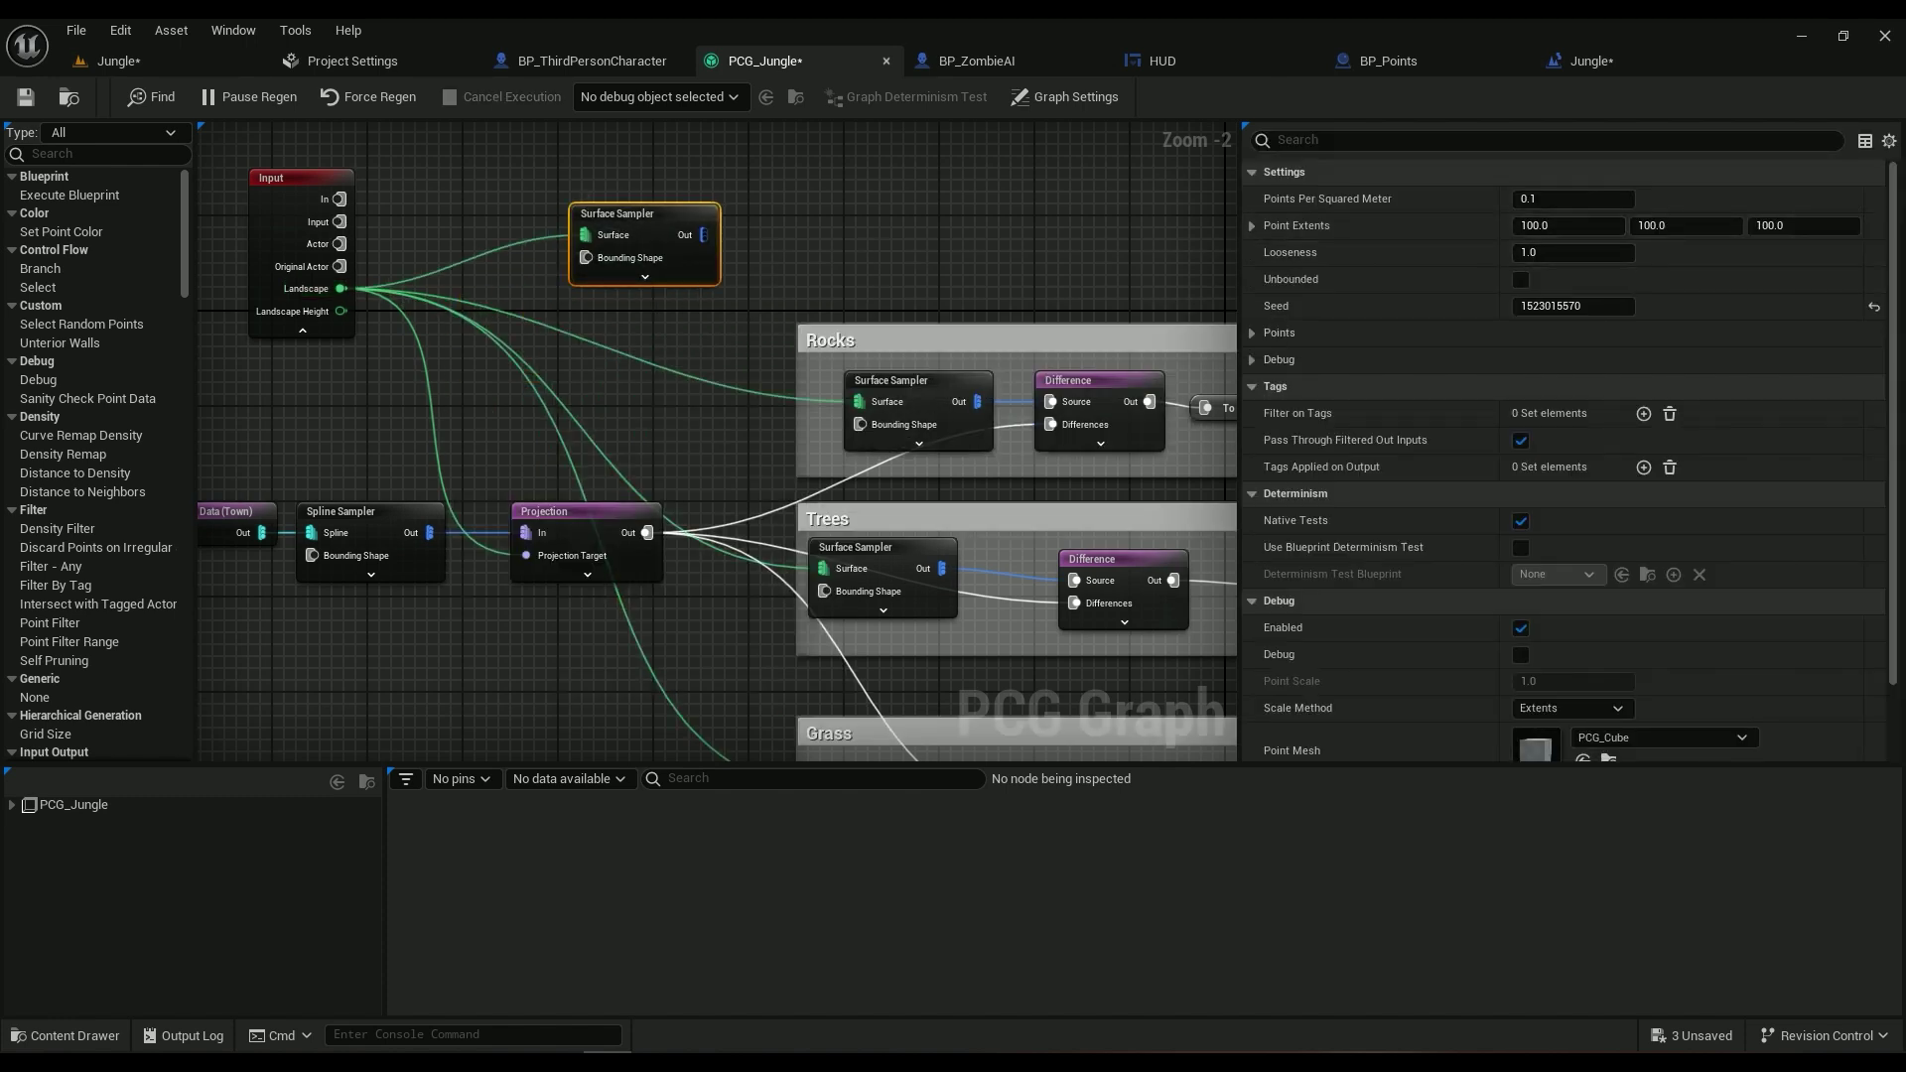
right_click_drag(760, 206, 806, 291)
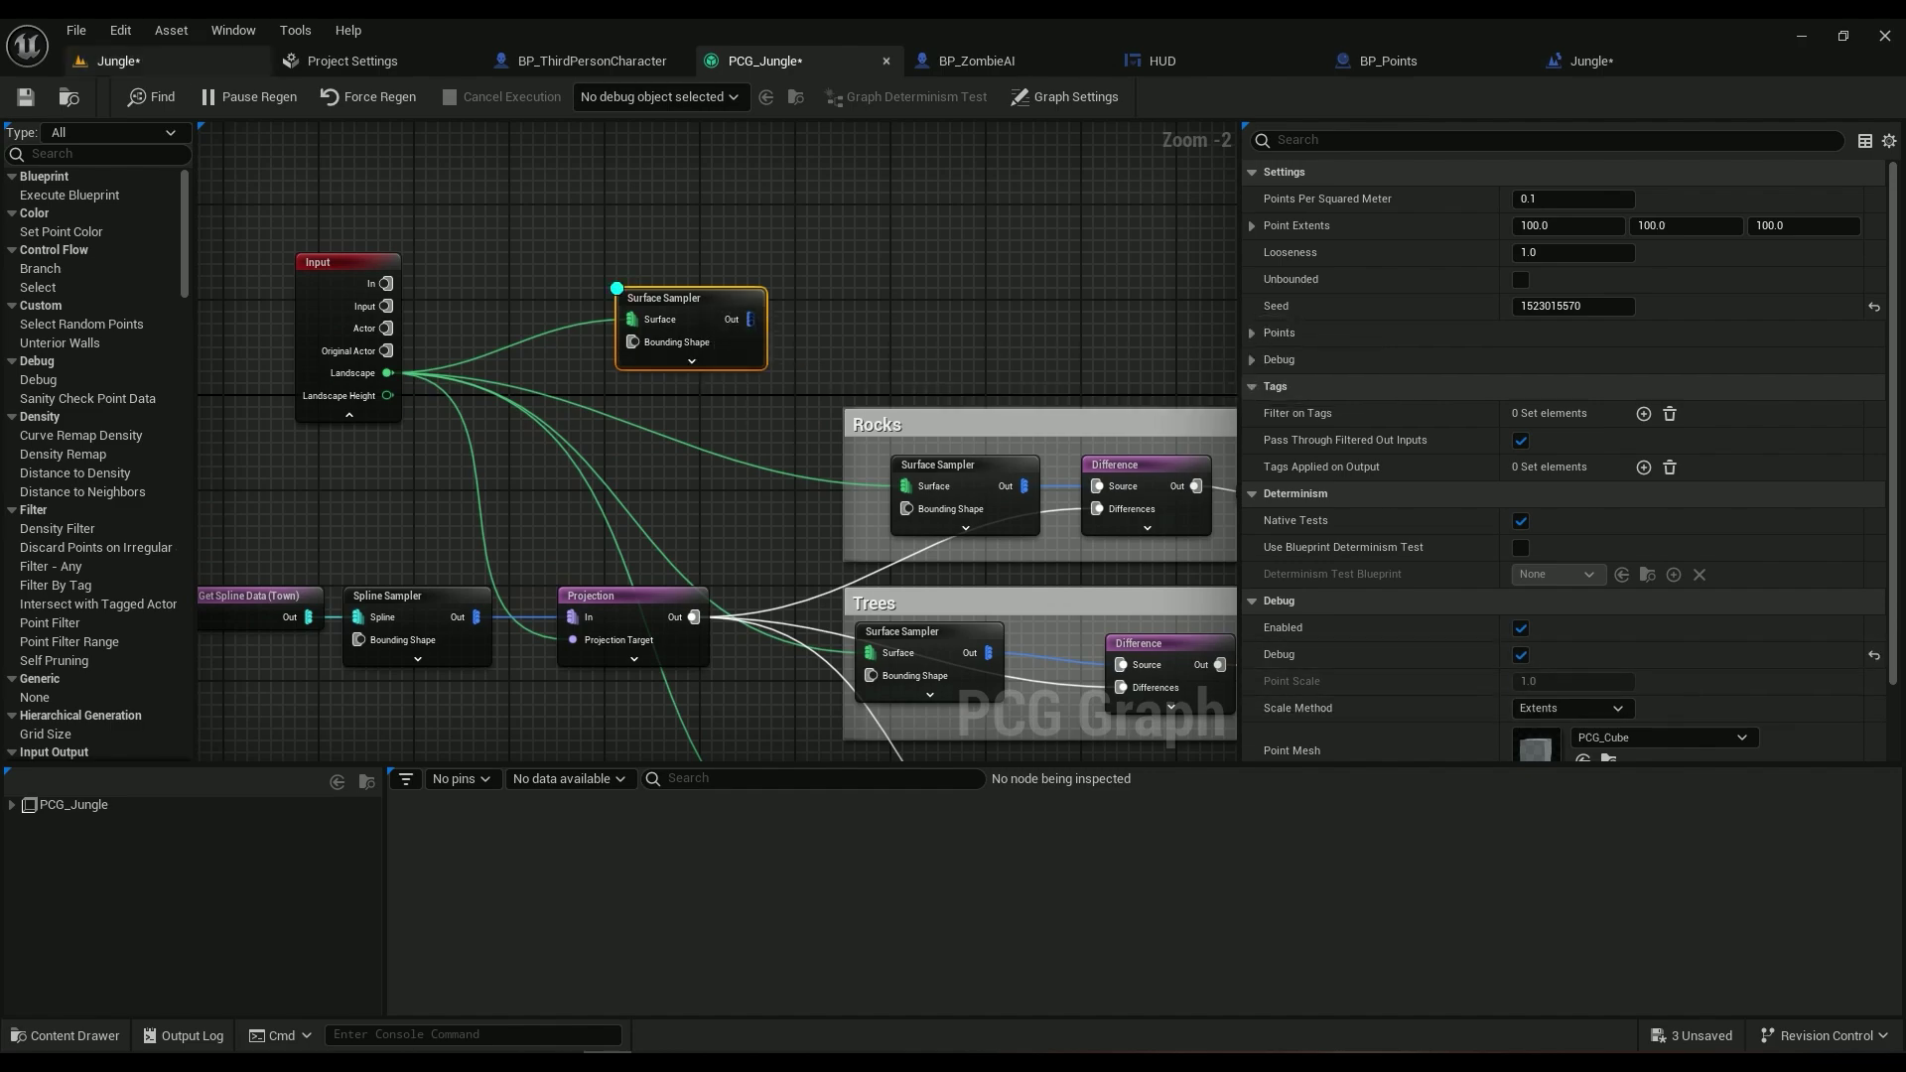
left_click(117, 61)
right_click_drag(586, 569, 408, 546)
left_click(765, 60)
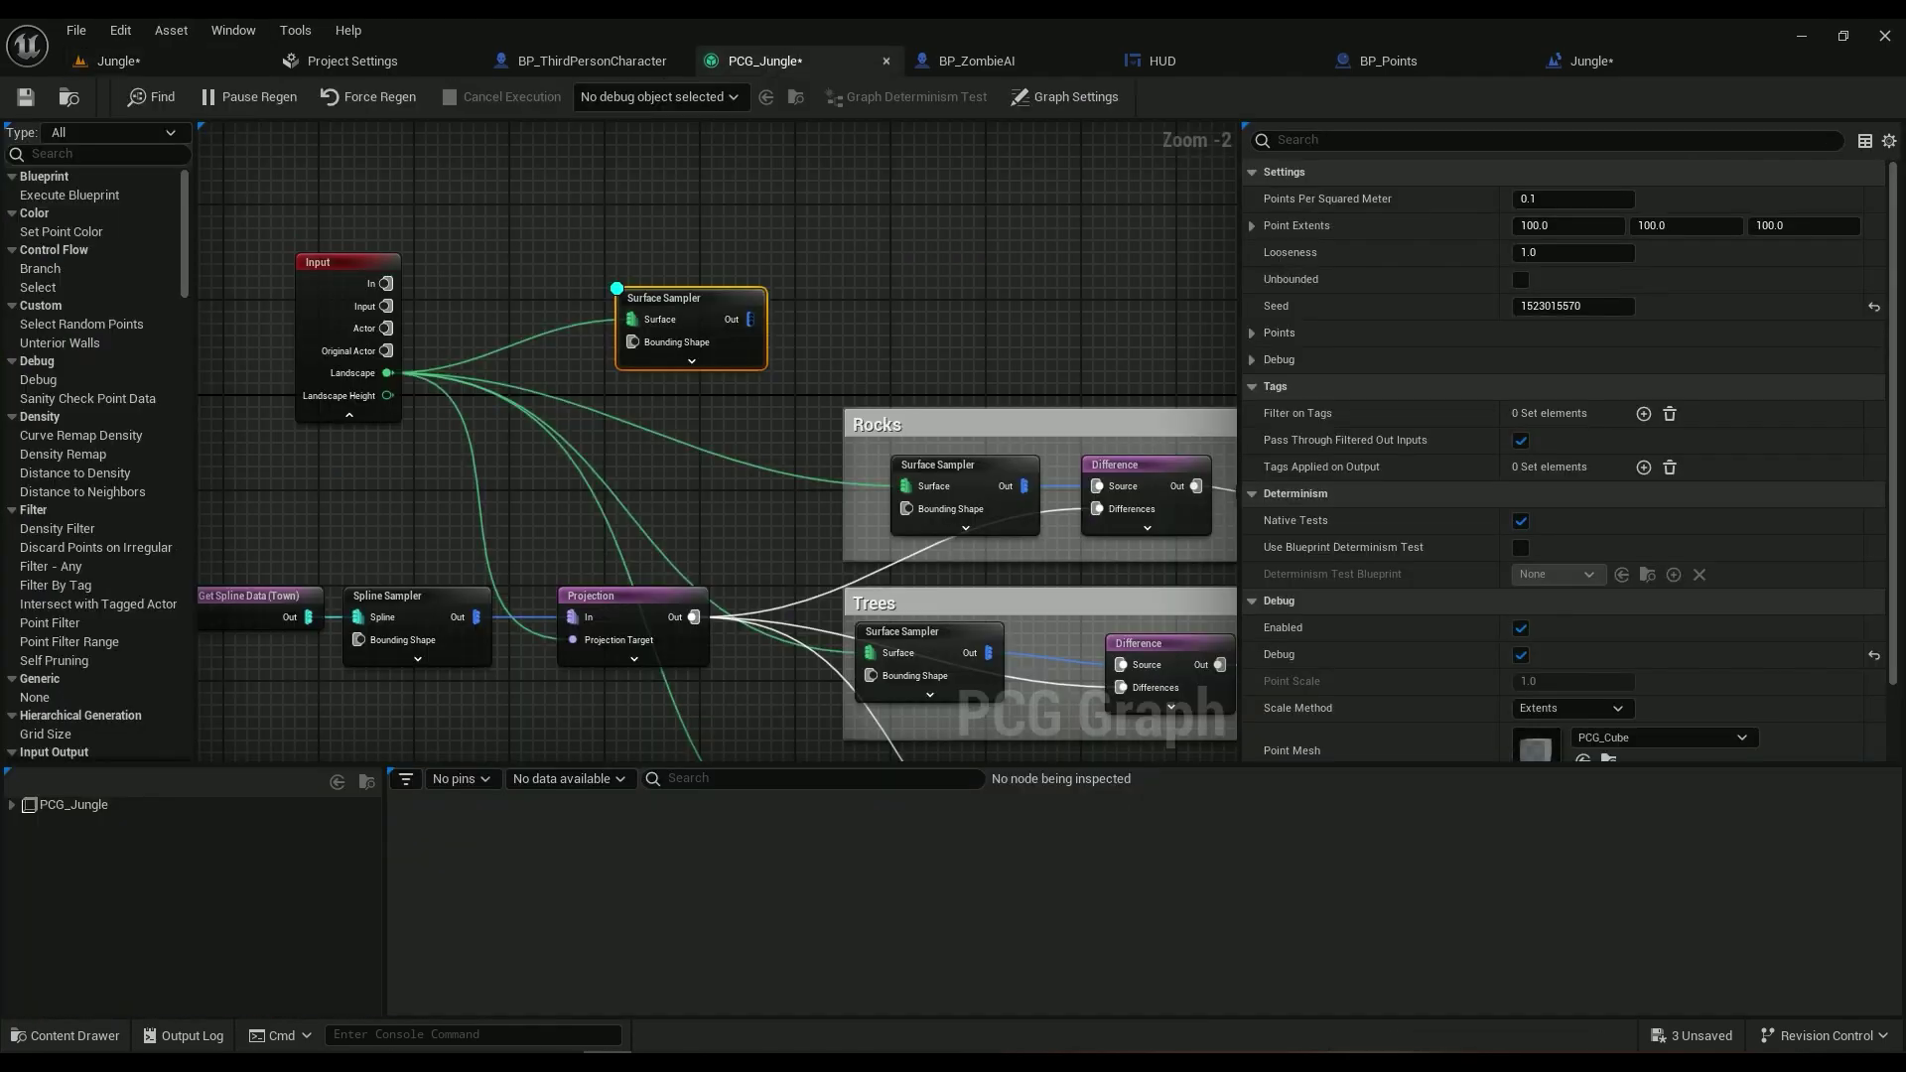
Float the graph window over the level and set the new Surface Sampler's Points Per Squared Meter to 2.335386 and Looseness to 0.5, then 2
left_click_drag(764, 61, 580, 534)
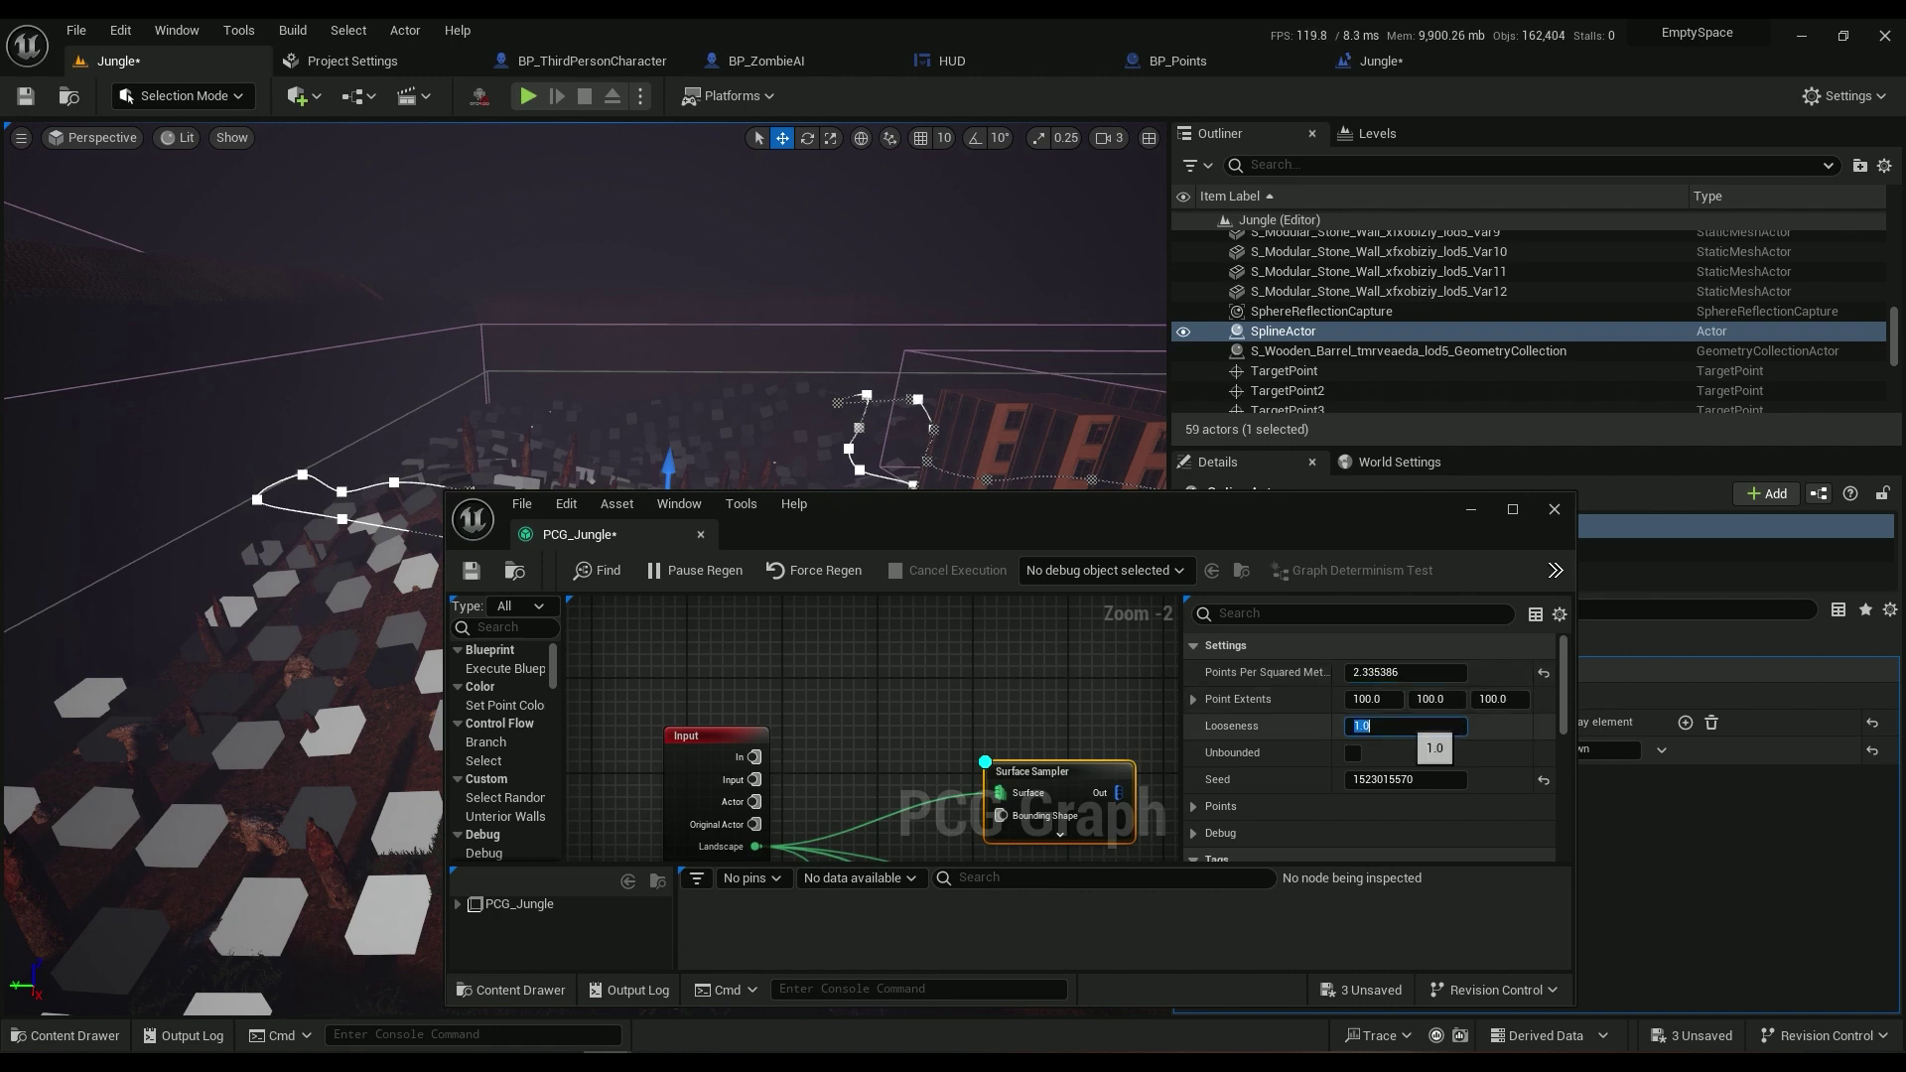
key("Return")
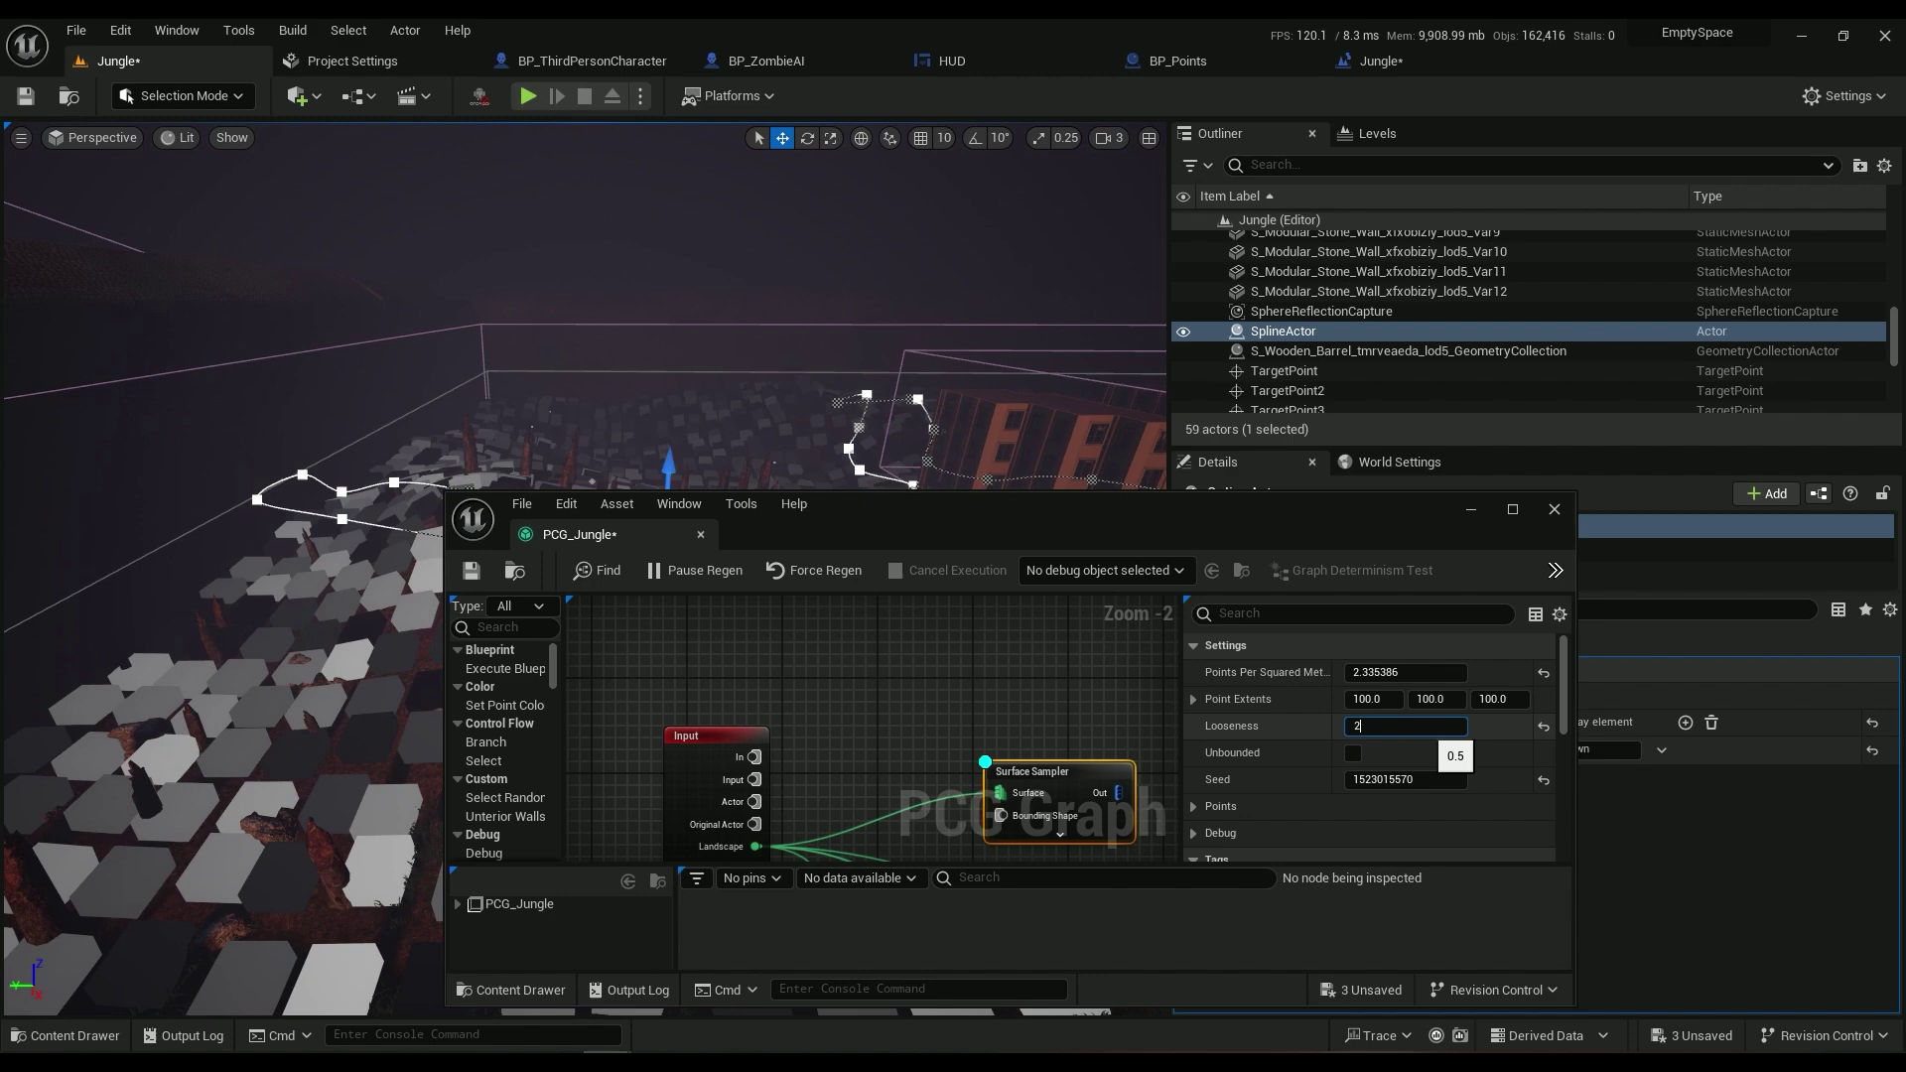
type("2")
key("Return")
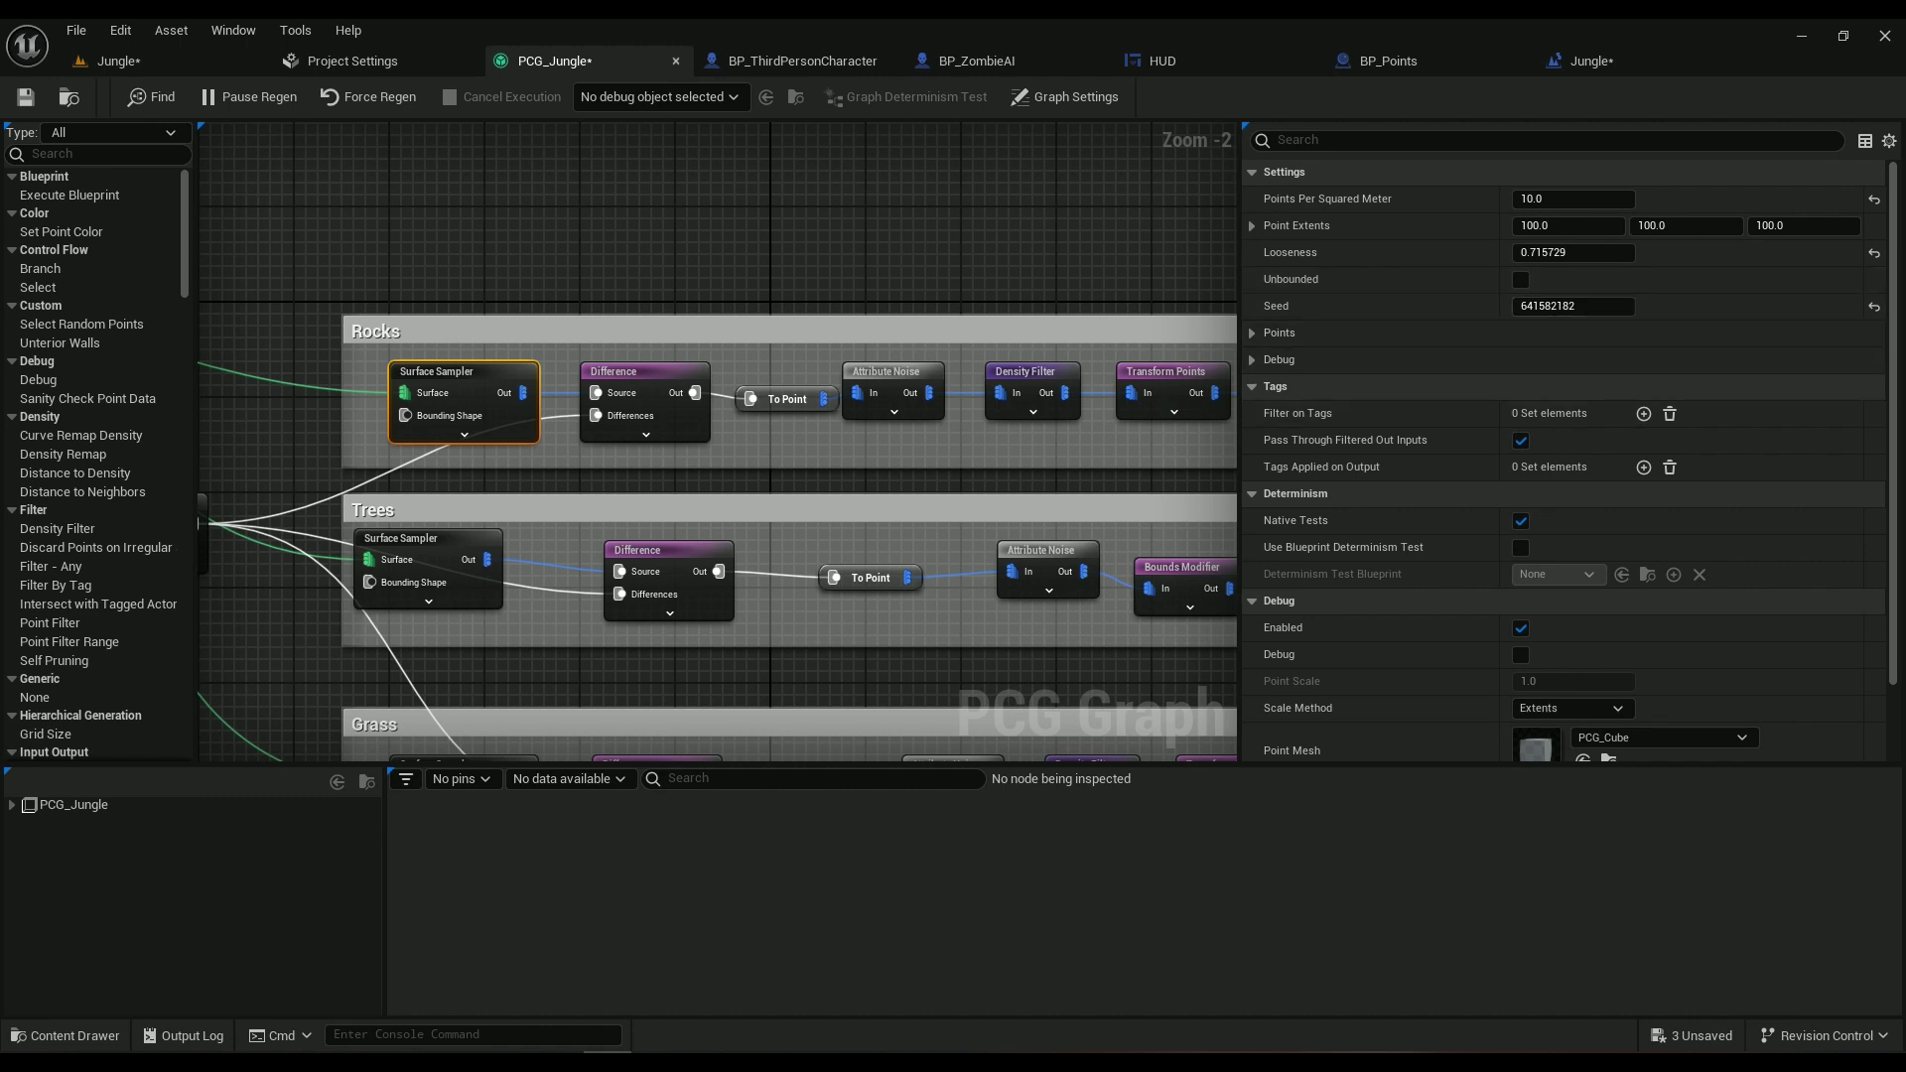
Add a Difference node from the Rocks Surface Sampler's output, place it above the Rocks group, and delete it again
right_click_drag(517, 275, 731, 267)
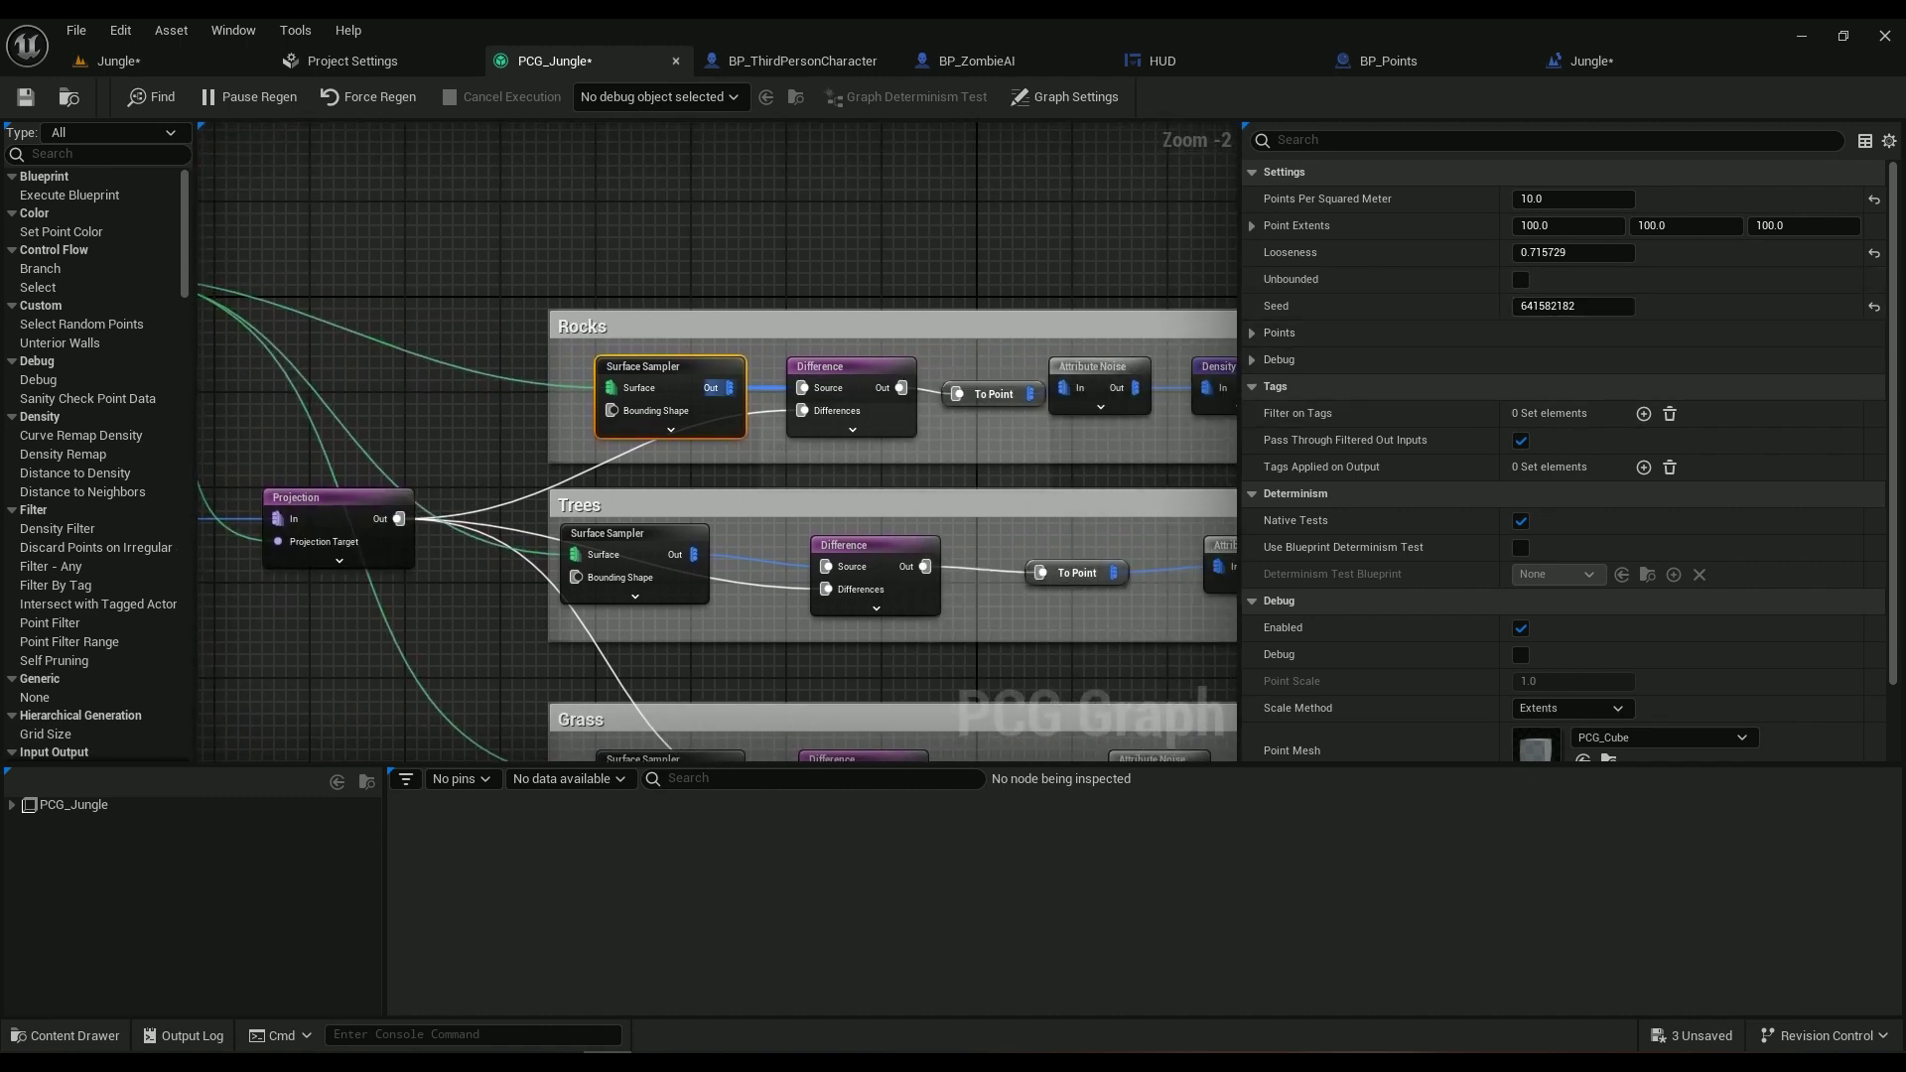
right_click(772, 334)
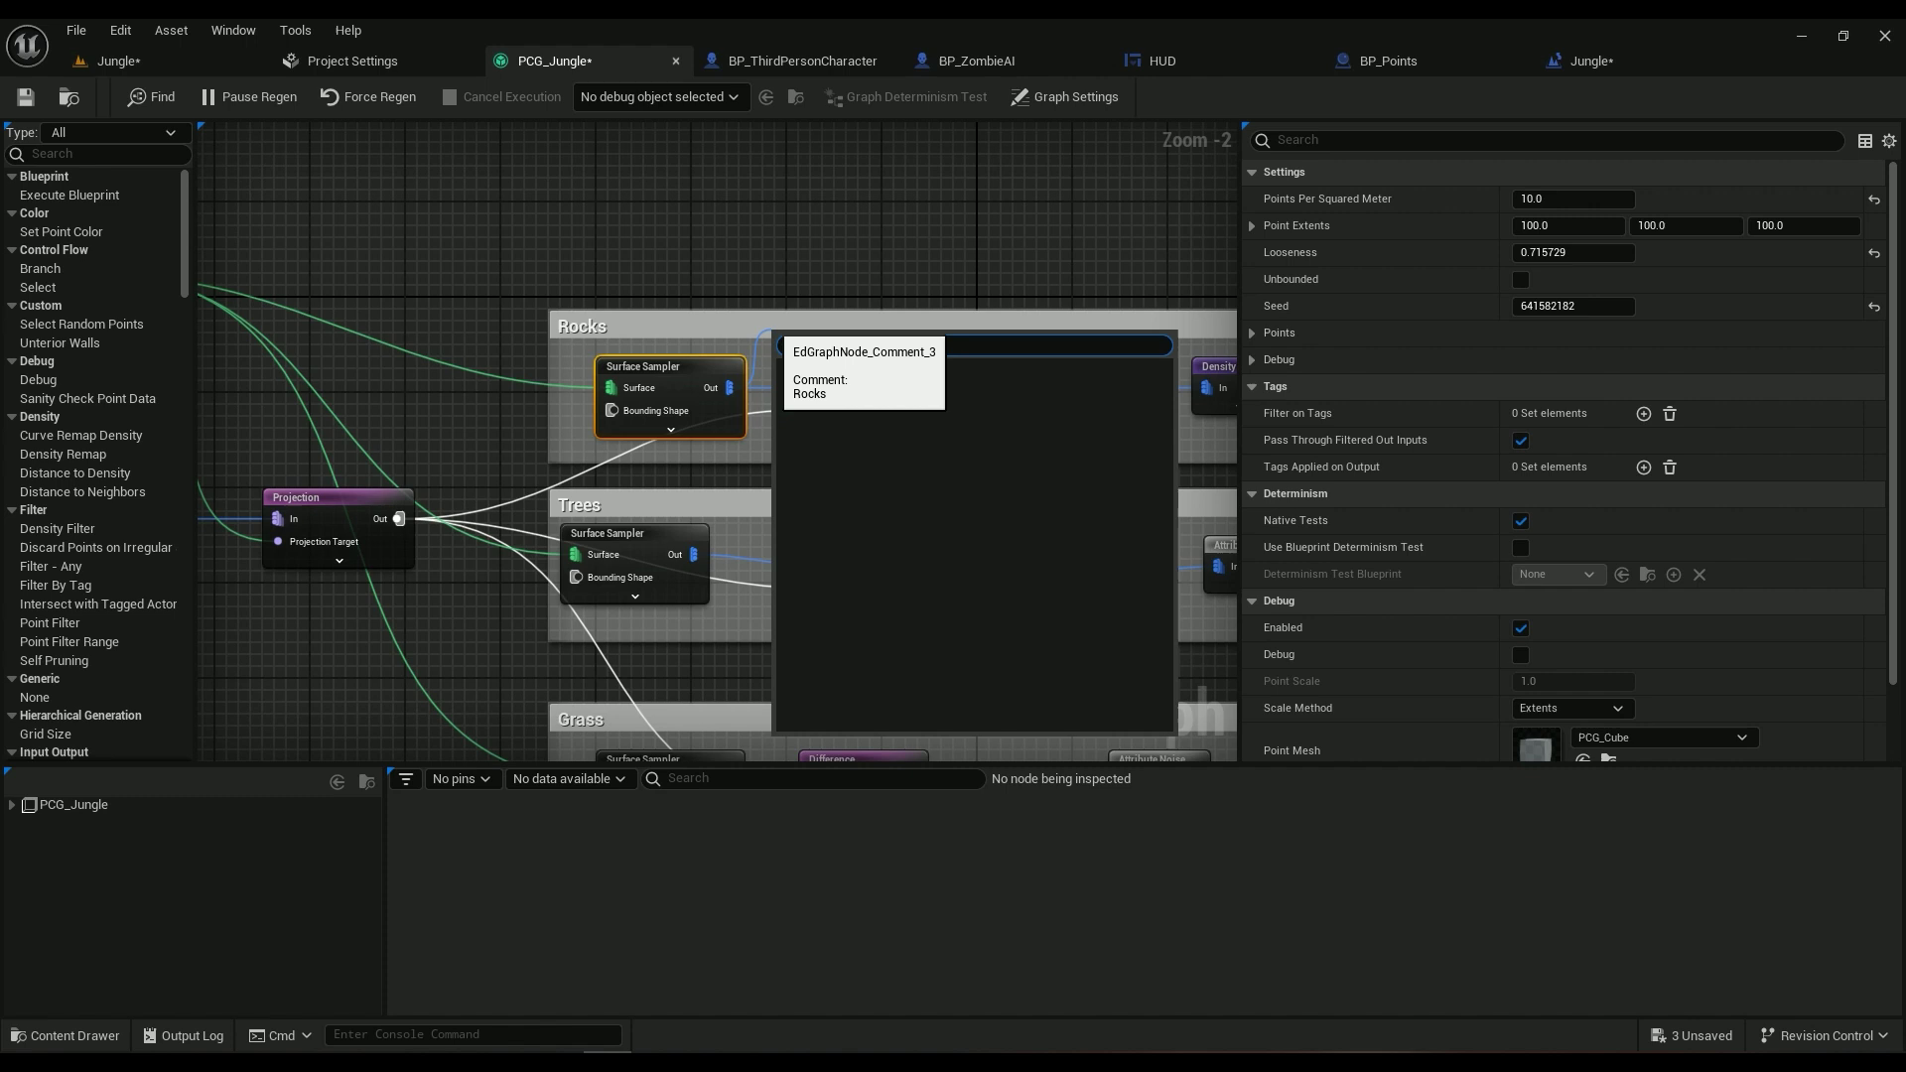
type("dif")
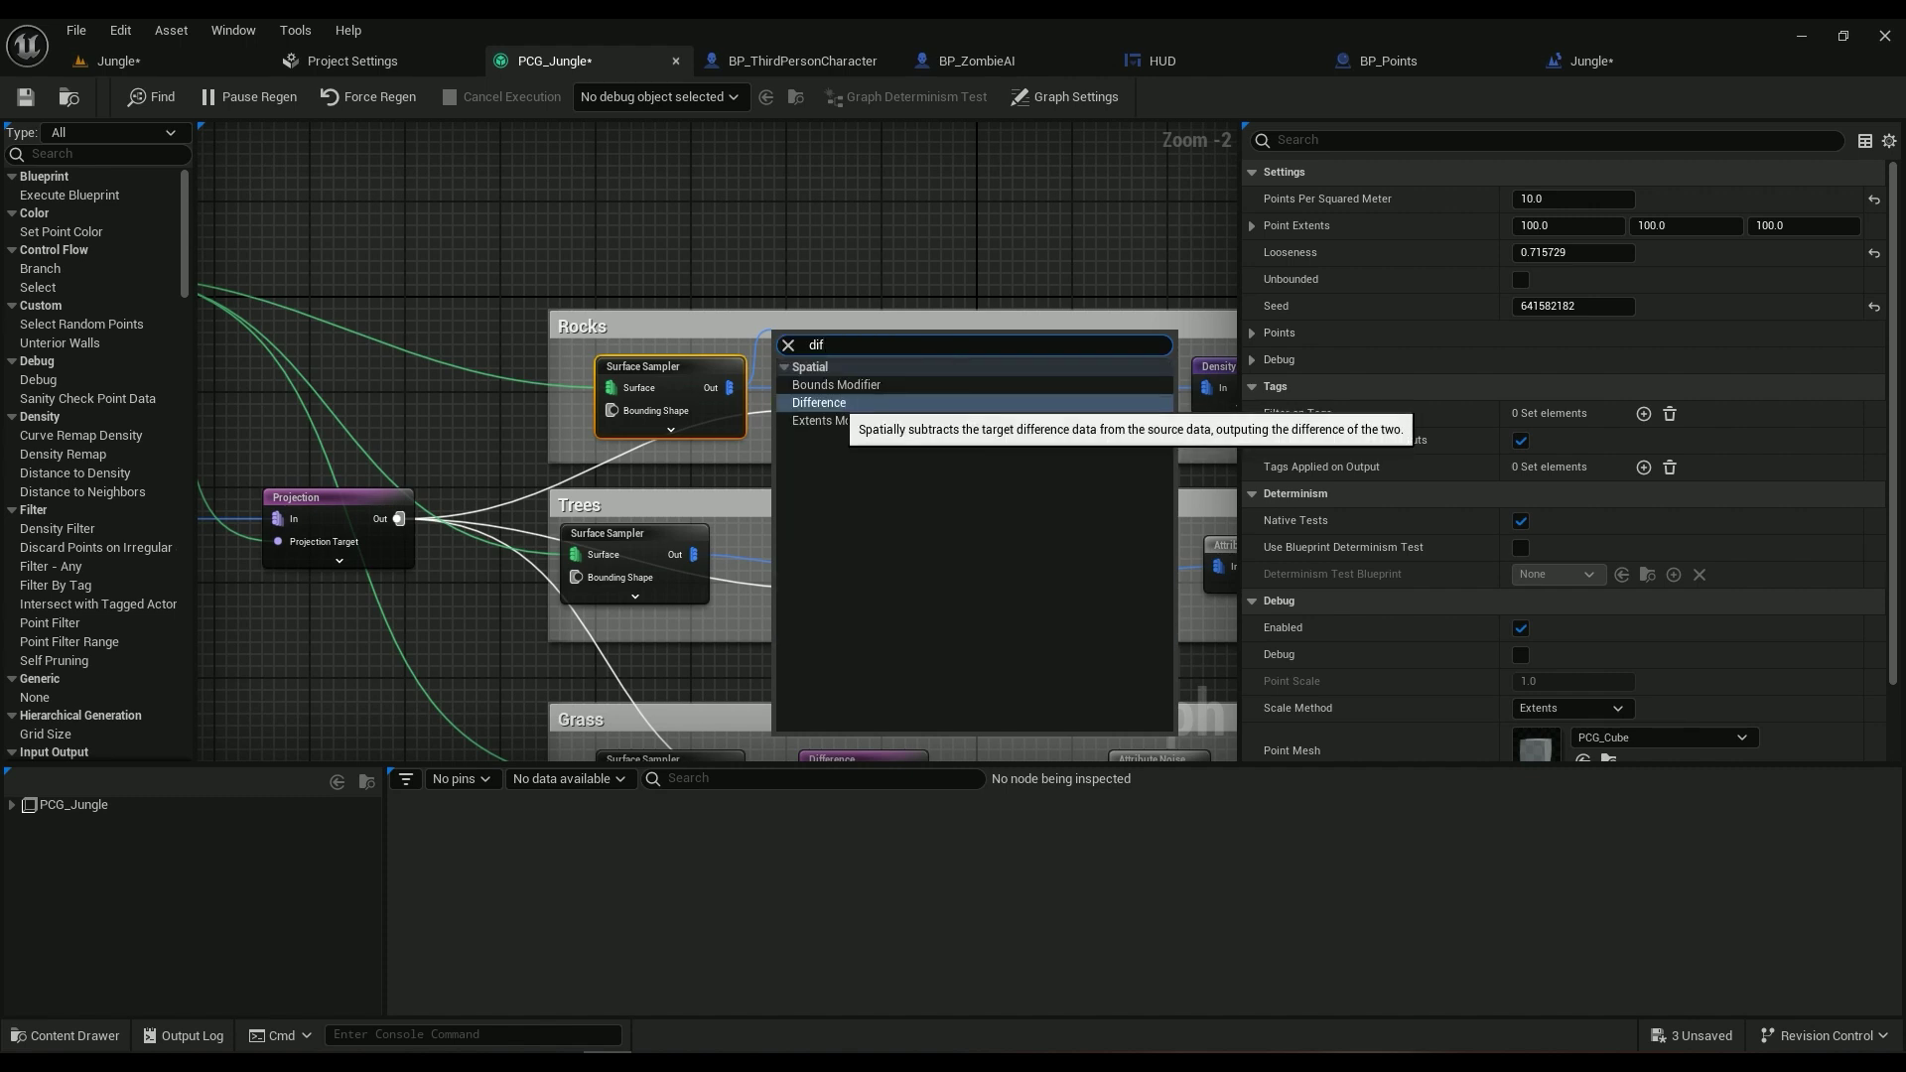
left_click(838, 405)
left_click_drag(875, 344, 874, 249)
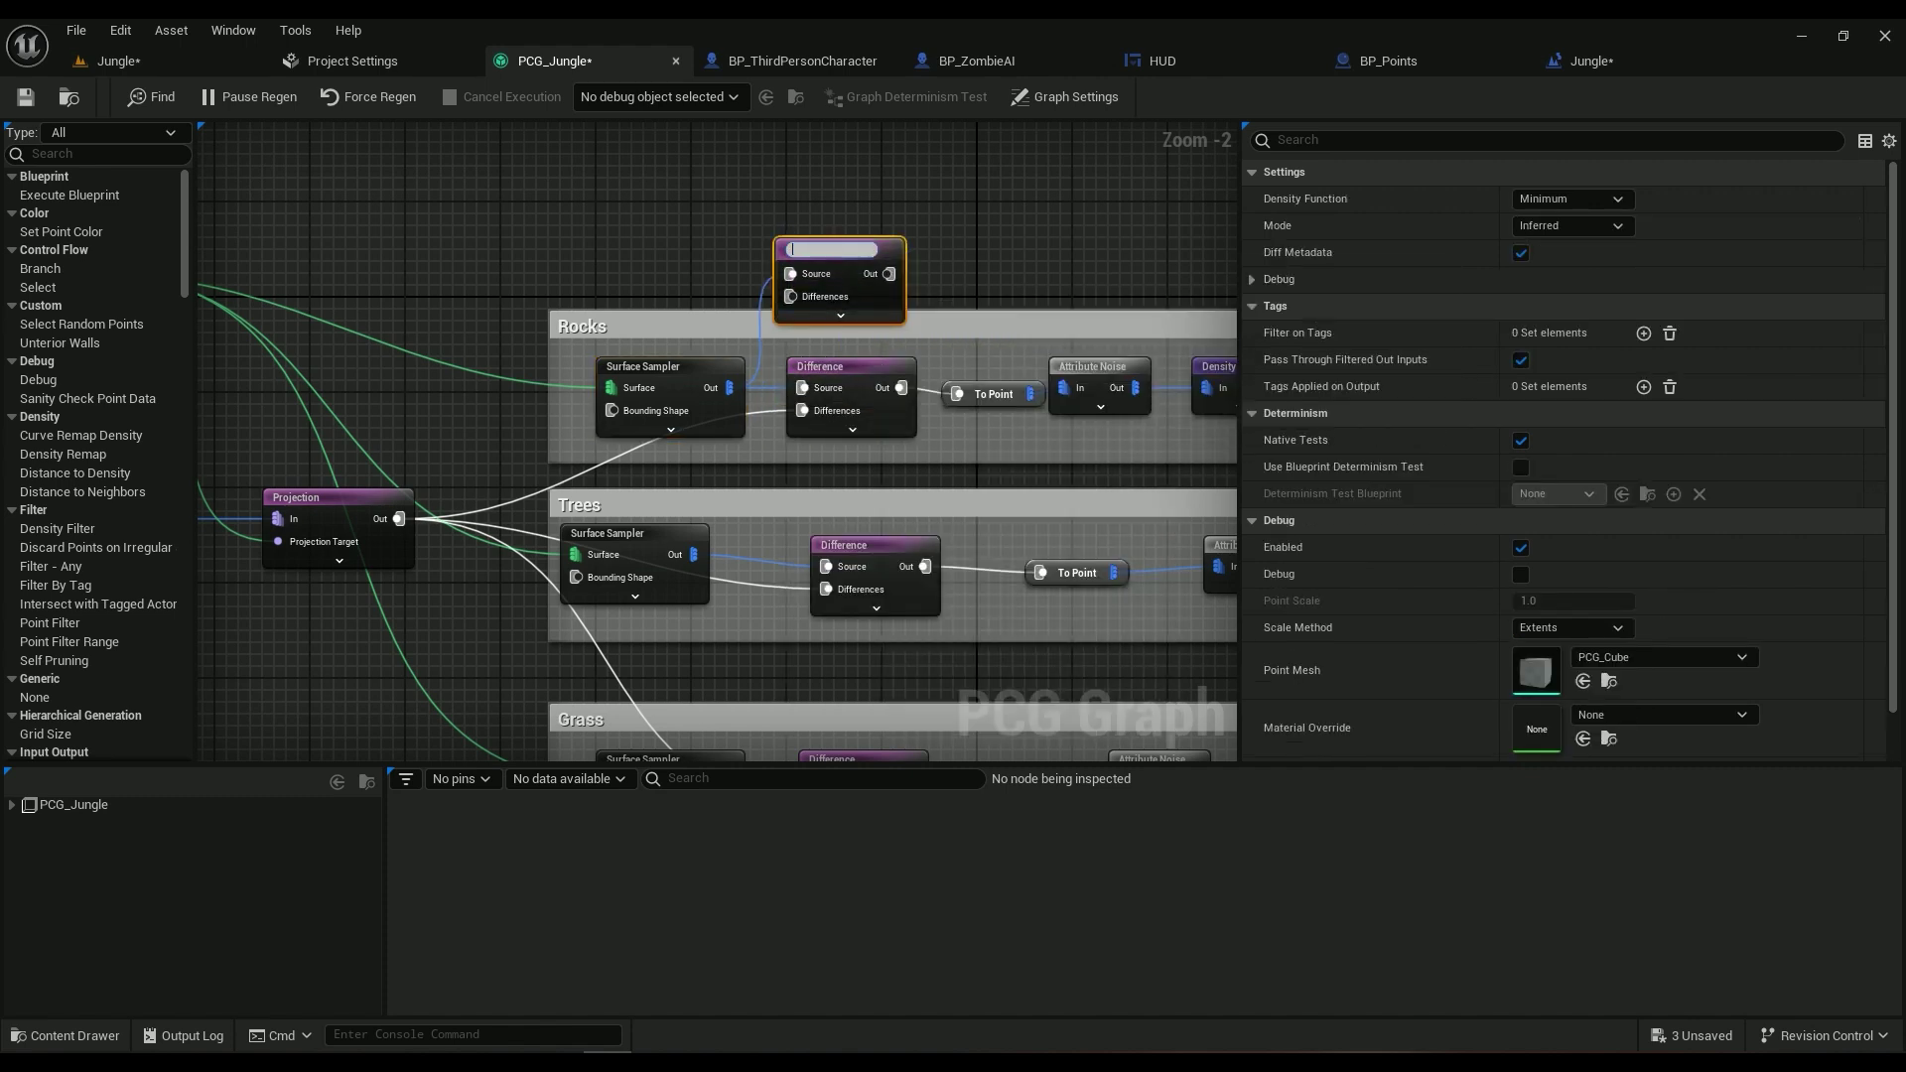
left_click(943, 276)
left_click(833, 248)
key("Delete")
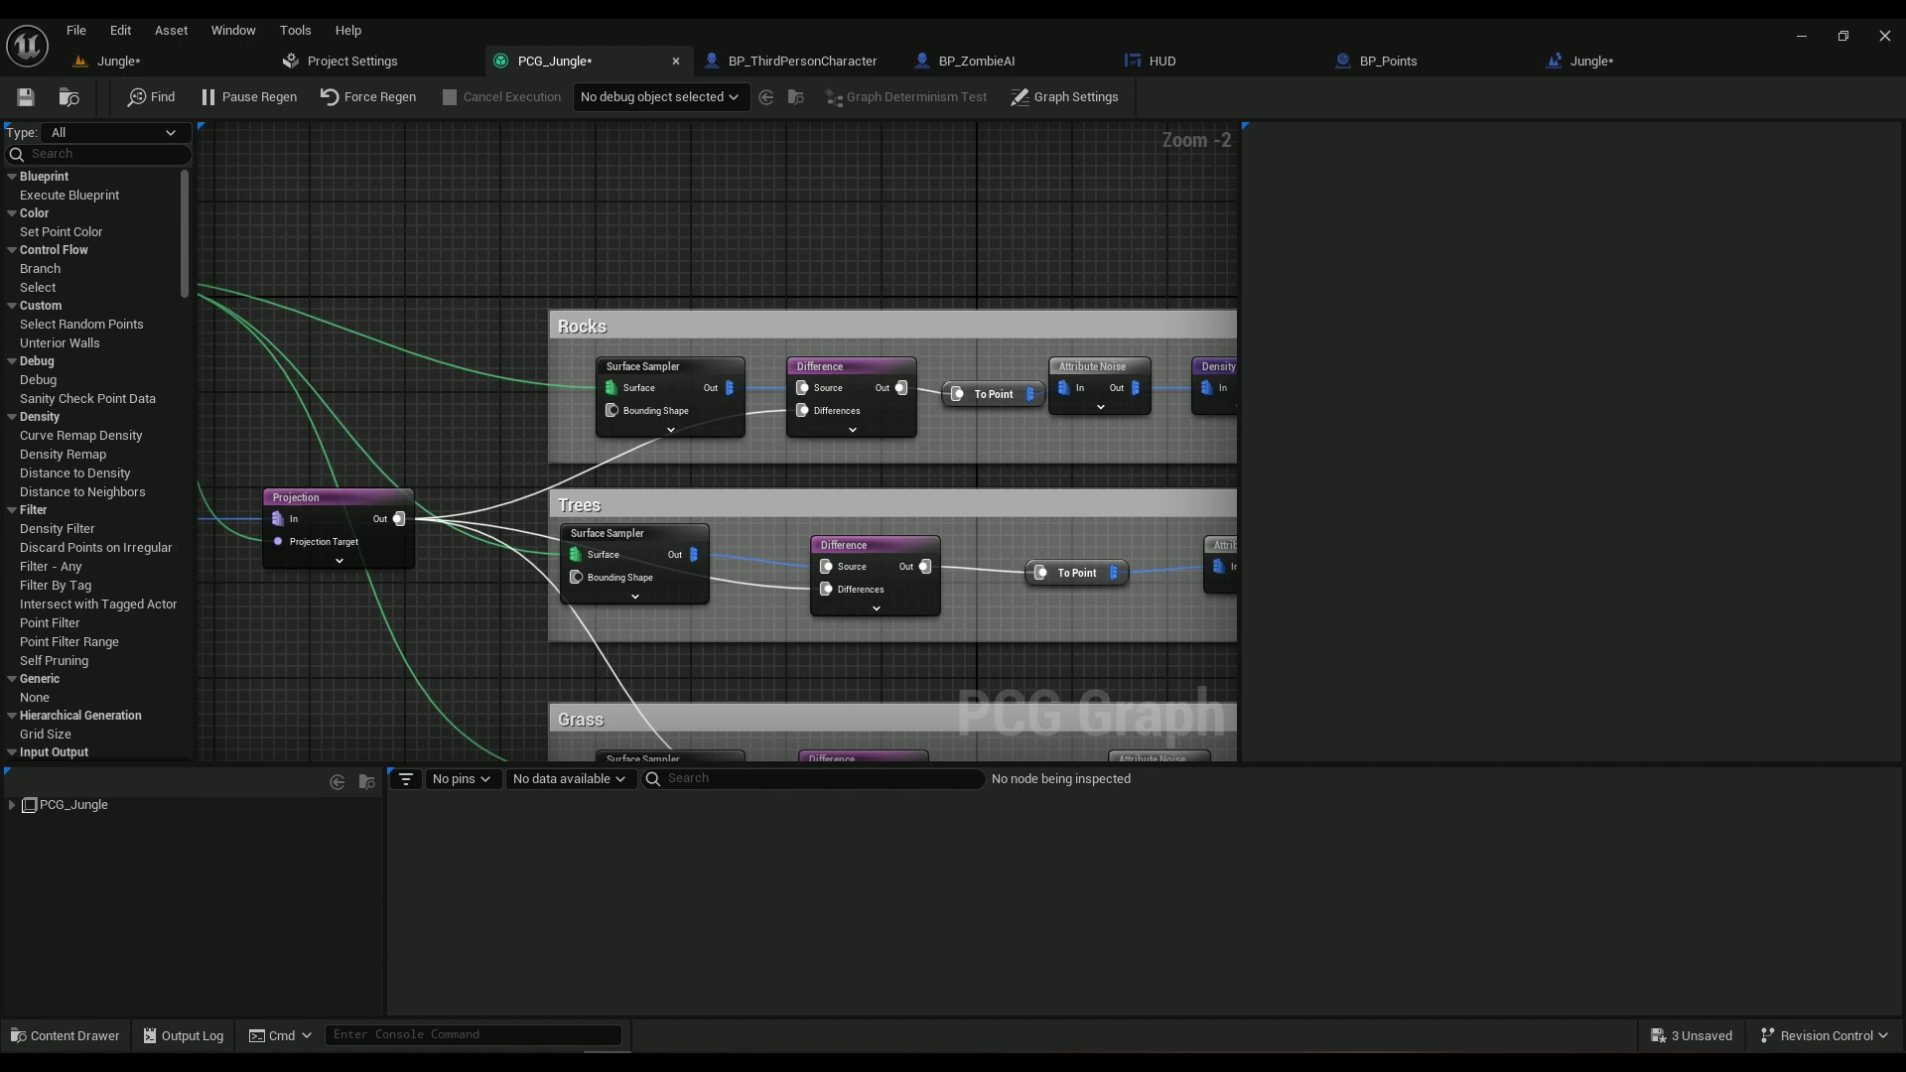
Look over the Jungle level, and examine how the Projection output connects to the Rocks and Trees Difference nodes in the graph
left_click(119, 62)
right_click_drag(586, 556, 749, 556)
left_click(556, 61)
right_click_drag(651, 269, 1037, 318)
scroll(1192, 540, "up", 2)
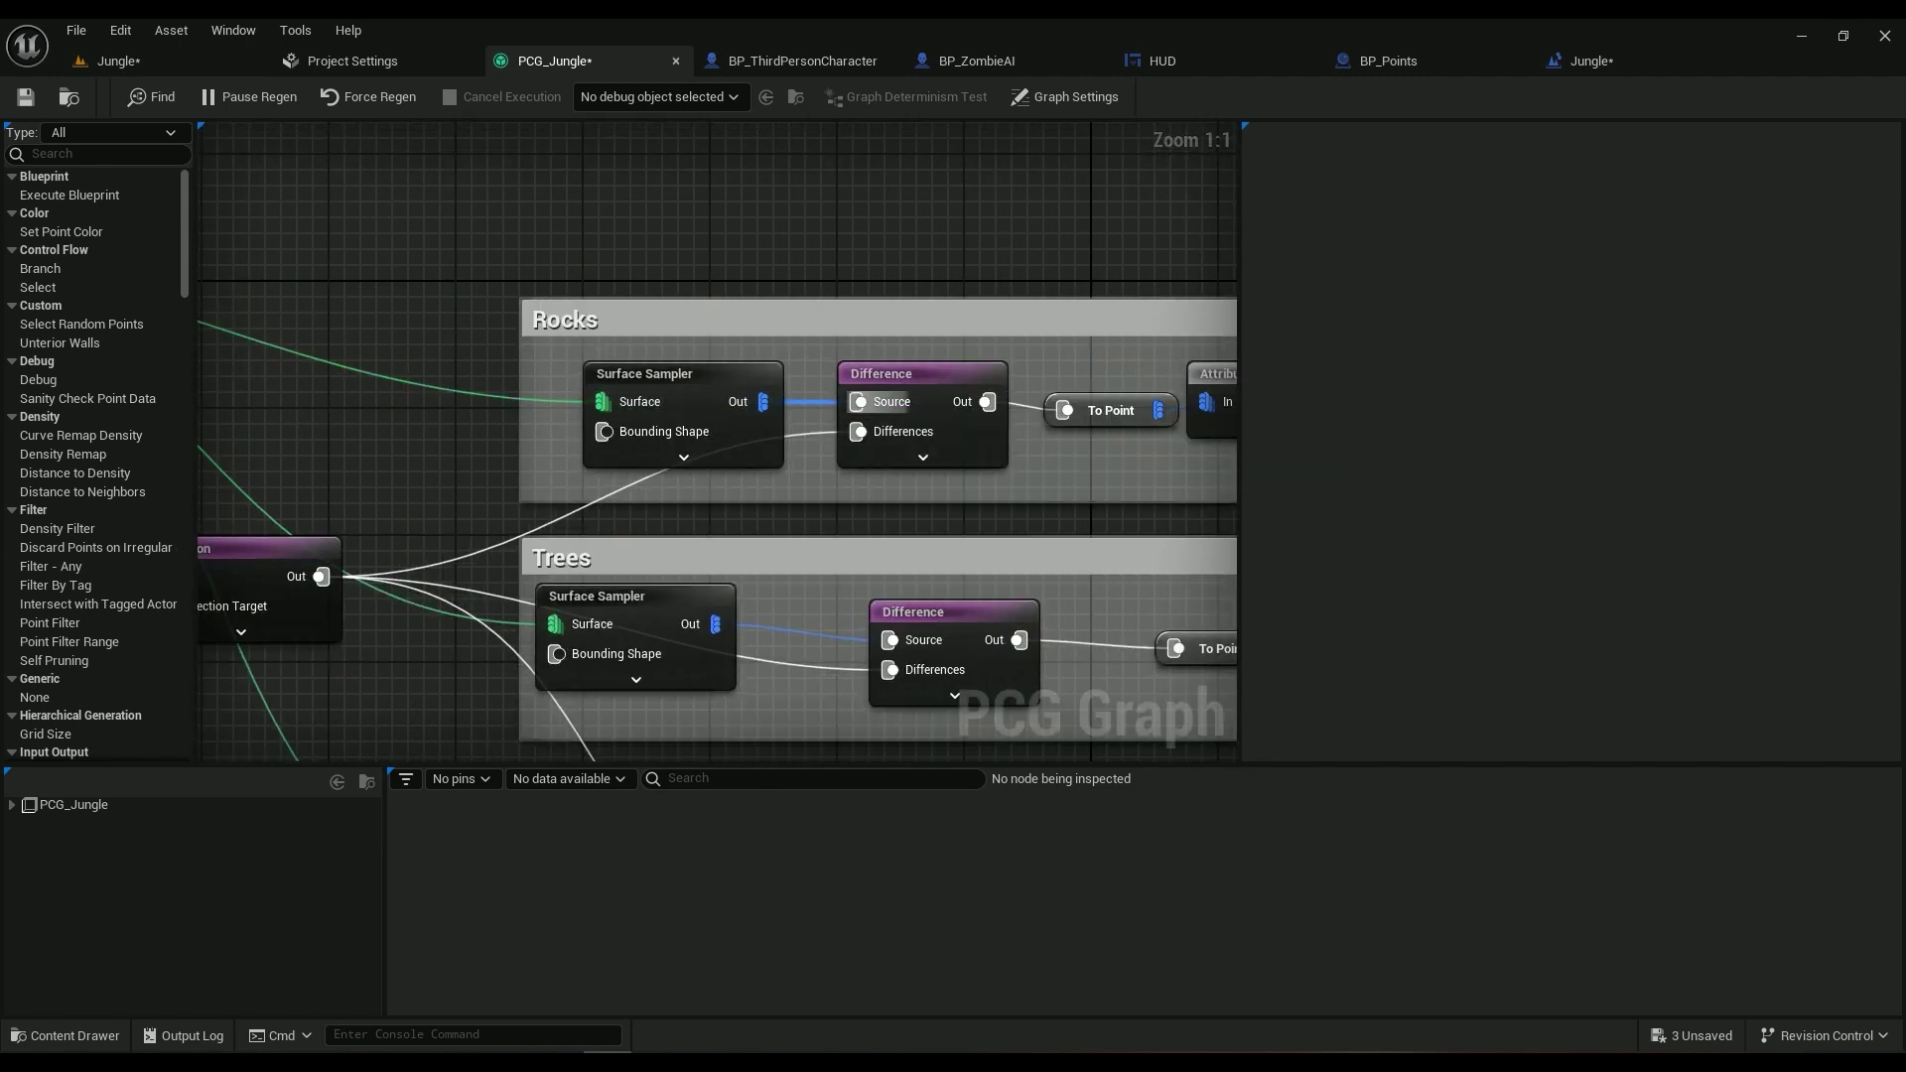
right_click_drag(690, 455, 908, 360)
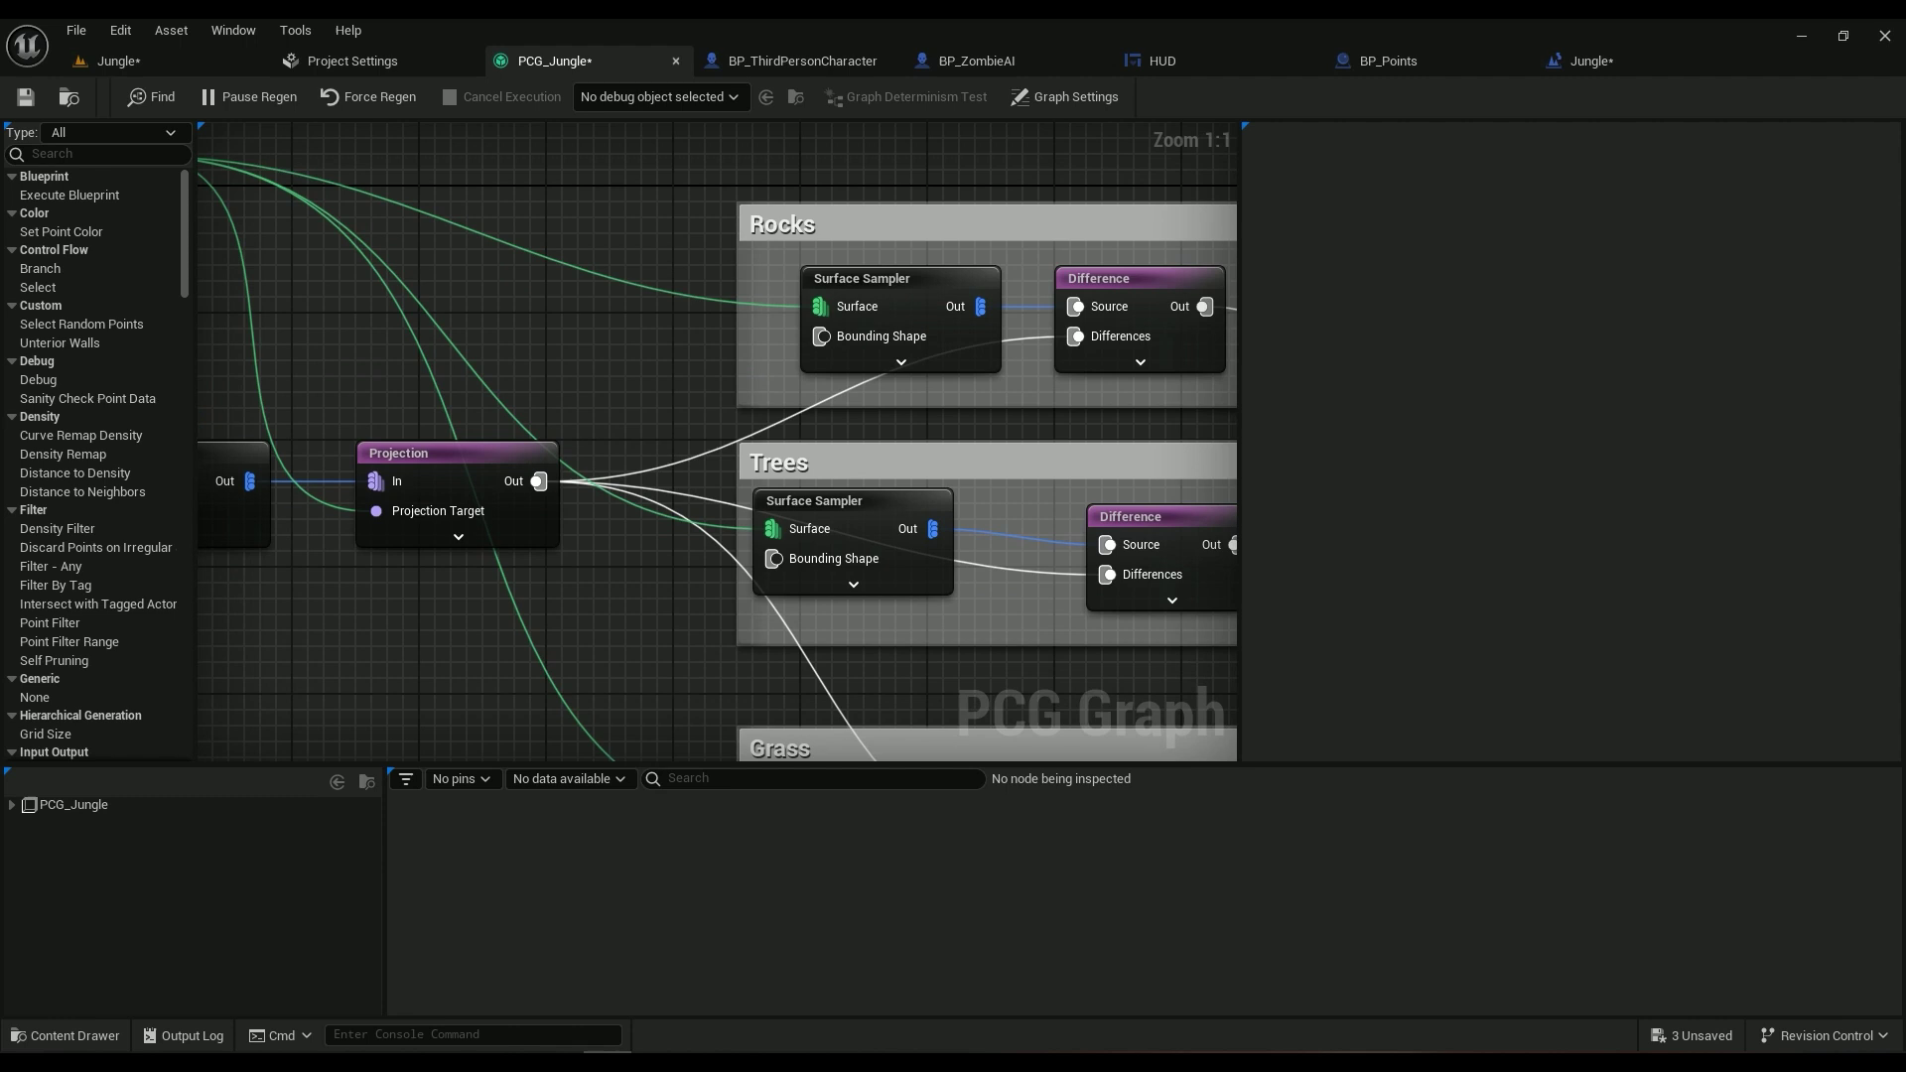
Follow the Projection output into the Rocks group, enable Debug on the Rocks Difference node, and check its points in the Jungle level
right_click_drag(505, 430, 872, 412)
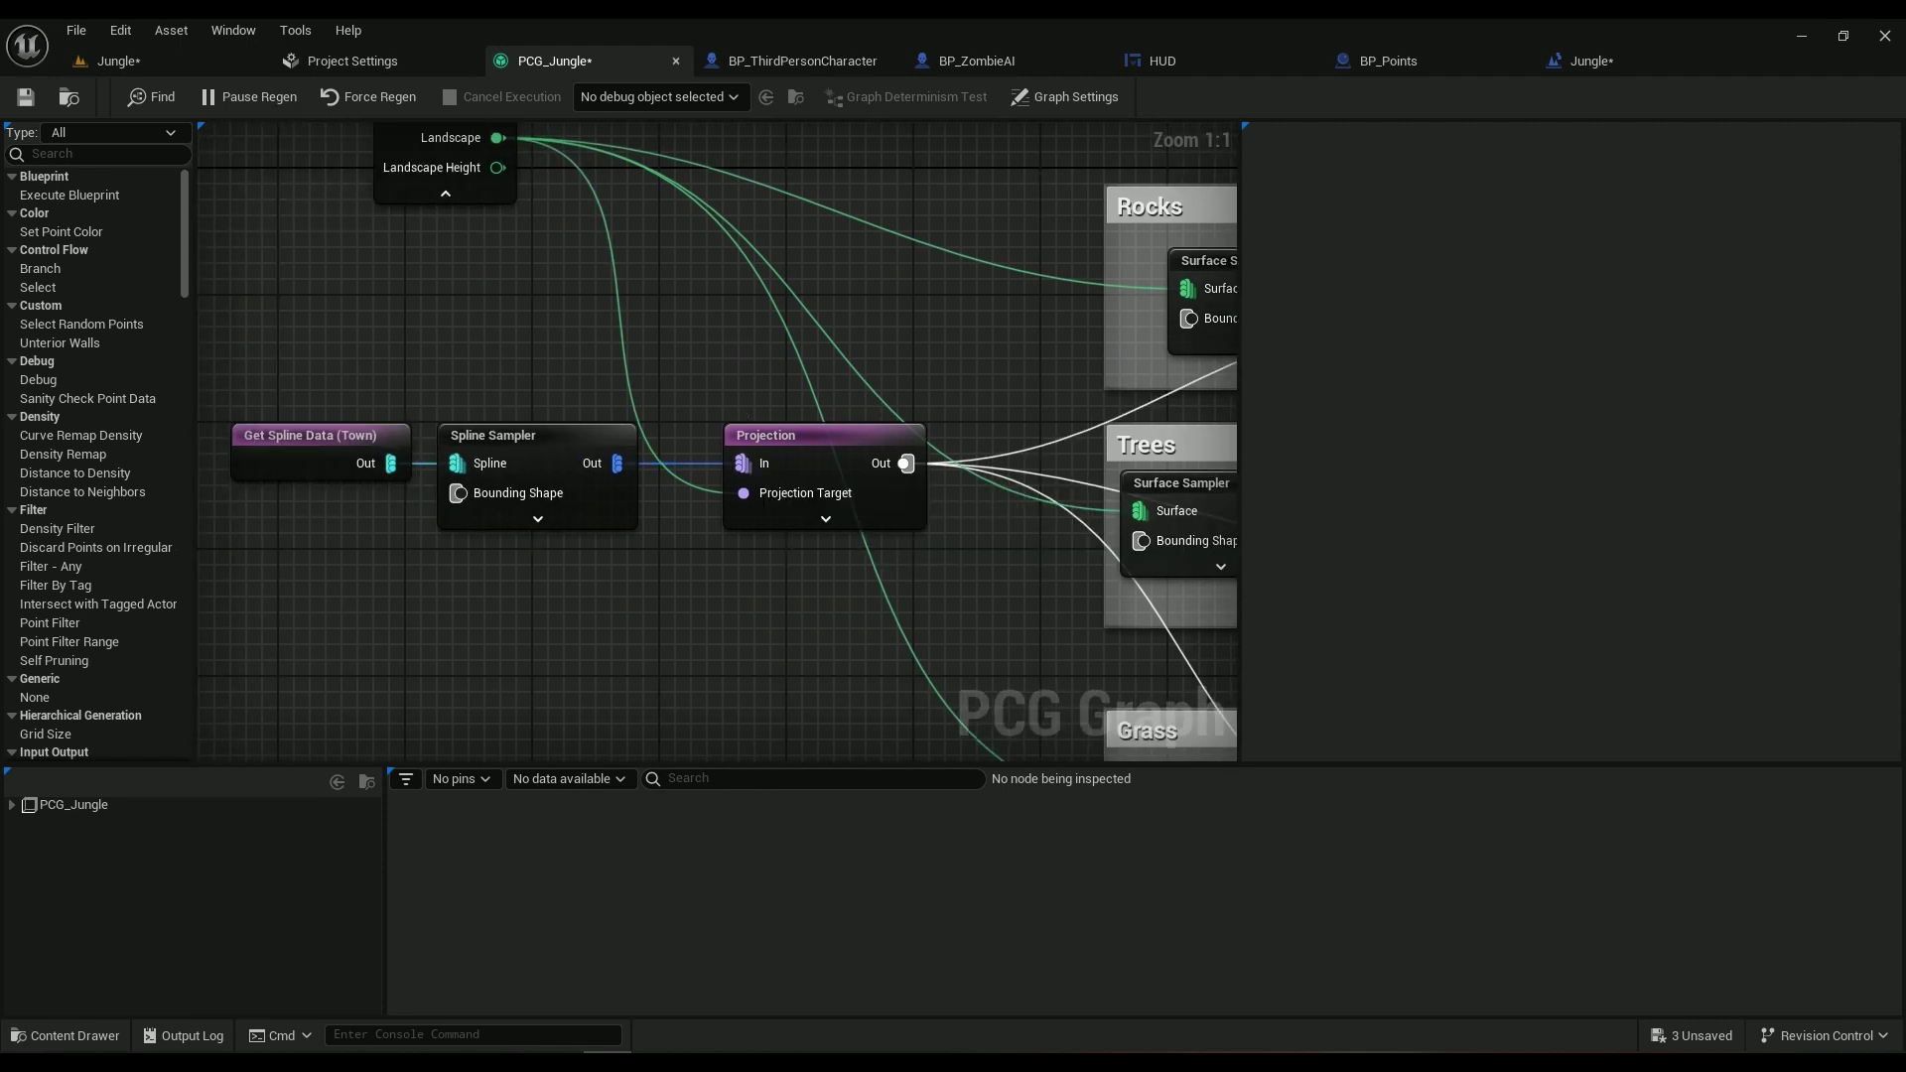
right_click_drag(1044, 348, 447, 377)
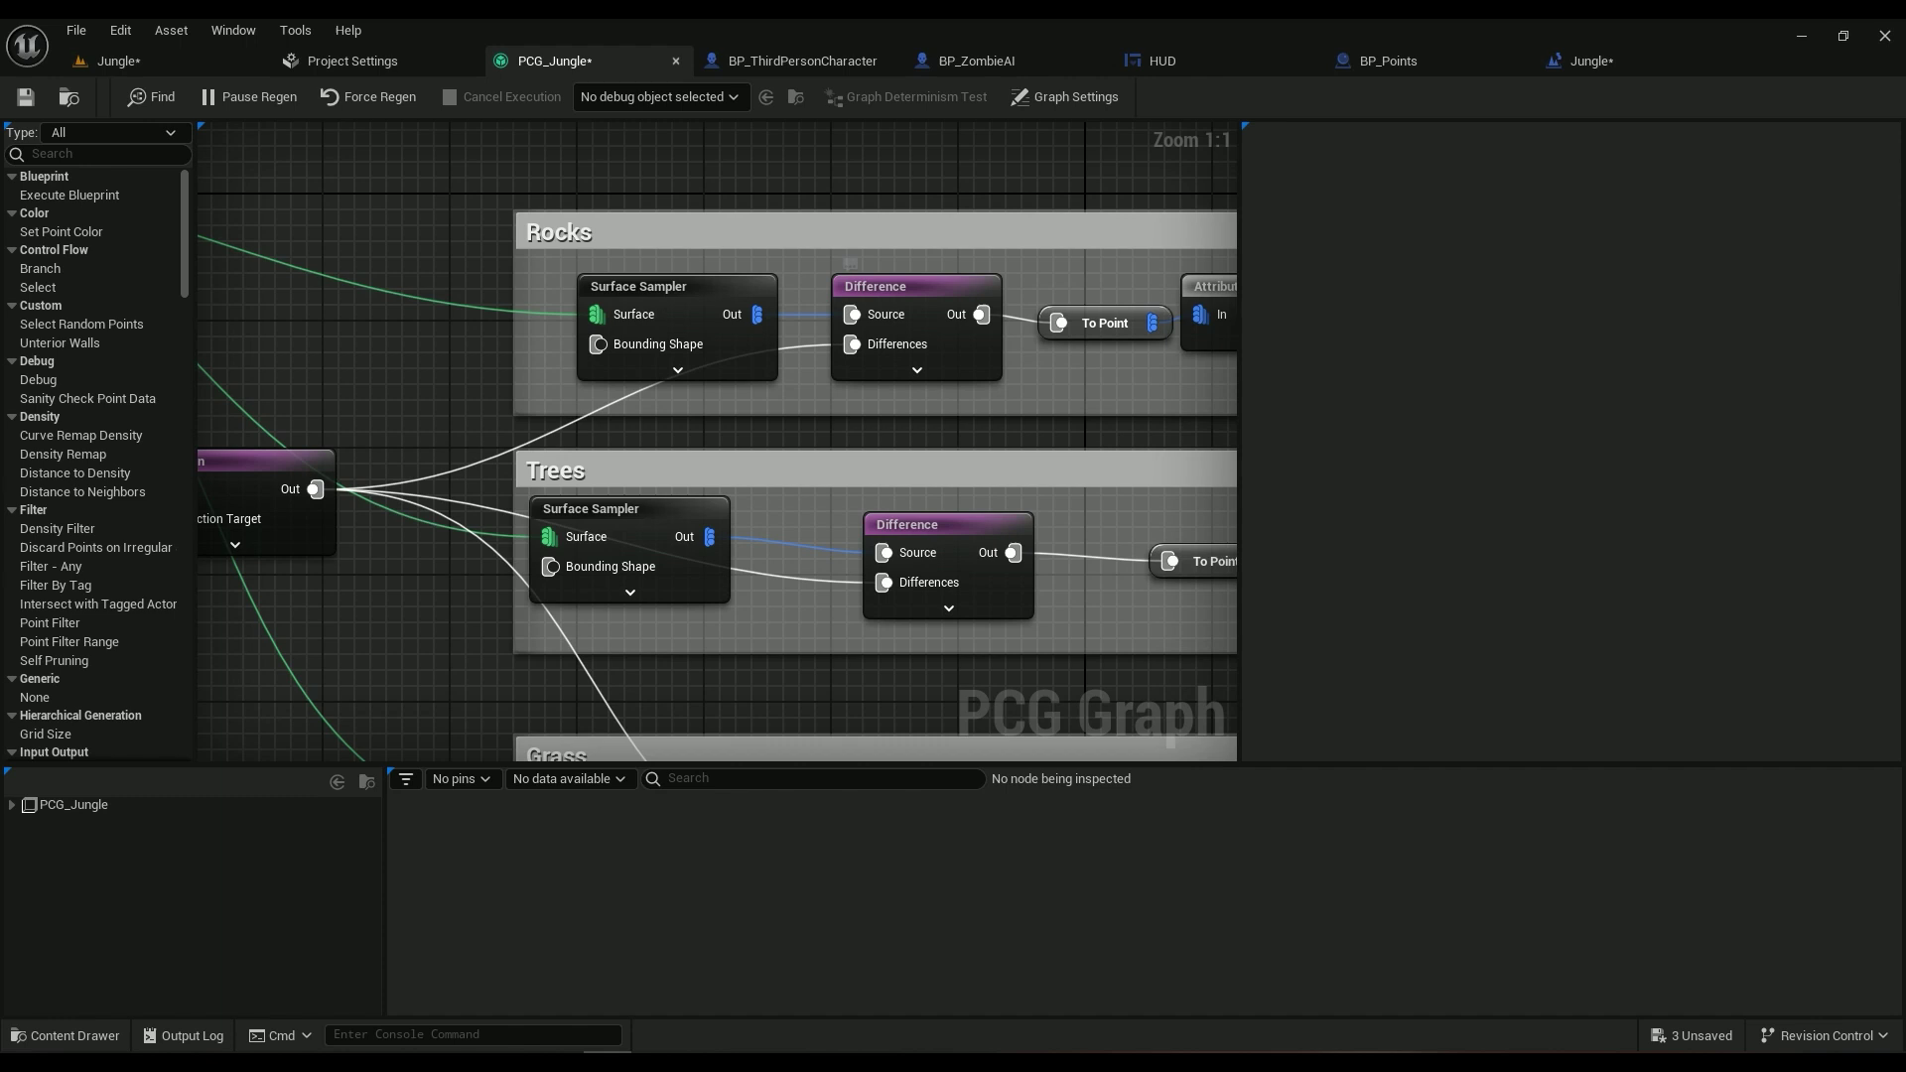
right_click_drag(970, 164, 514, 204)
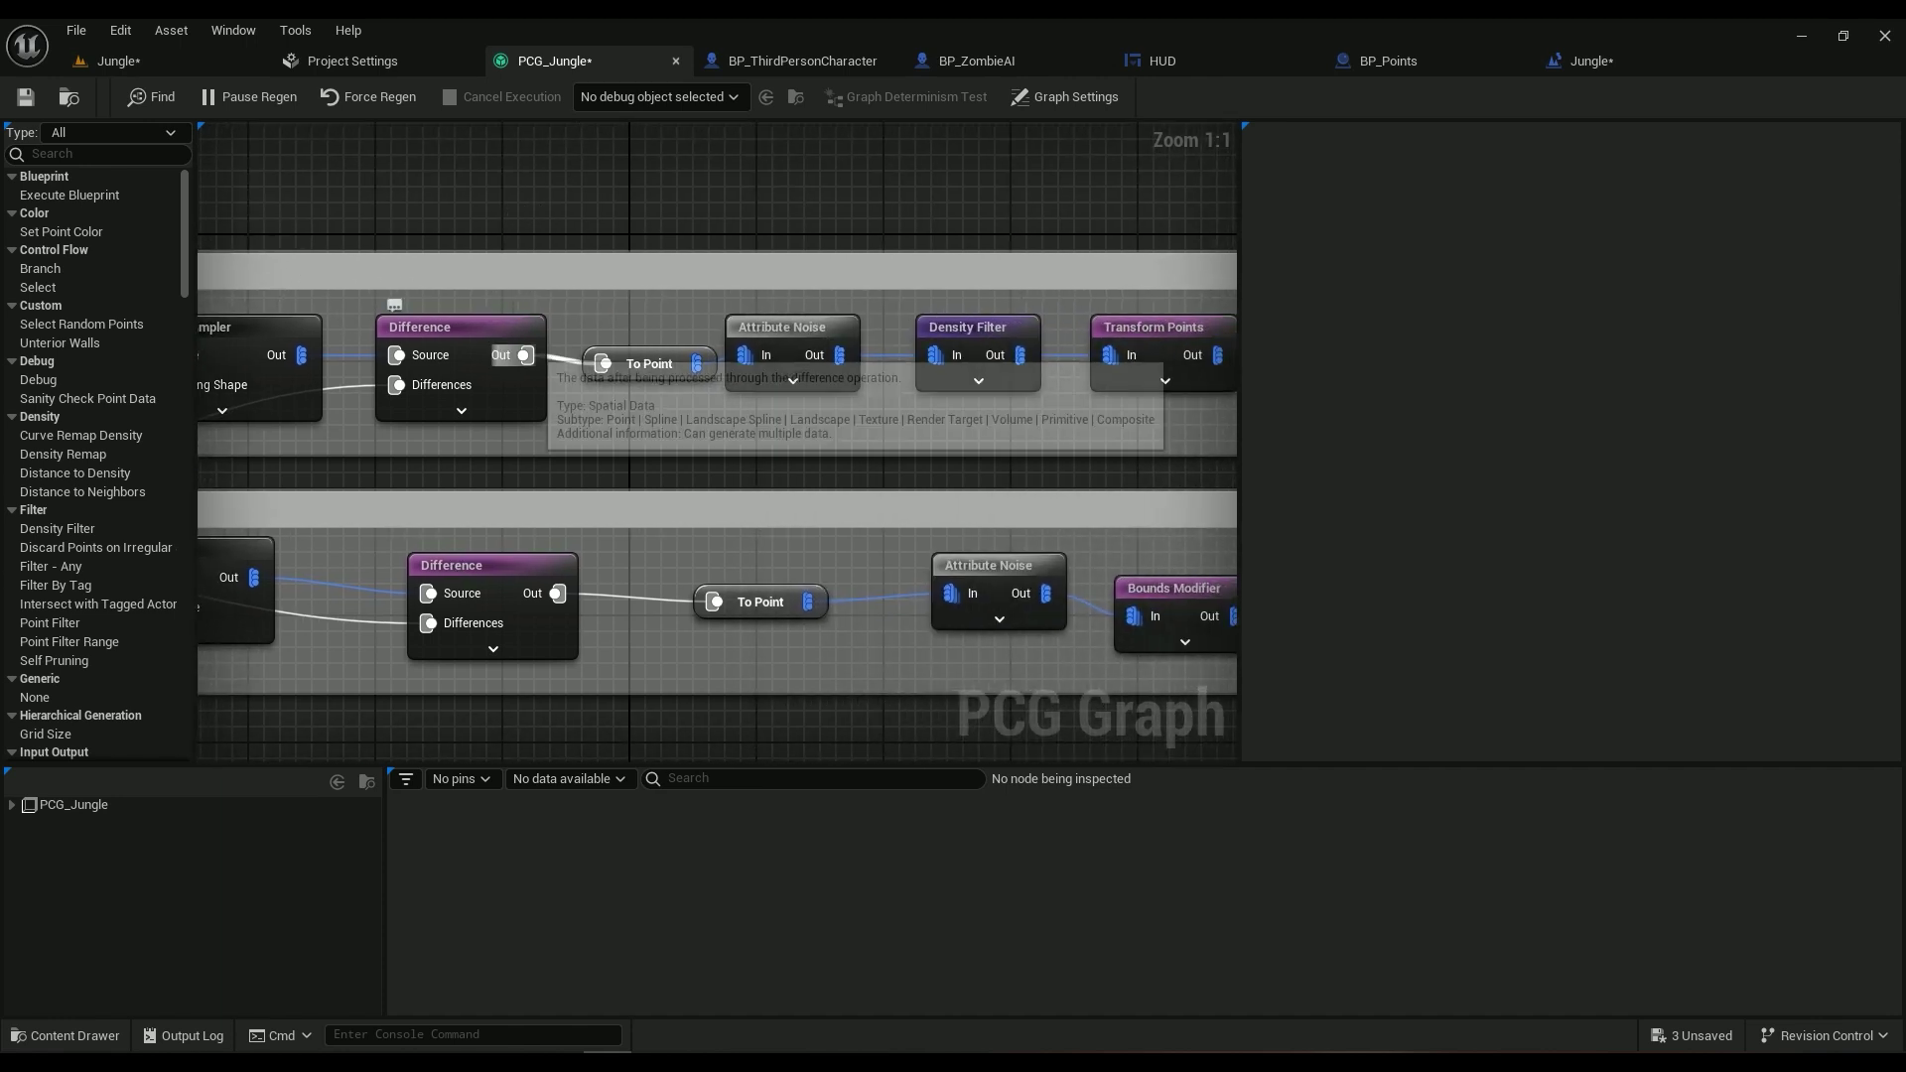
left_click(780, 327)
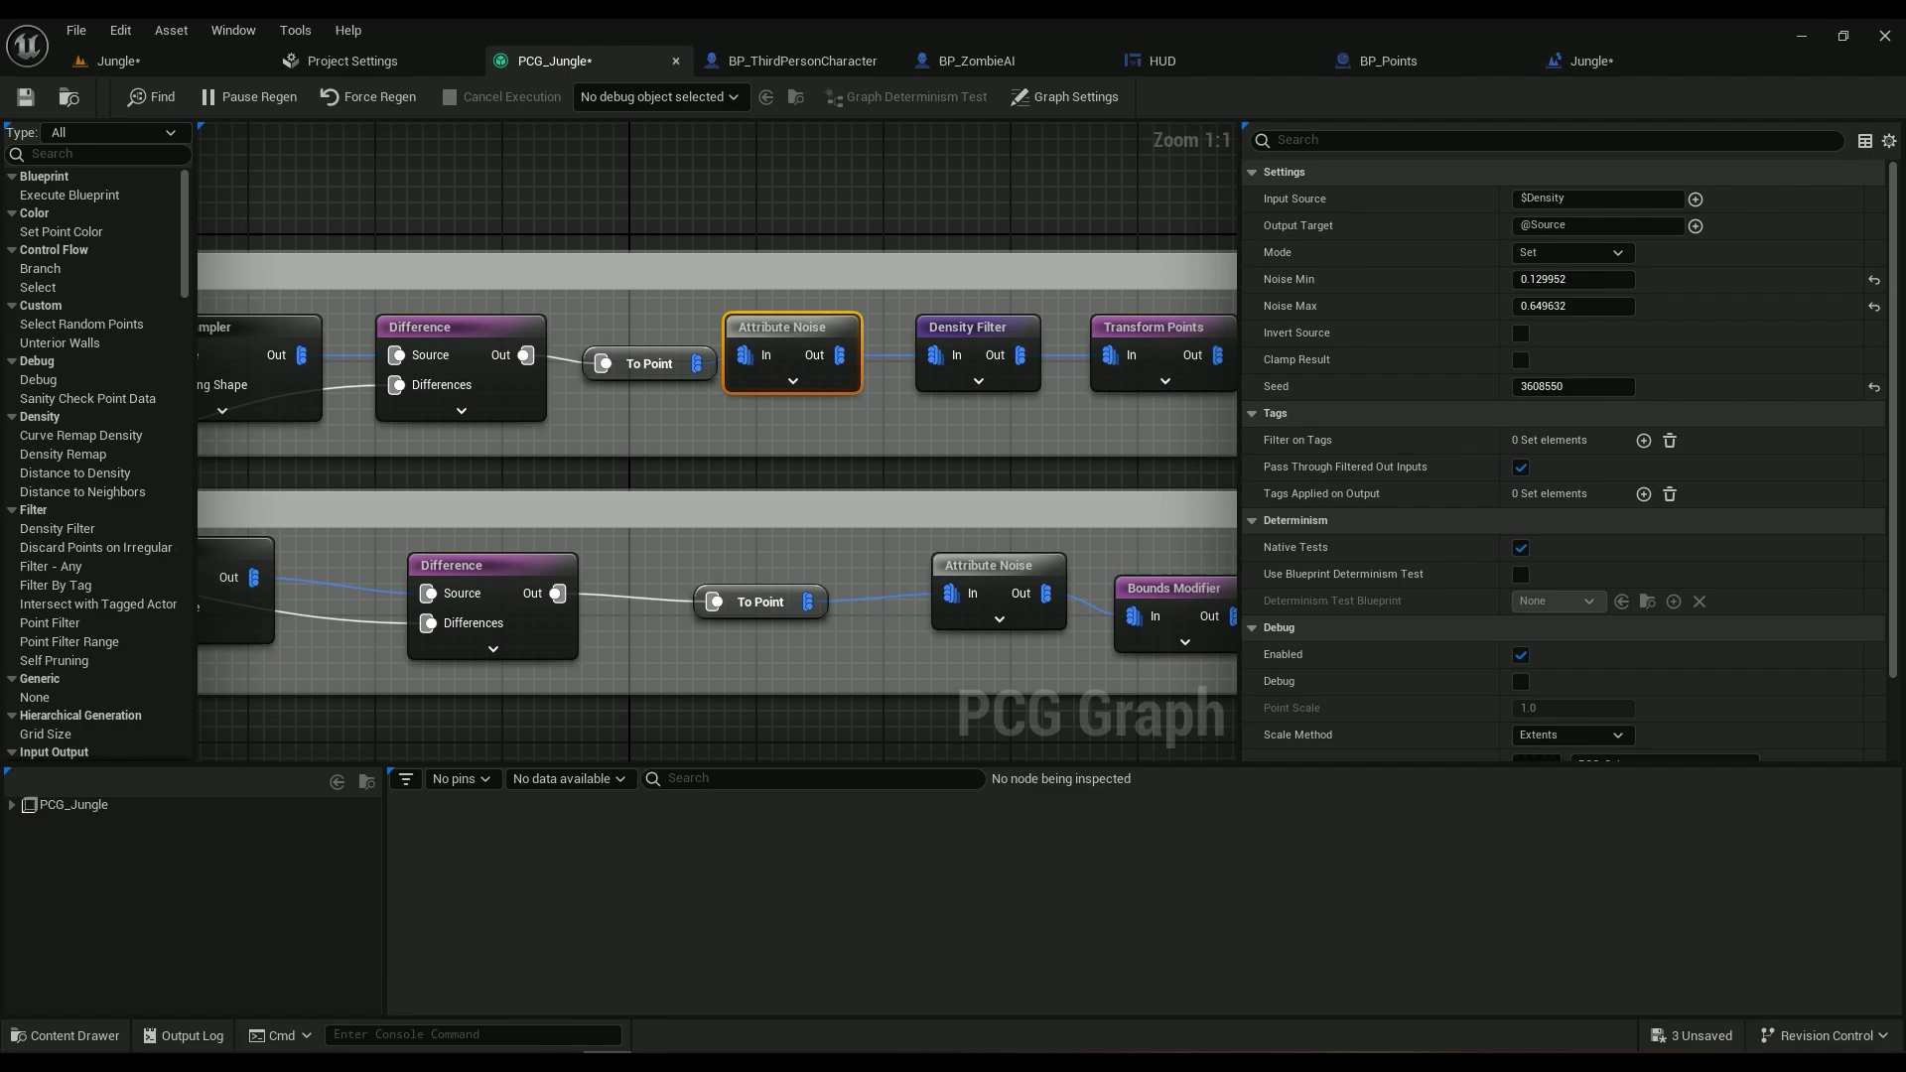
right_click_drag(376, 312, 517, 353)
left_click(518, 355)
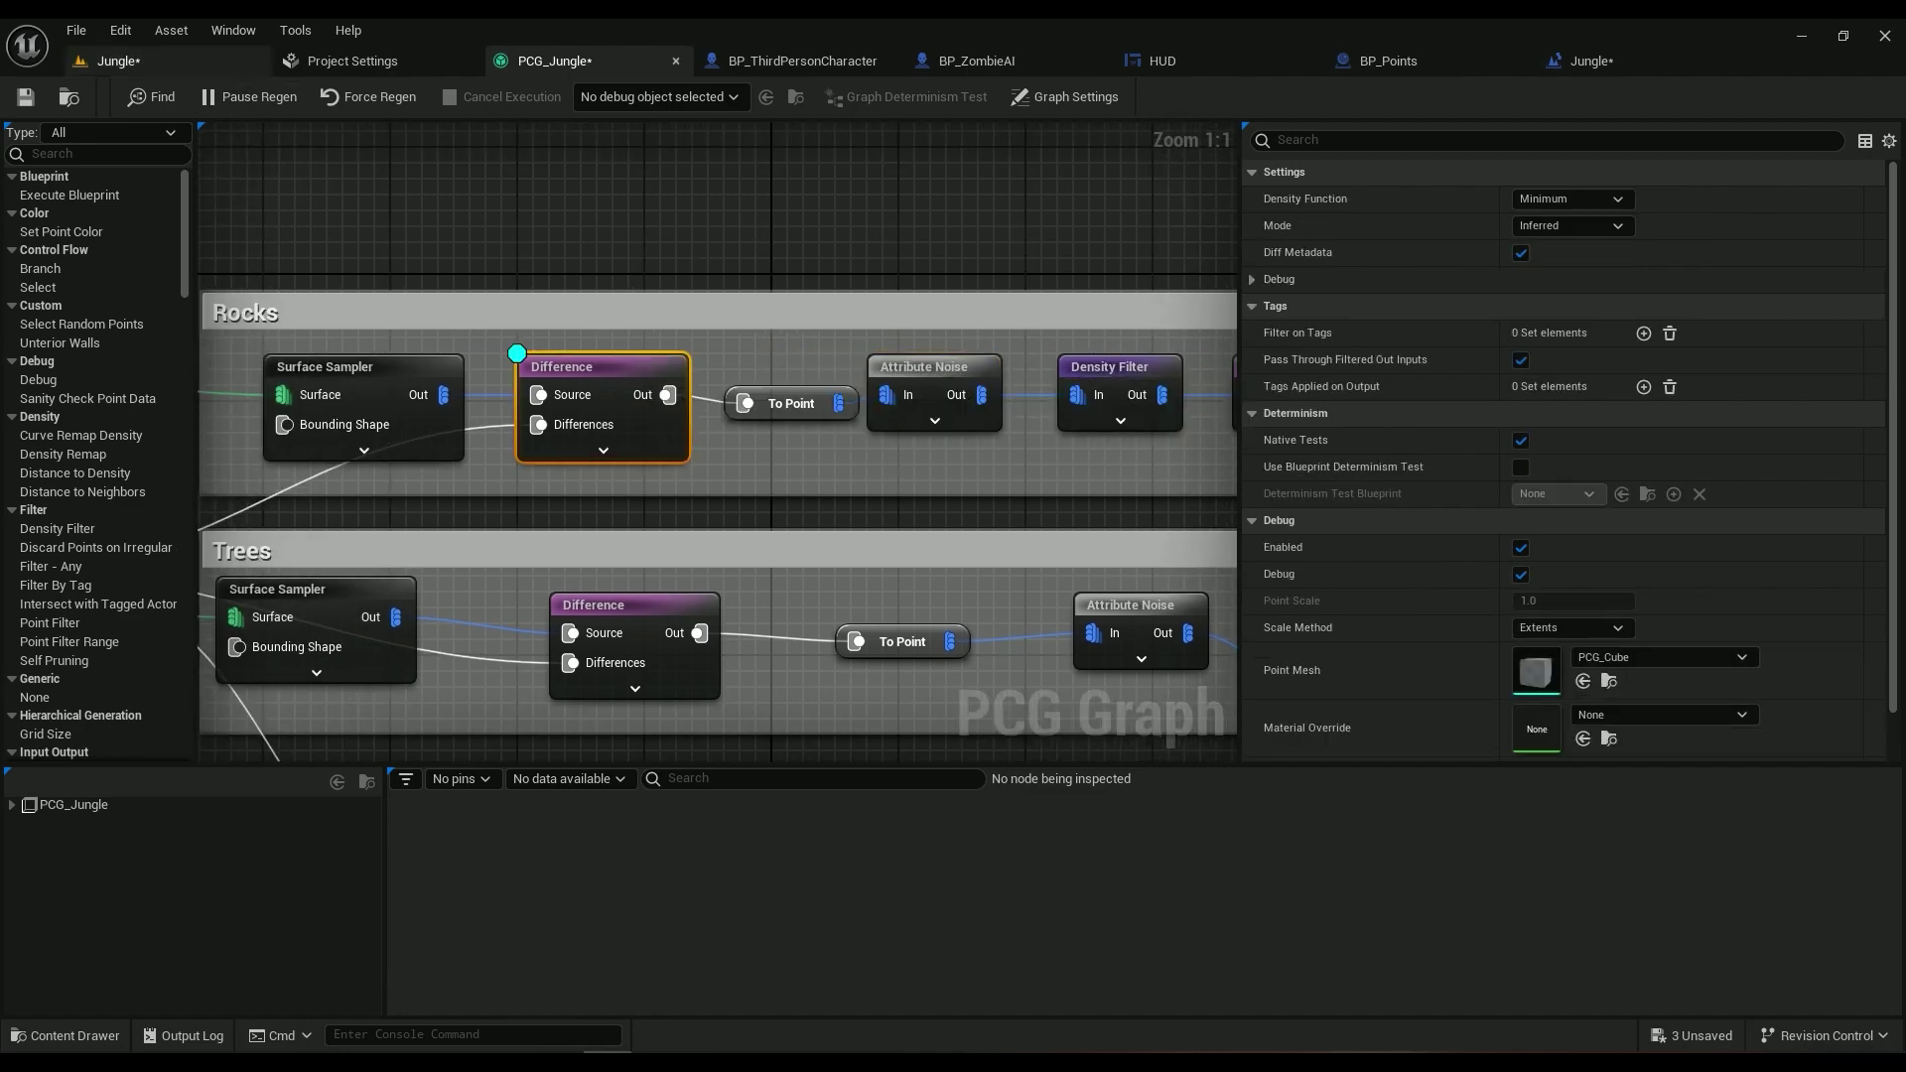
left_click(210, 62)
right_click_drag(555, 496, 347, 546)
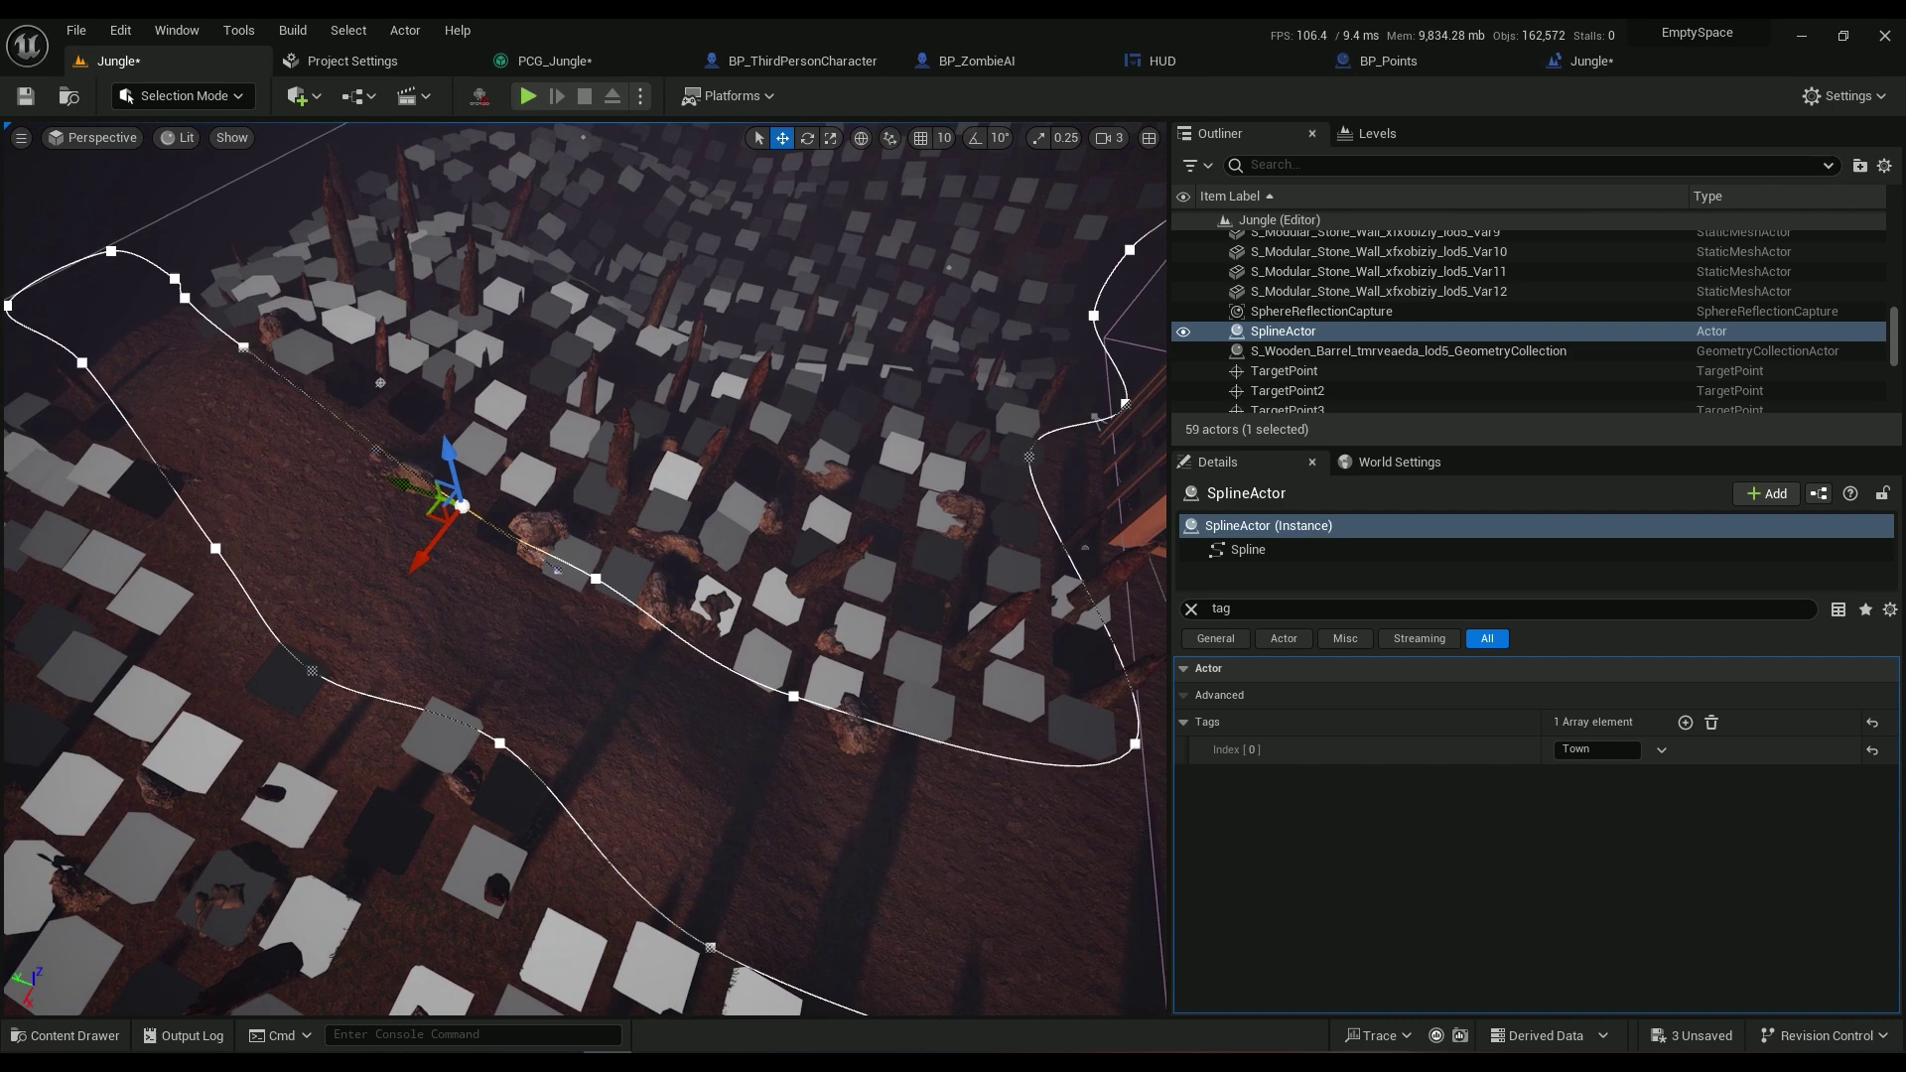
Float the PCG_Jungle graph window over the level, switch debugging from the Rocks Surface Sampler to the Difference node, and inspect points around the spline
left_click_drag(556, 62, 1144, 484)
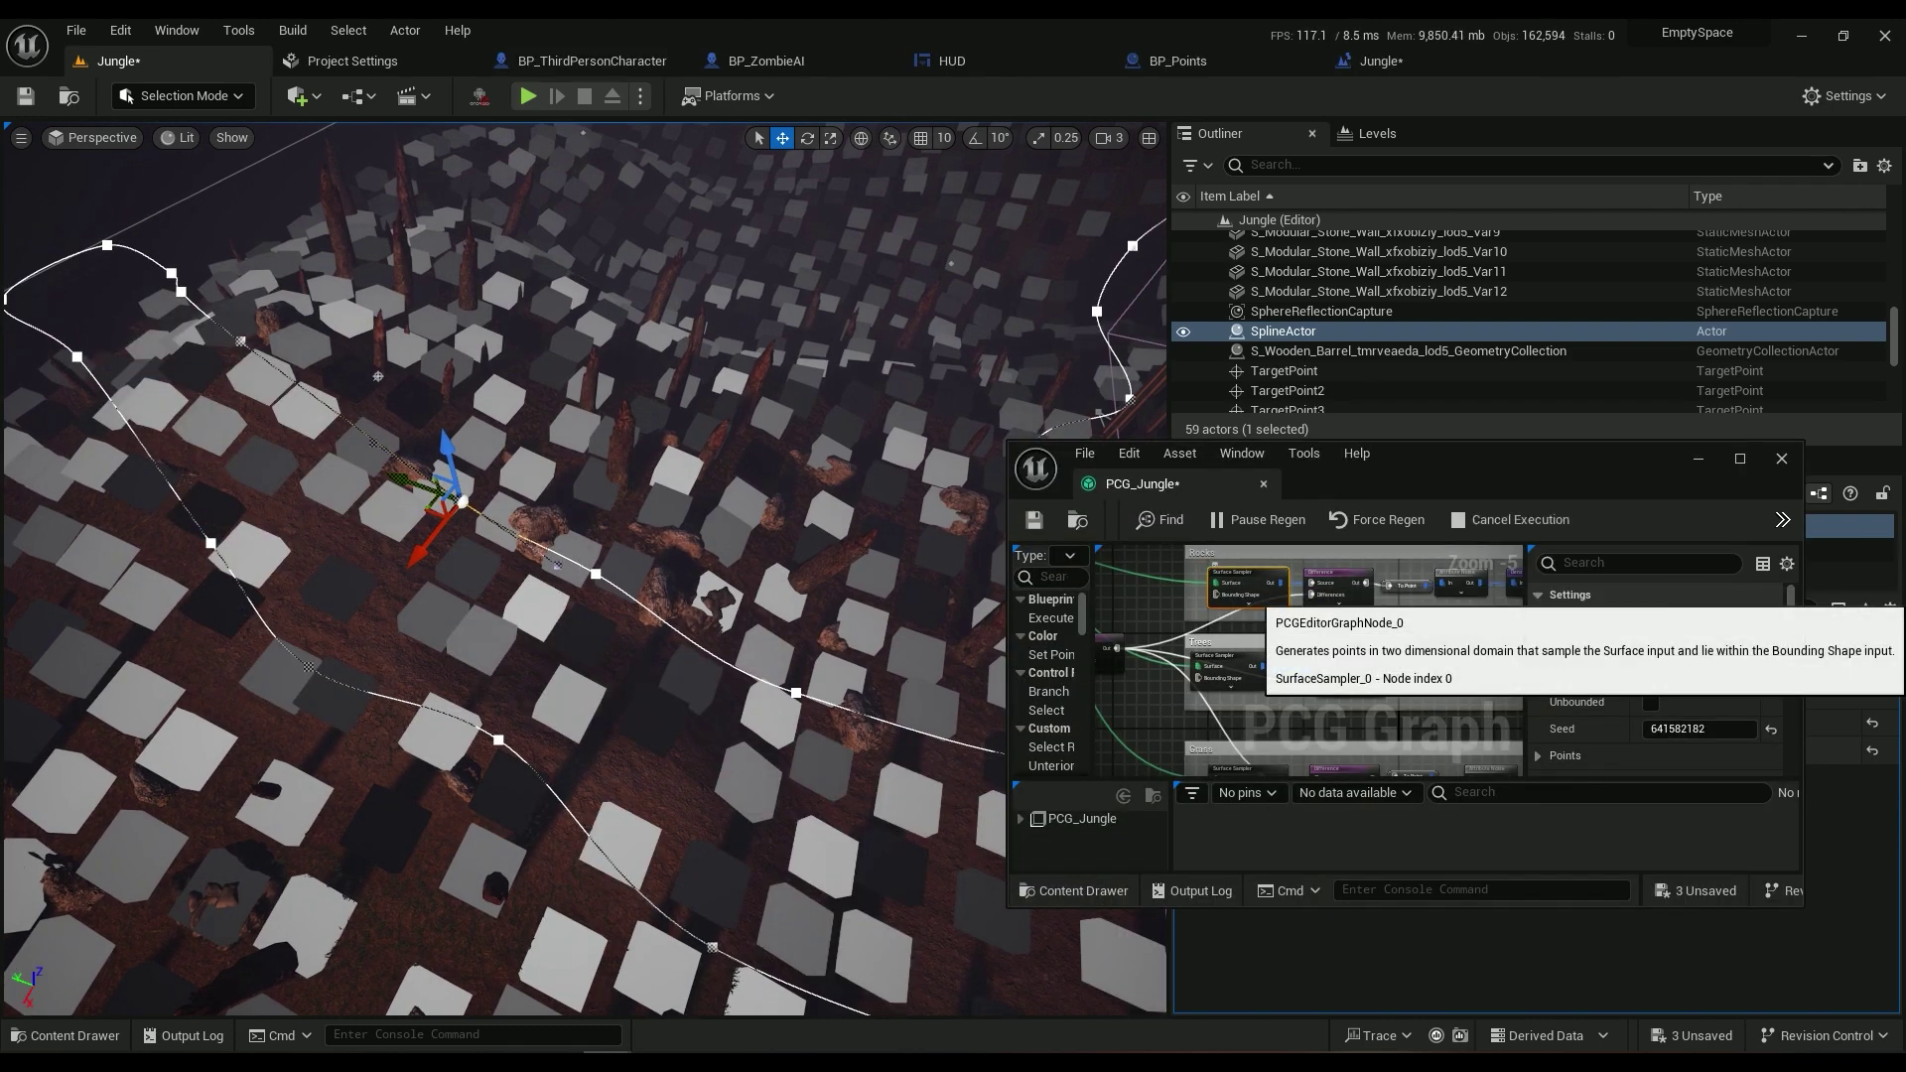
key("d")
left_click(1327, 573)
key("d")
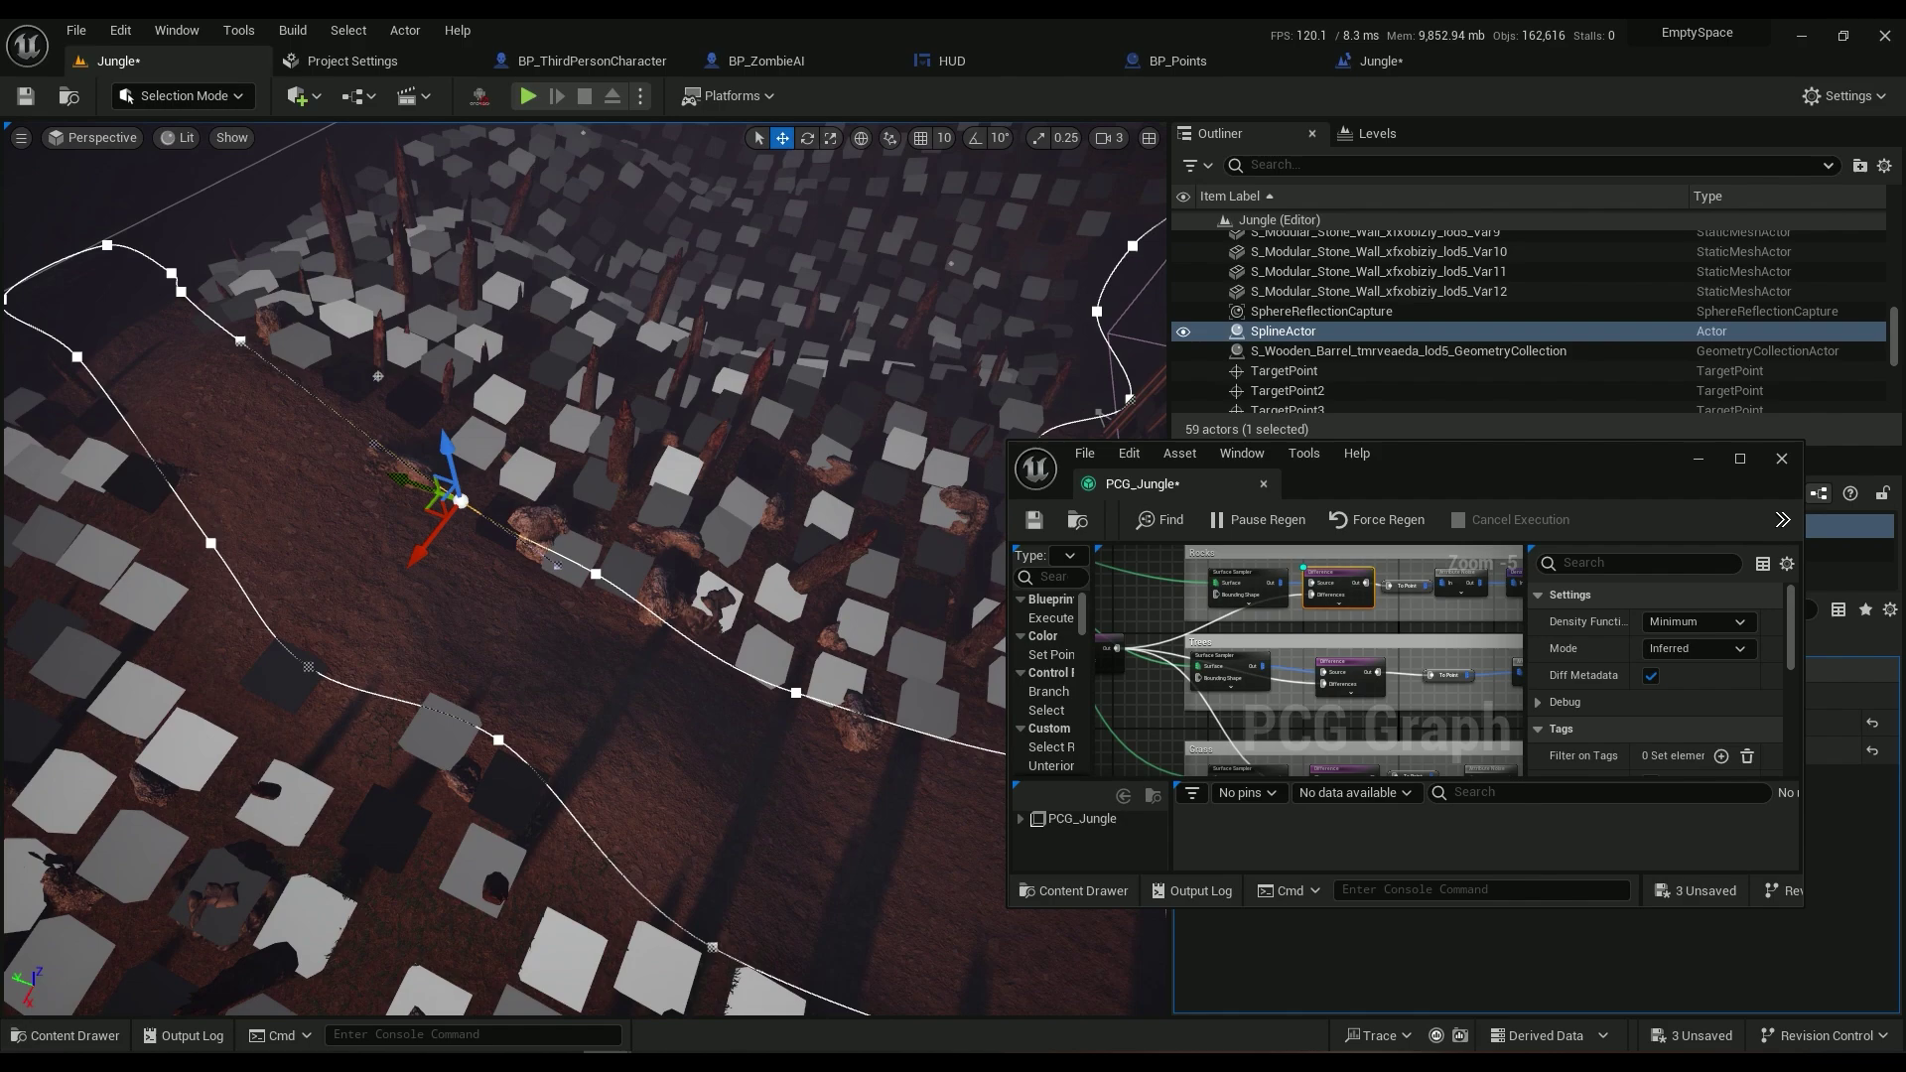
right_click_drag(556, 596, 556, 432)
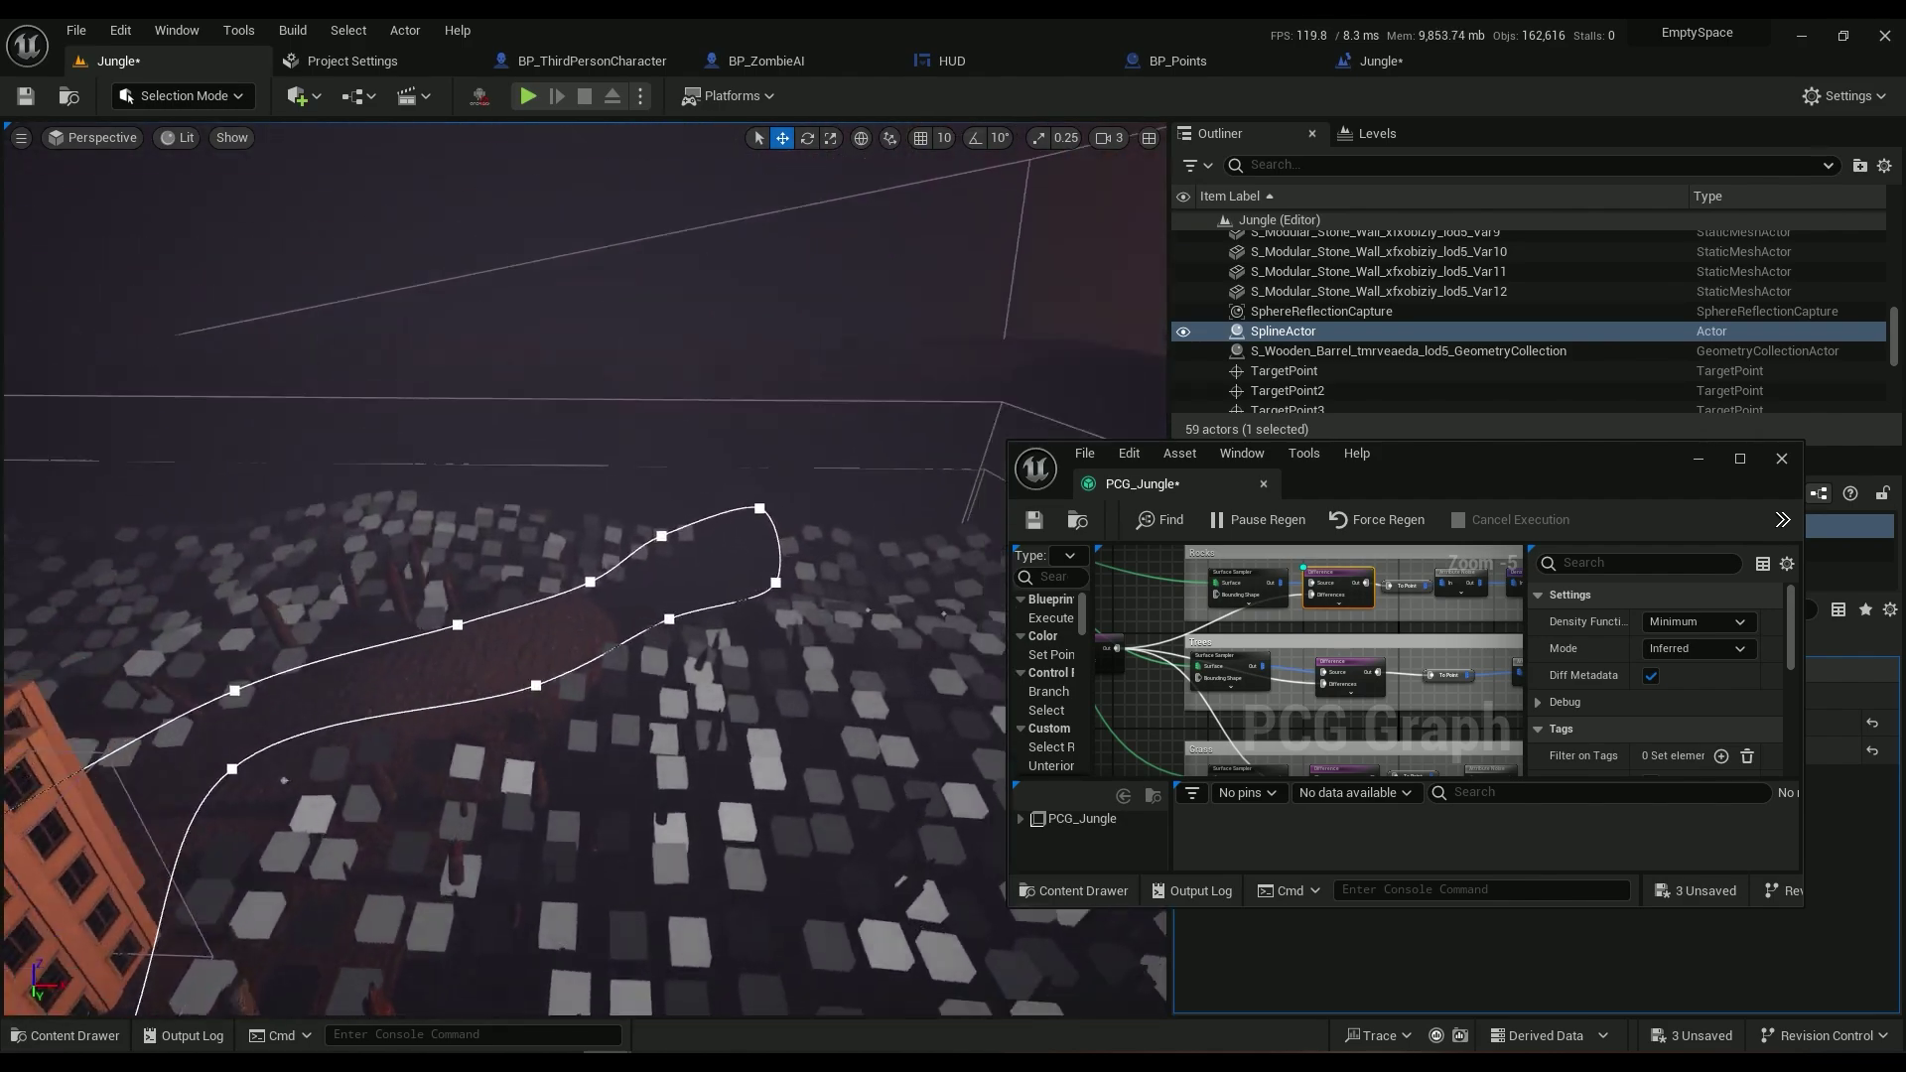
right_click_drag(525, 626, 536, 613)
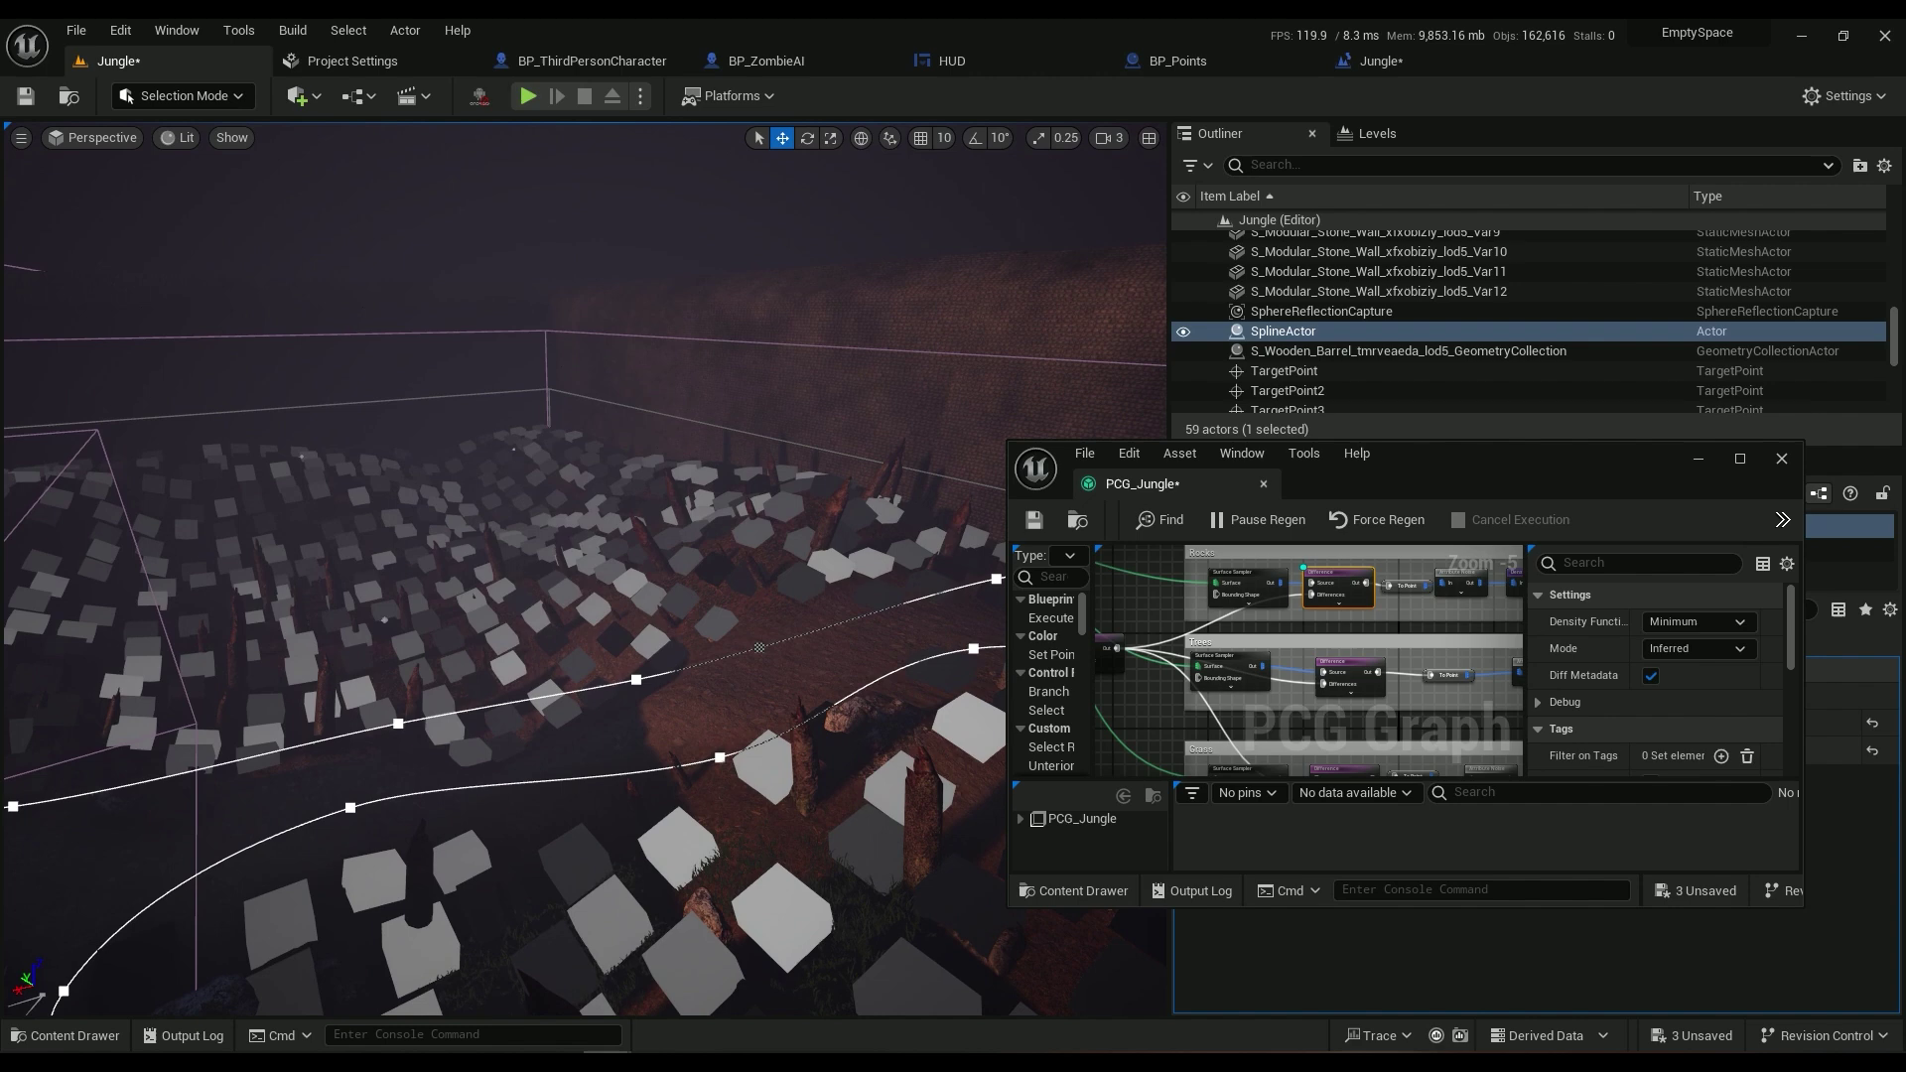
Switch debugging from the Rocks Difference node to its Attribute Noise node, and examine the density shading of the points in the level
right_click_drag(1367, 588, 1197, 600)
key("d")
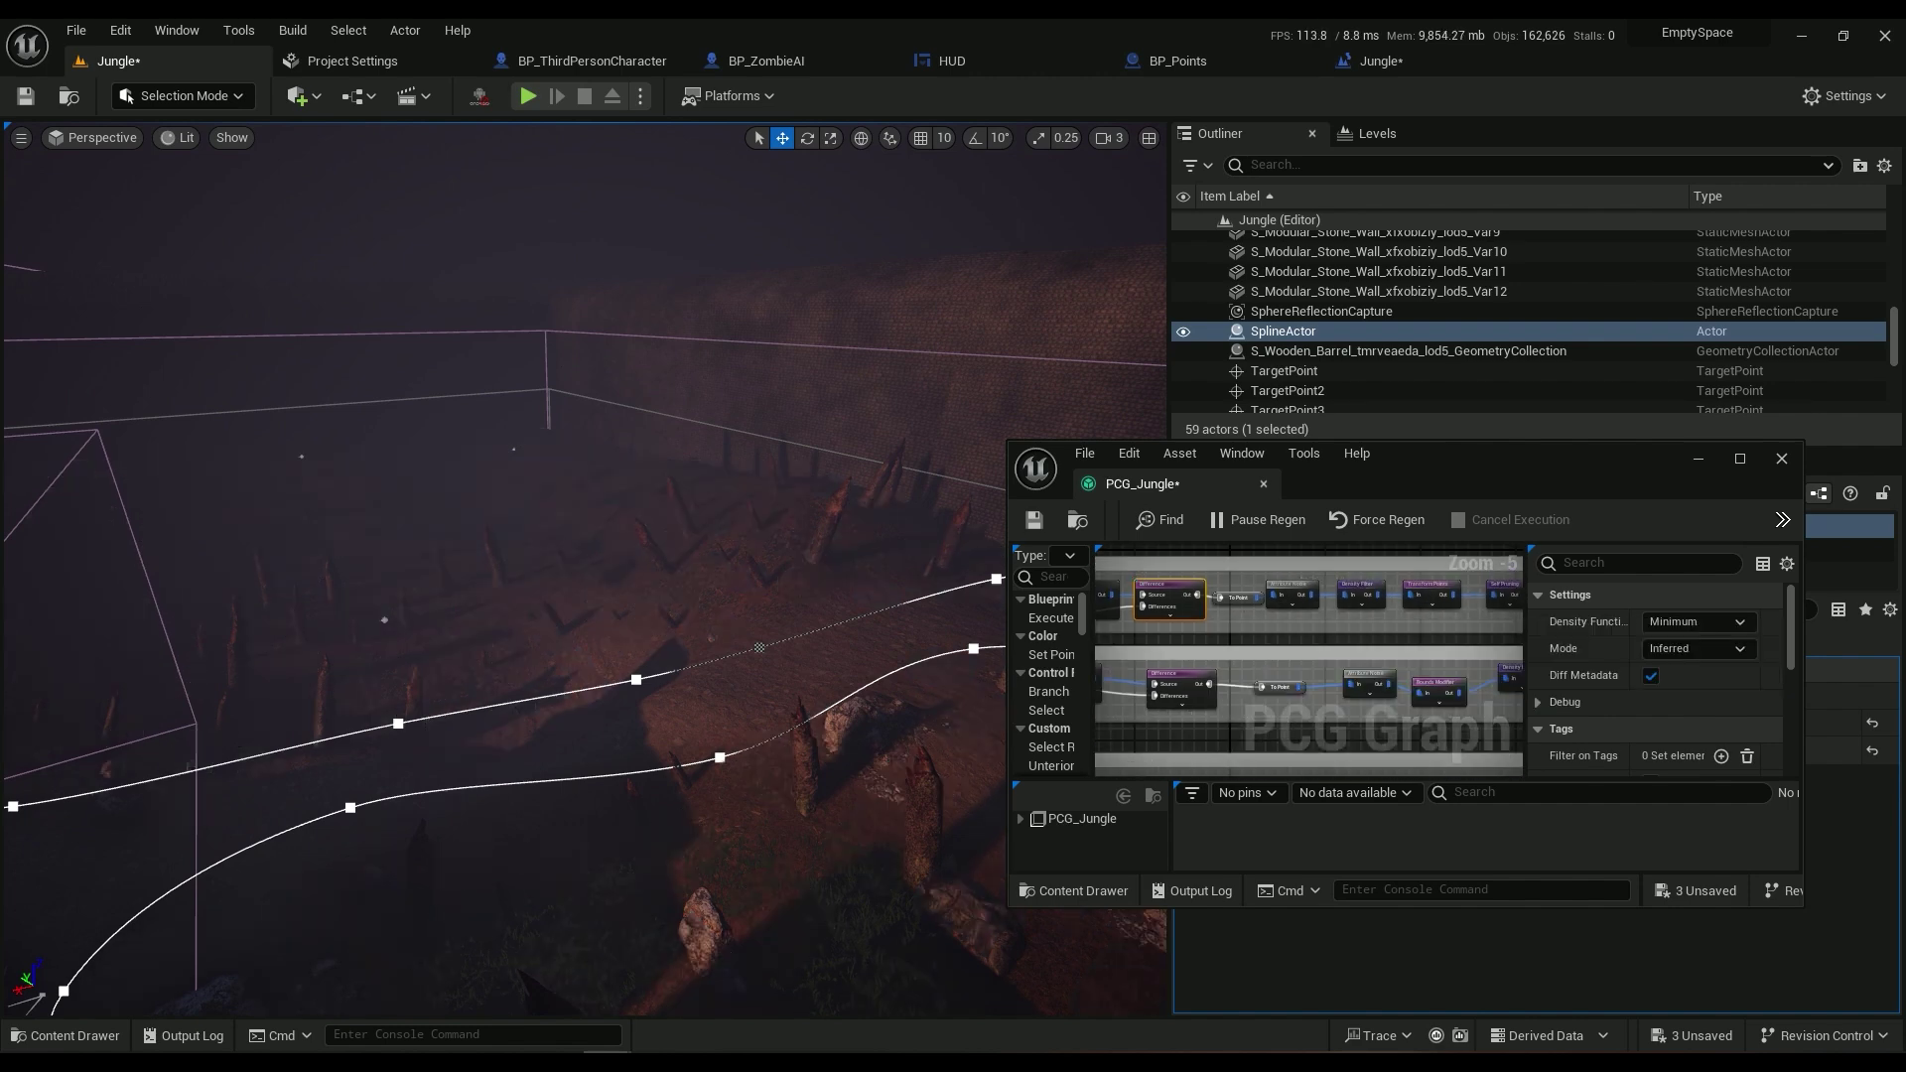
left_click(1292, 586)
key("d")
mouse_move(775, 635)
right_mouse_down()
mouse_move(854, 646)
mouse_move(715, 650)
mouse_move(655, 630)
right_mouse_up()
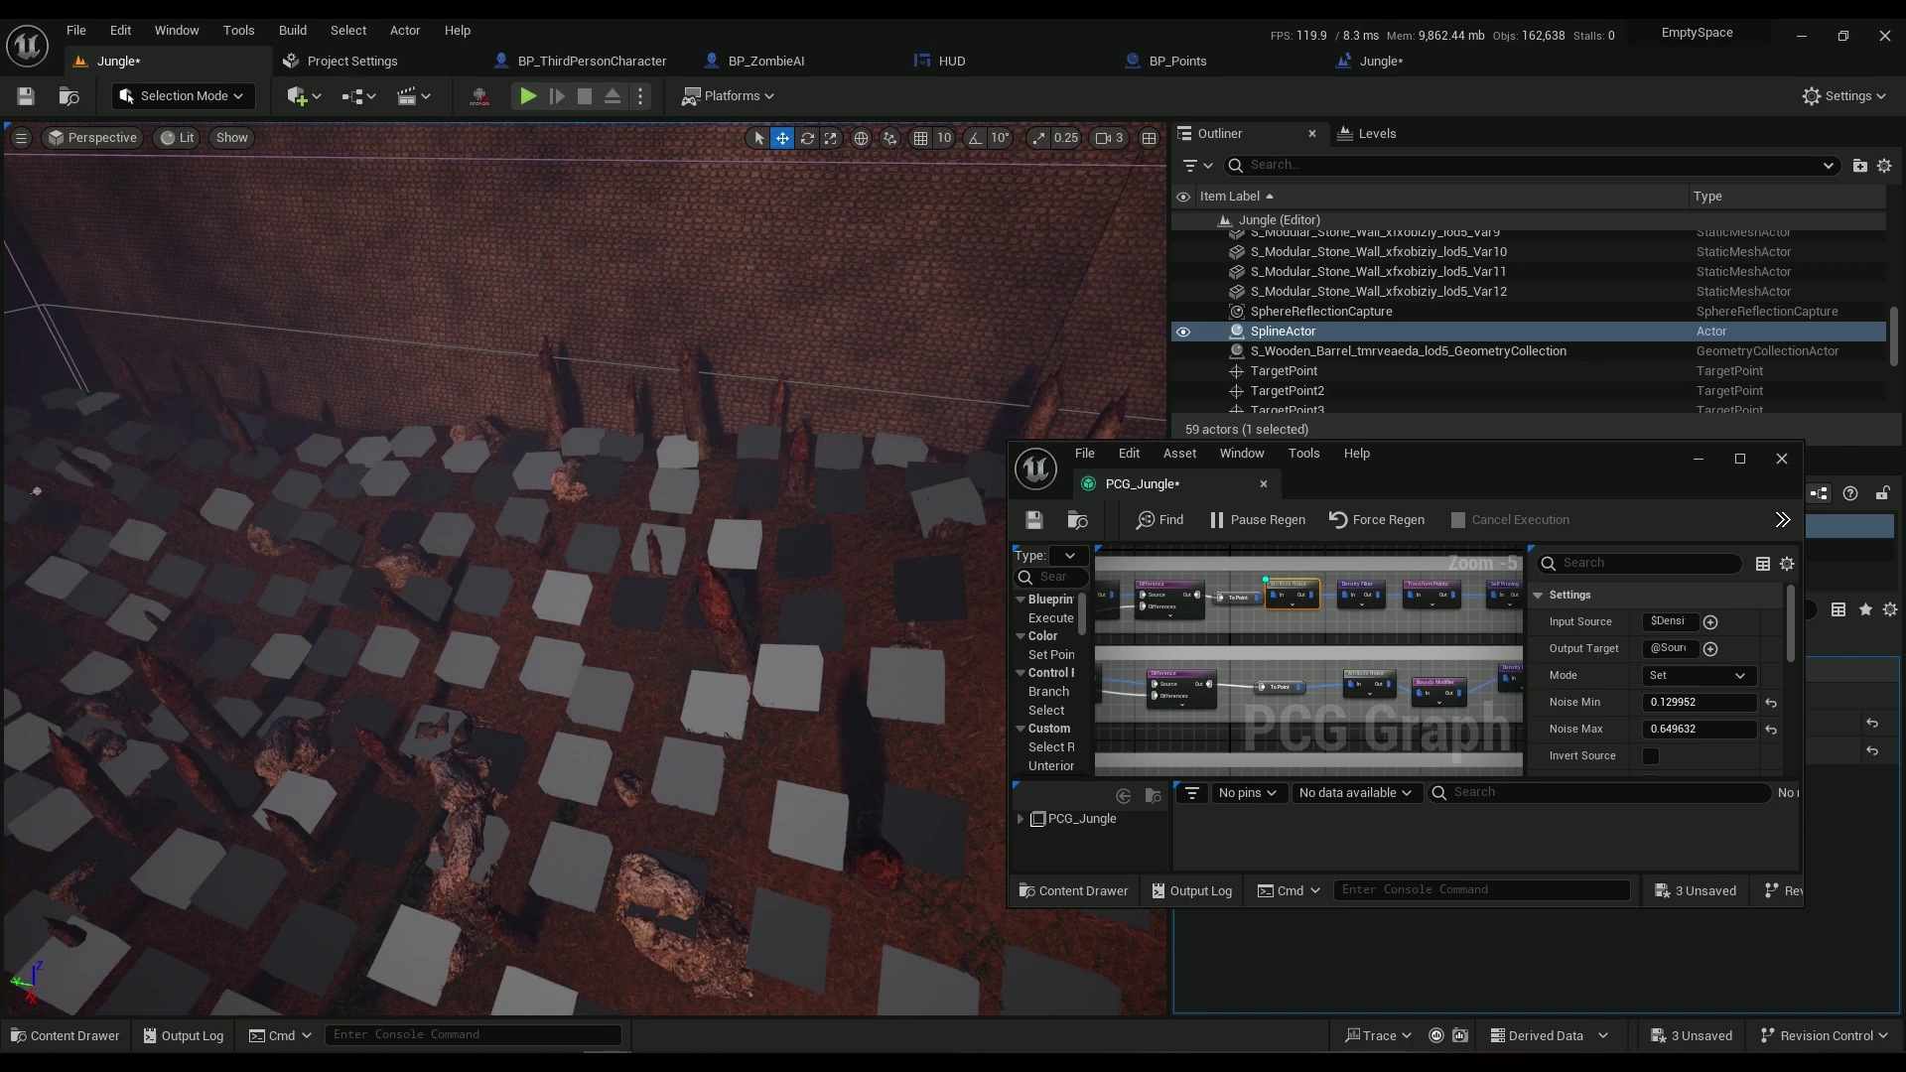
right_click_drag(36, 490, 391, 481)
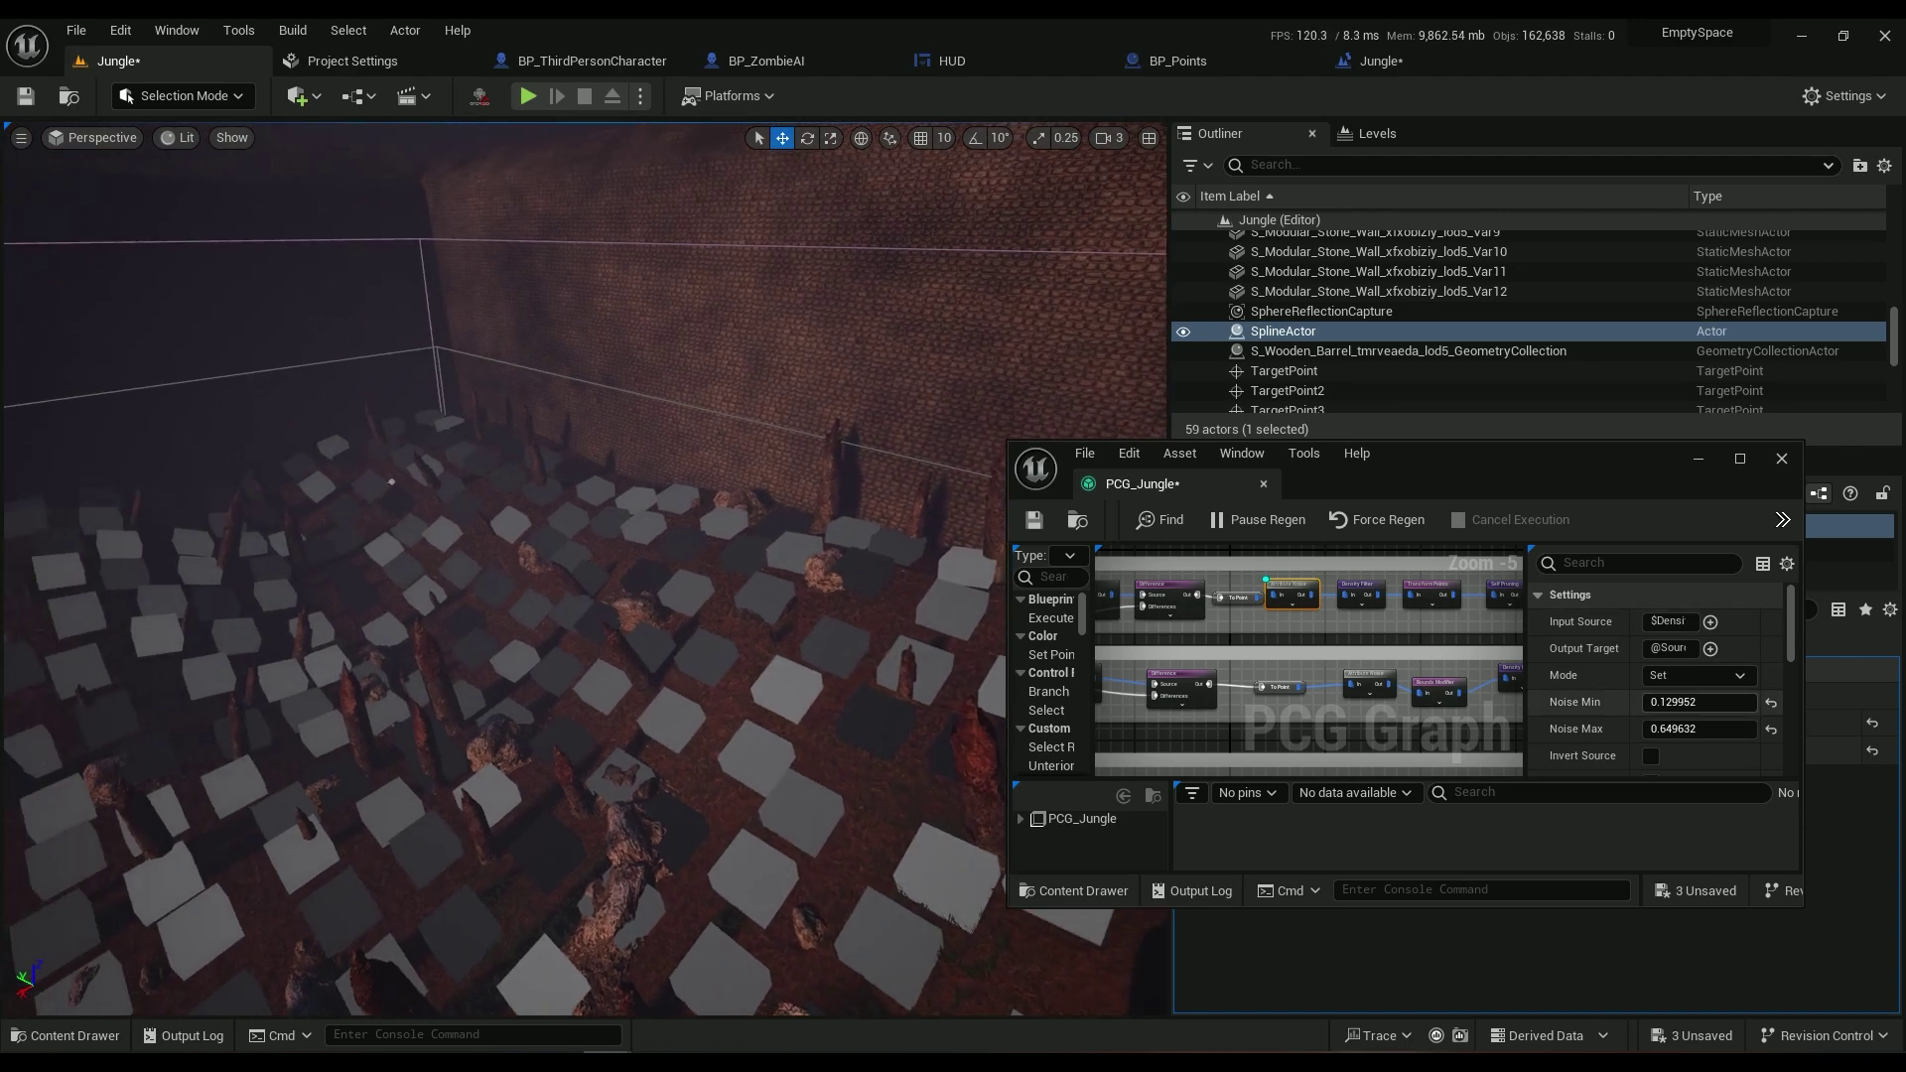
Set the Rocks Attribute Noise's Noise Min to 0.095793, search the node list for "nois", and set Noise Min to 0.1
mouse_move(1699, 703)
left_mouse_down()
mouse_move(1716, 703)
mouse_move(1677, 702)
left_mouse_up()
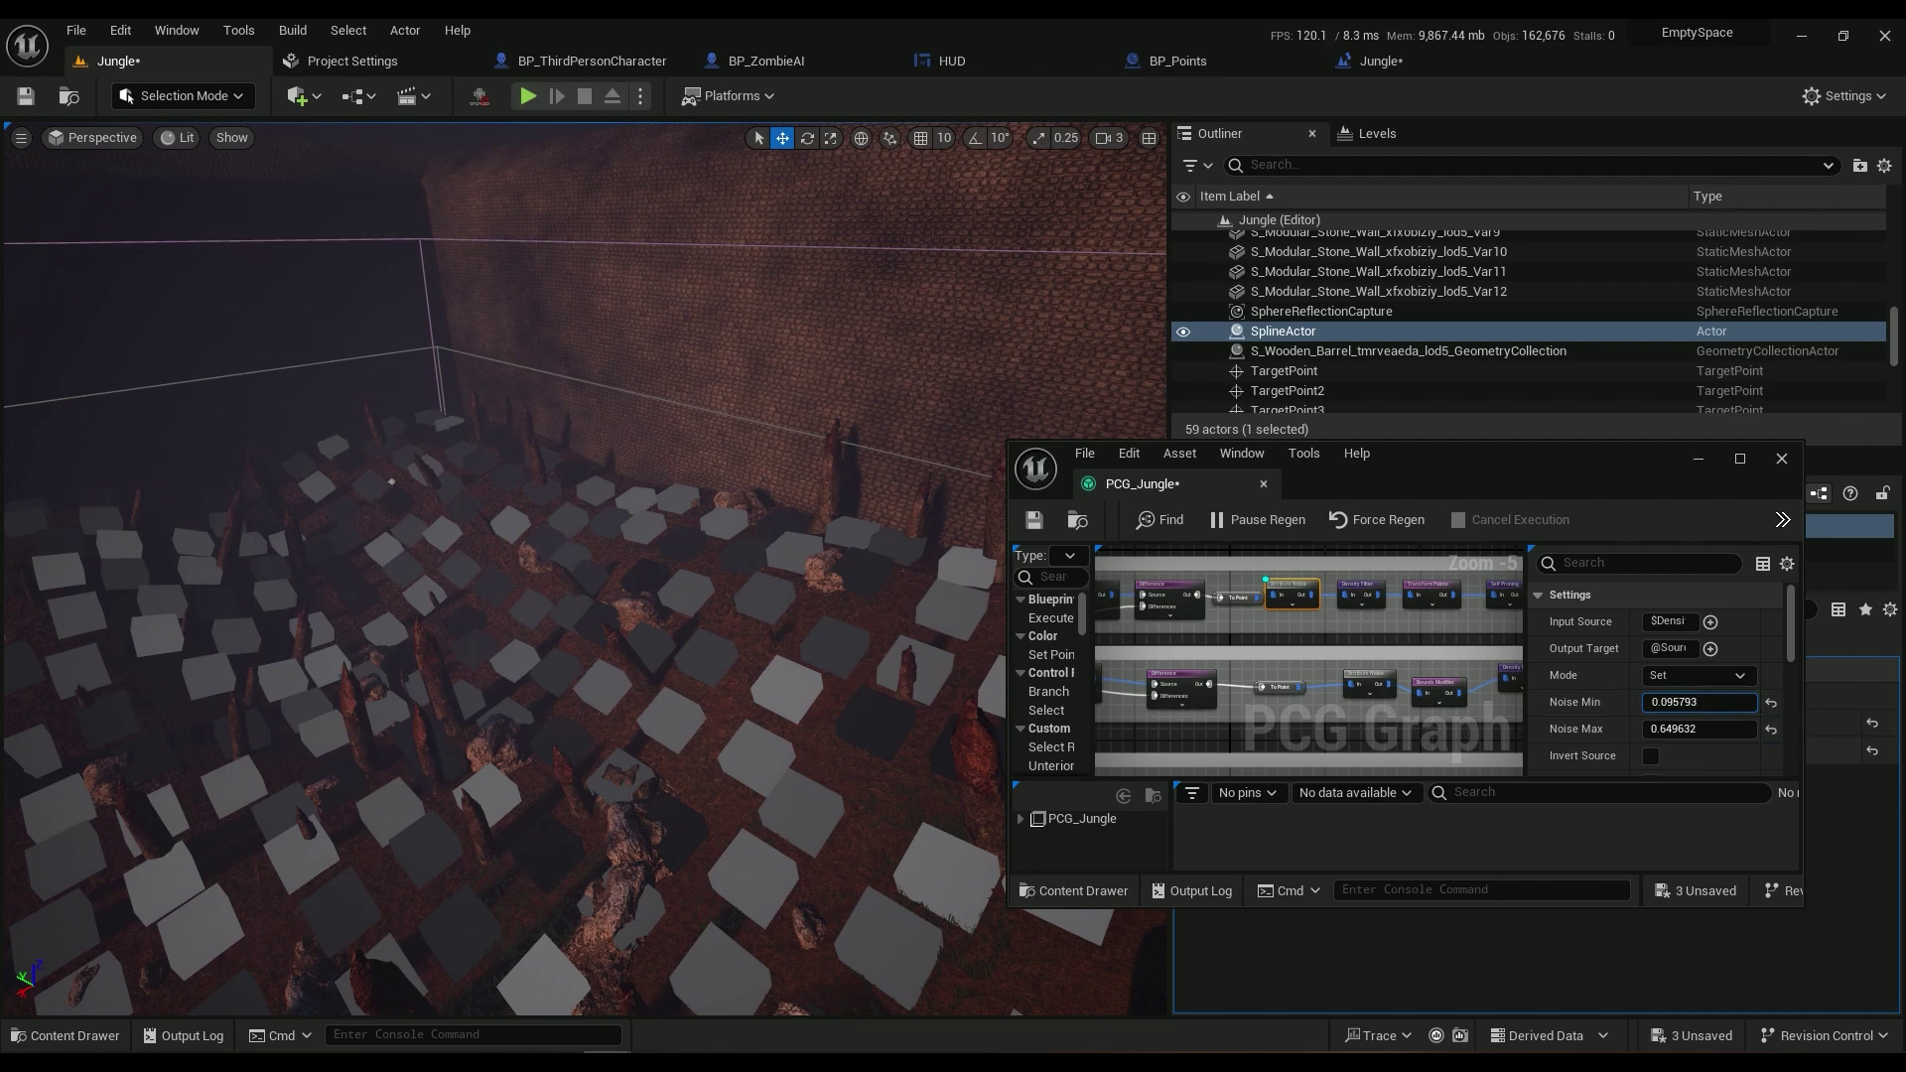
right_click_drag(635, 556, 576, 555)
scroll(1309, 602, "up", 3)
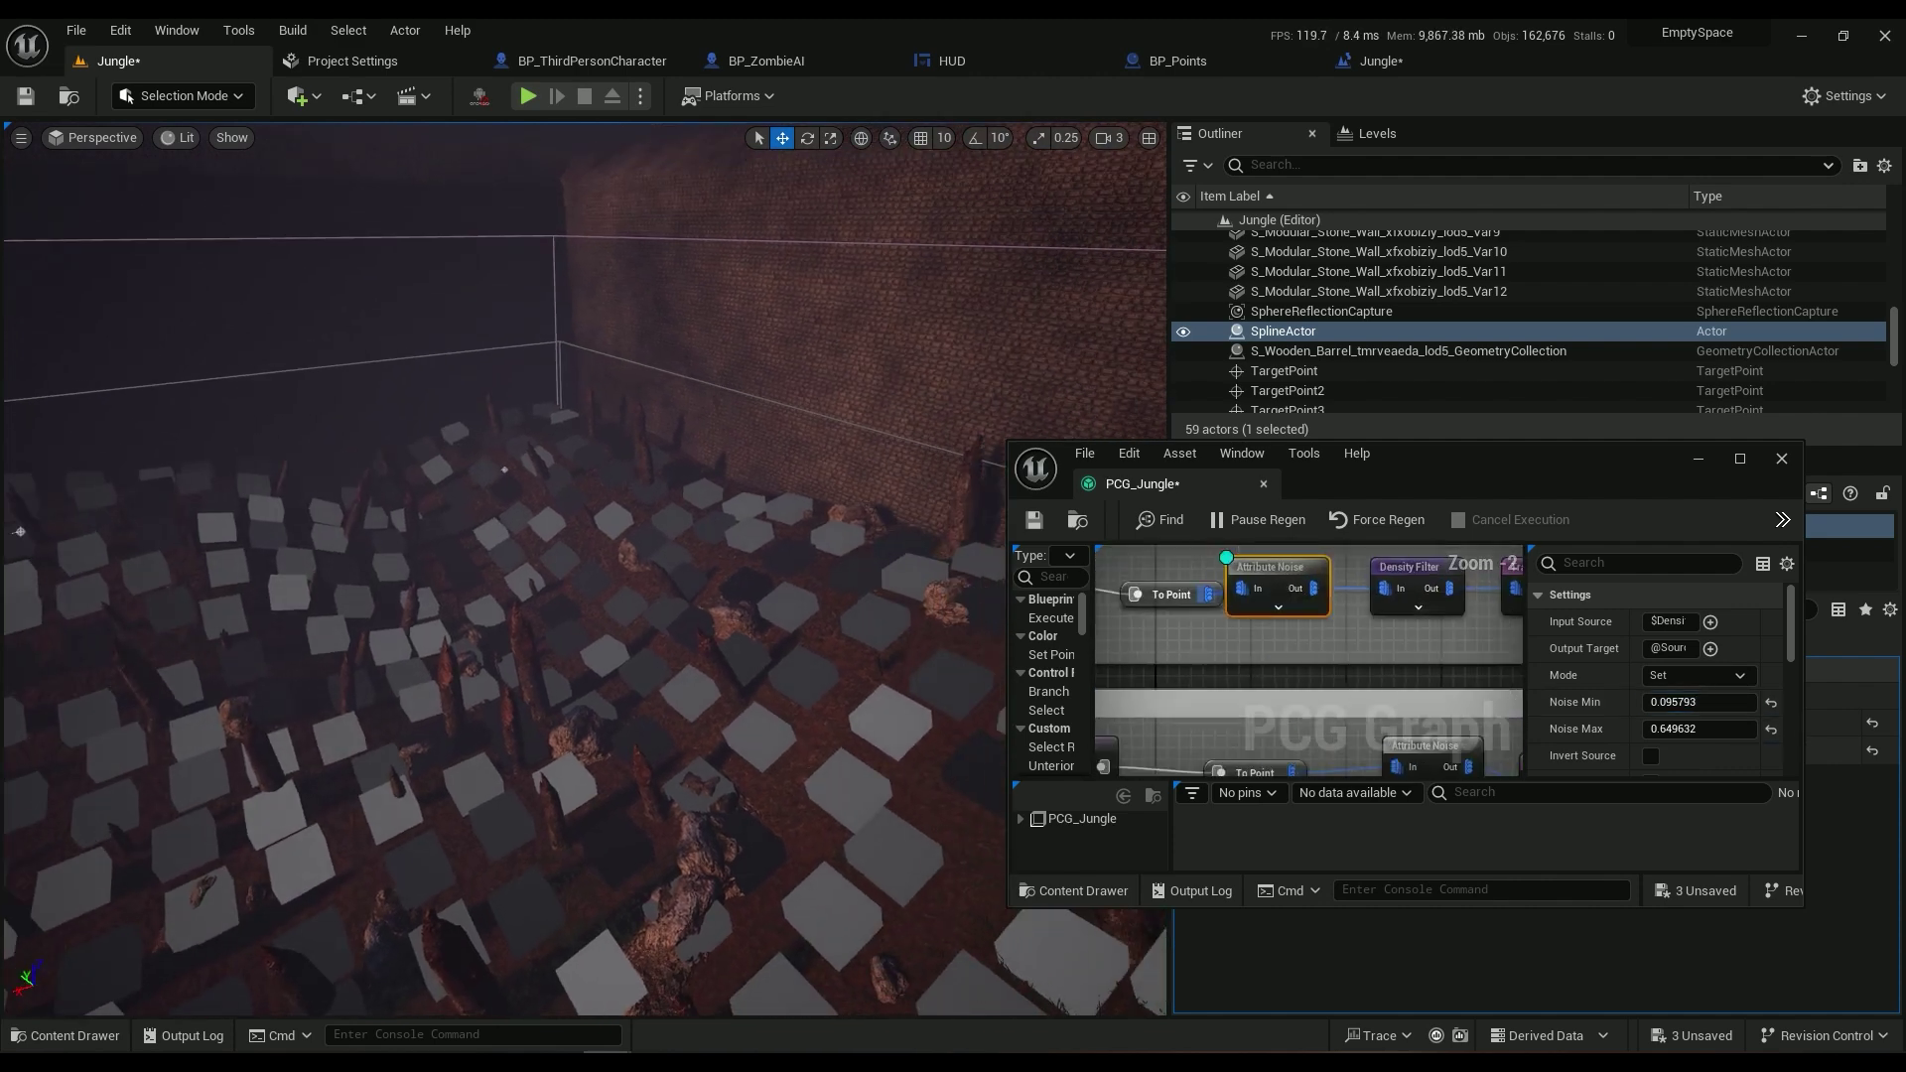
right_click(1241, 636)
type("nois")
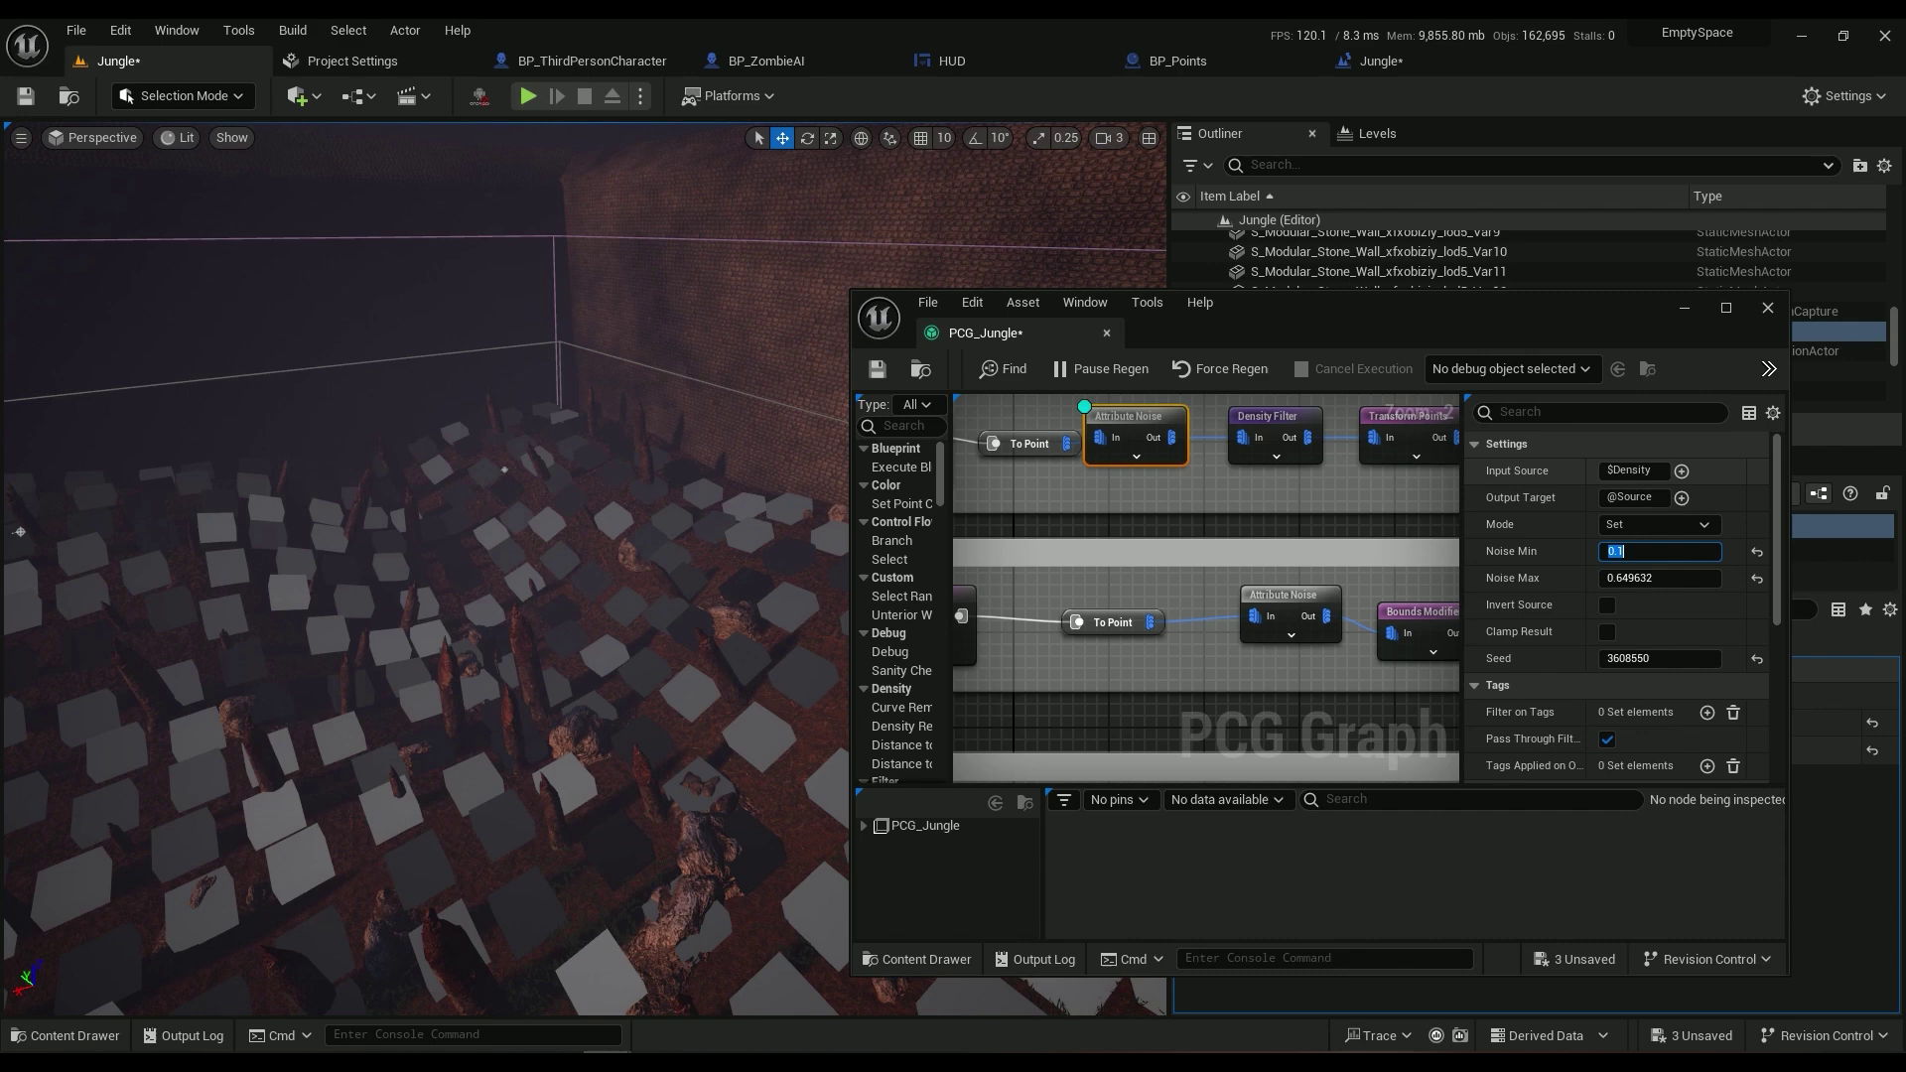
Switch debugging from Attribute Noise to the Rocks Density Filter and view the filtered points in the level
right_click_drag(1311, 516, 1263, 579)
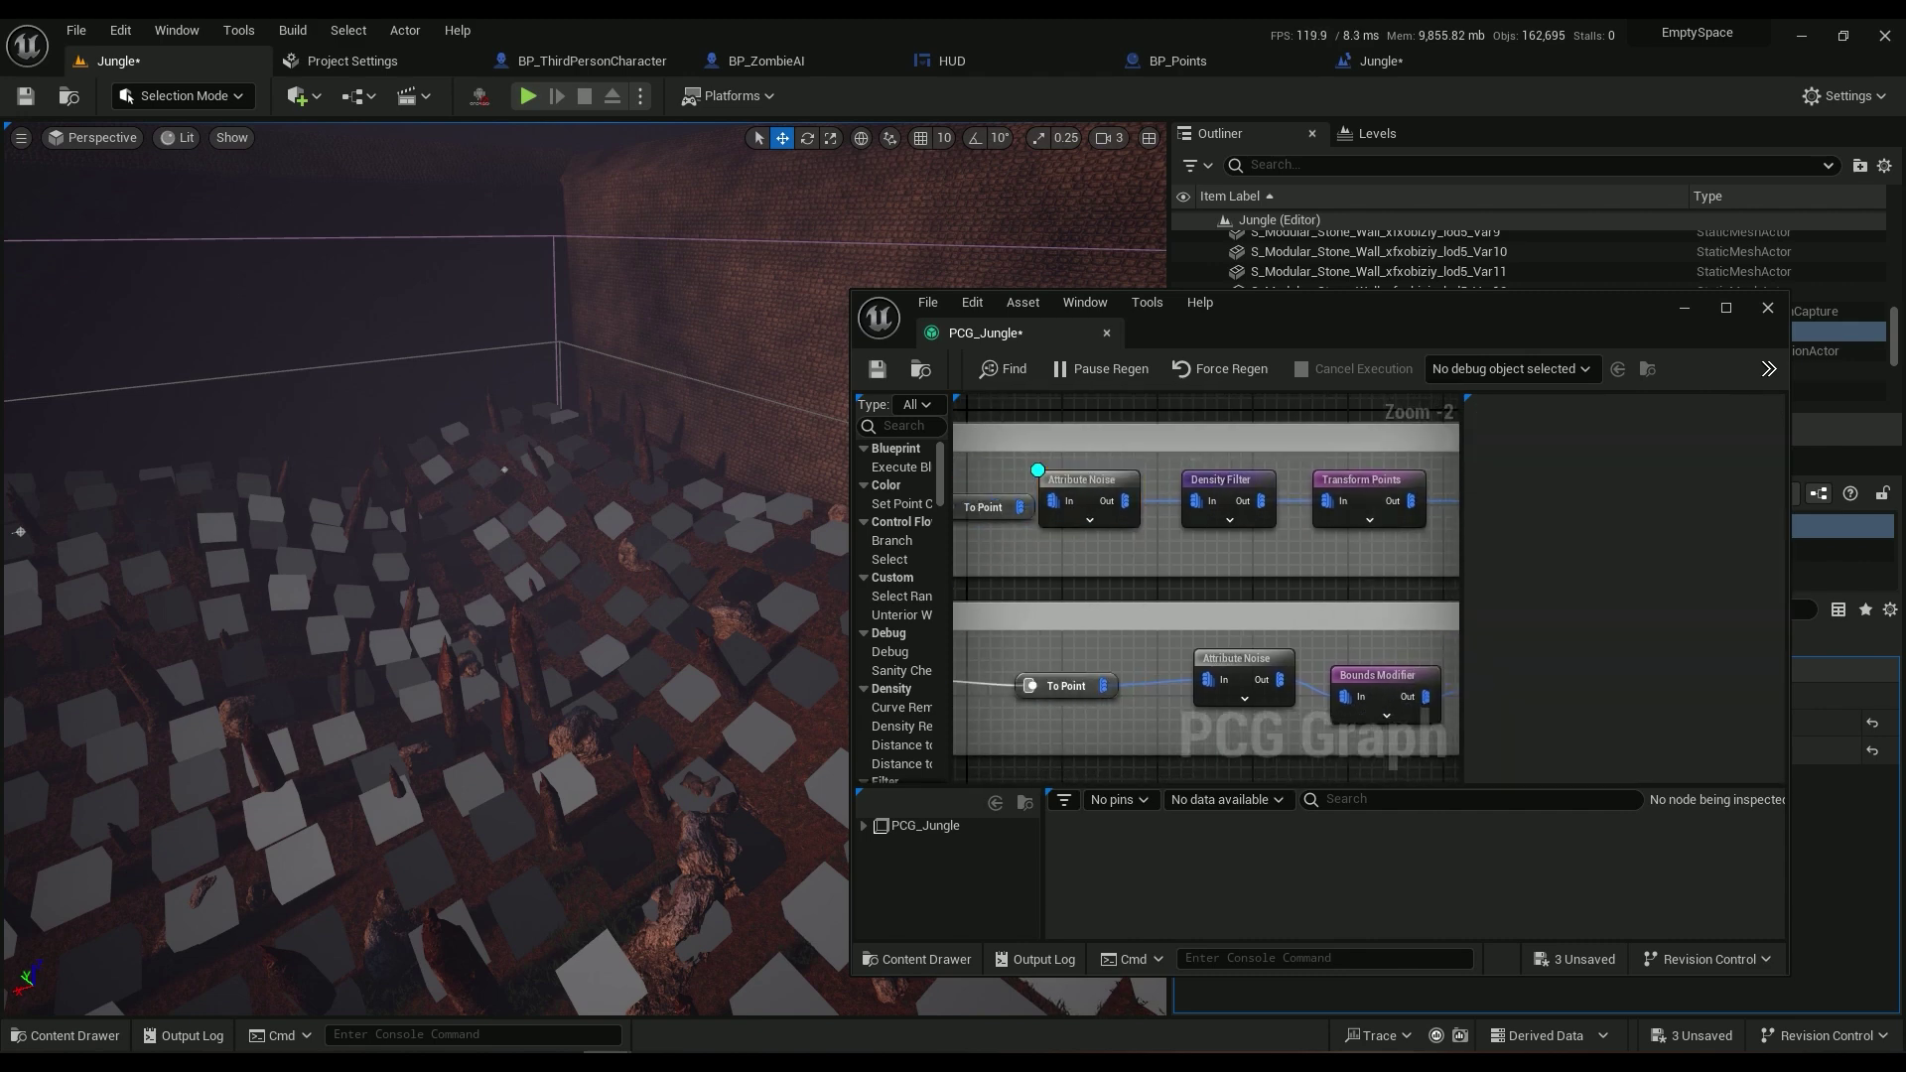
left_click(1180, 470)
right_click_drag(427, 566, 556, 556)
Try Noise Min values of 0.26, 0.068 and 0.5 on the Rocks Attribute Noise, and return it to 0.1
left_click(1089, 488)
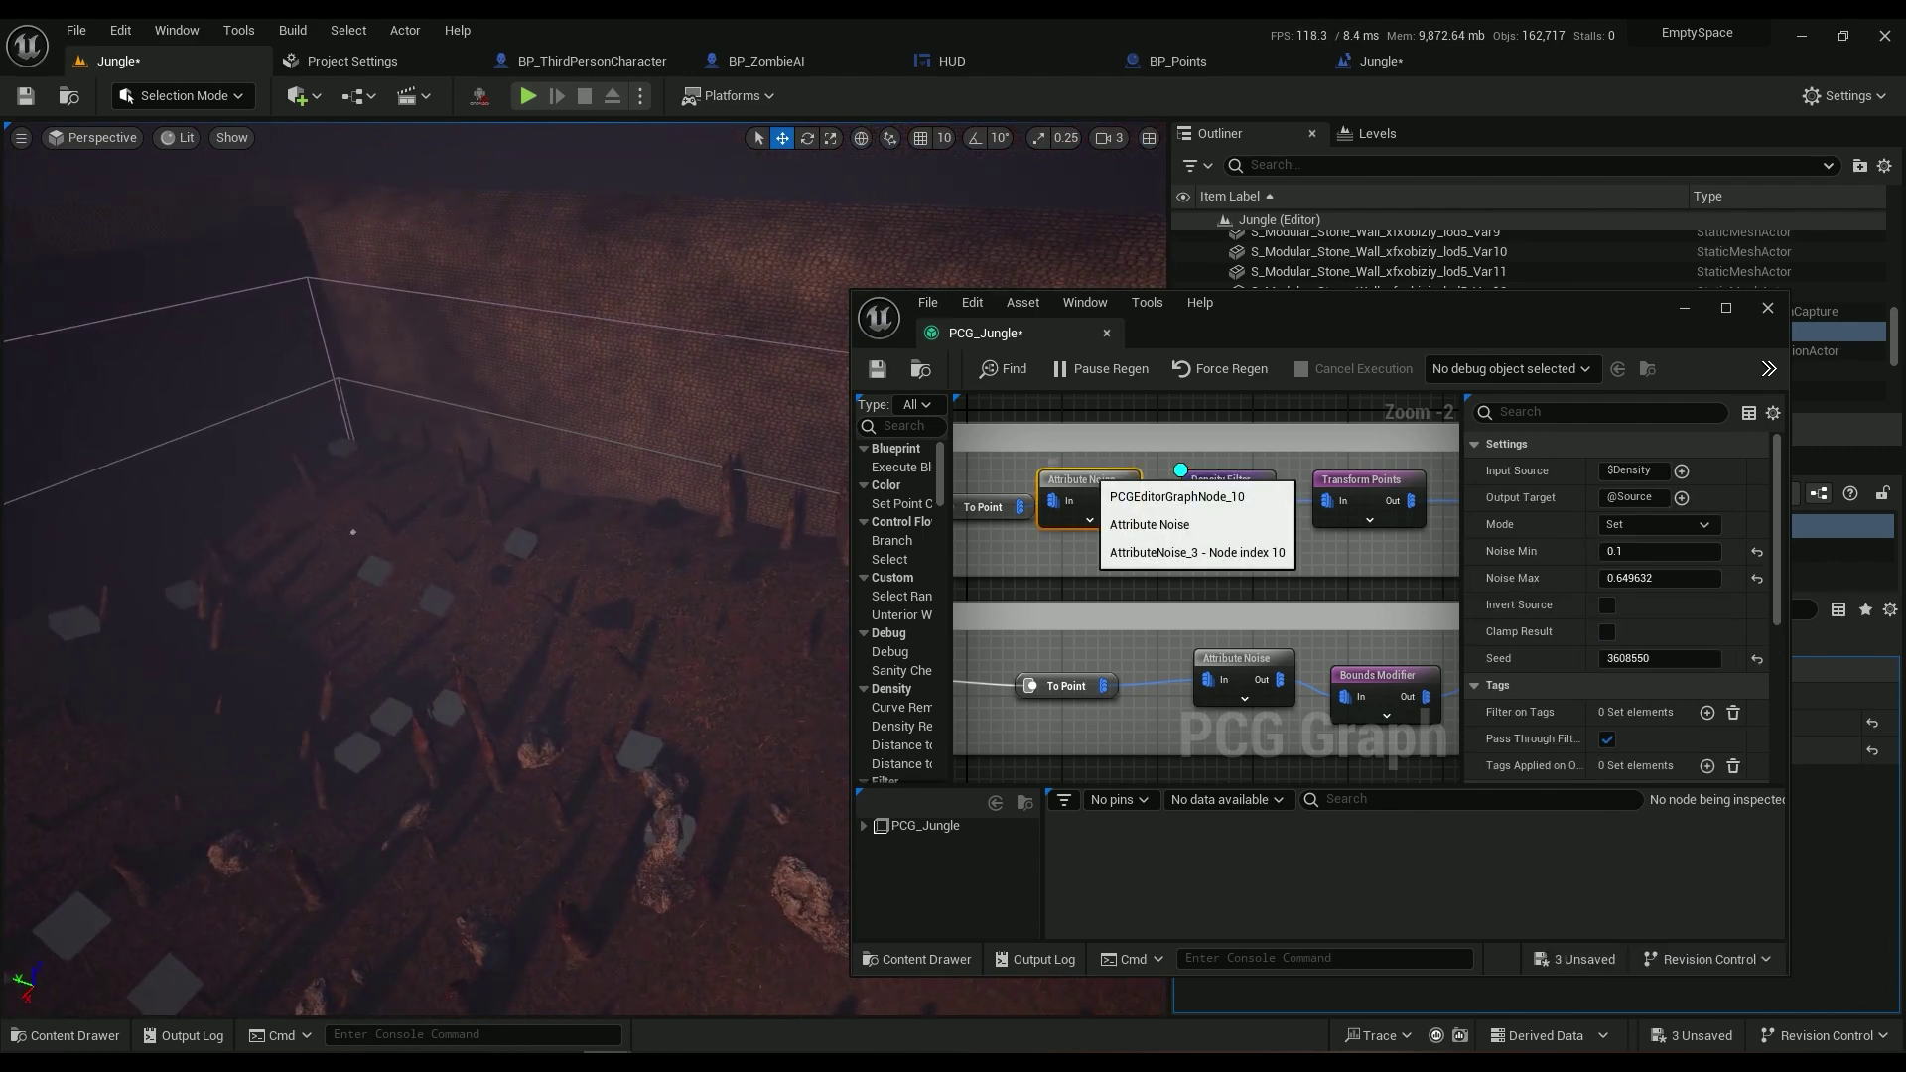
left_click_drag(1652, 552, 1672, 552)
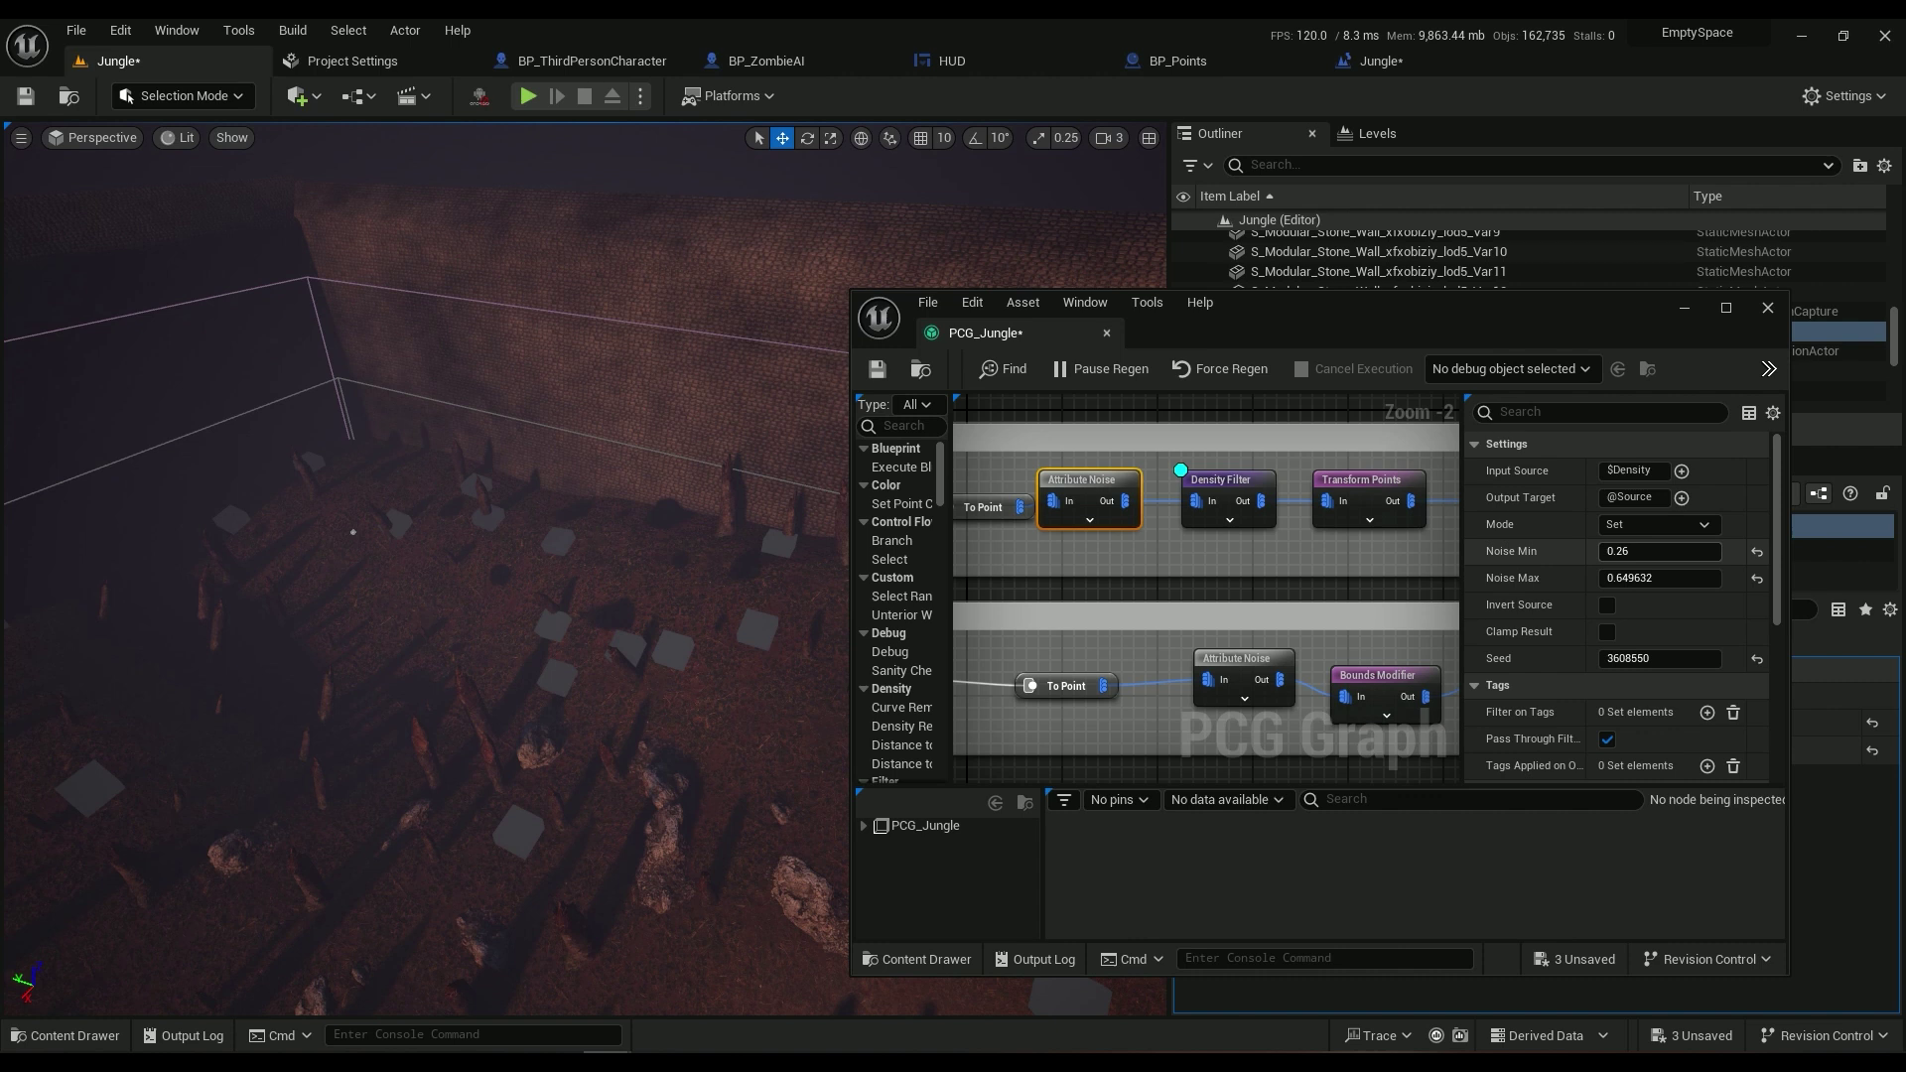
left_click_drag(1656, 552, 1668, 552)
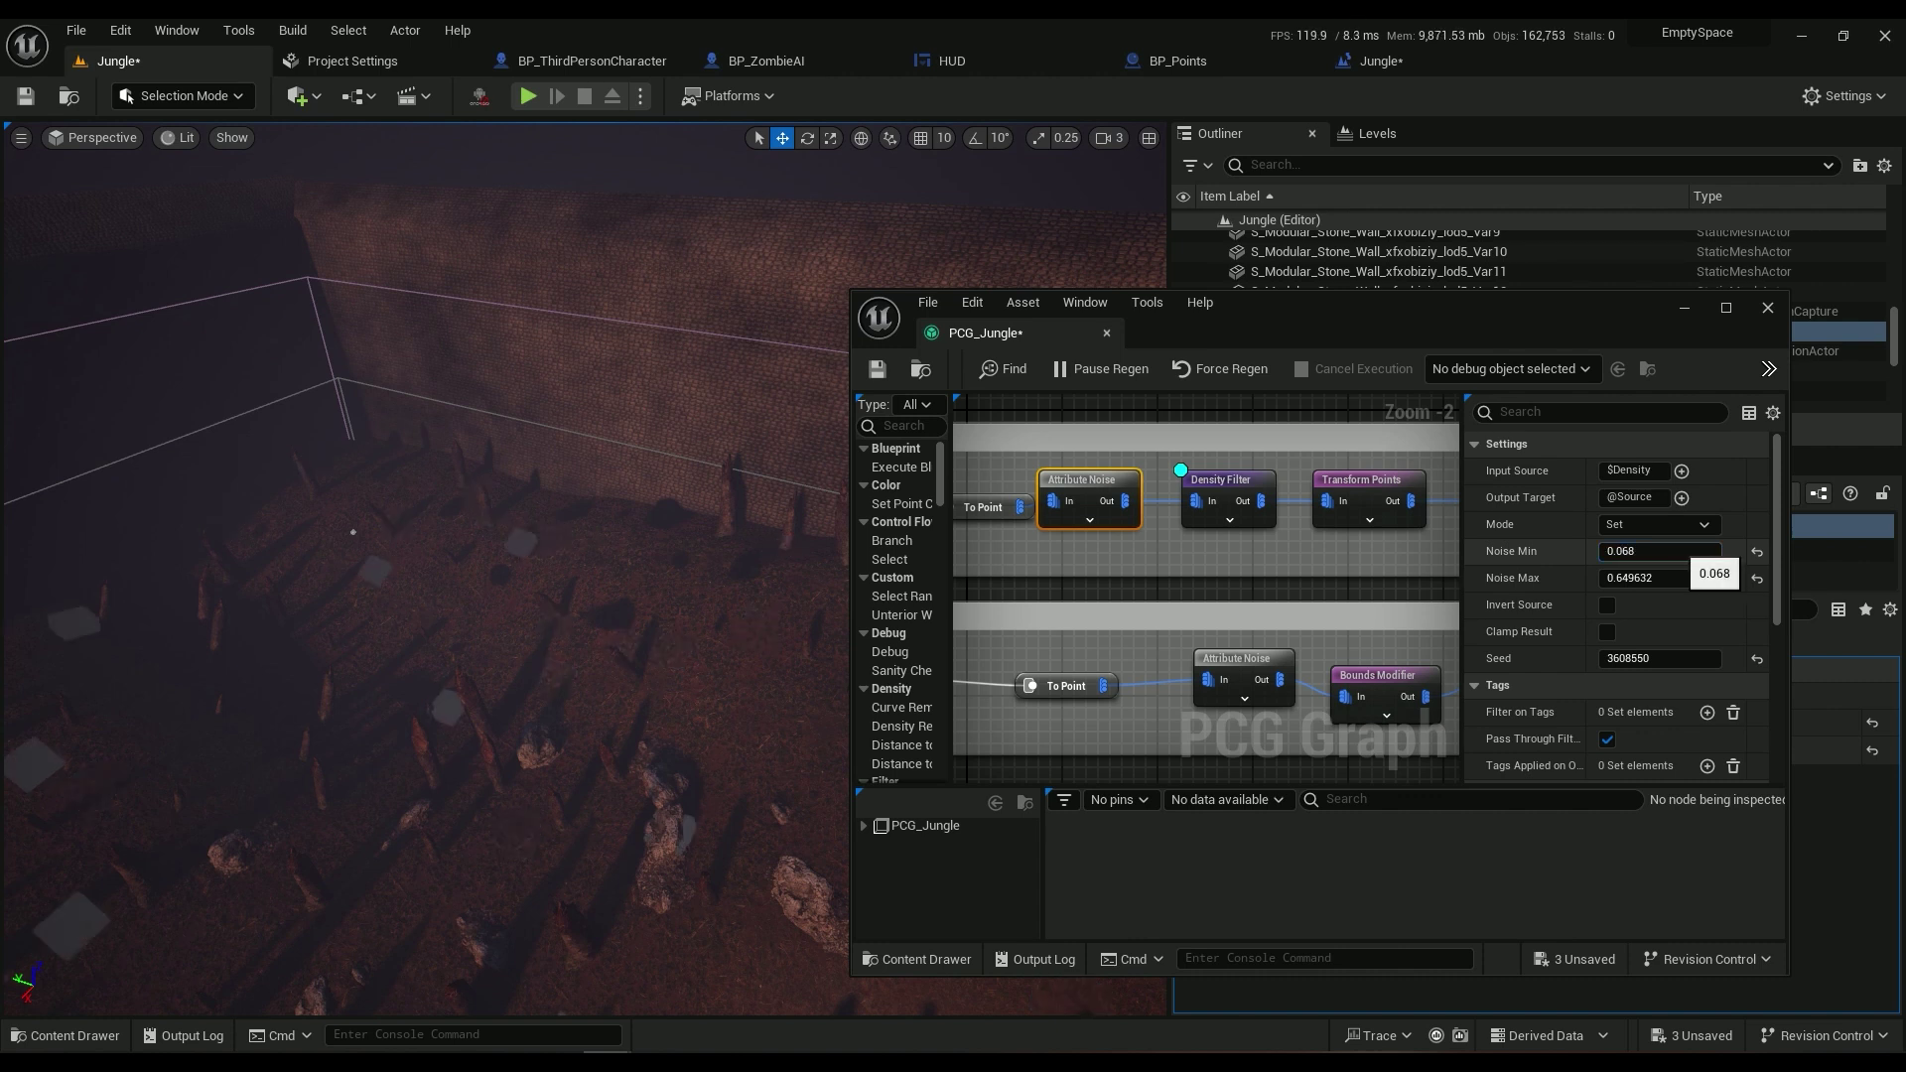
key("Return")
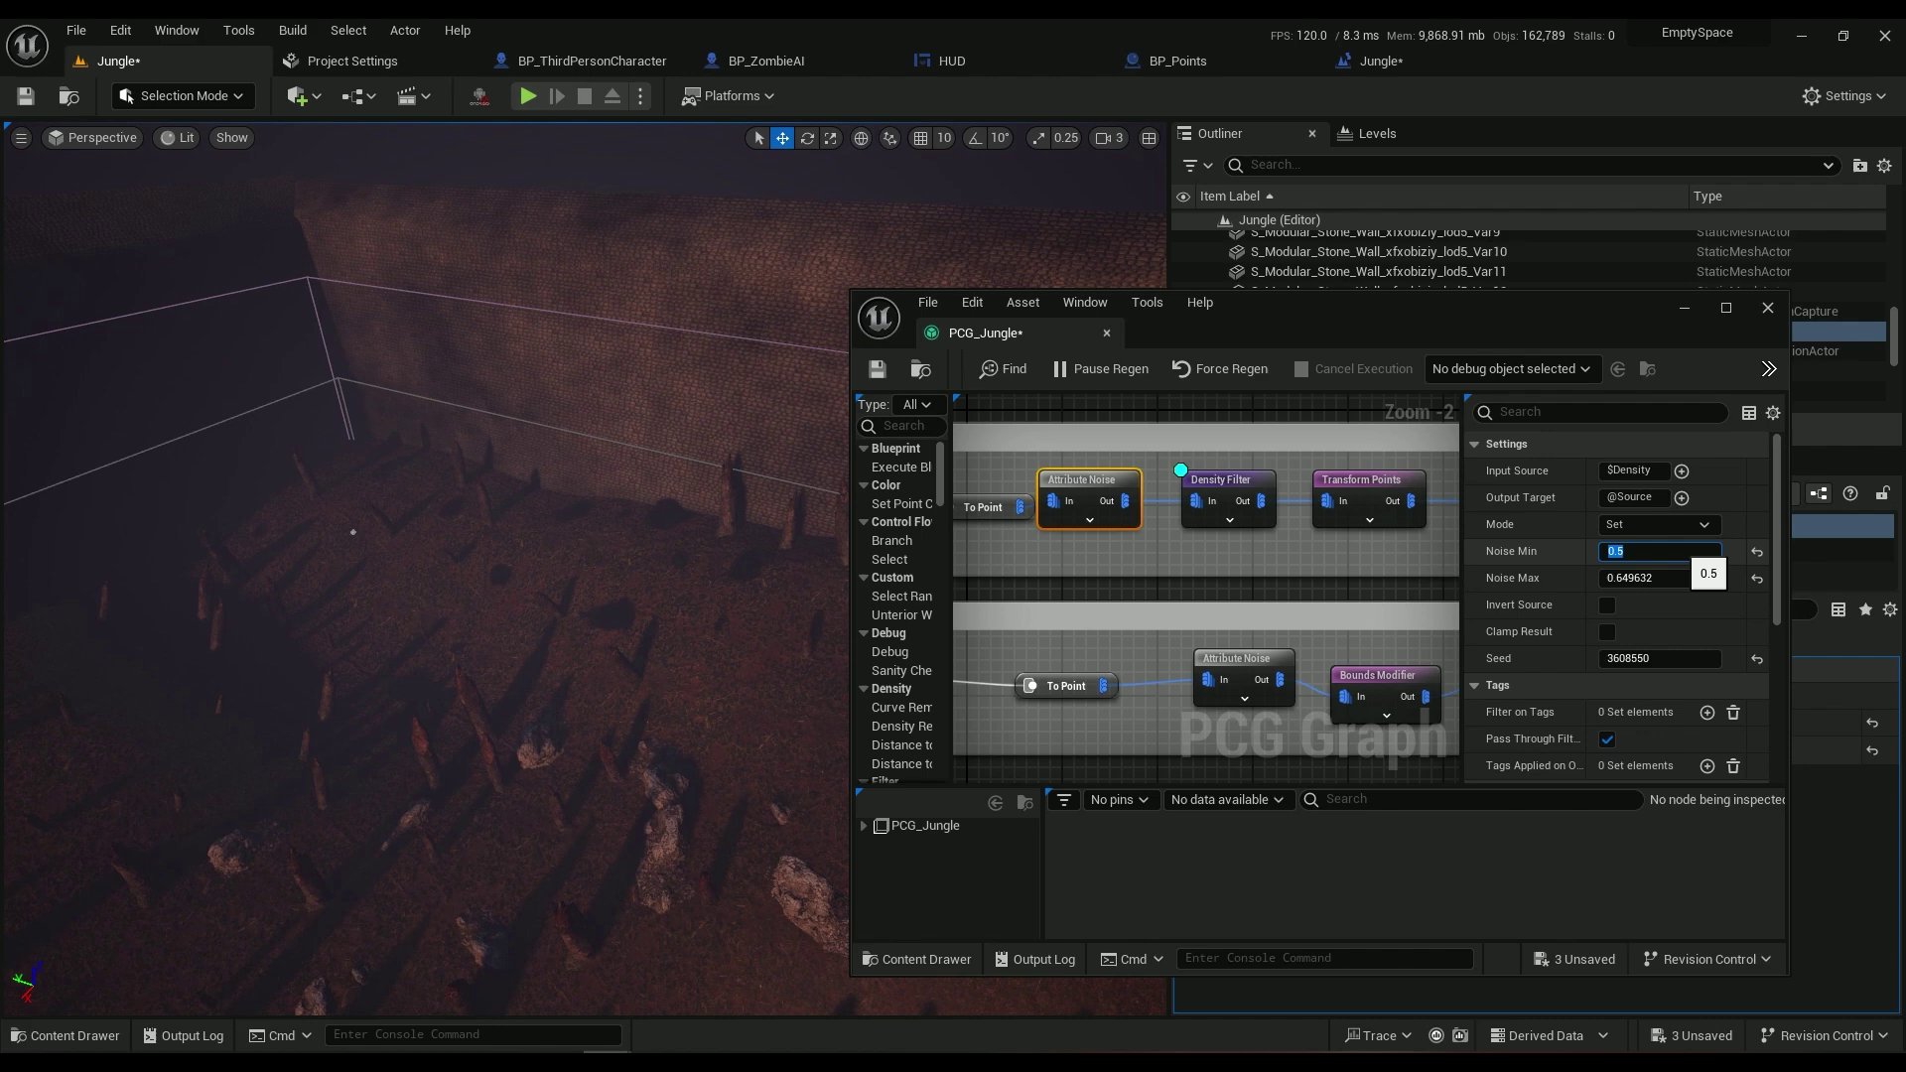
type("0.1")
key("Return")
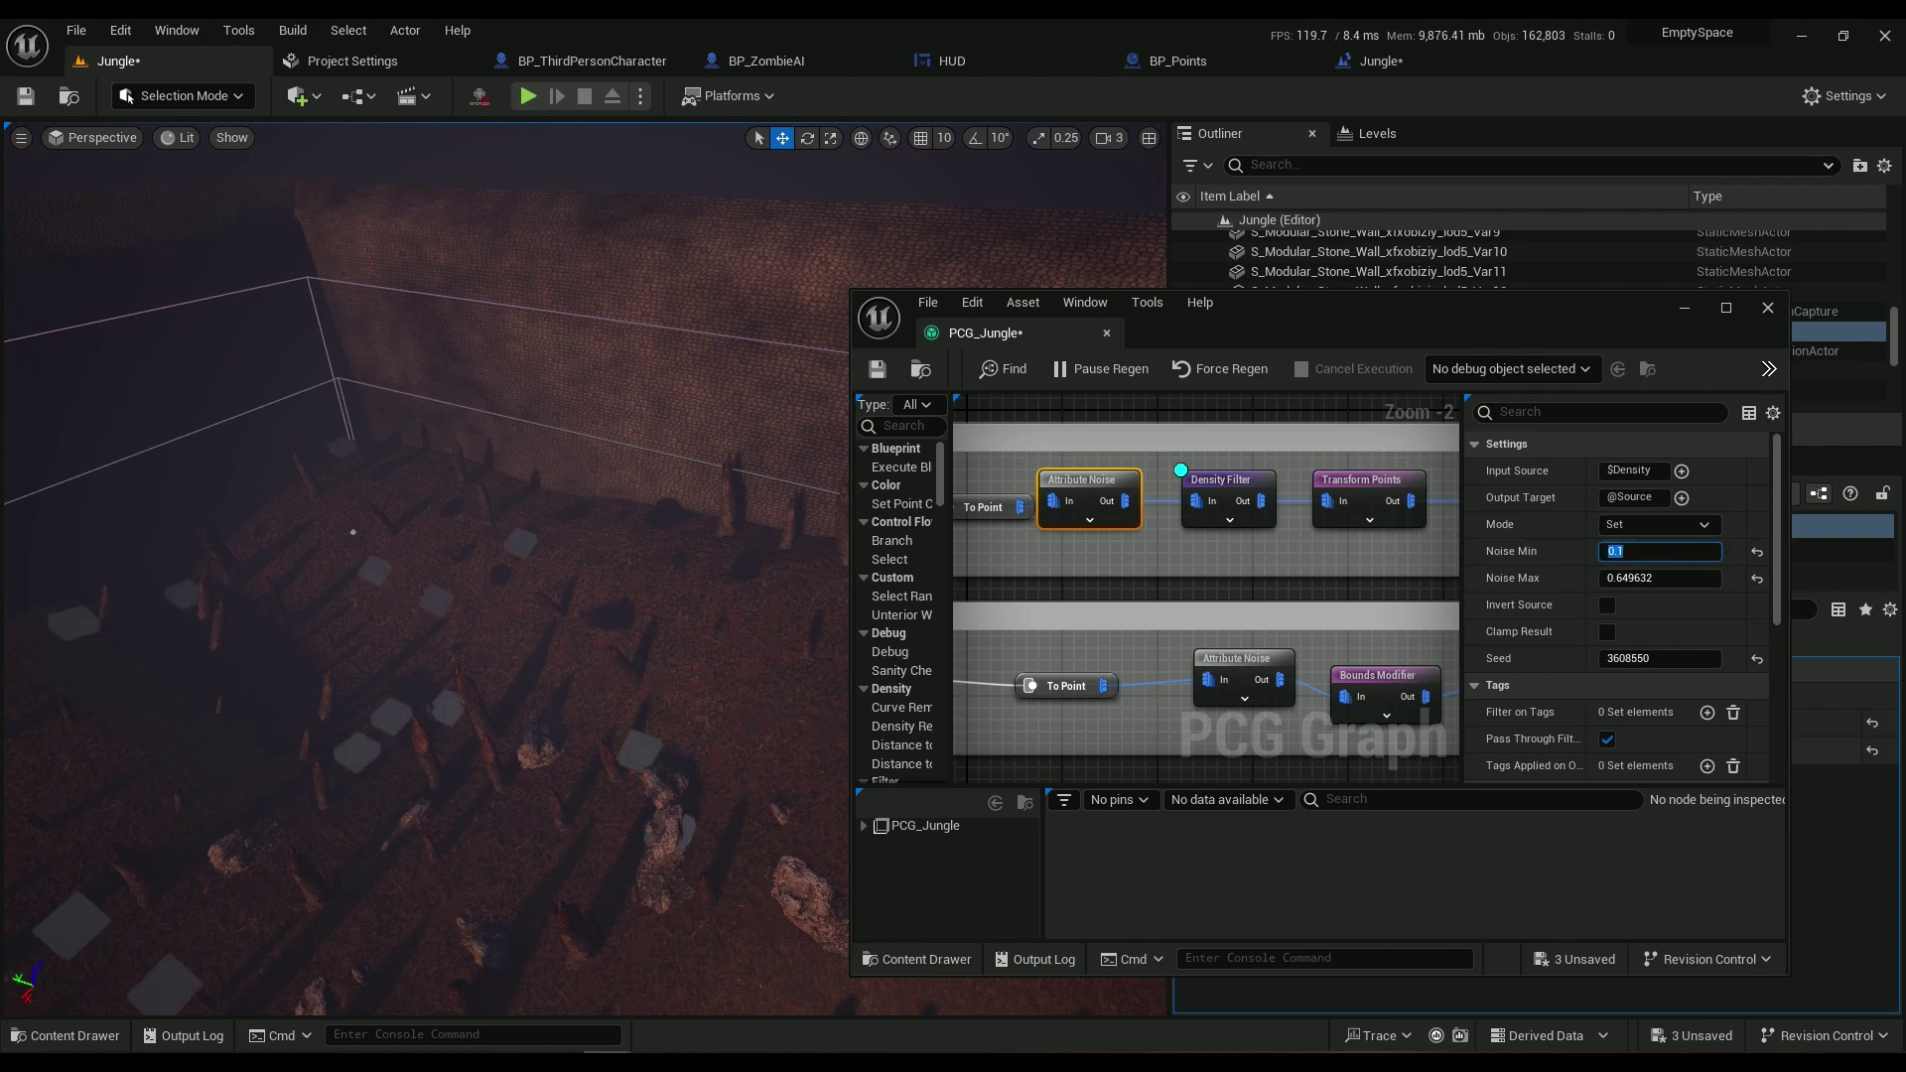
View the points near the building, turn off debugging on the Rocks Density Filter, and show the Transform Points settings
right_click_drag(586, 596, 397, 476)
right_click_drag(504, 233, 502, 226)
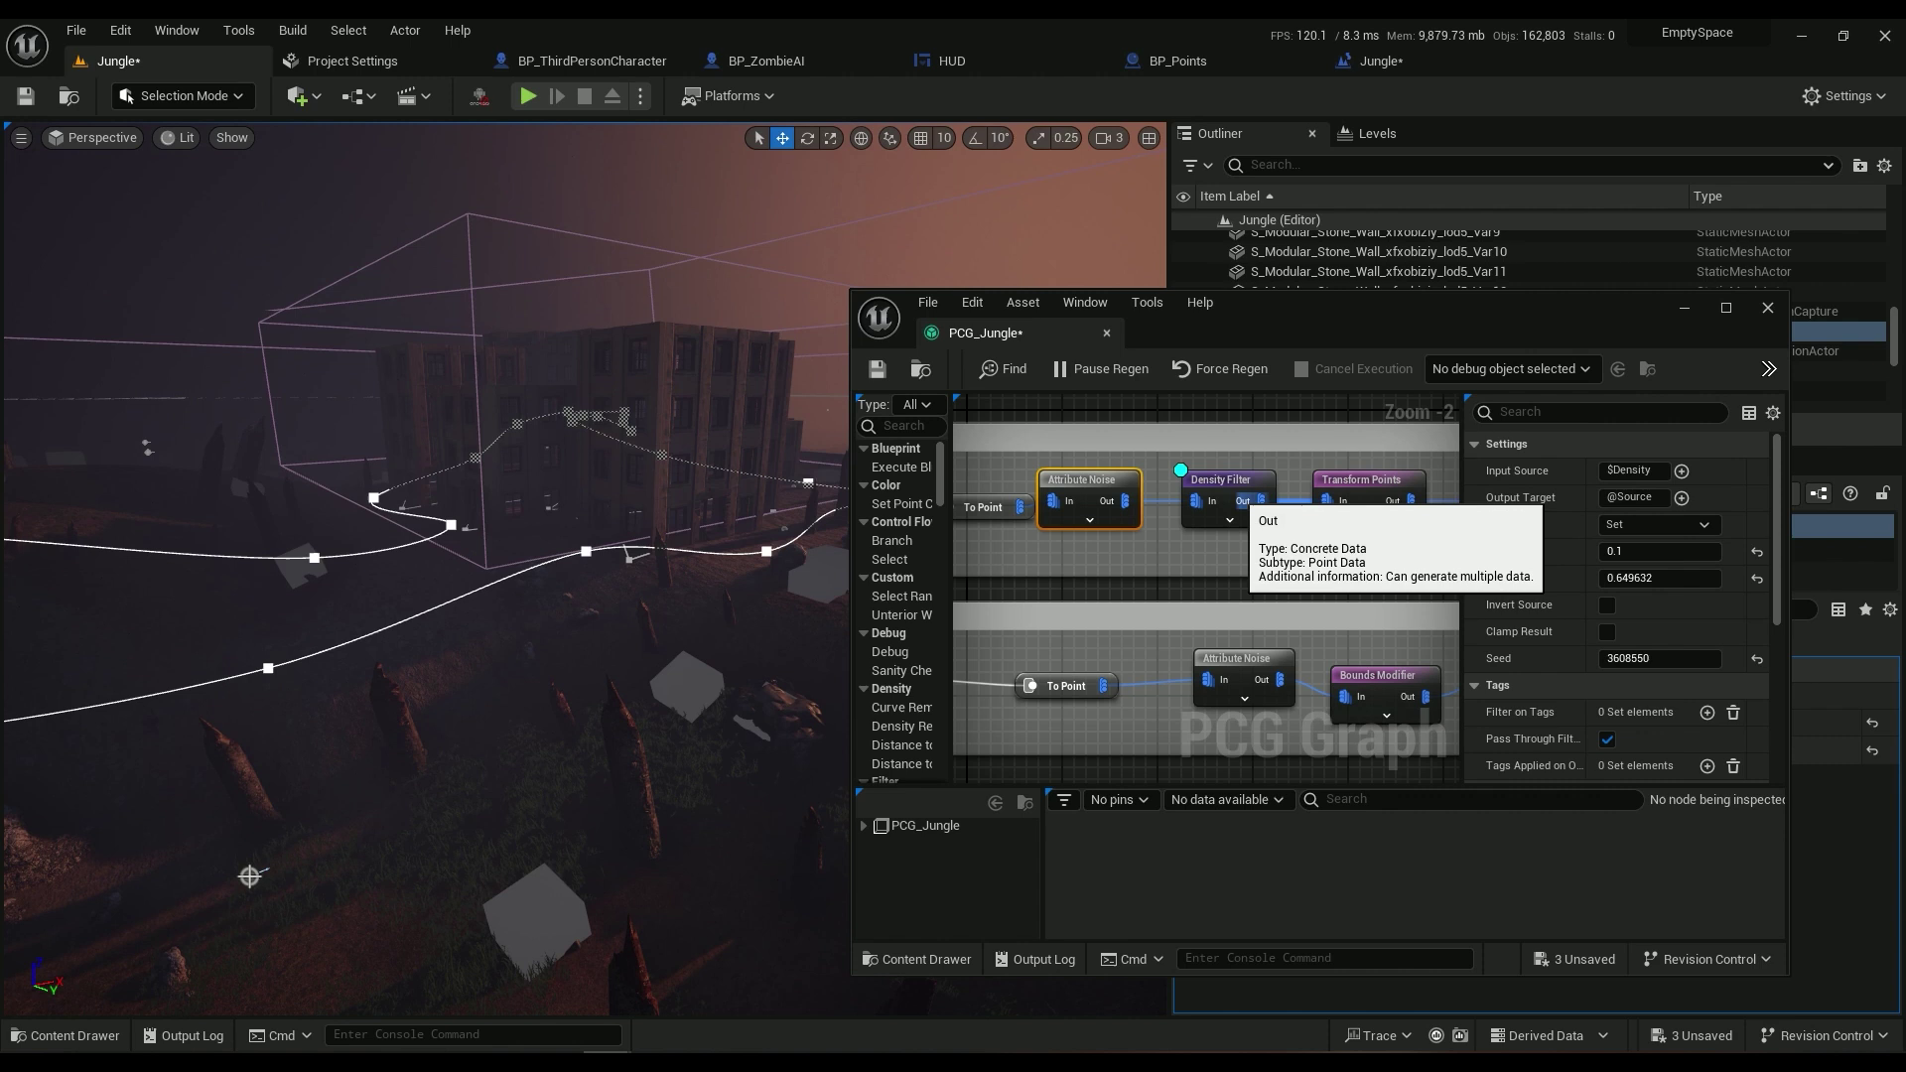
right_click_drag(1330, 550, 1213, 553)
left_click(1256, 502)
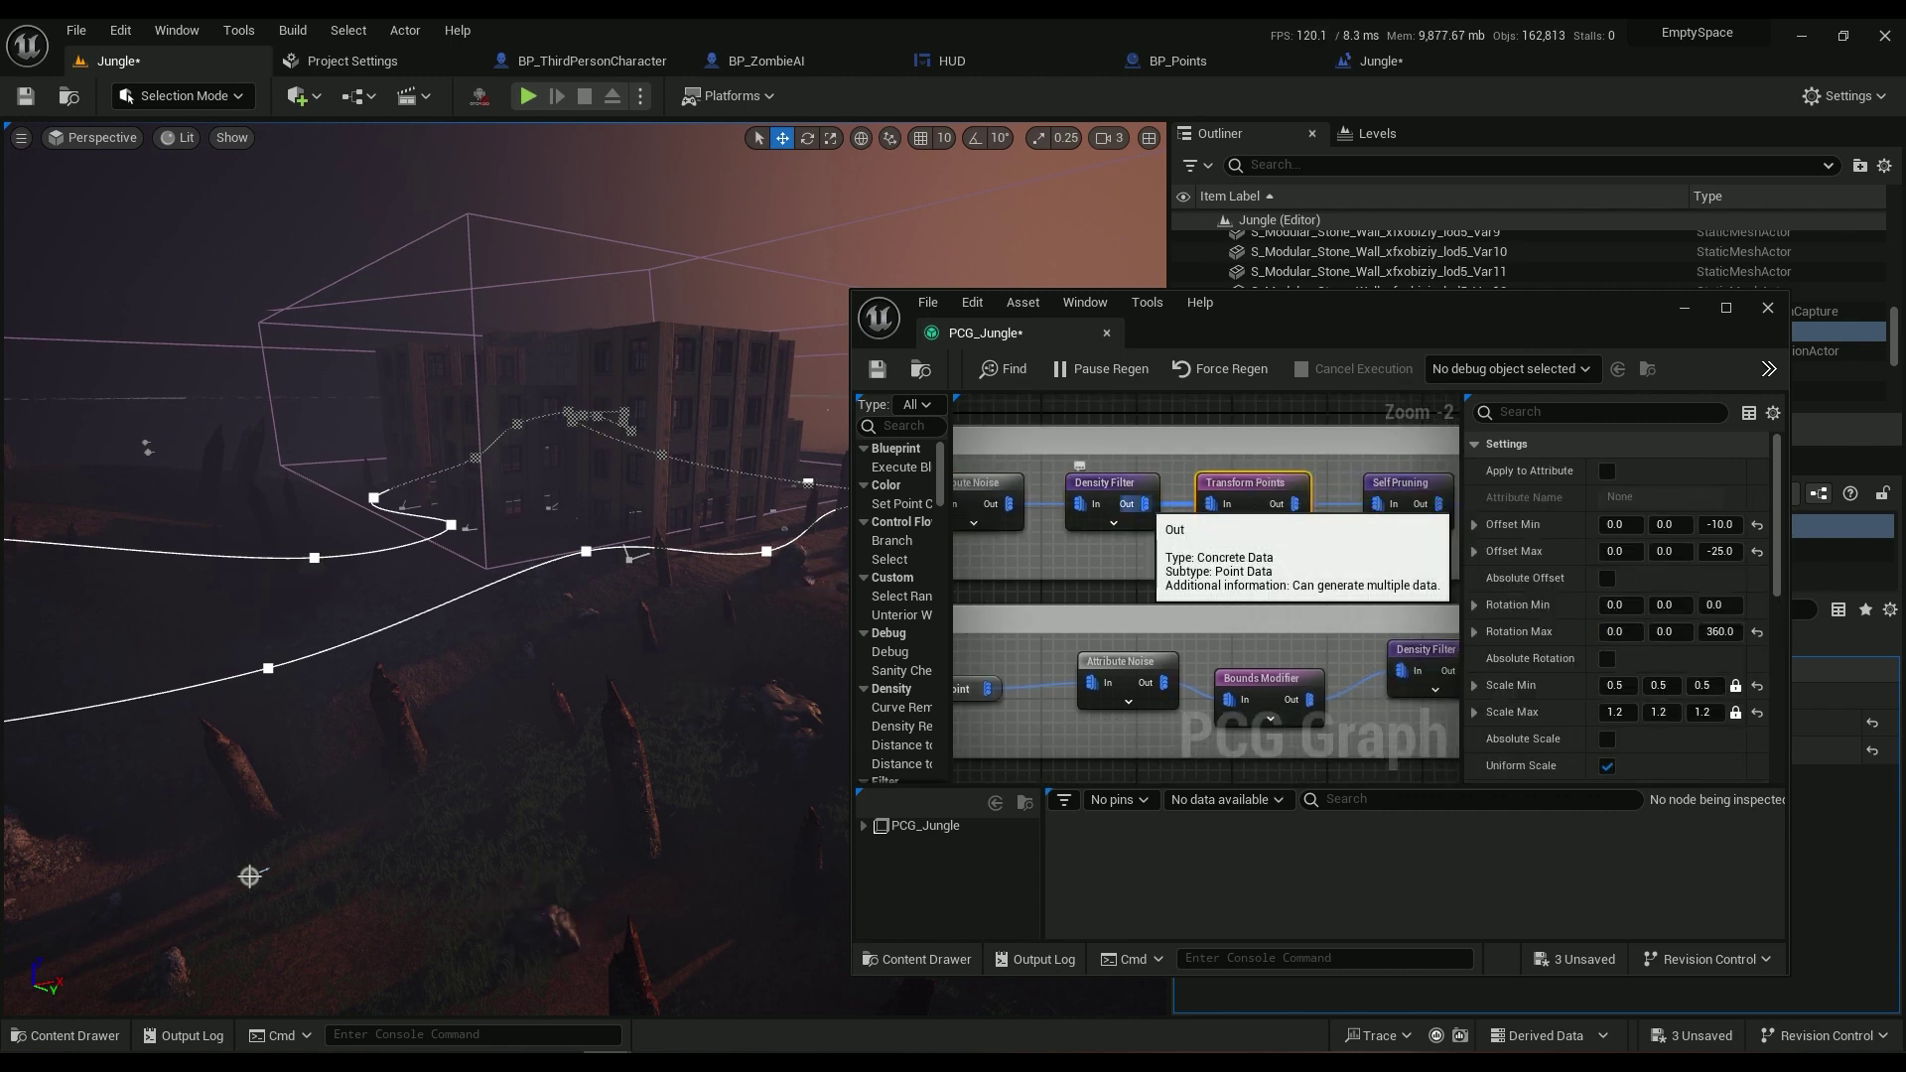
Search the node list for "trans" from the Density Filter's output and for "dens" from the Attribute Noise's output, without adding a node
left_click_drag(1145, 503, 1189, 574)
type("trans")
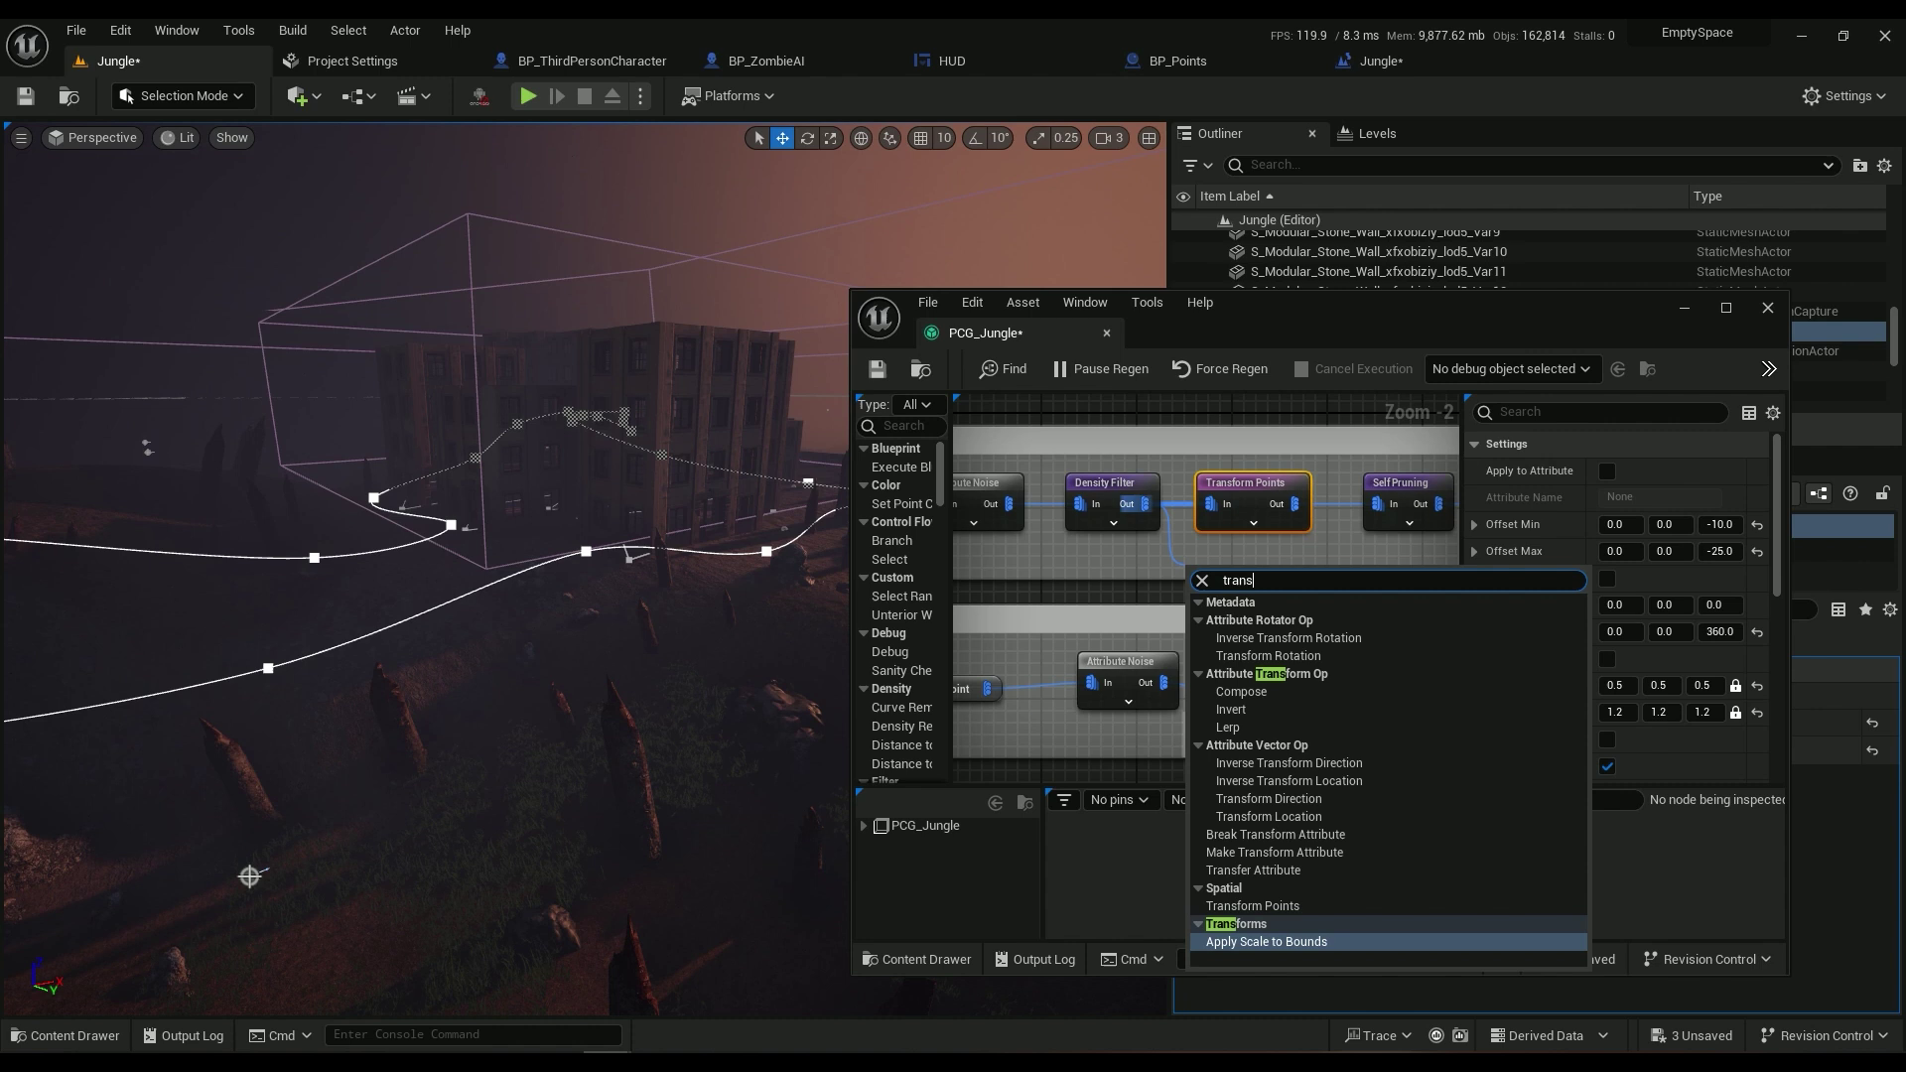
left_click(1128, 568)
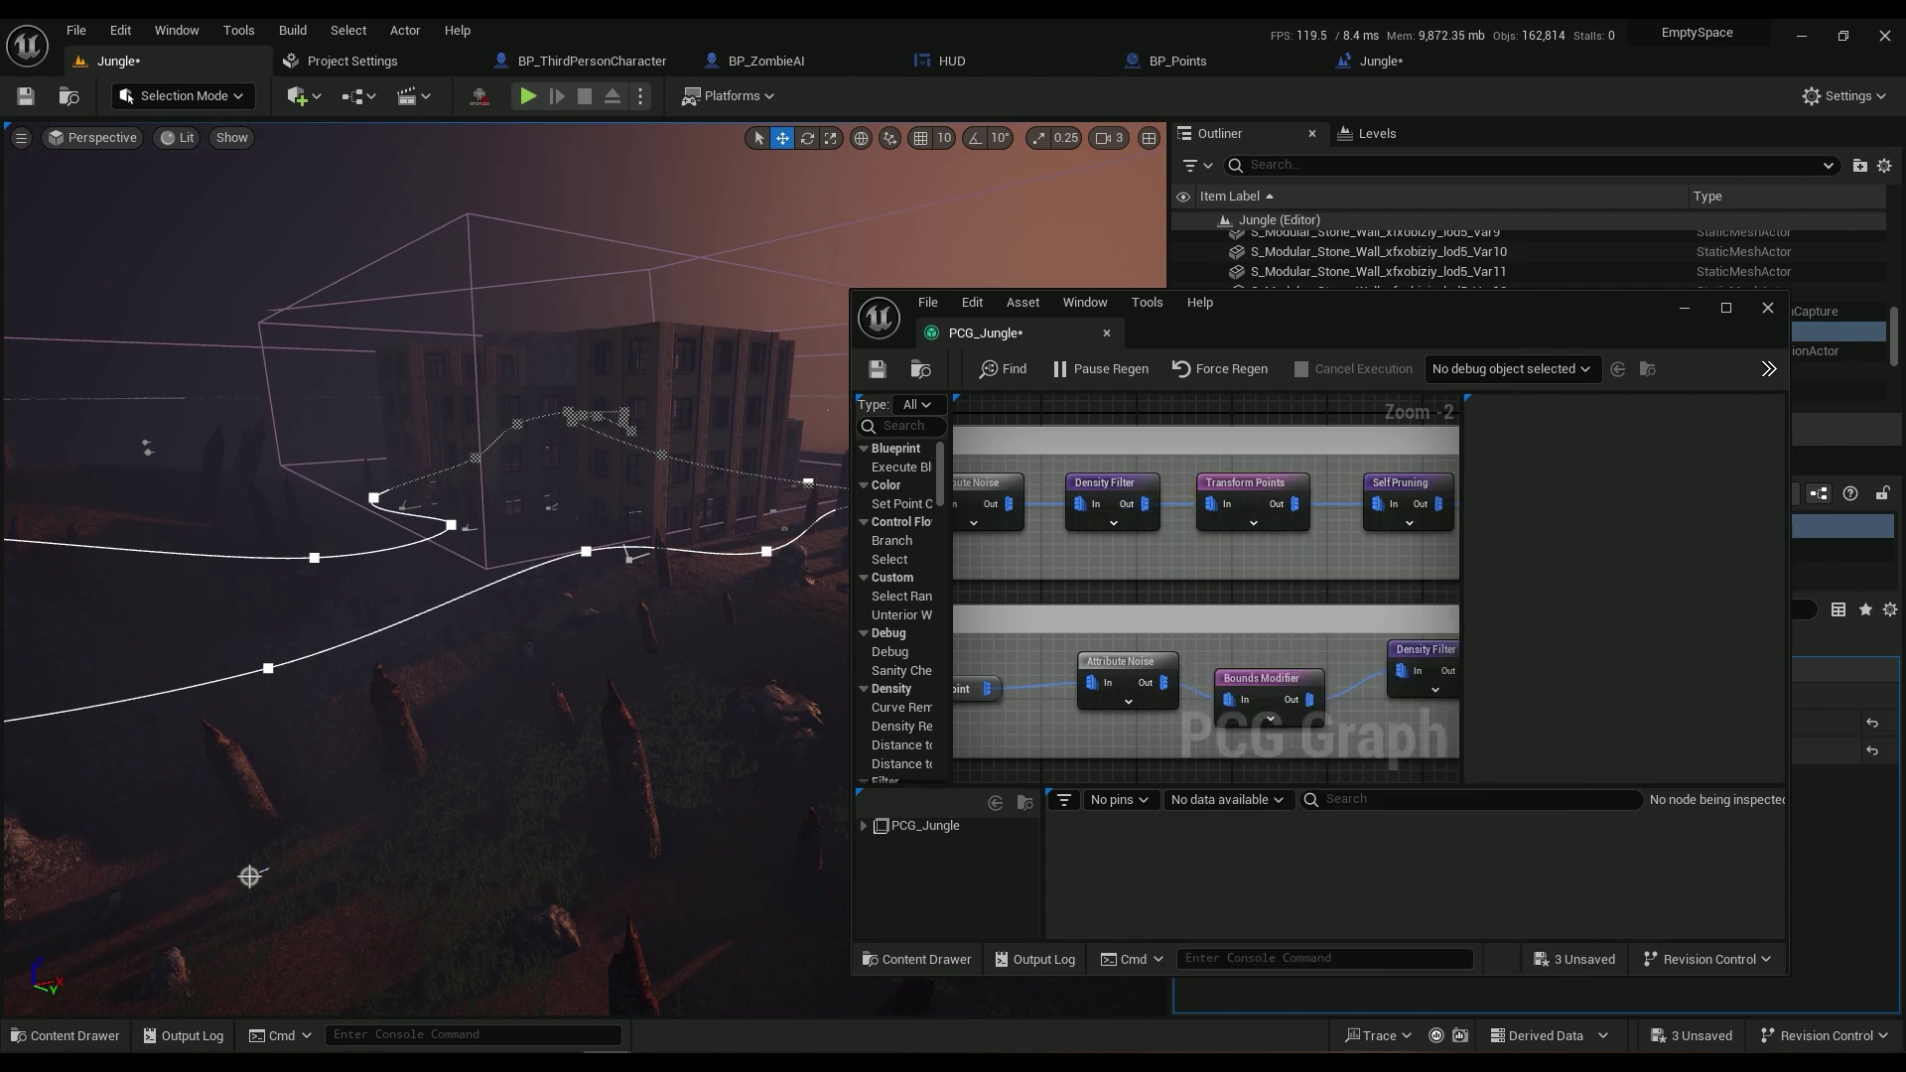
left_click_drag(1007, 504, 1057, 548)
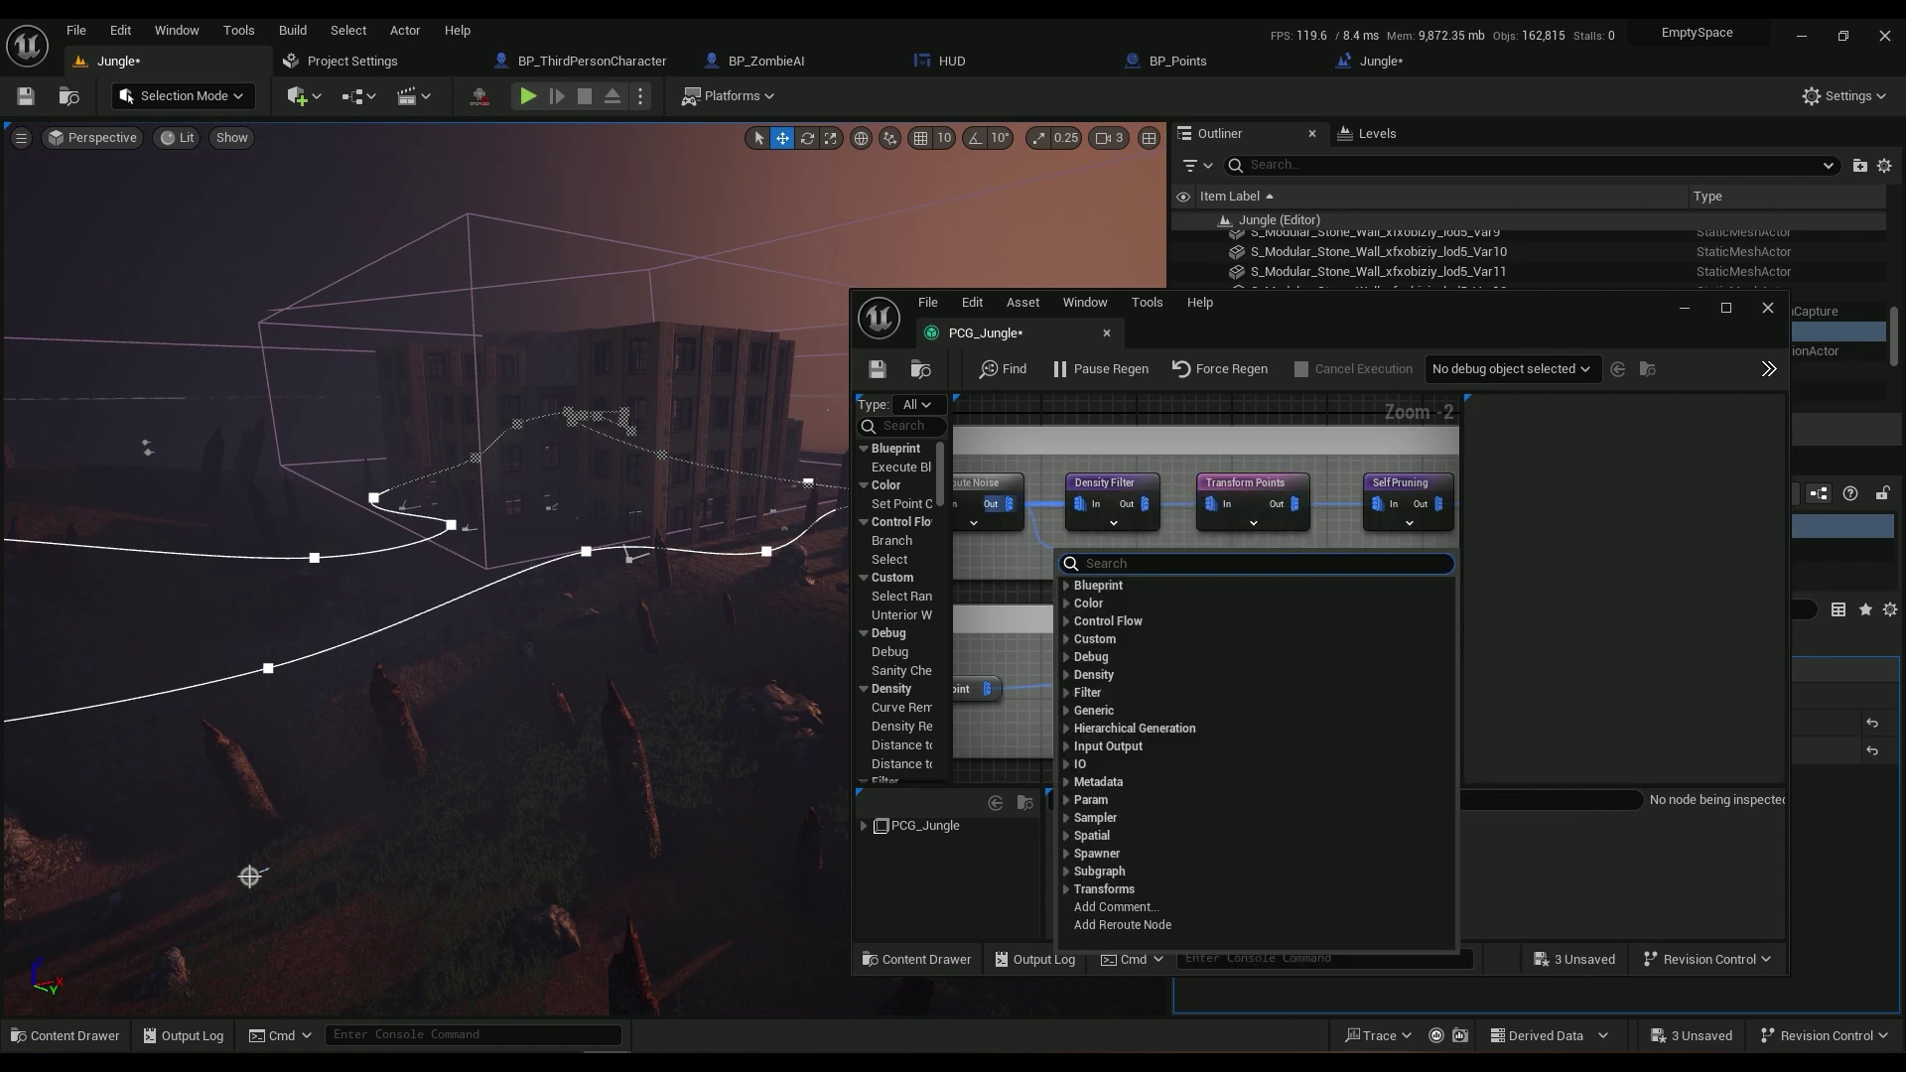
type("dent")
key("BackSpace")
type("s")
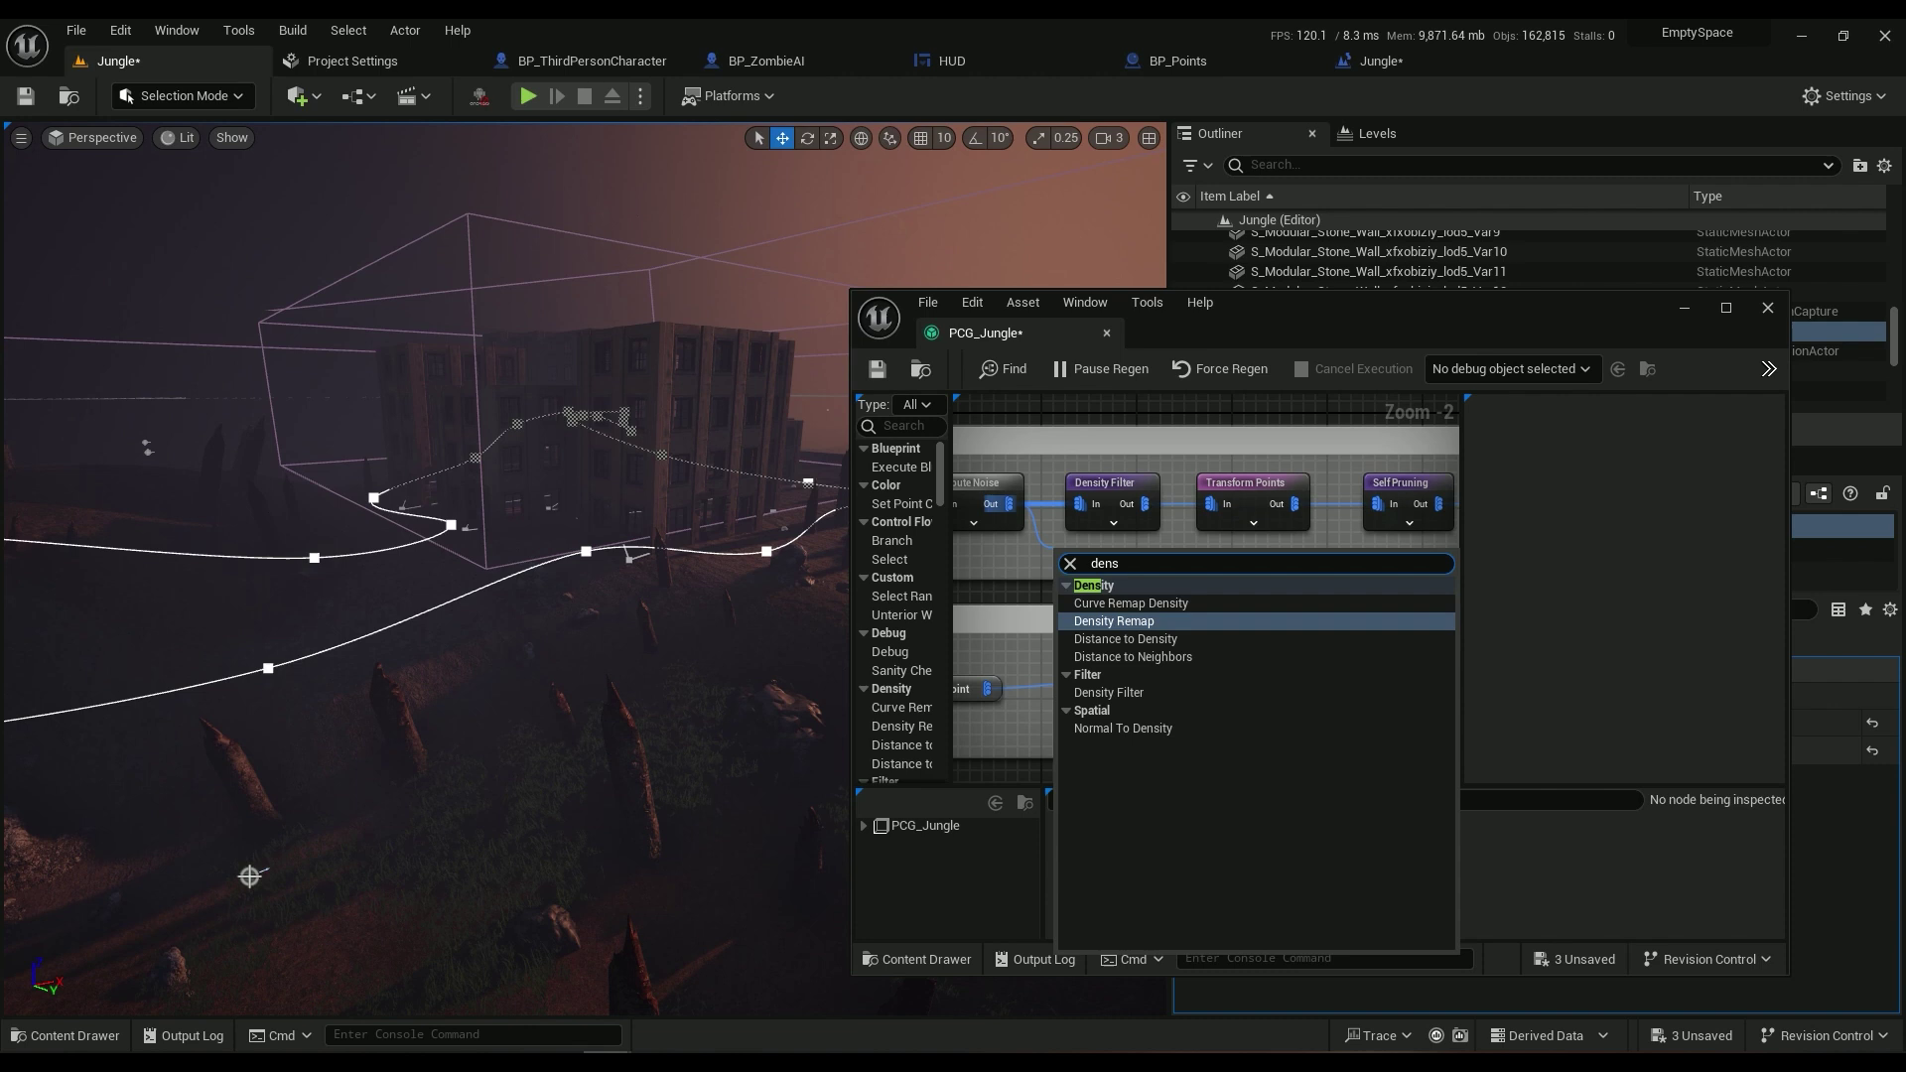
left_click(1028, 596)
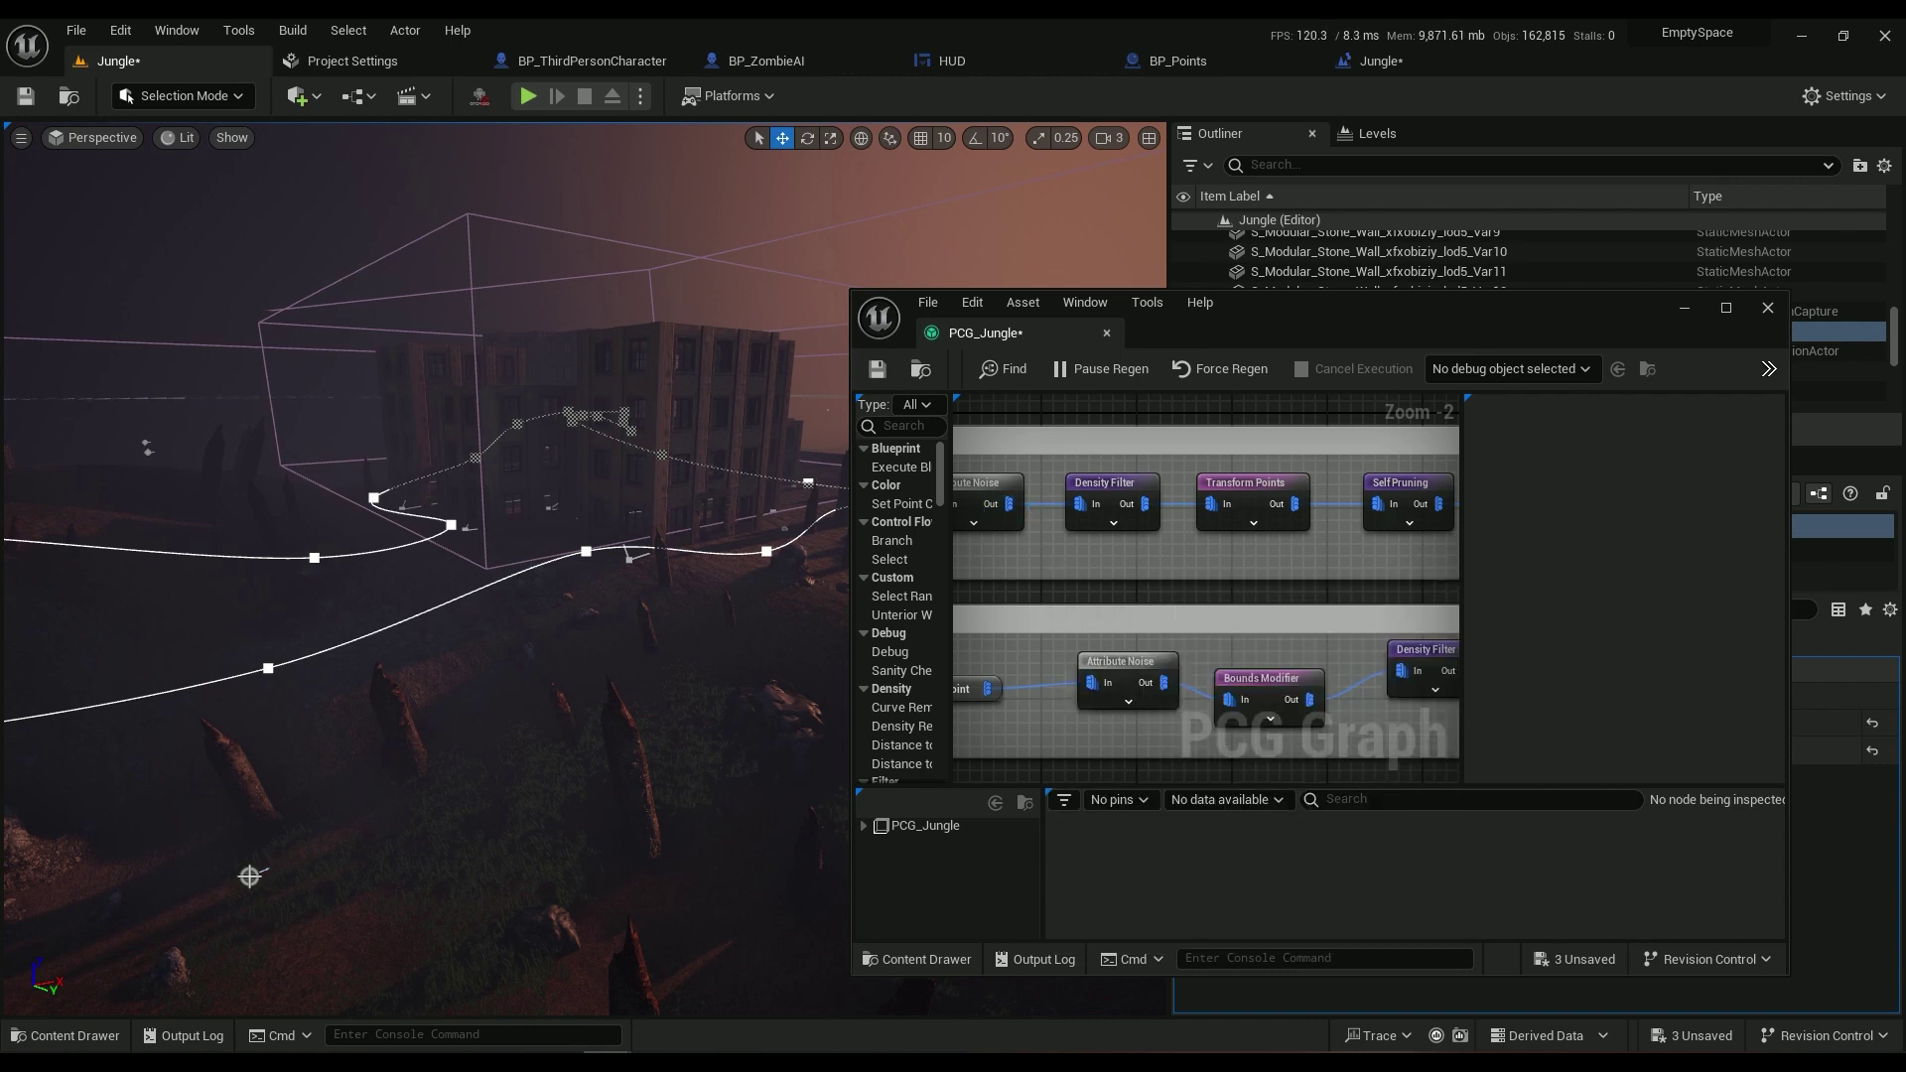
Enable debugging on the Rocks Transform Points node and inspect the transformed points and rocks up close in the level
right_click_drag(1221, 585, 1092, 583)
left_click(1128, 483)
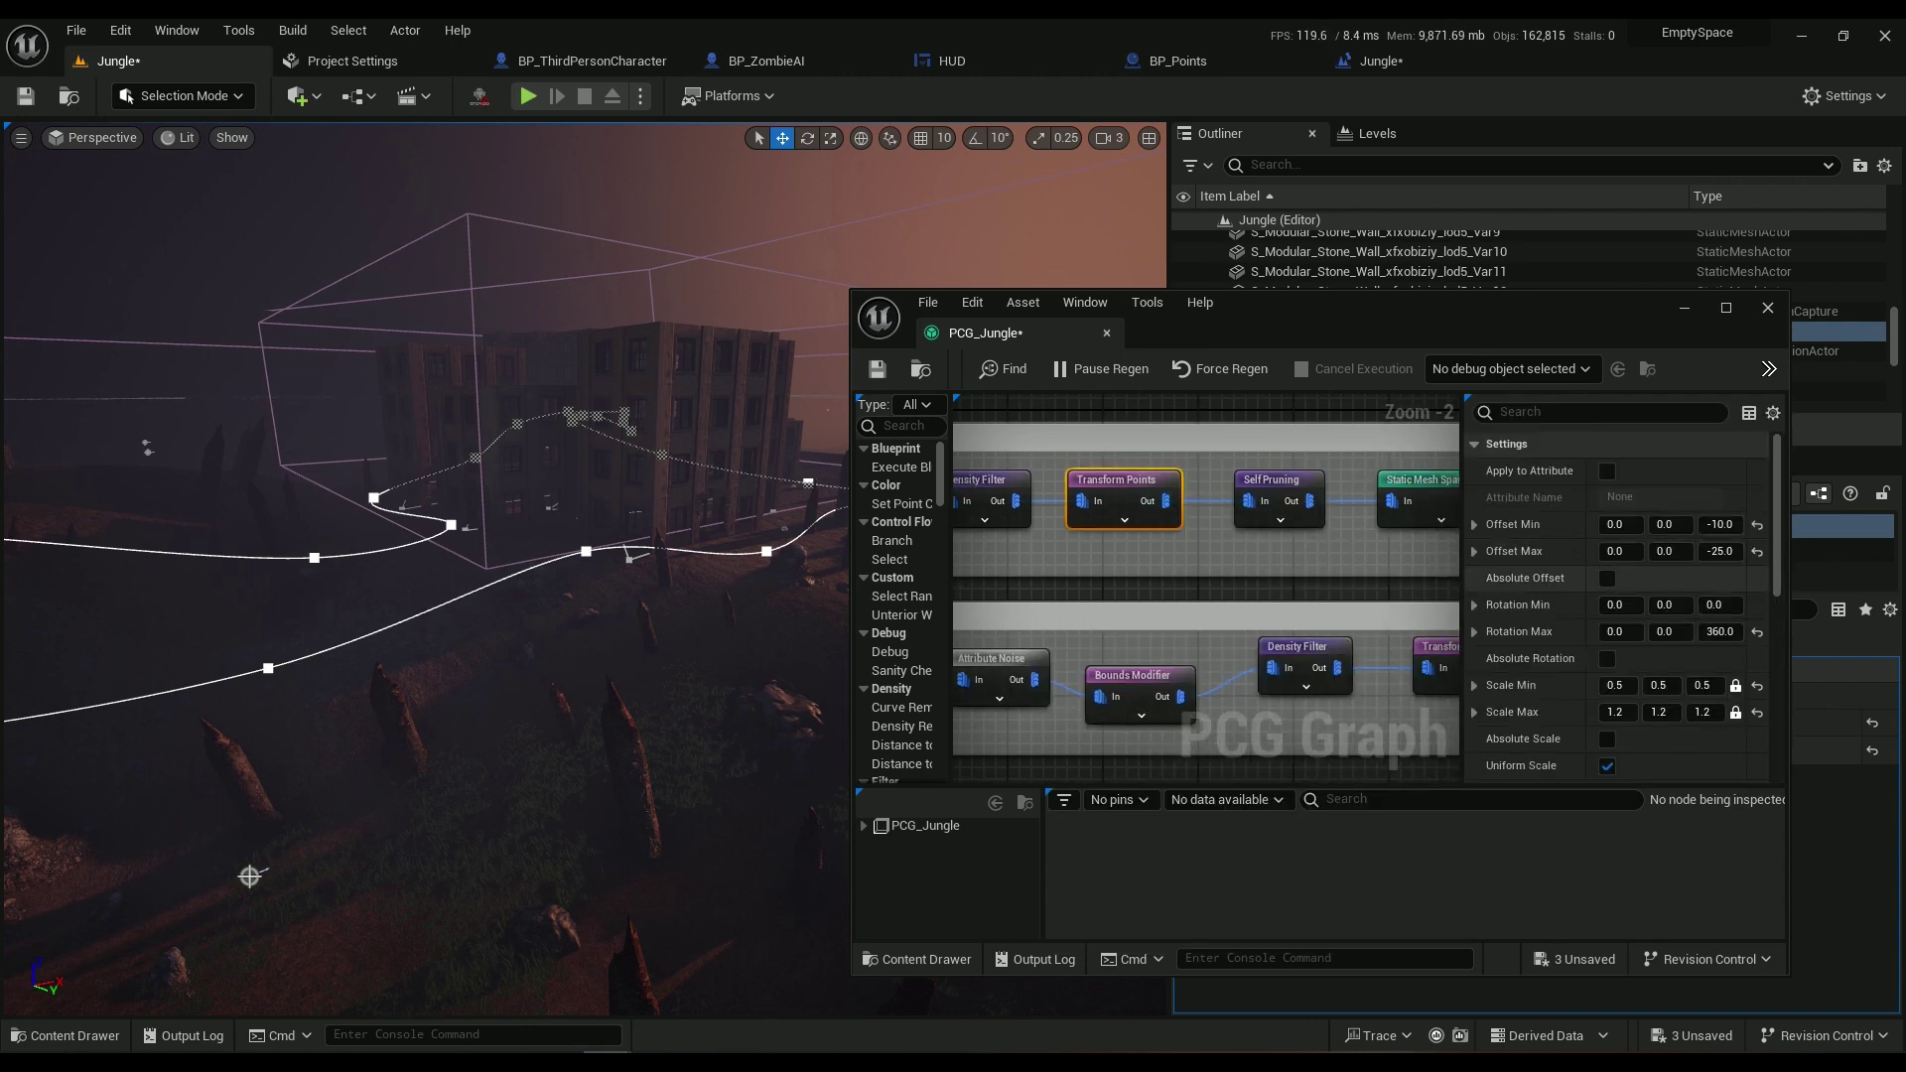
right_click_drag(249, 877, 313, 879)
left_click(1208, 561)
left_click(1072, 475)
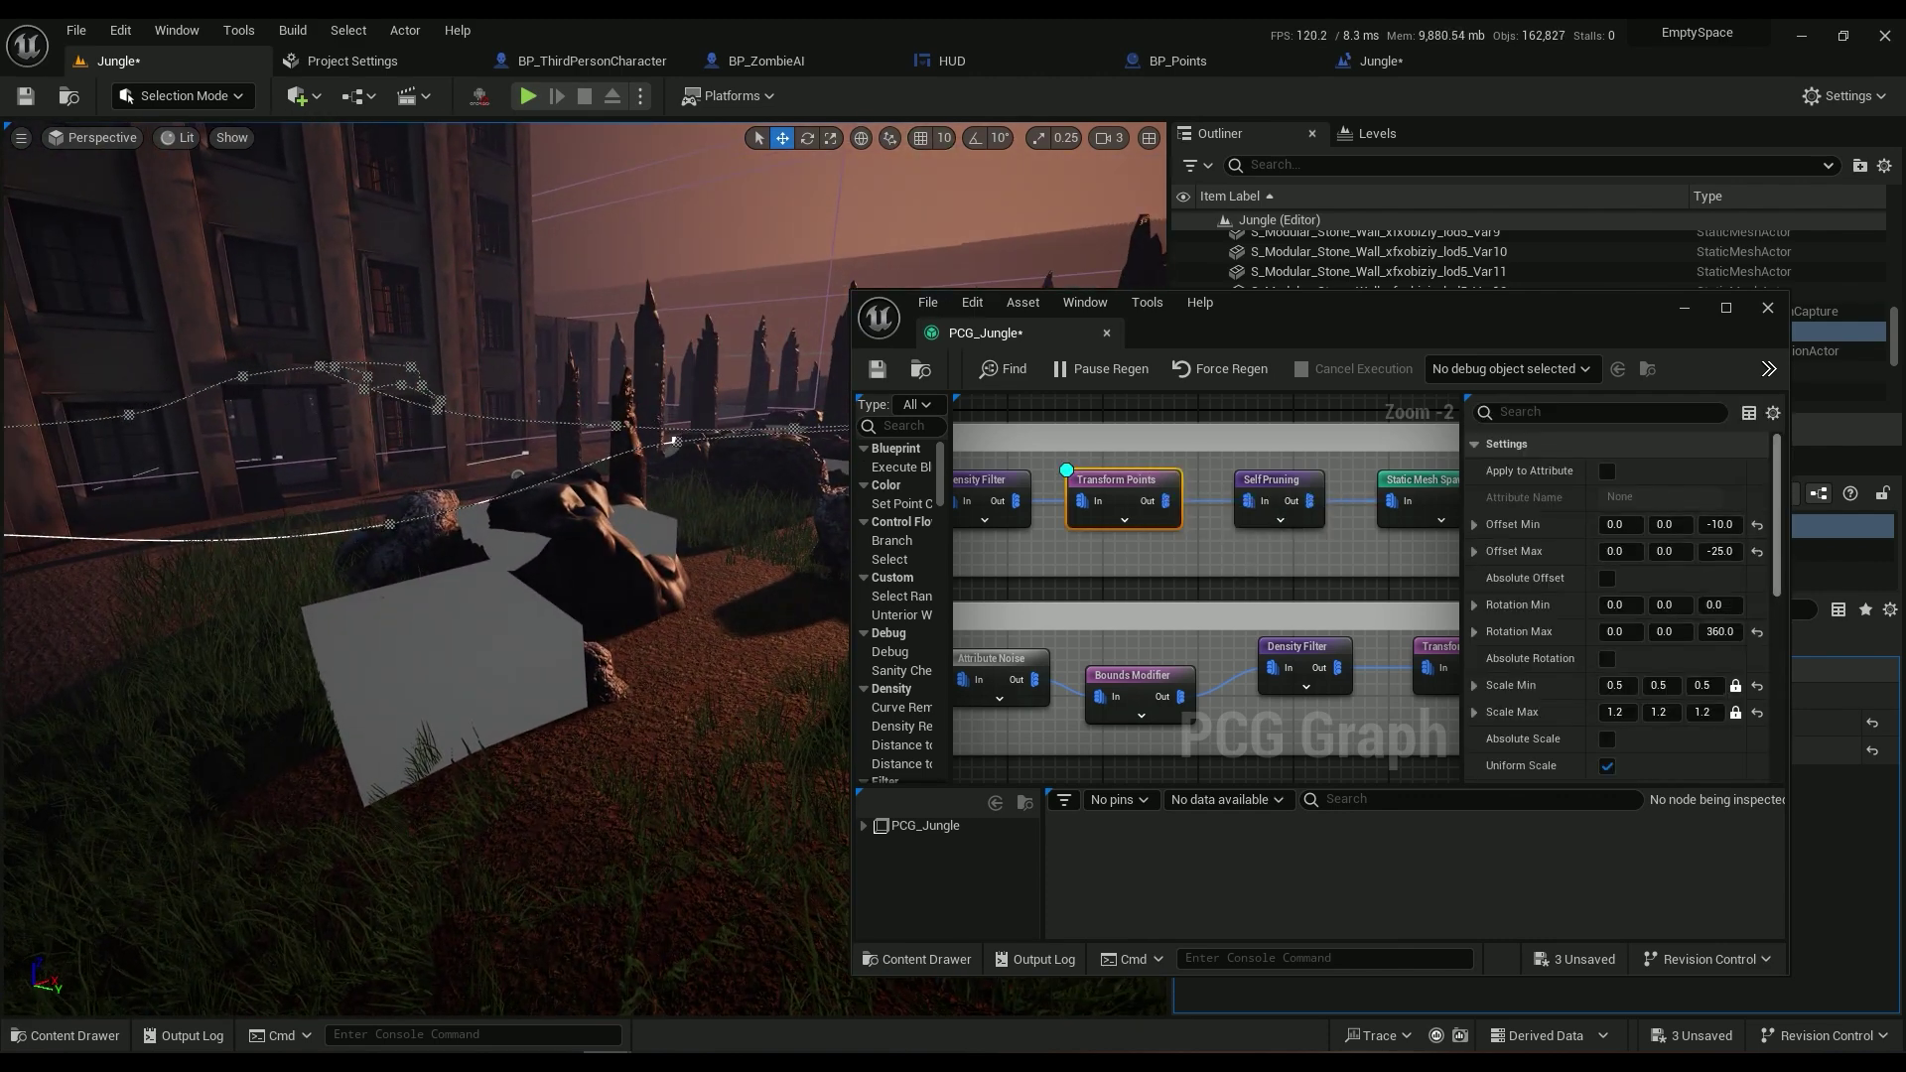
right_click_drag(595, 635, 691, 575)
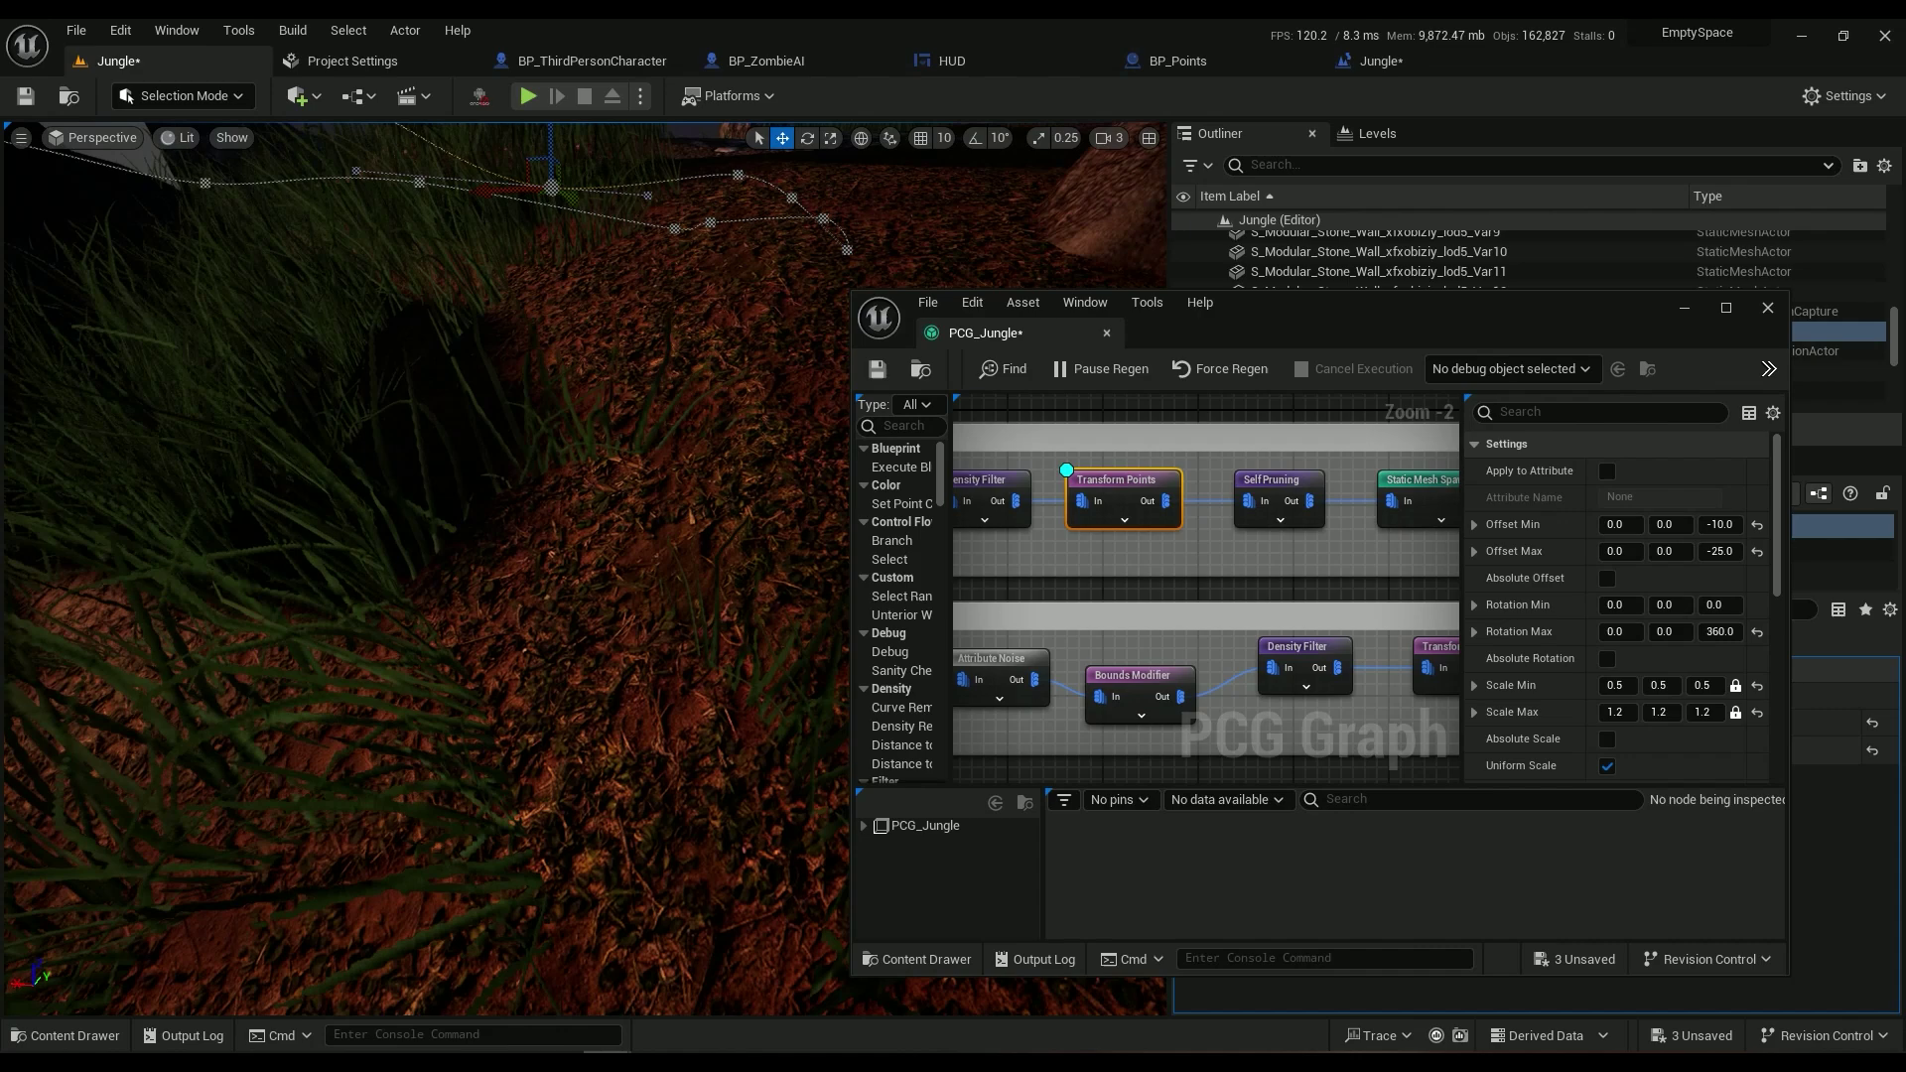
Enable Absolute Rotation on the Rocks Transform Points node and check the orientation of the rocks in the level
scroll(901, 605, "down", 2)
mouse_move(805, 205)
right_mouse_down()
mouse_move(805, 248)
mouse_move(806, 206)
right_mouse_up()
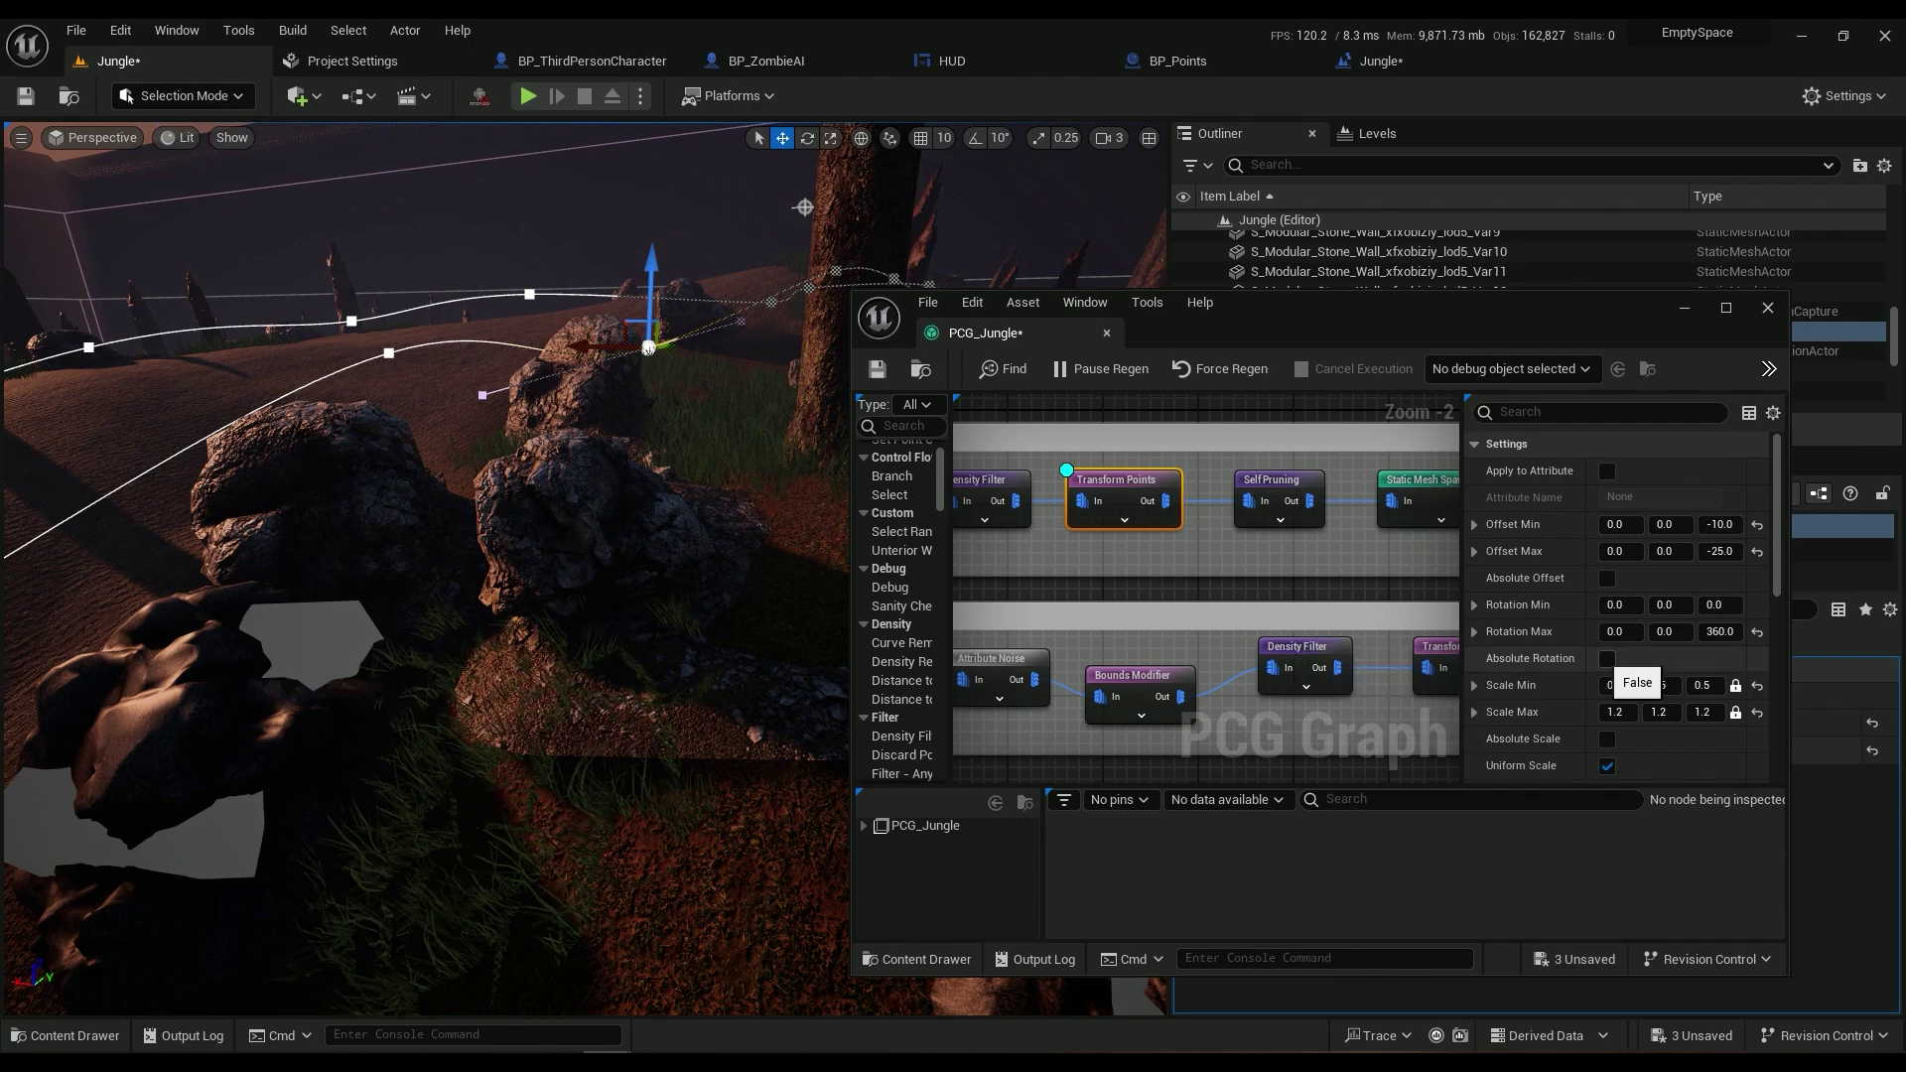
left_click(1607, 659)
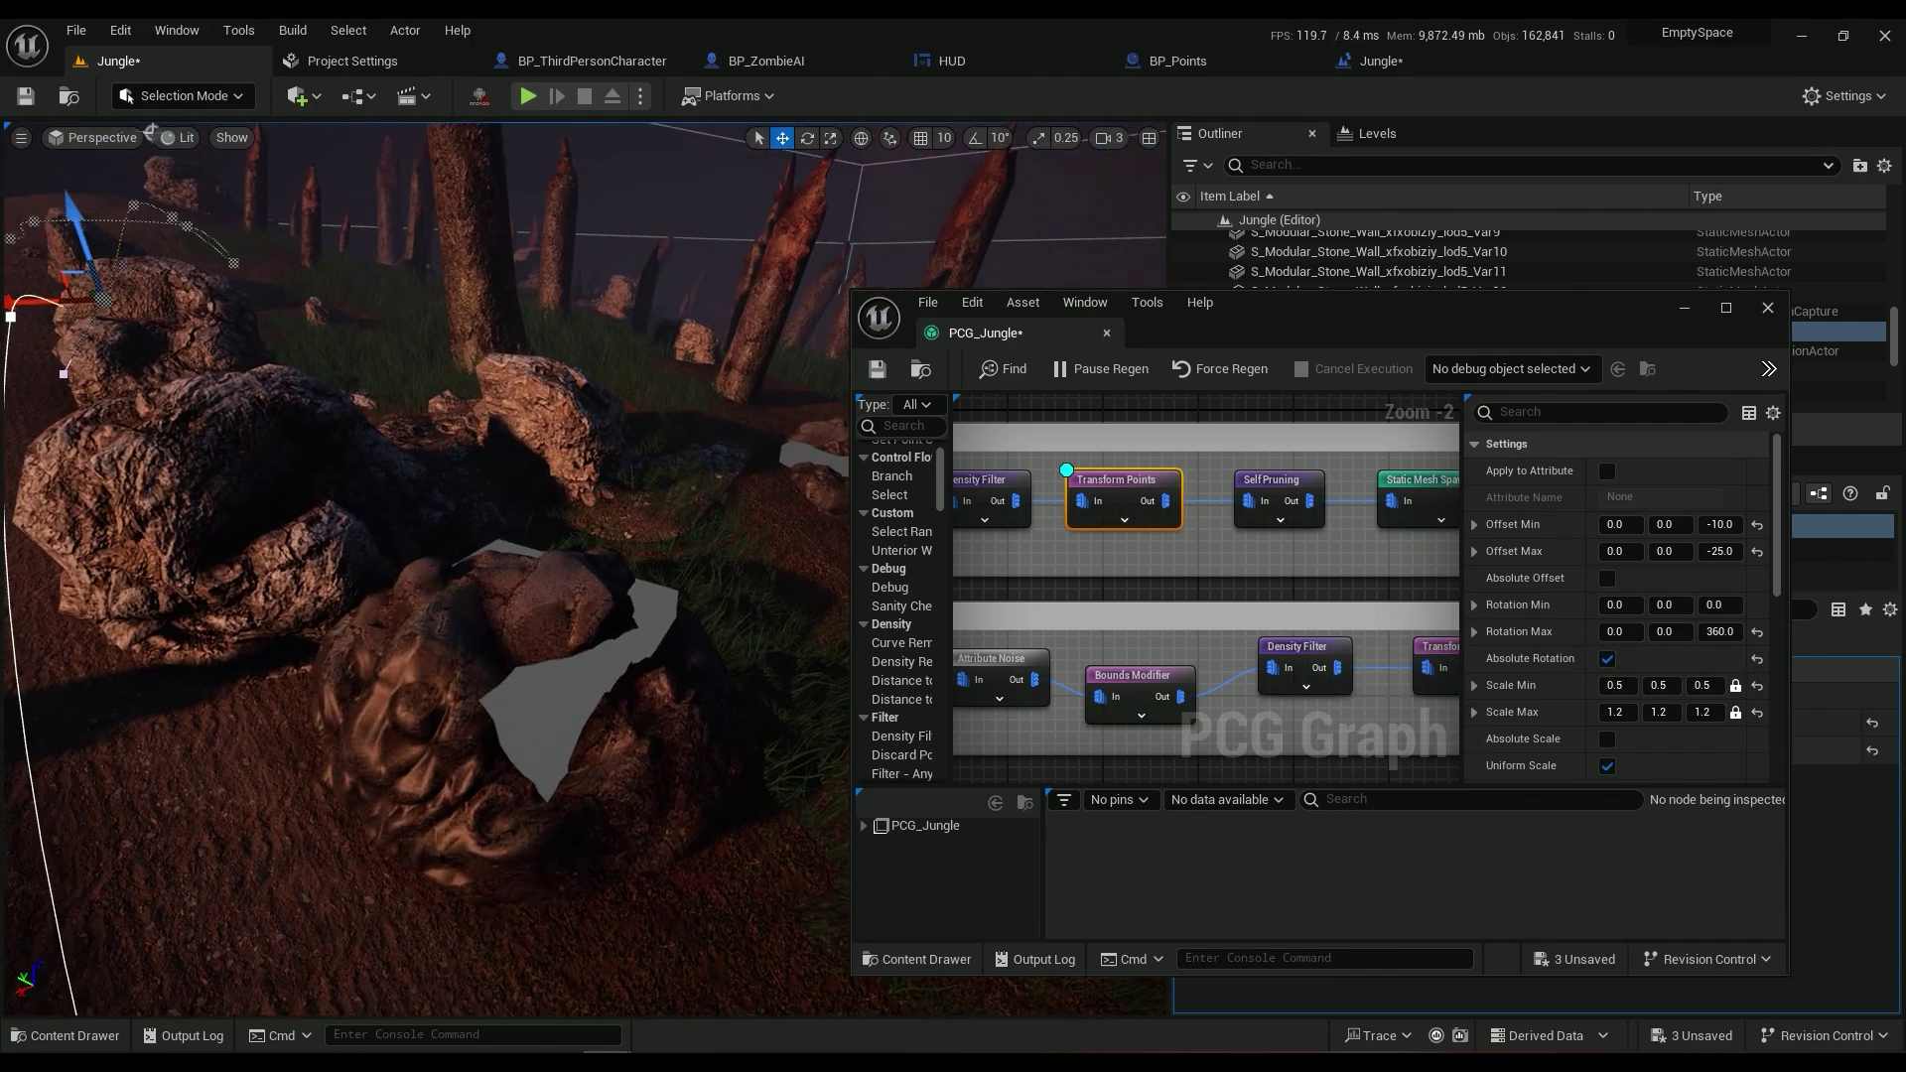
right_click_drag(426, 566, 434, 558)
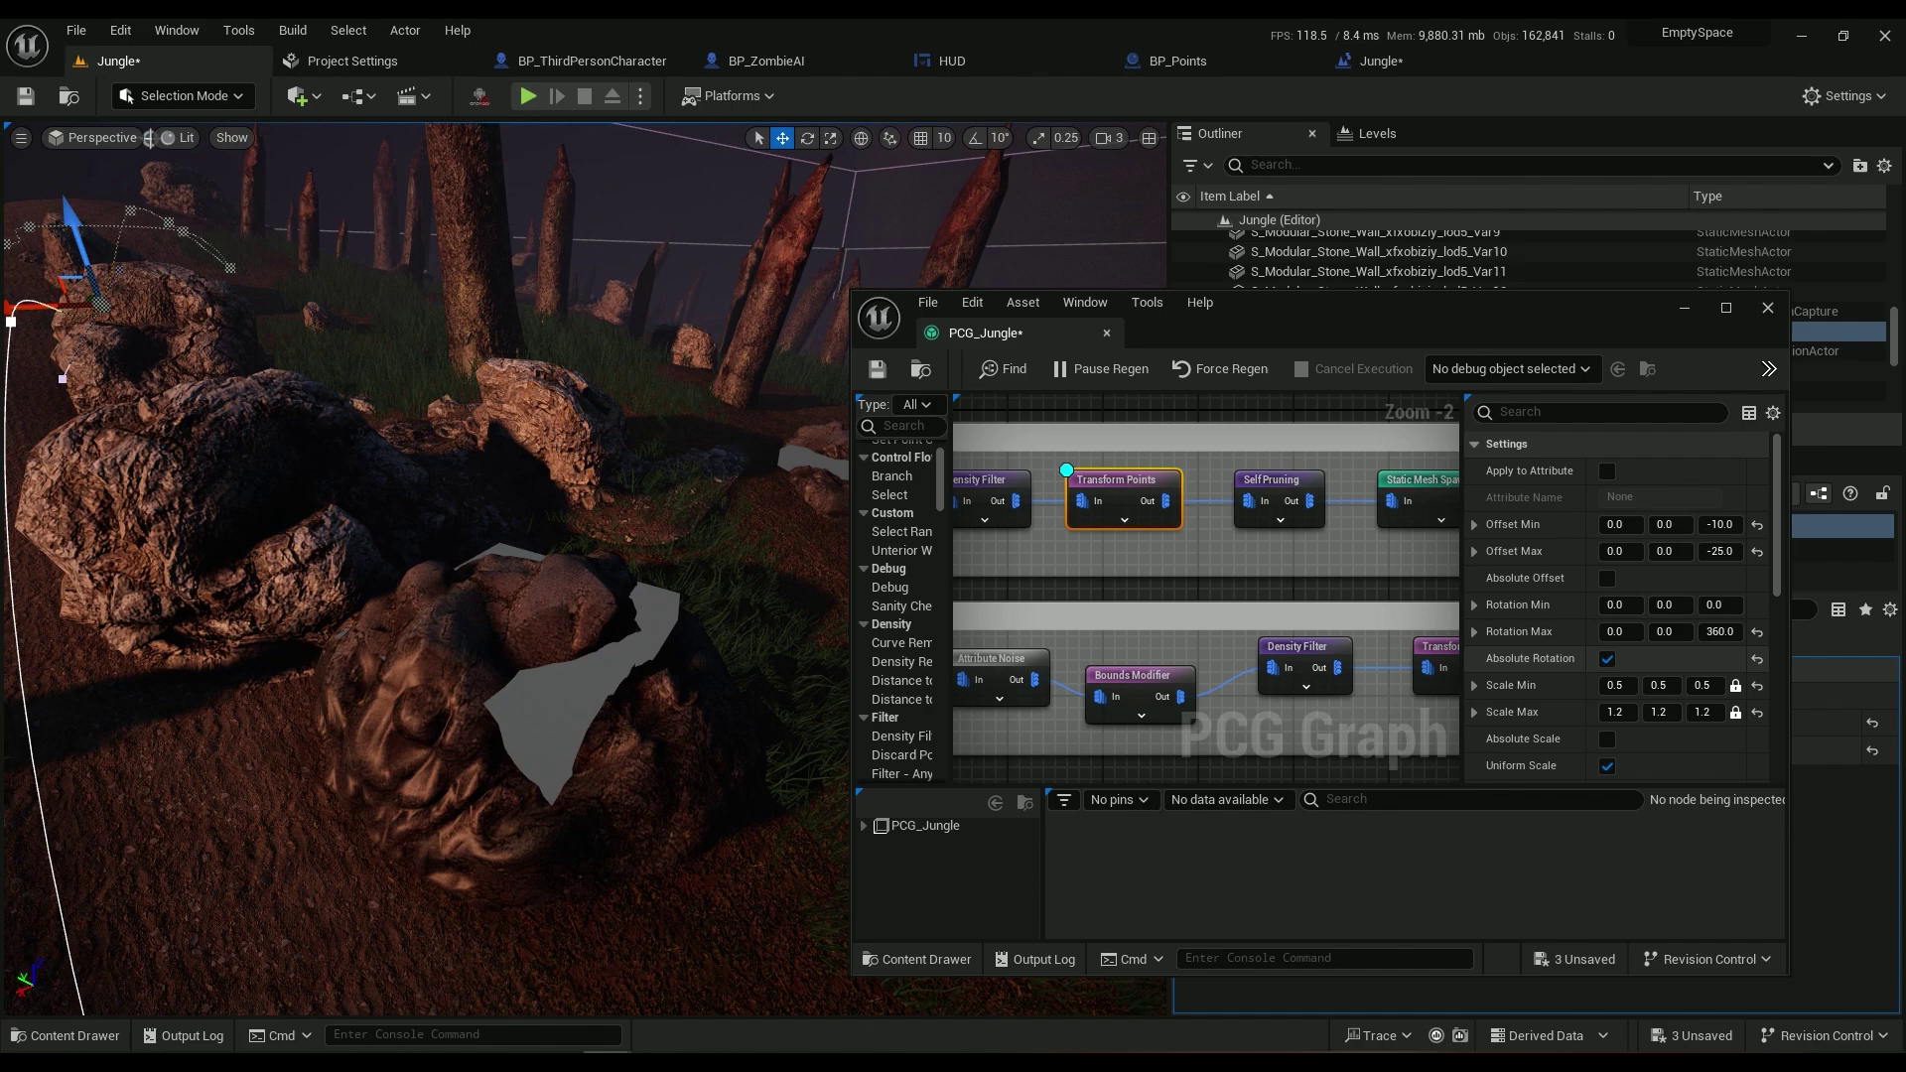
Disable Absolute Rotation on the Rocks Transform Points node and look over the rocks and trees in the level
left_click(1607, 659)
right_click_drag(635, 576, 629, 439)
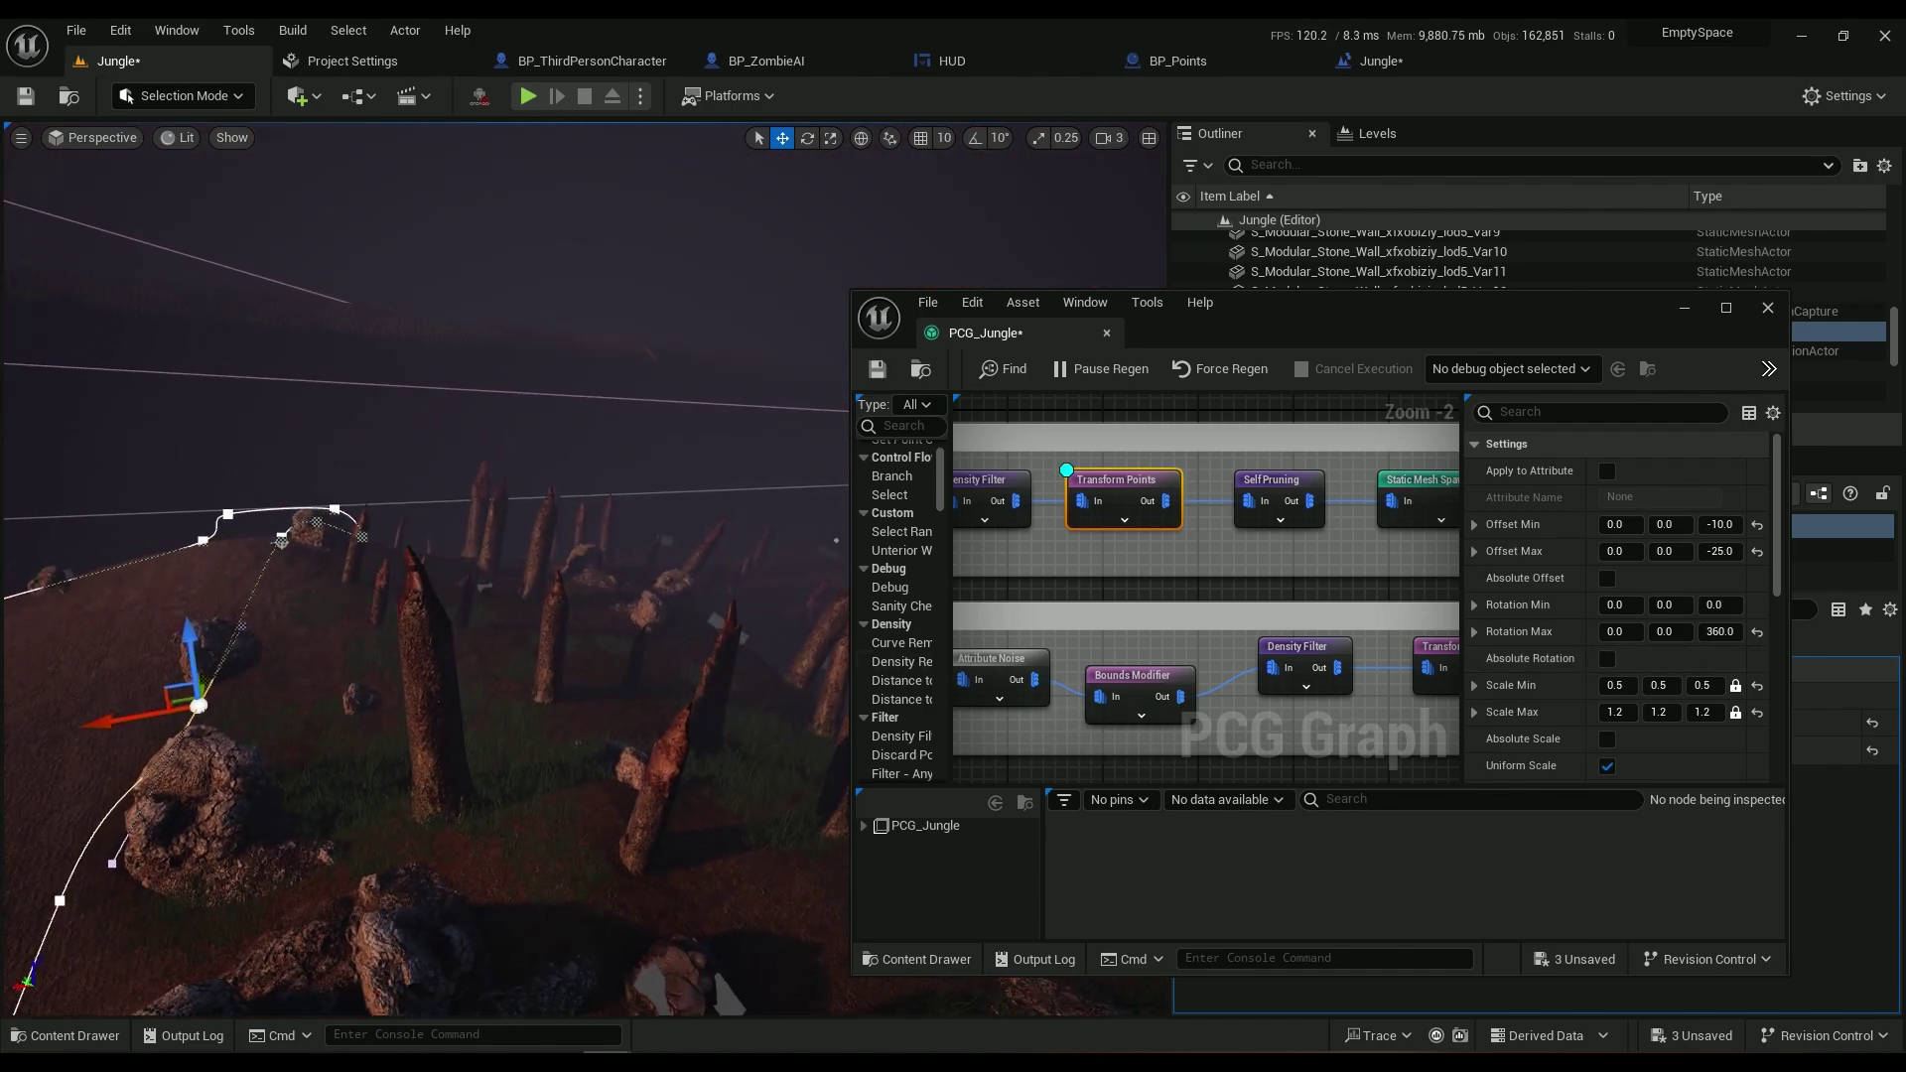
Toggle Absolute Rotation on and off on the Trees Transform Points node to compare the tree trunks' orientation, leaving it off
scroll(1231, 544, "down", 5)
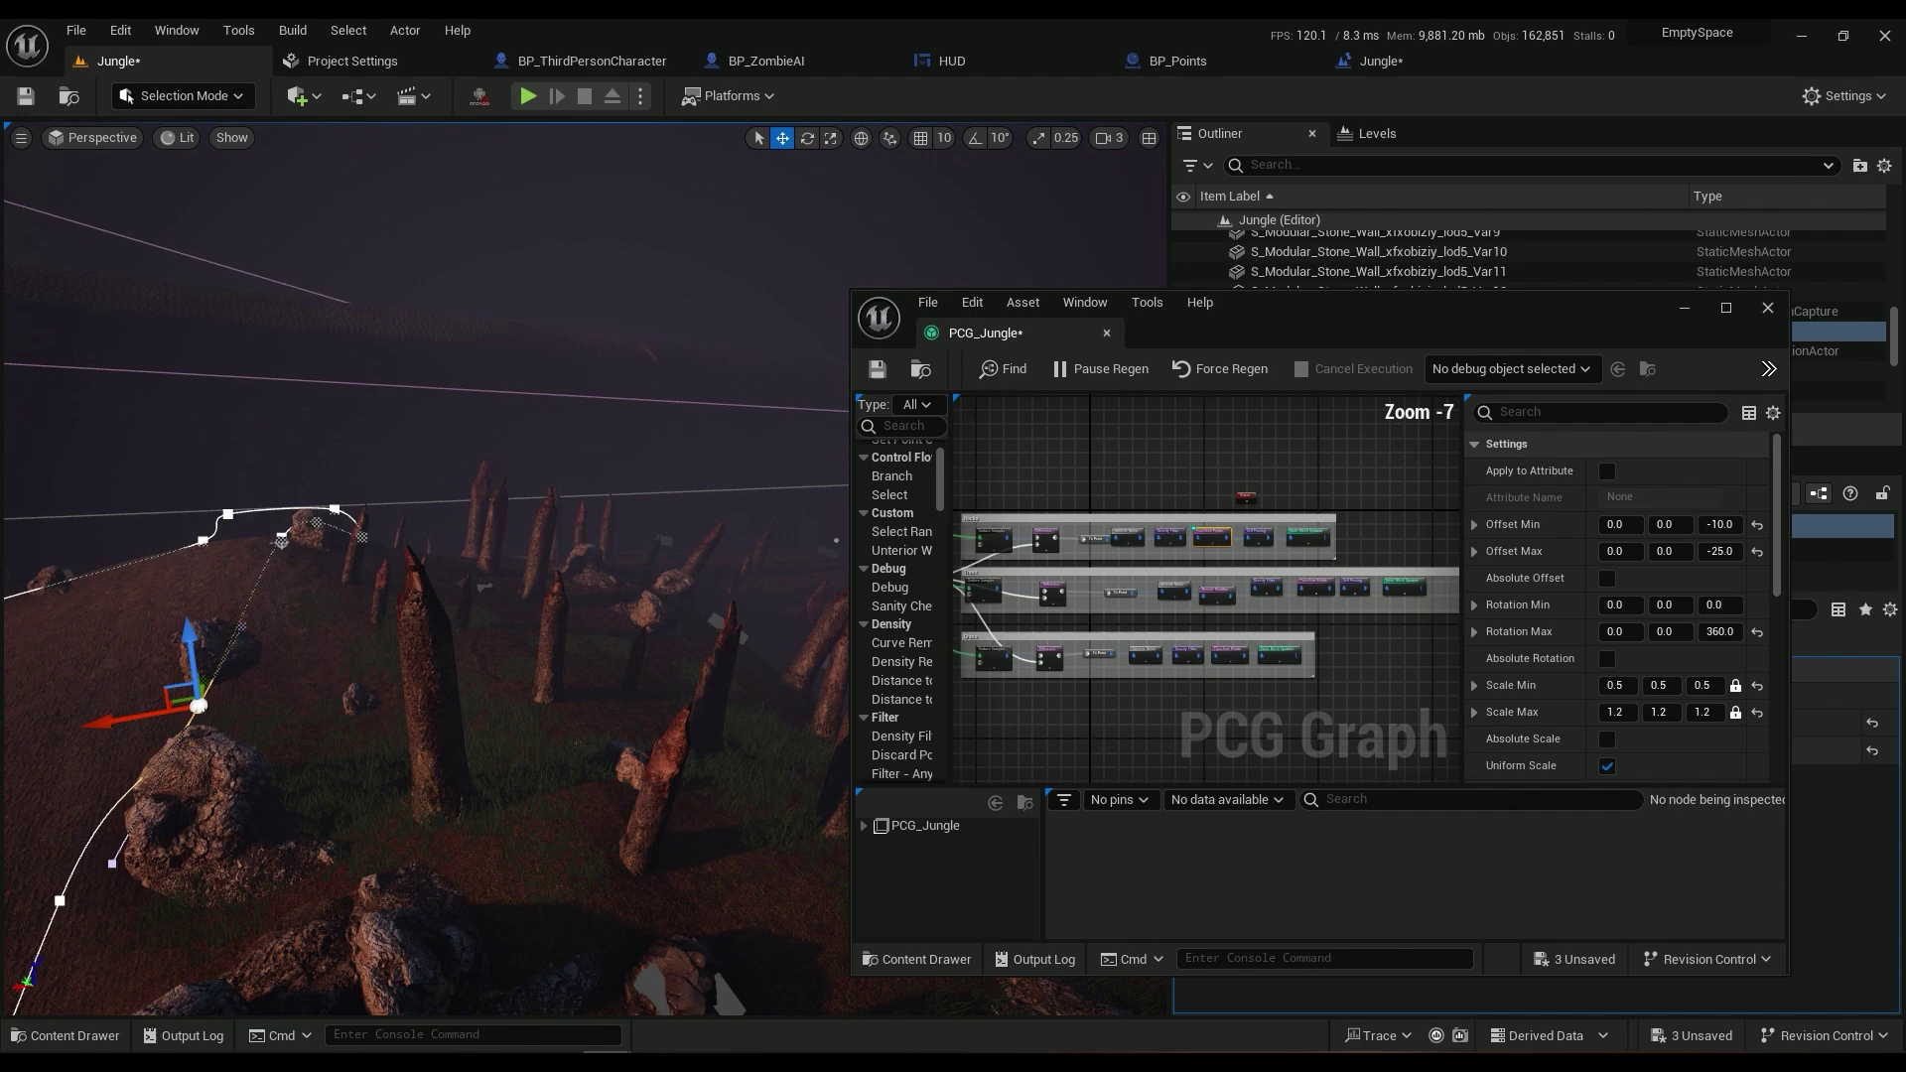
right_click_drag(1049, 572, 1197, 514)
scroll(1198, 514, "up", 4)
right_click_drag(1406, 516, 870, 528)
left_click(1167, 544)
left_click(1607, 659)
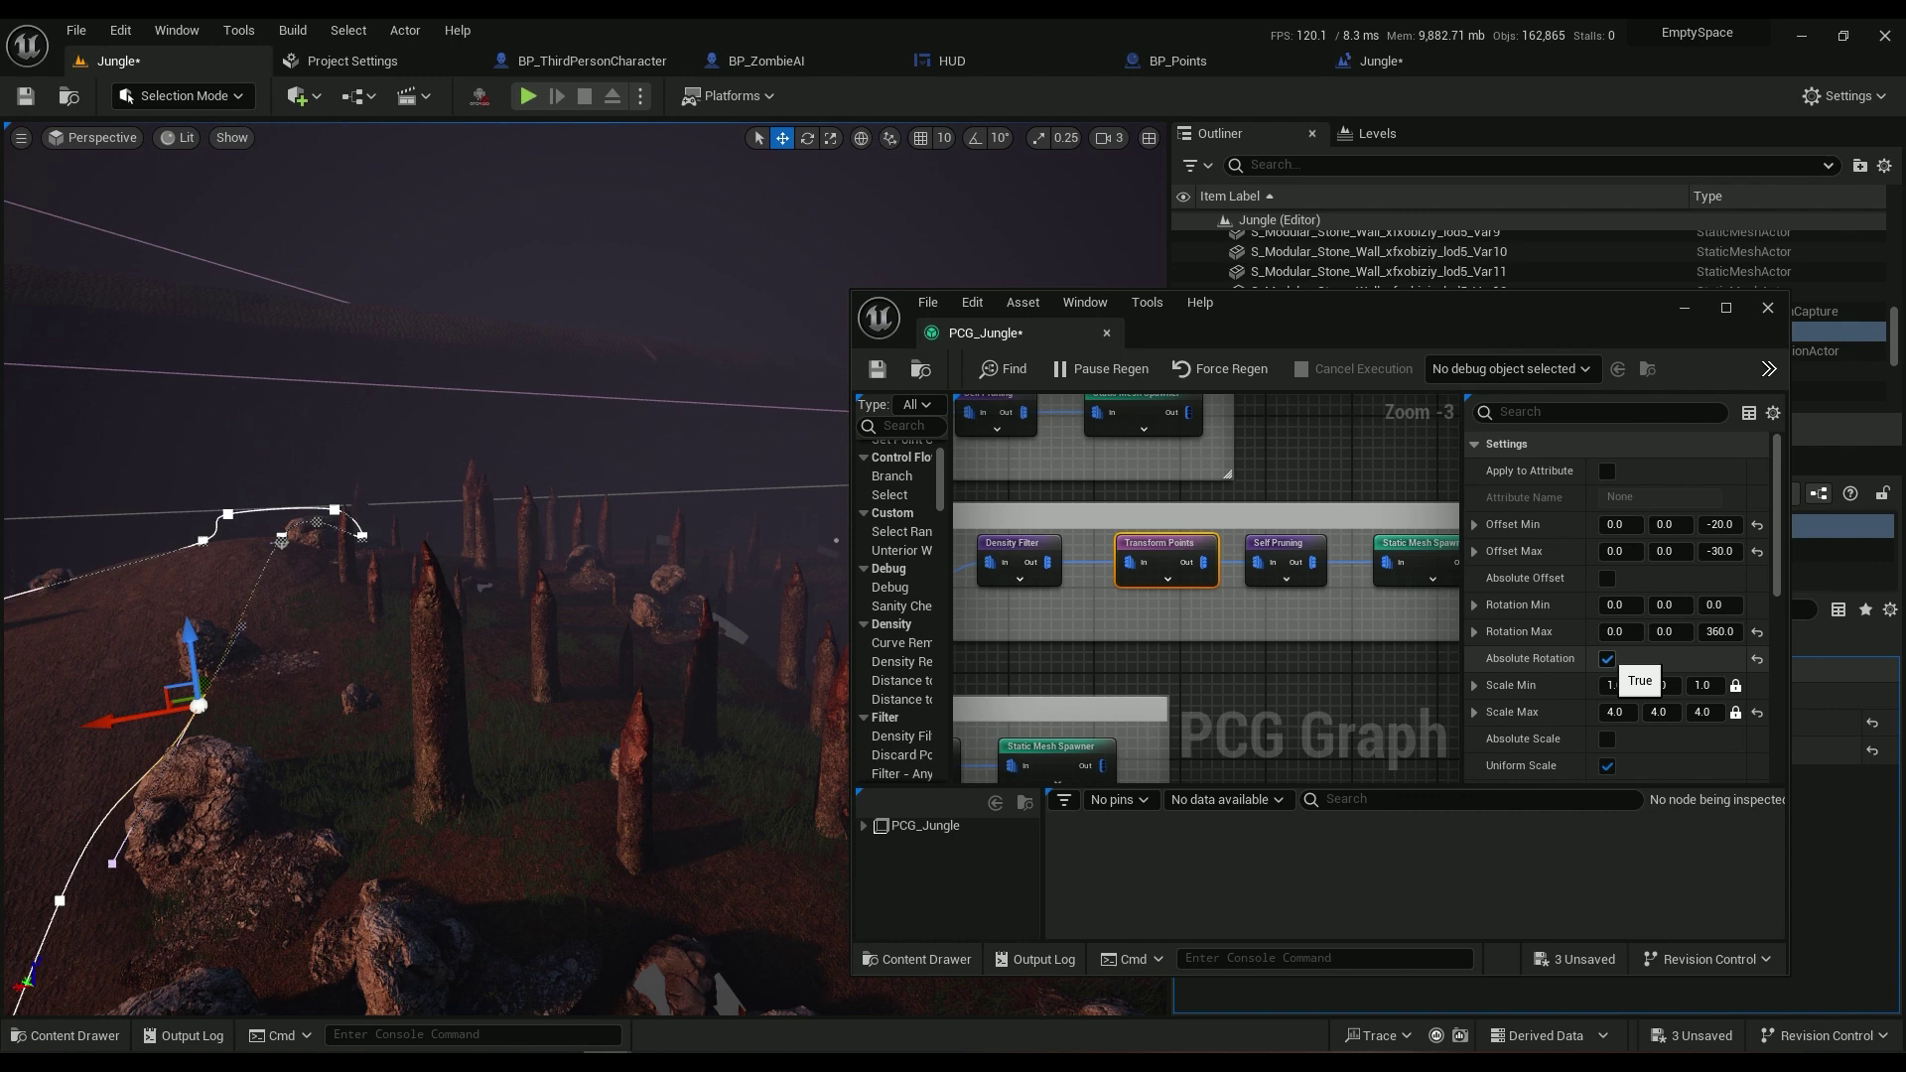
left_click(1607, 659)
left_click(1607, 659)
left_click(1607, 660)
left_click(1607, 659)
left_click(1607, 659)
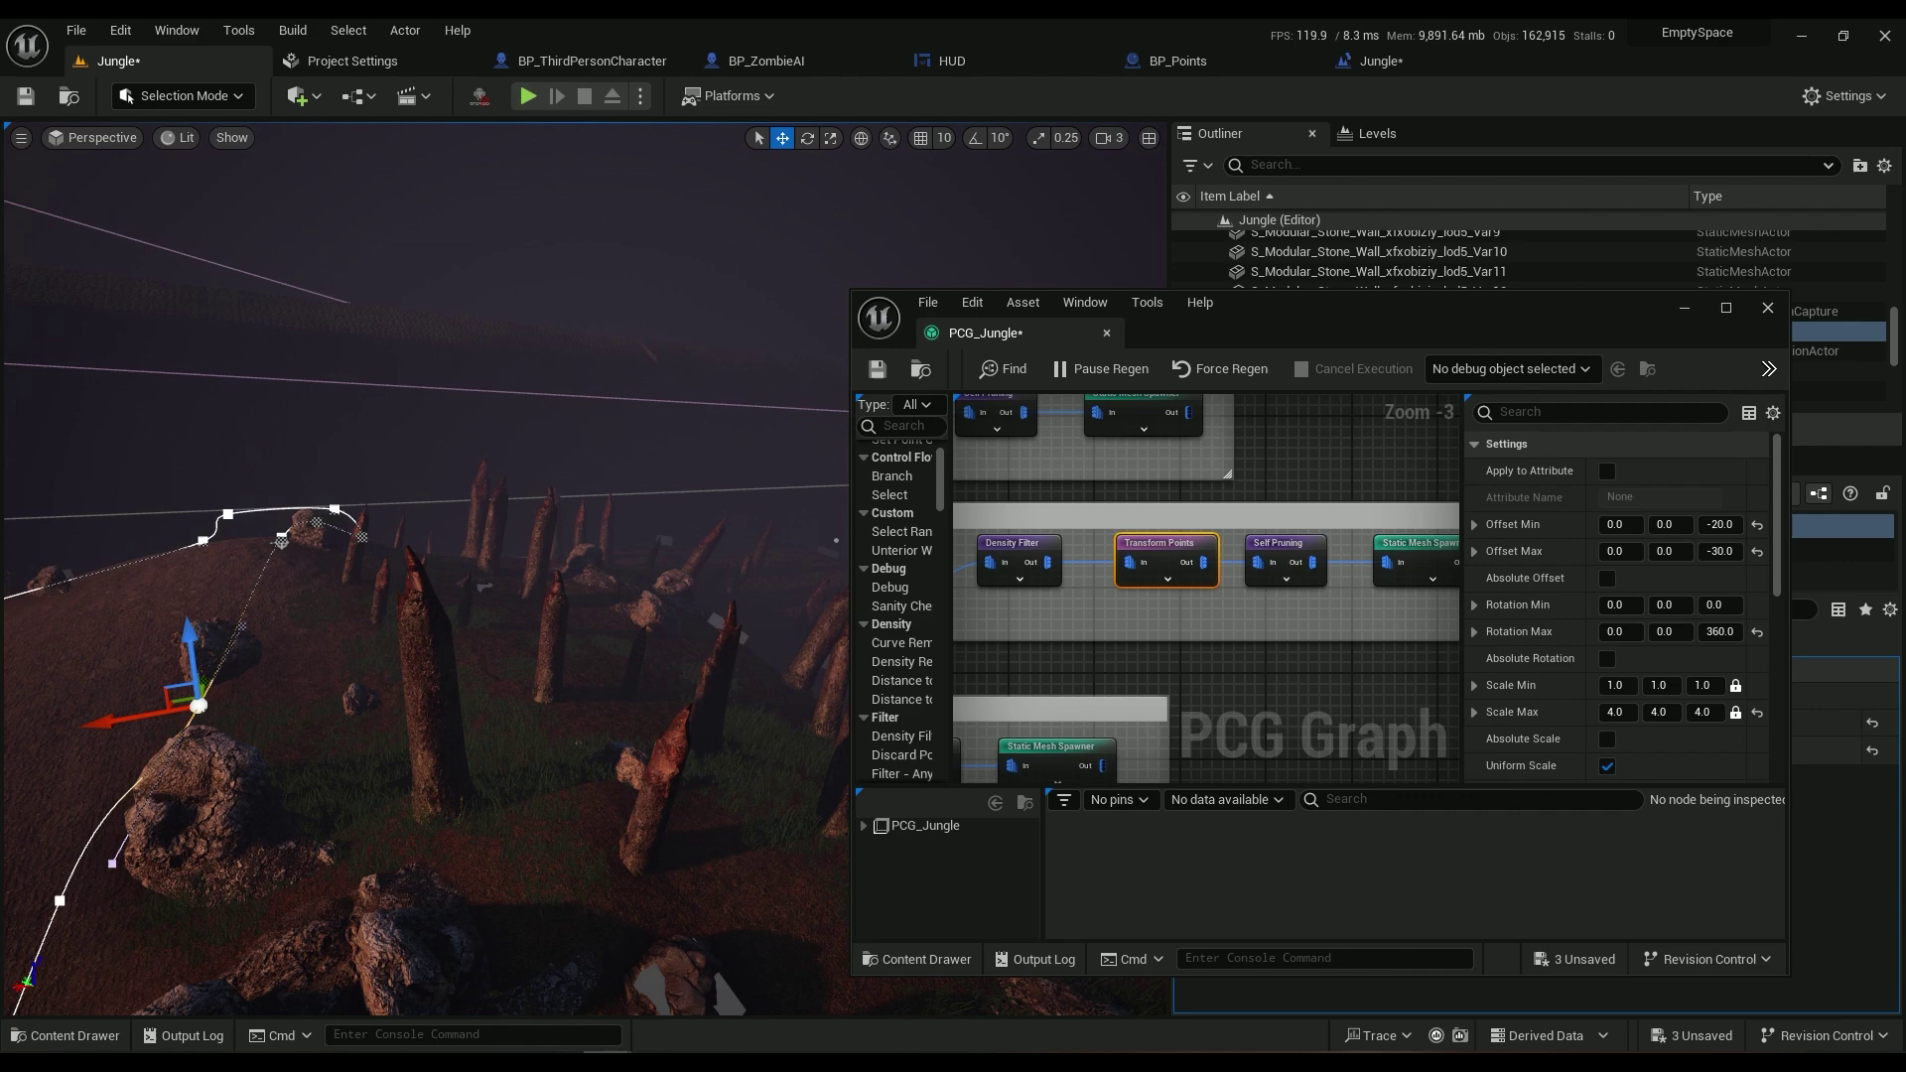
Show the Rocks Transform Points settings again and inspect its debug points across the level
right_click_drag(1149, 476, 1221, 602)
scroll(1220, 600, "down", 2)
right_click_drag(1237, 528, 1330, 563)
scroll(1191, 594, "up", 2)
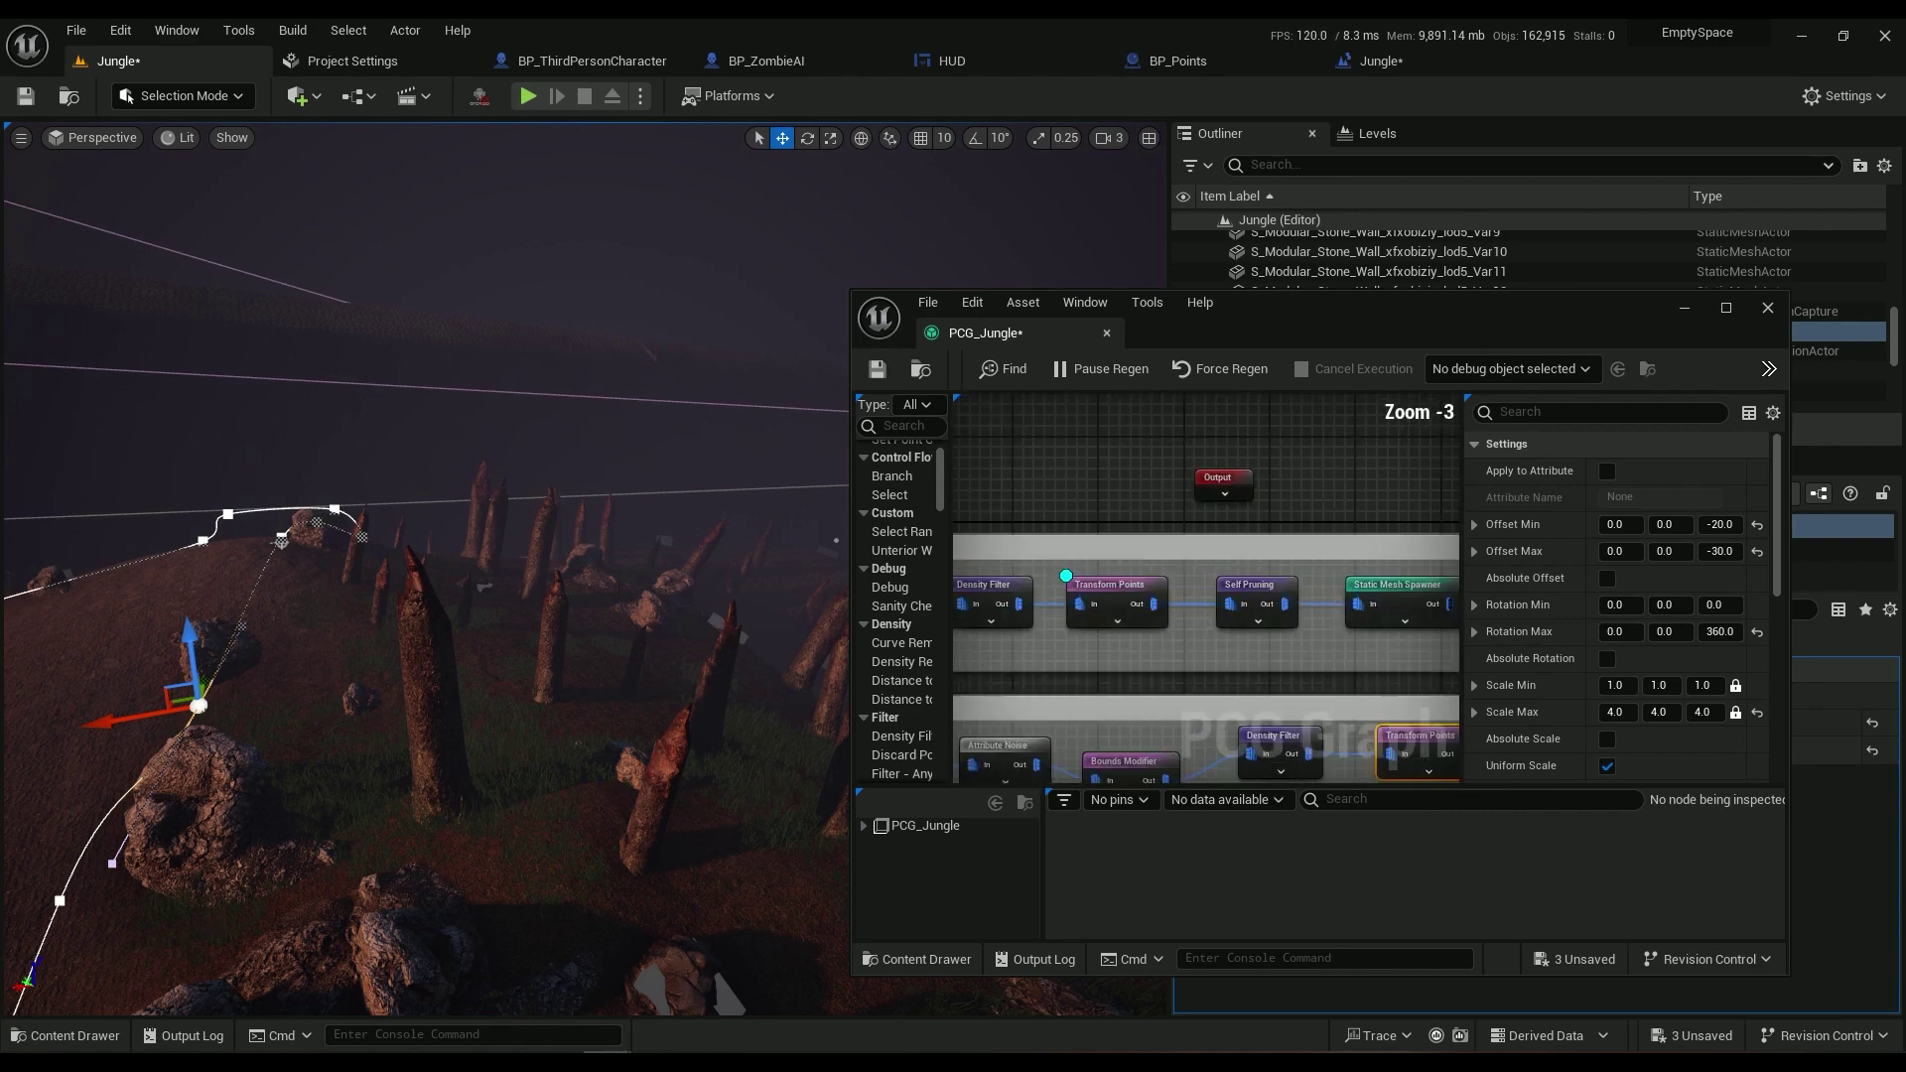
left_click(1066, 576)
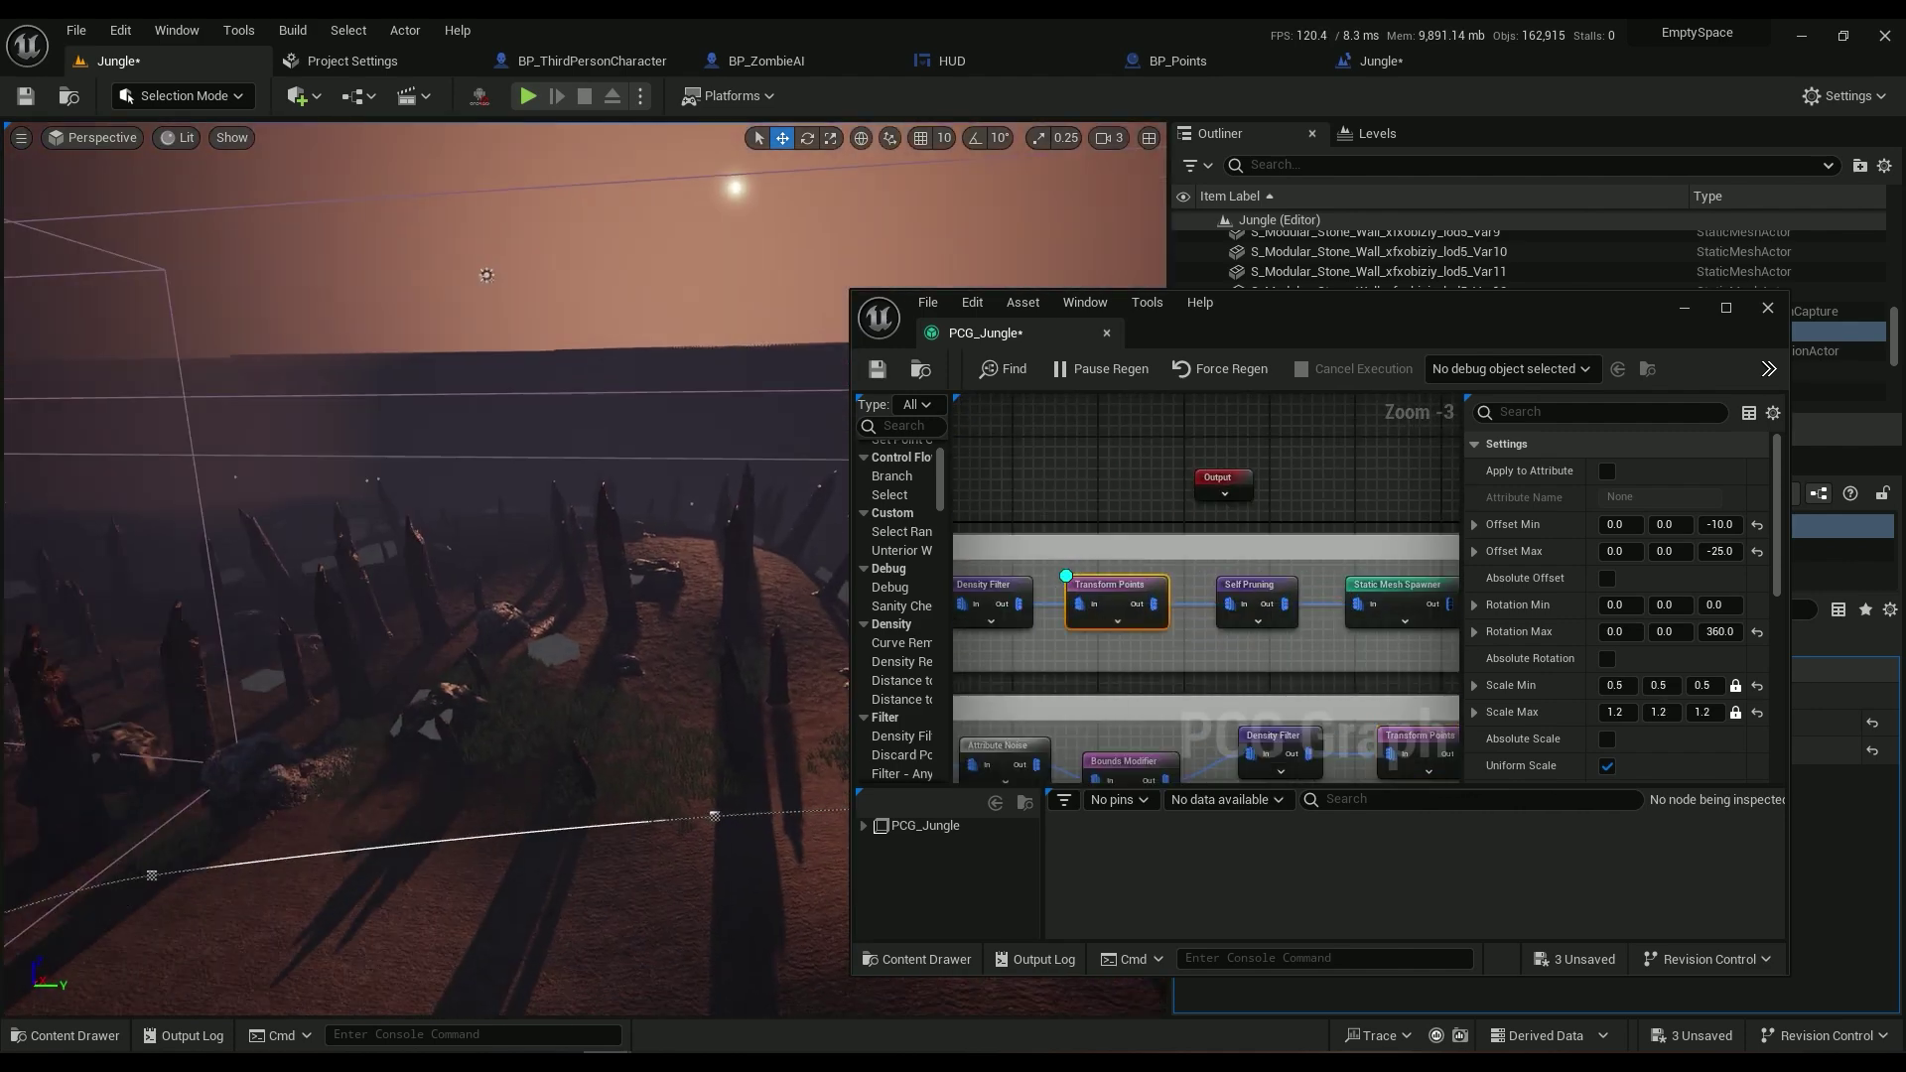
right_click_drag(517, 516, 382, 601)
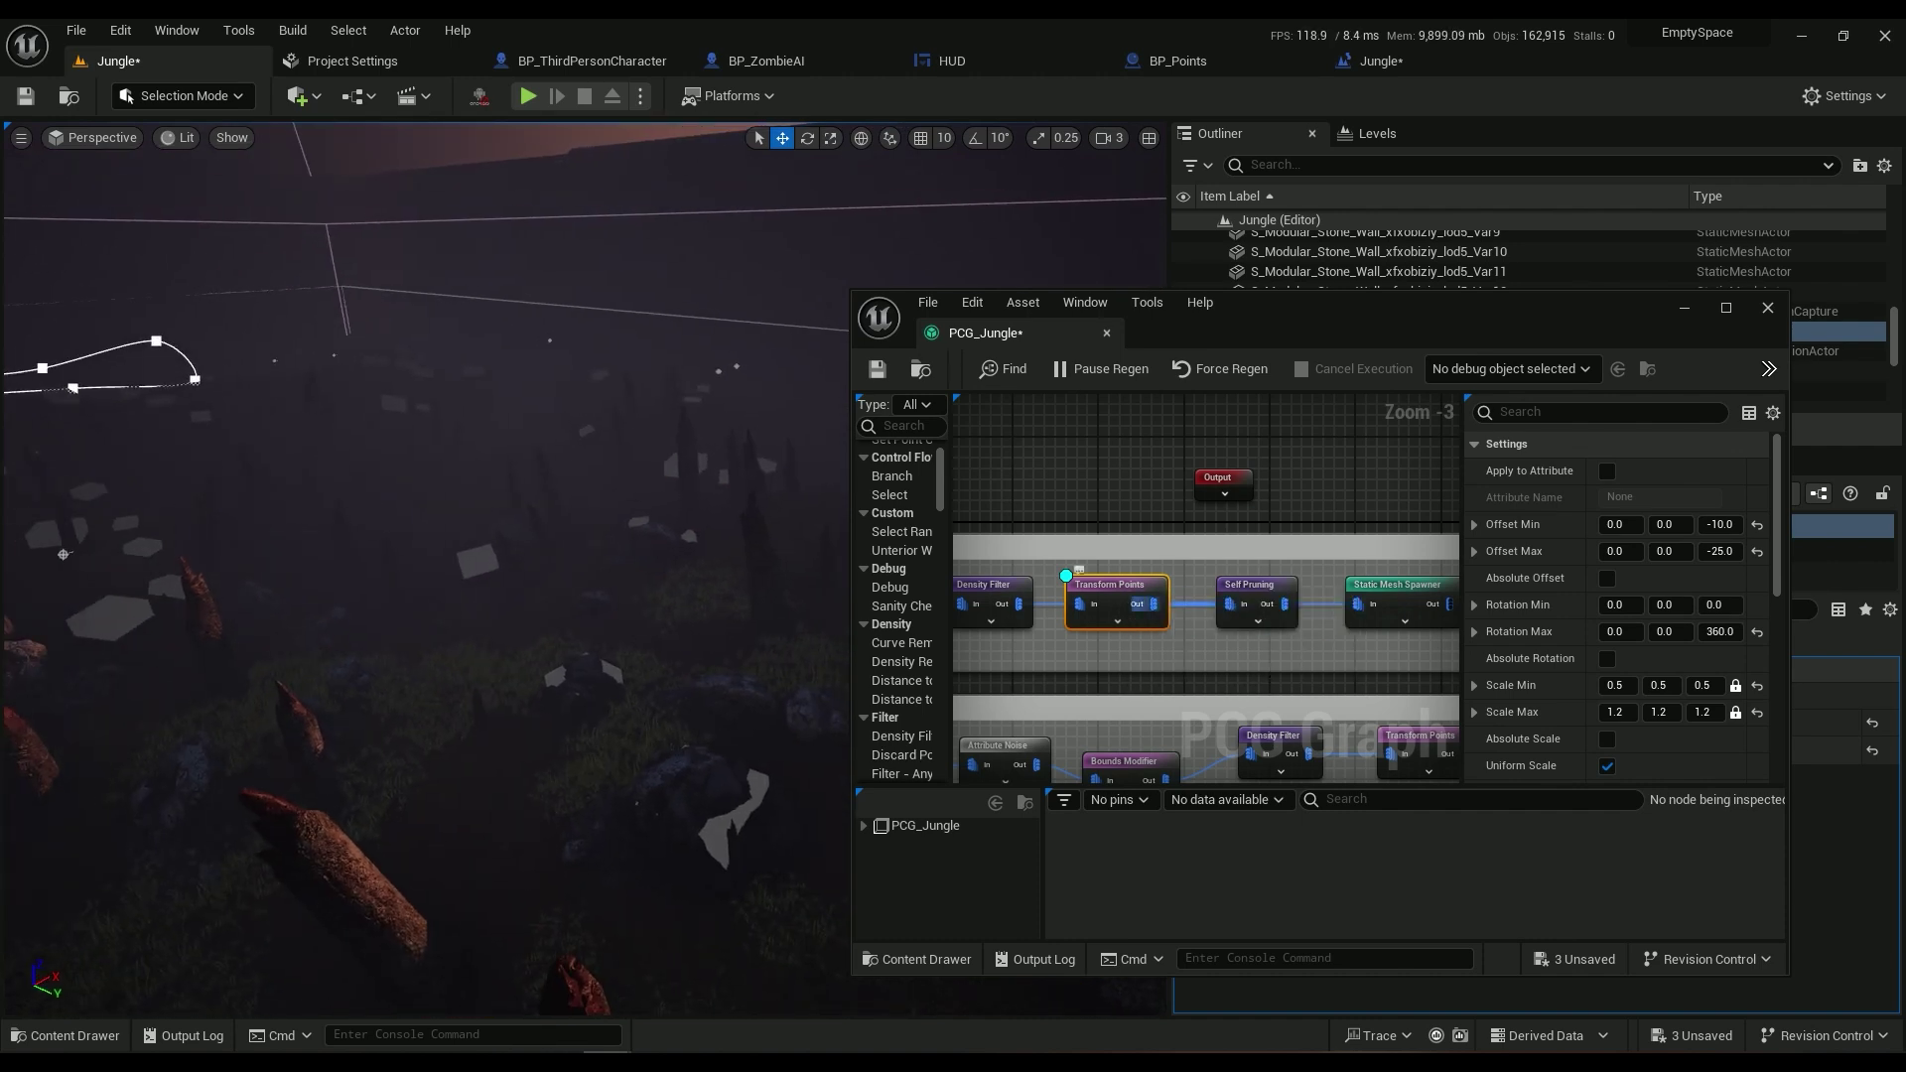
Search the node list for "self" from the Rocks Transform Points output and for "spawn" from the Self Pruning output
left_click_drag(1144, 604, 1194, 588)
type("self")
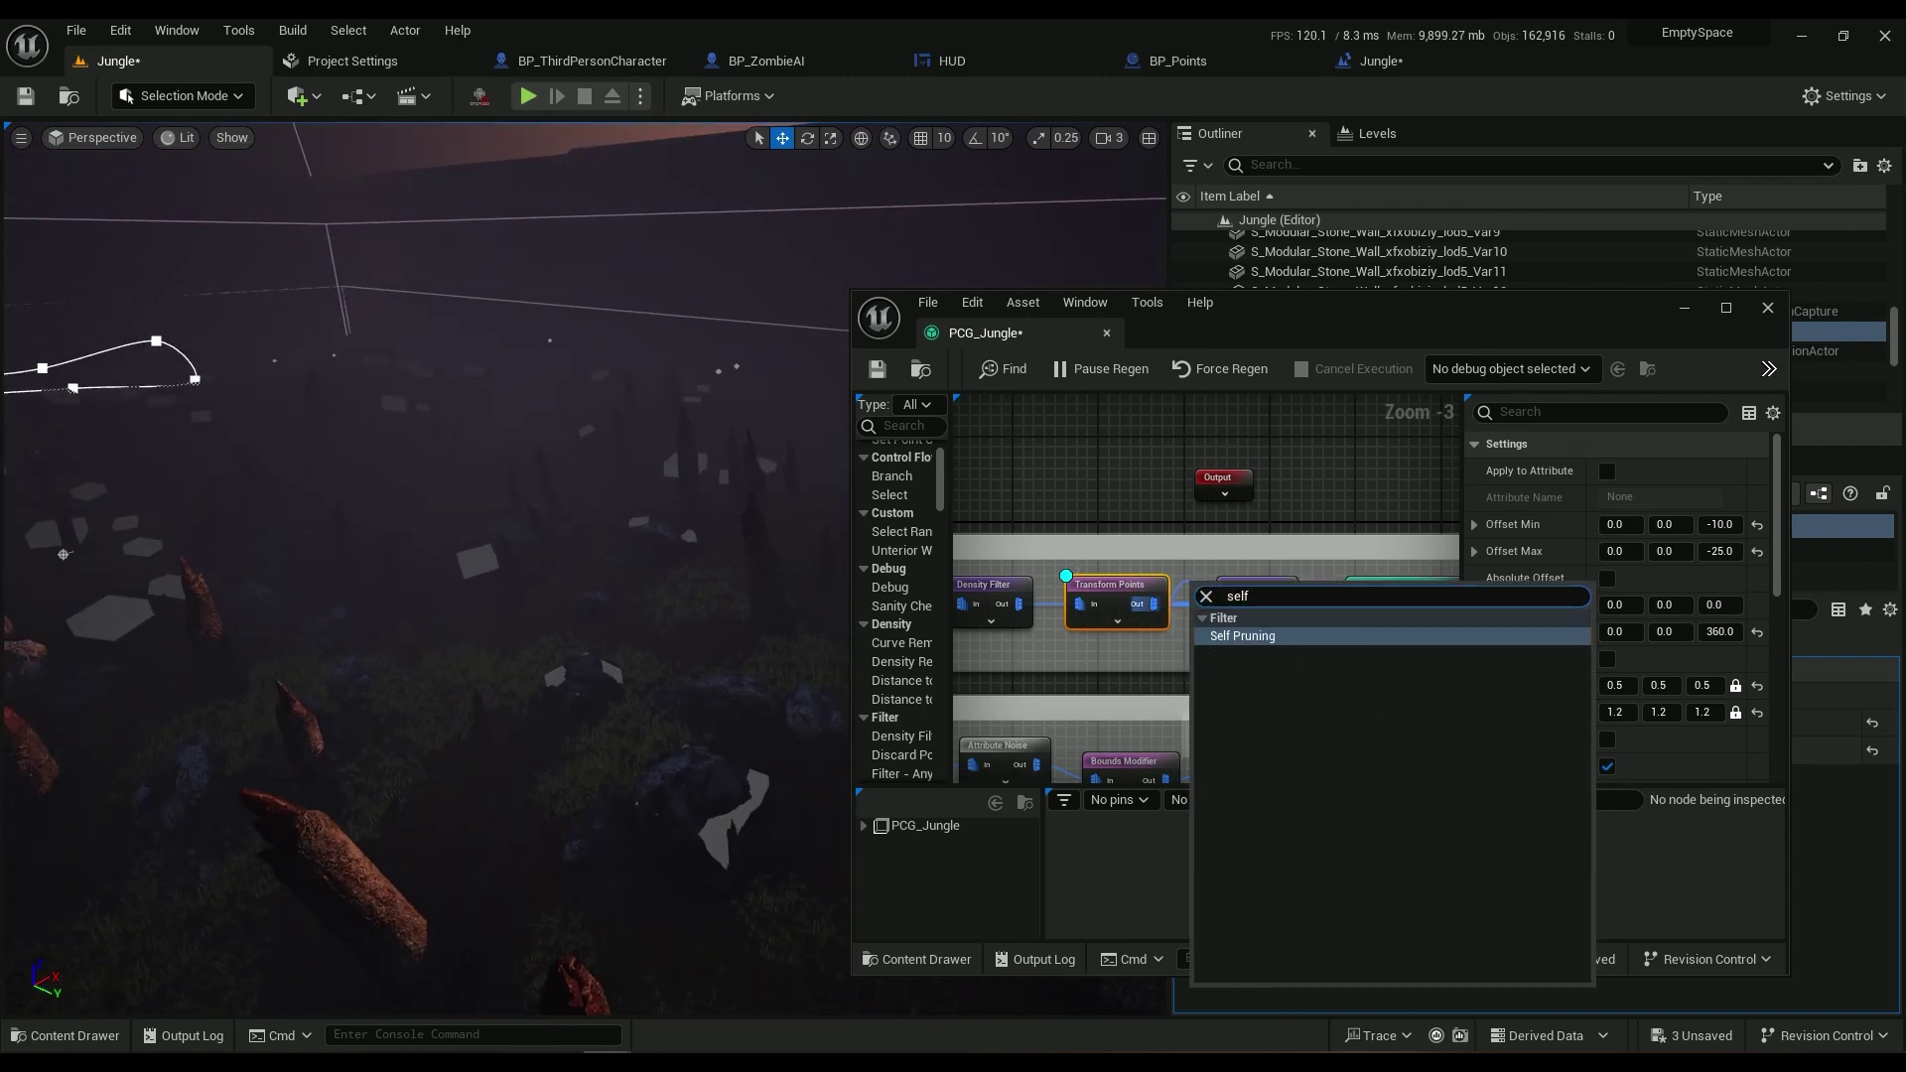
key("Return")
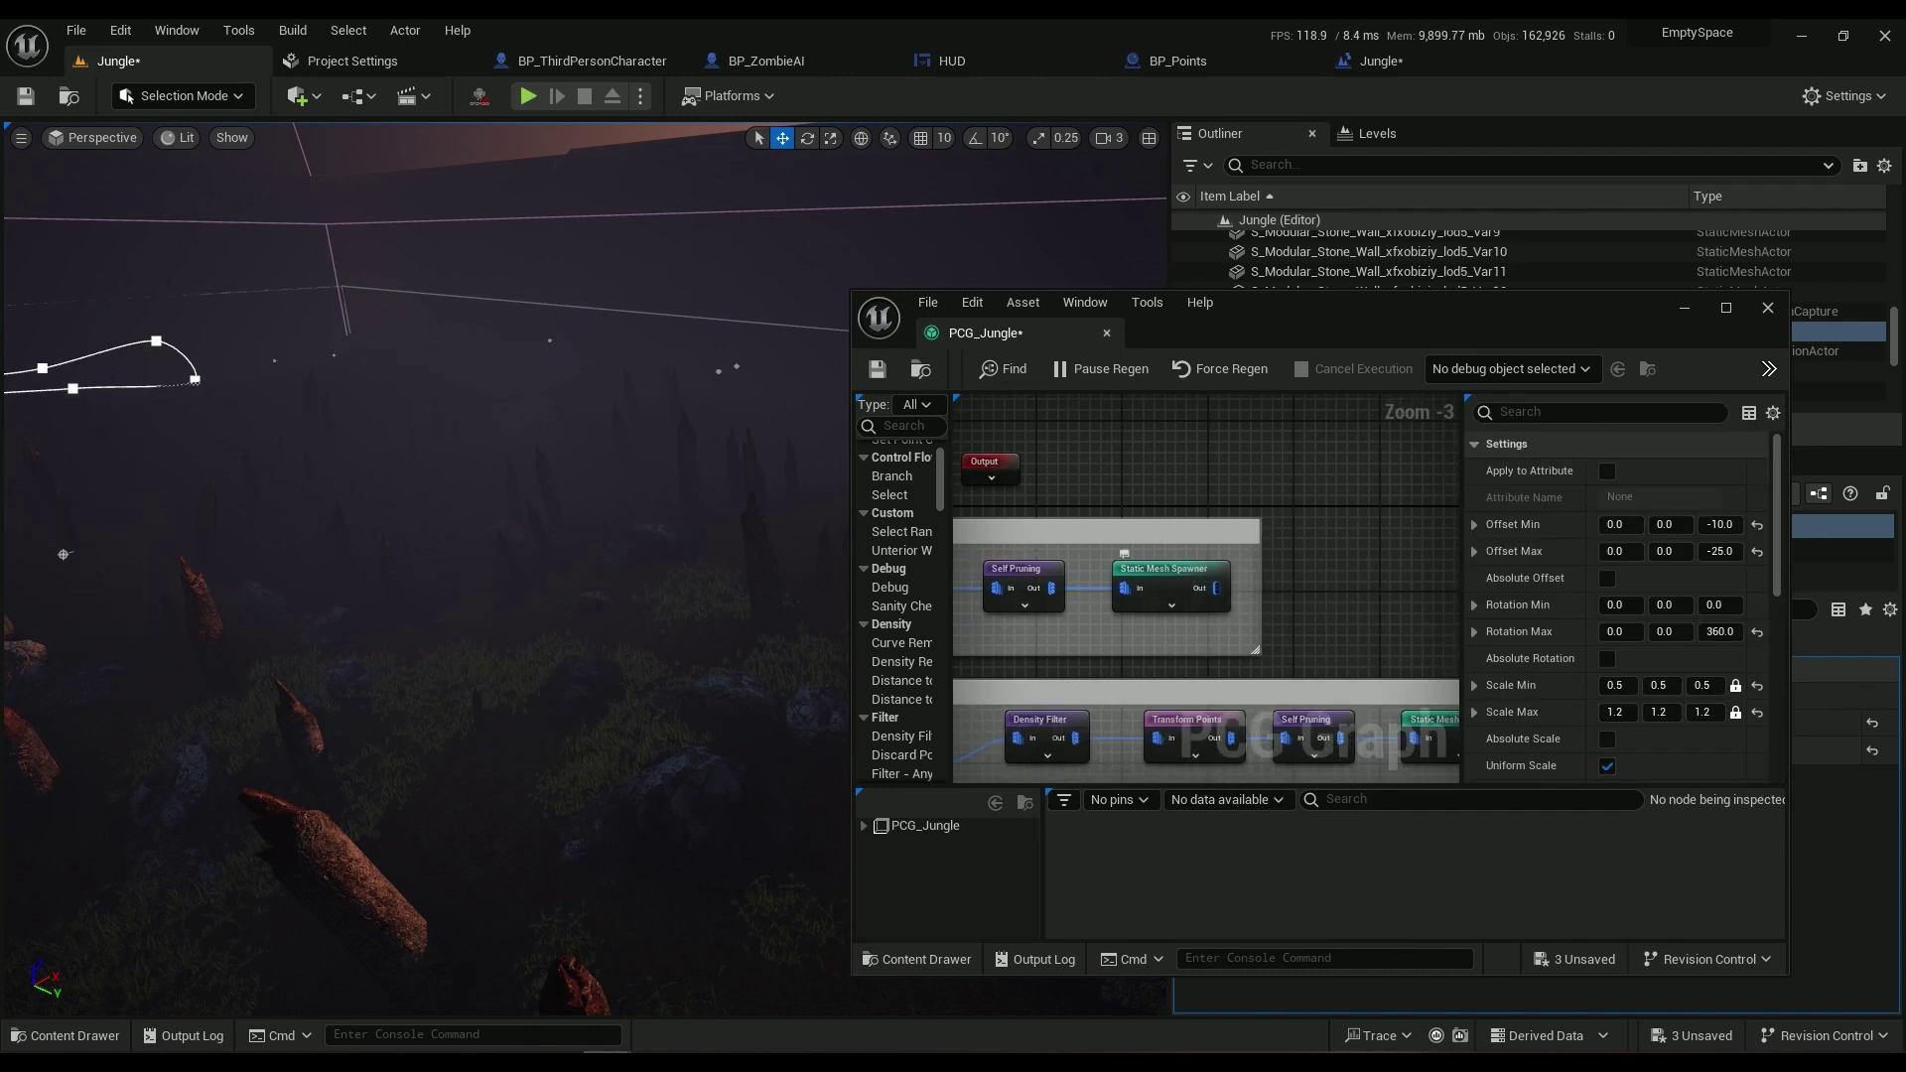
left_click_drag(1034, 588, 1114, 487)
type("s")
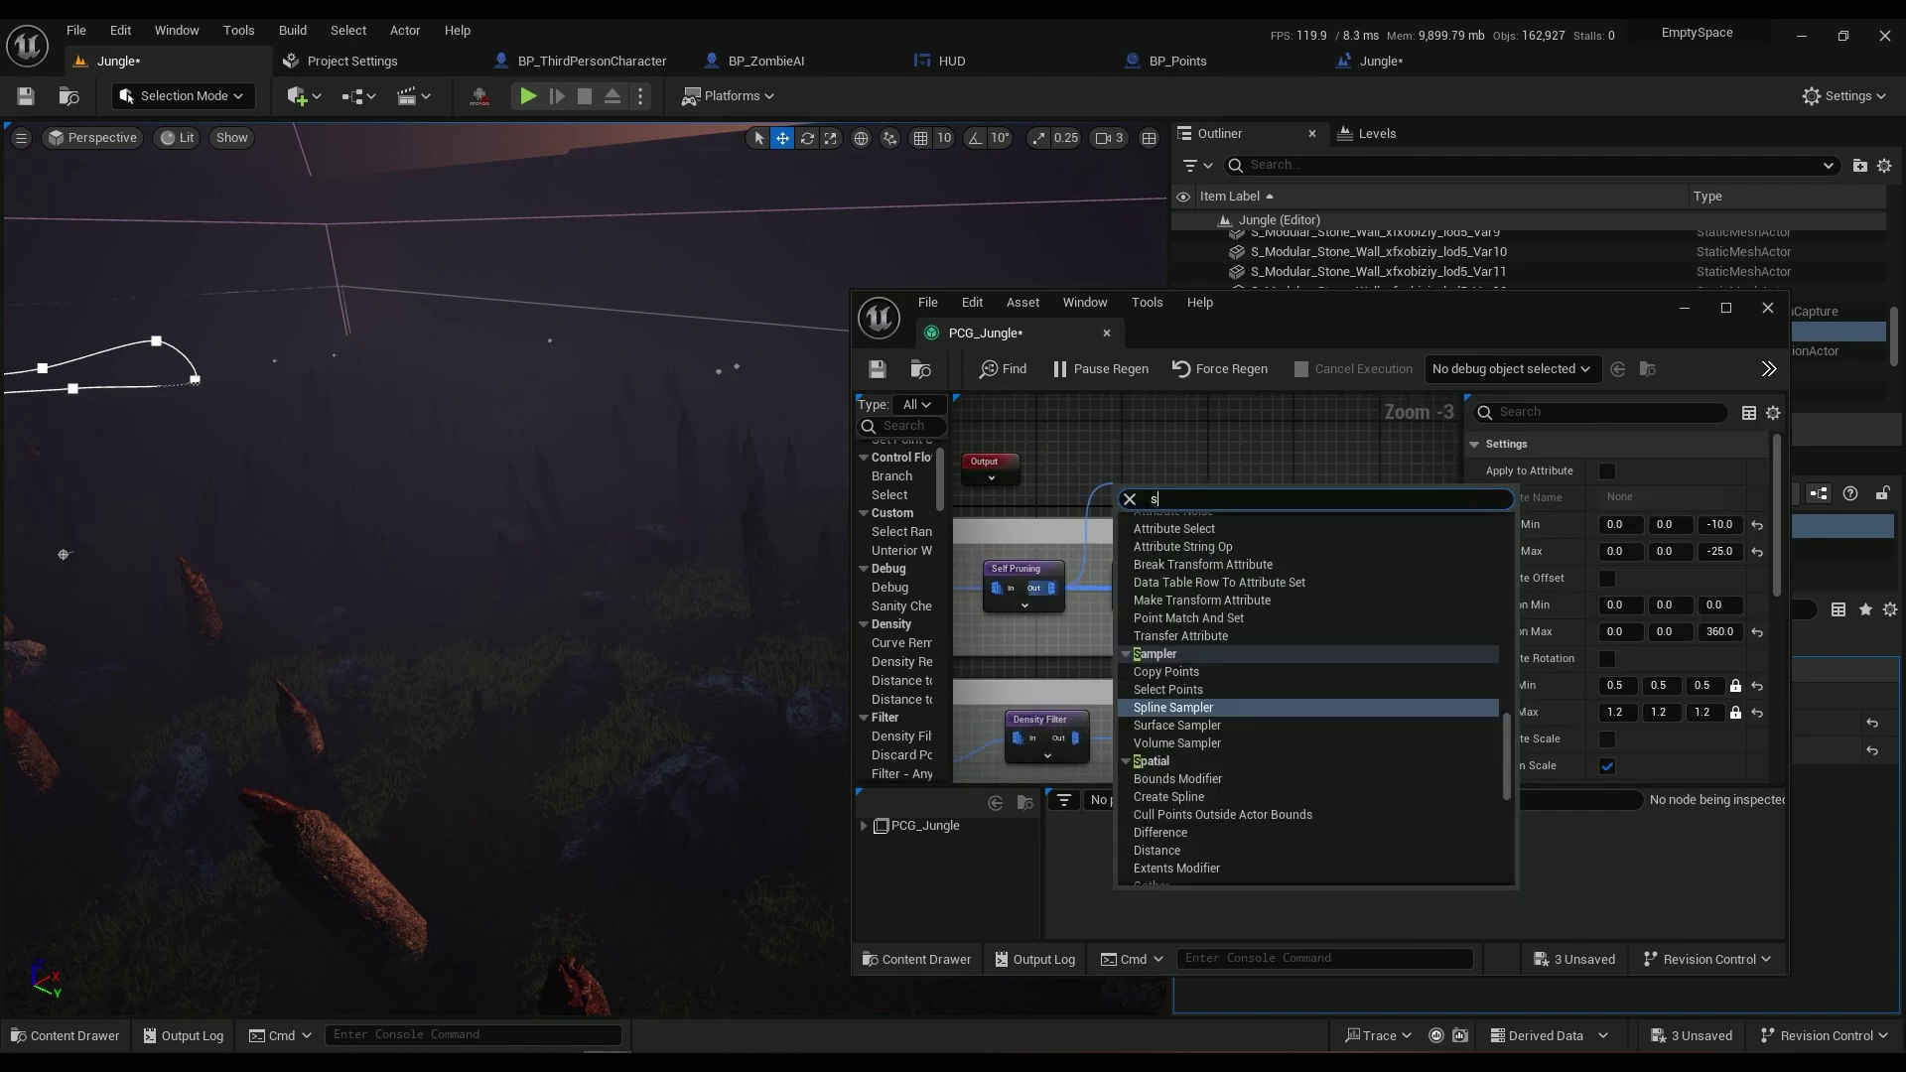
type("pawn")
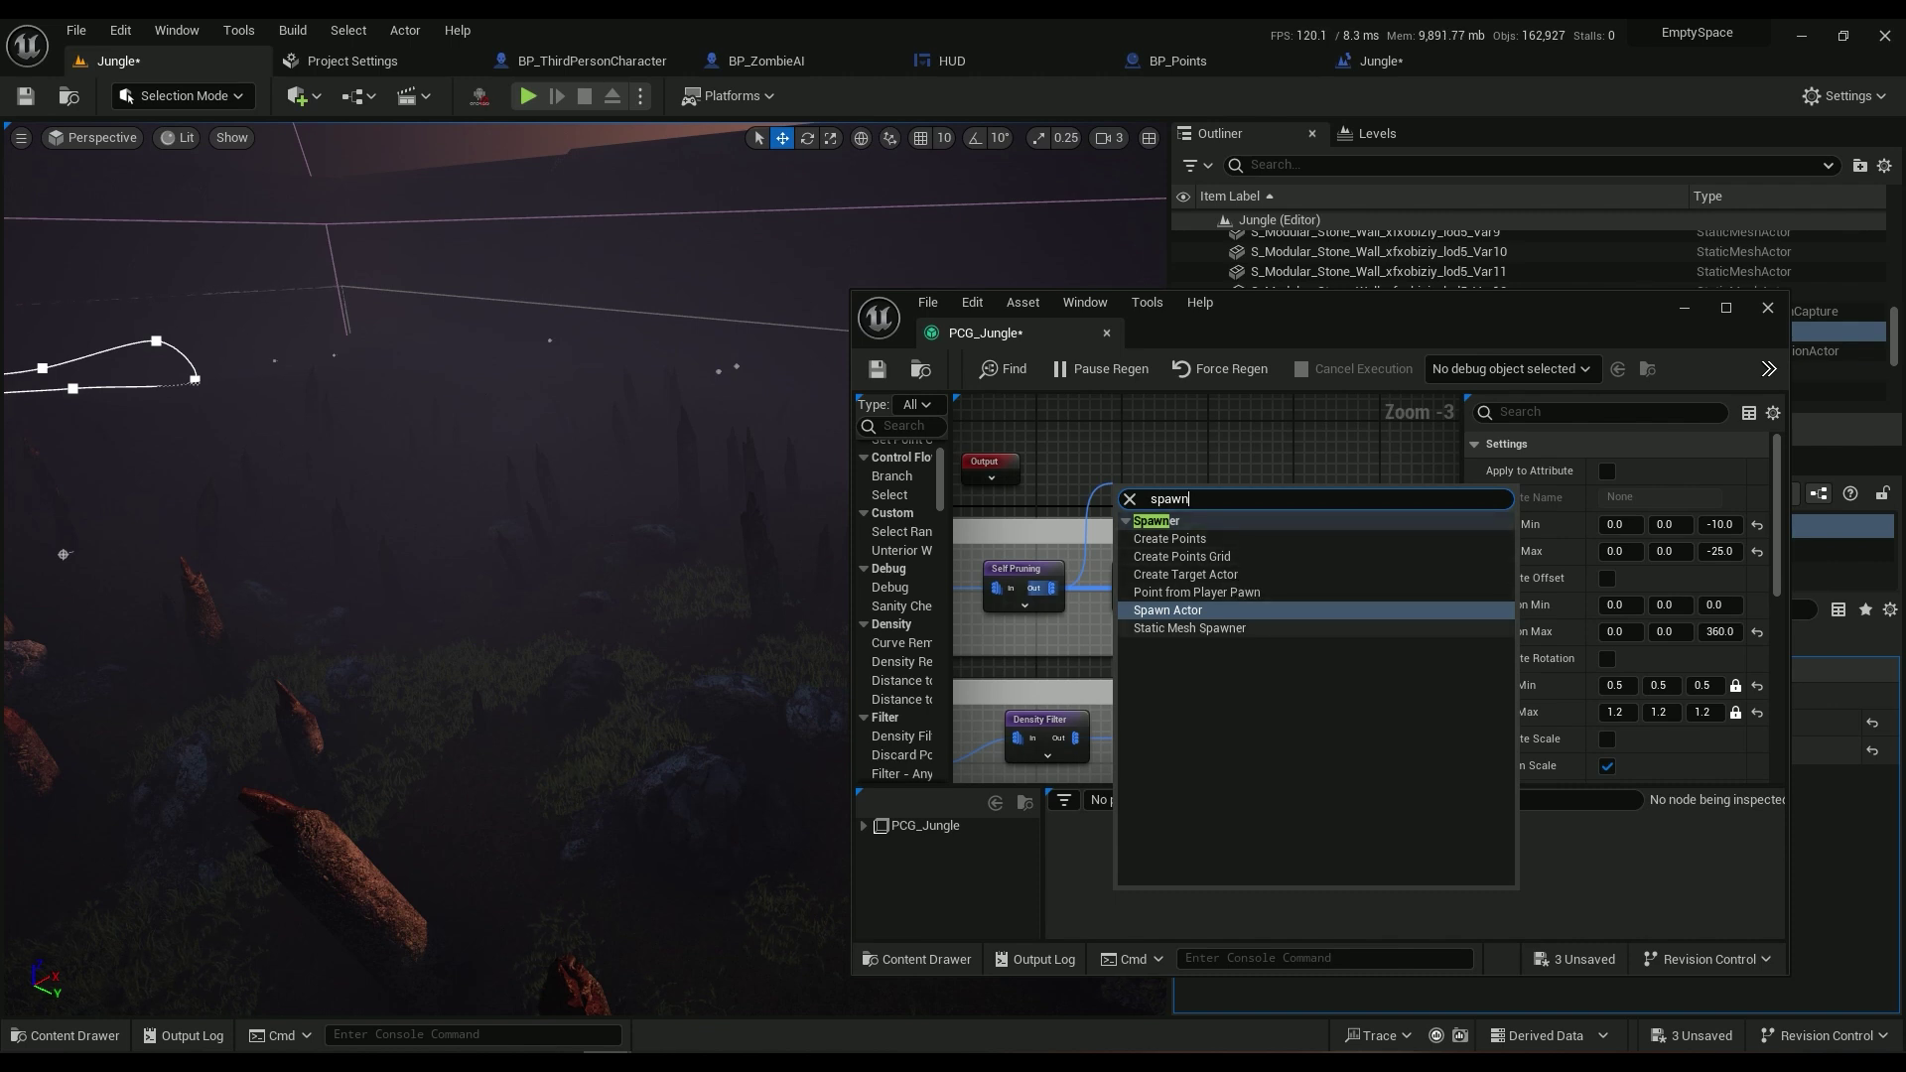
left_click(1189, 627)
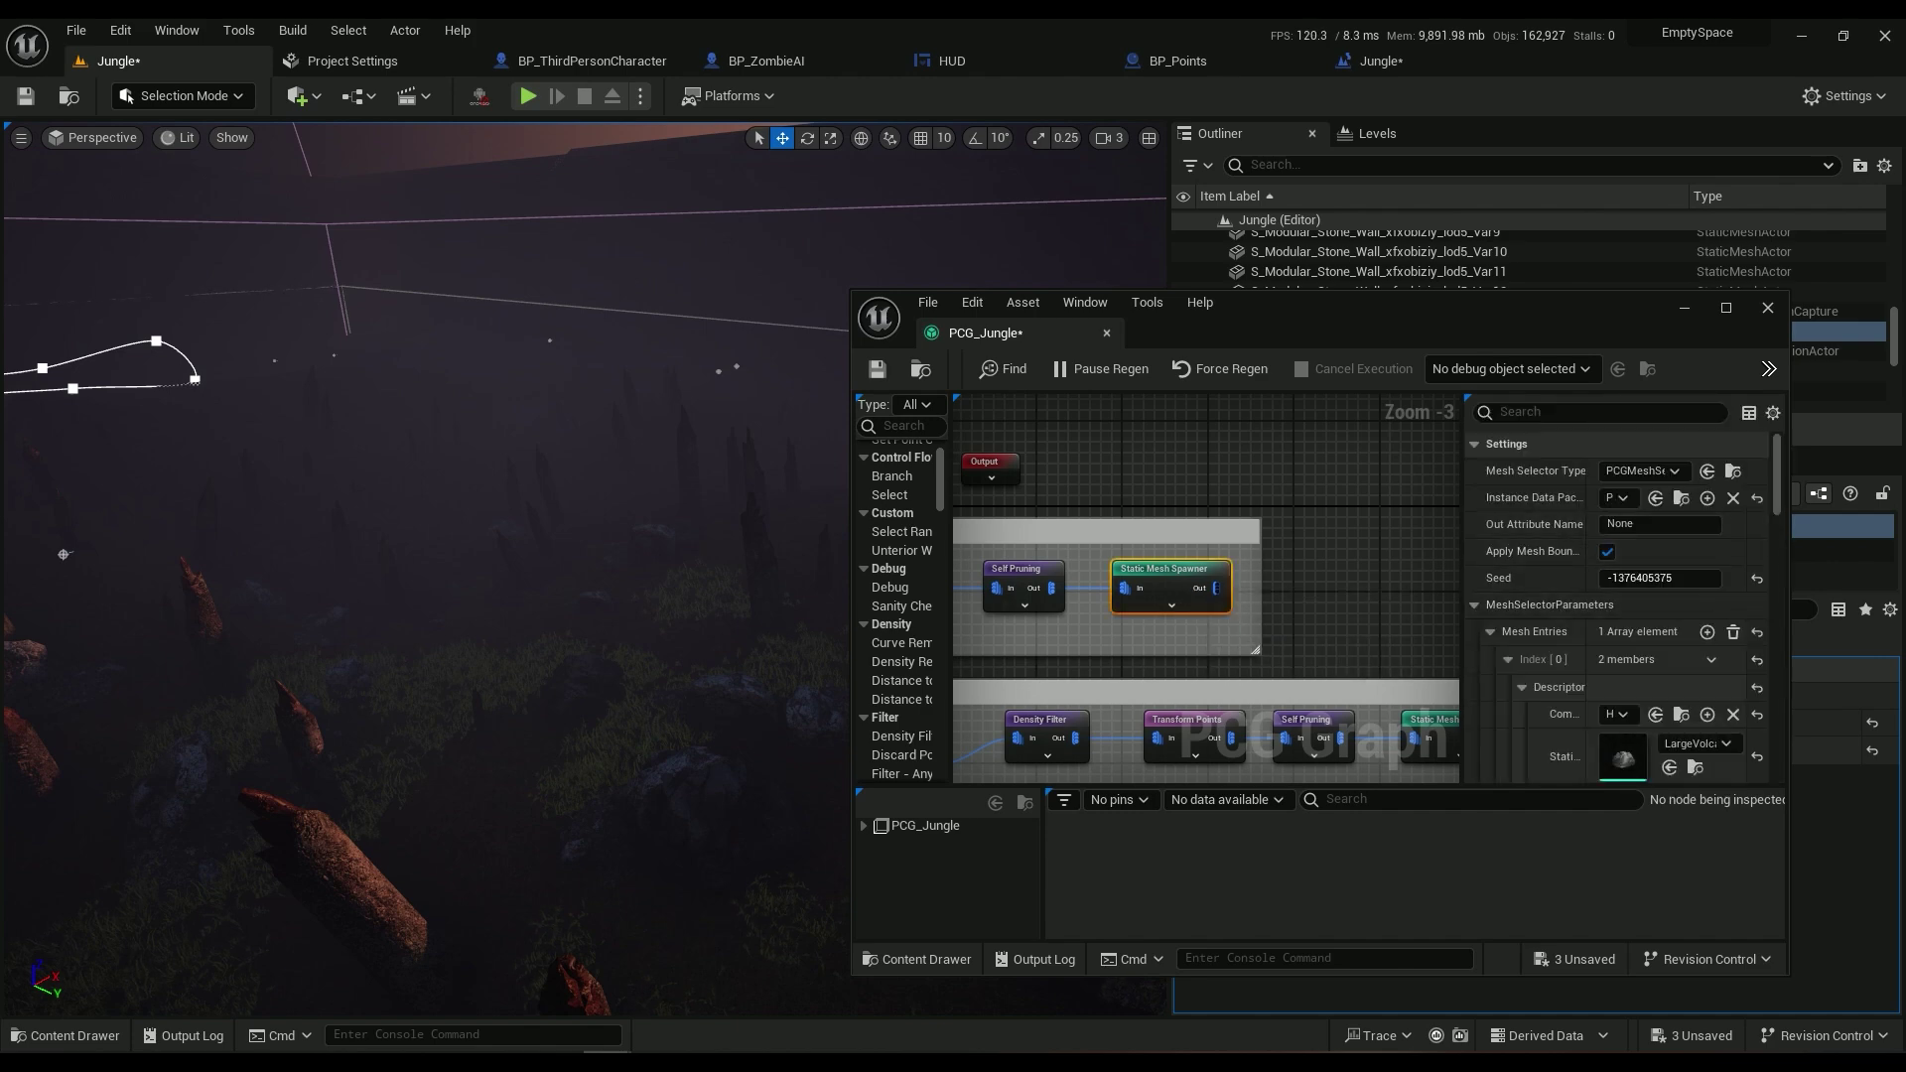
Dock the PCG_Jungle graph into the main editor window and review the Mesh Entries of the Rocks Static Mesh Spawner
left_click_drag(1046, 333, 1027, 61)
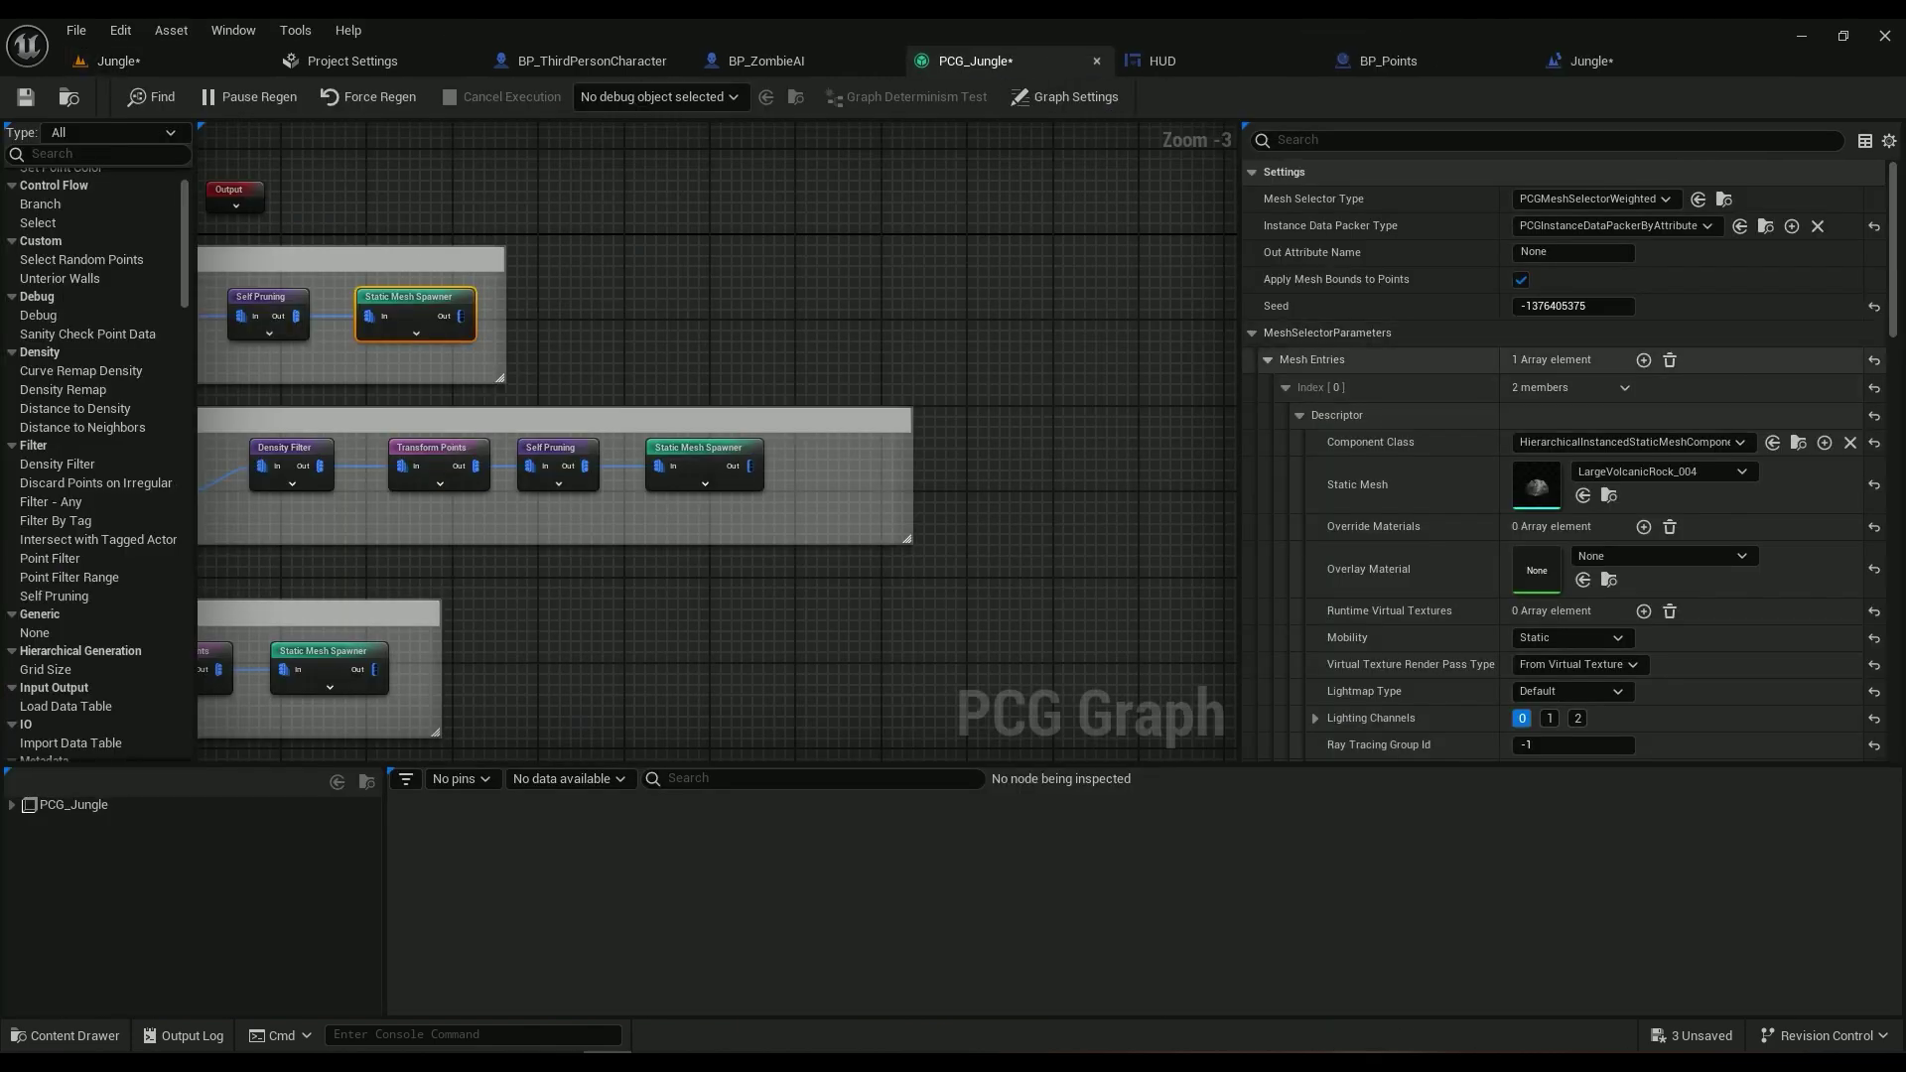
left_click(1268, 360)
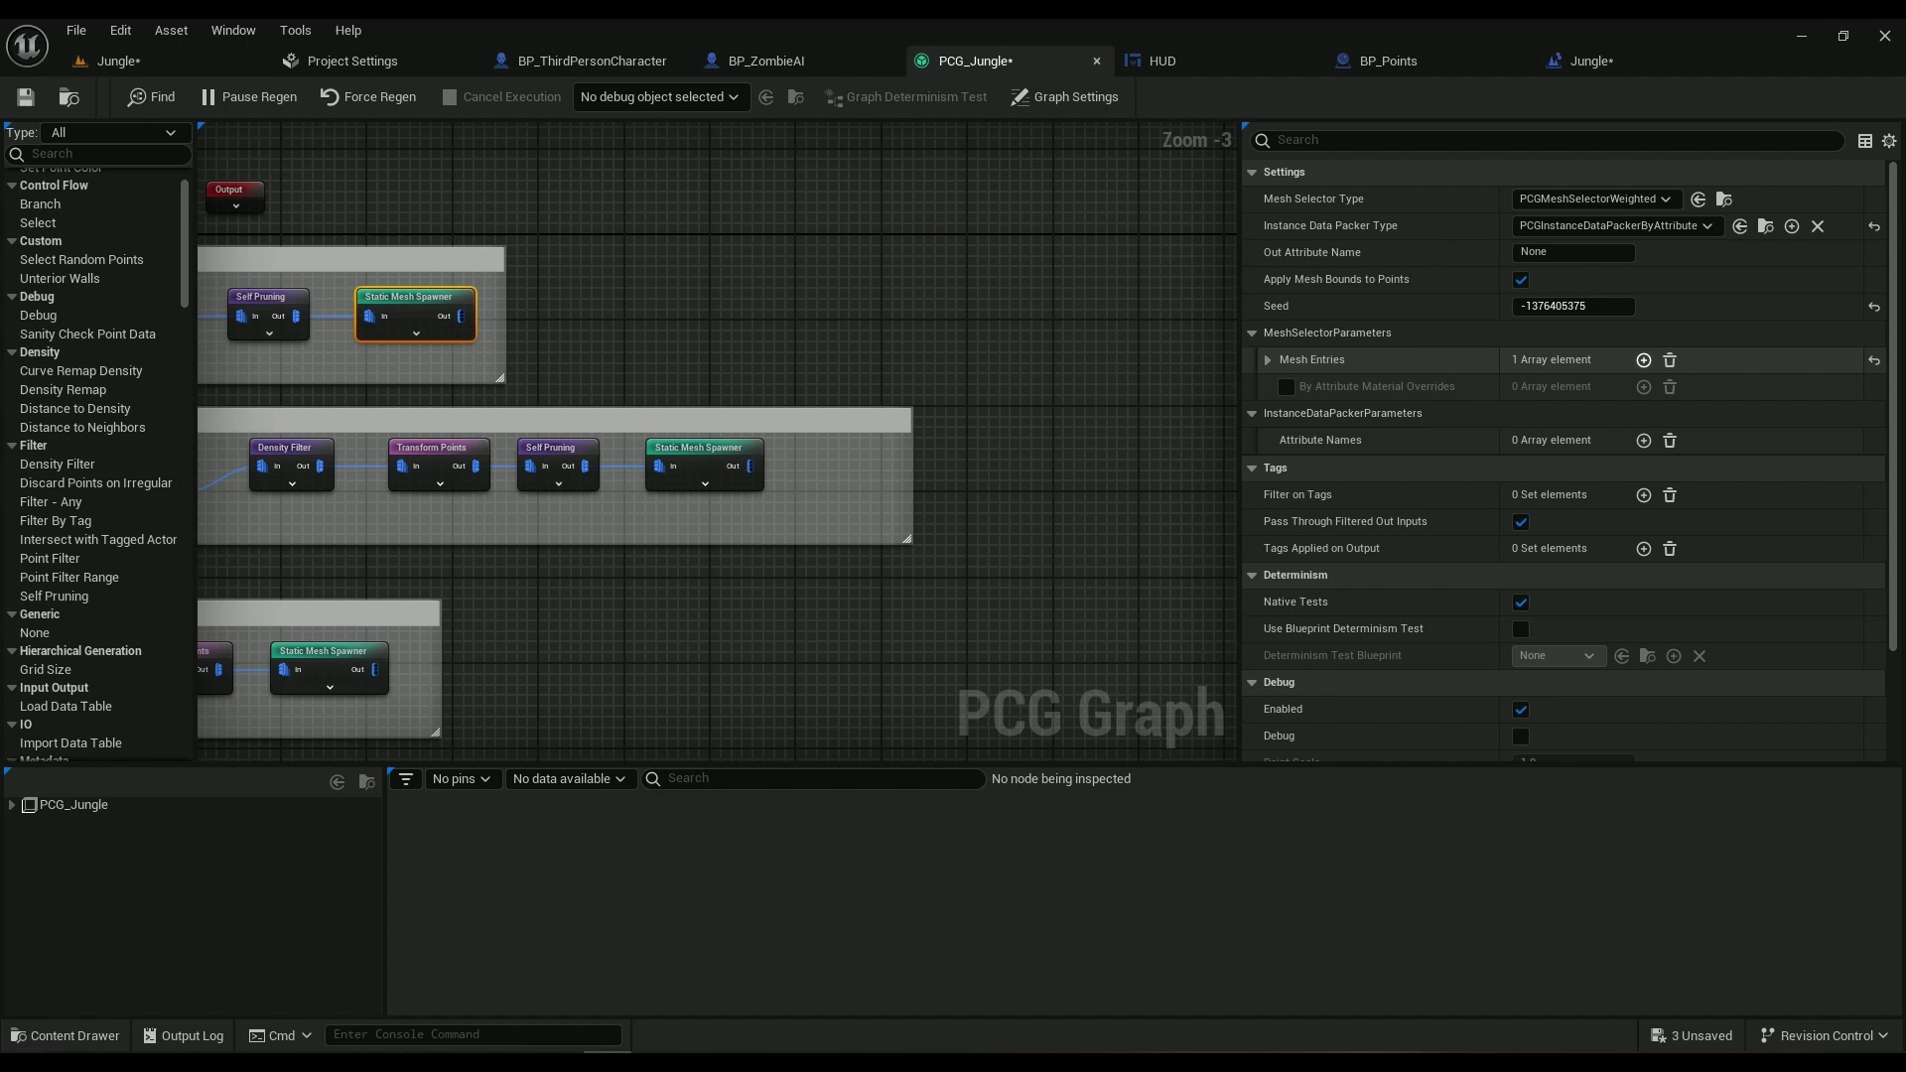
left_click(1268, 360)
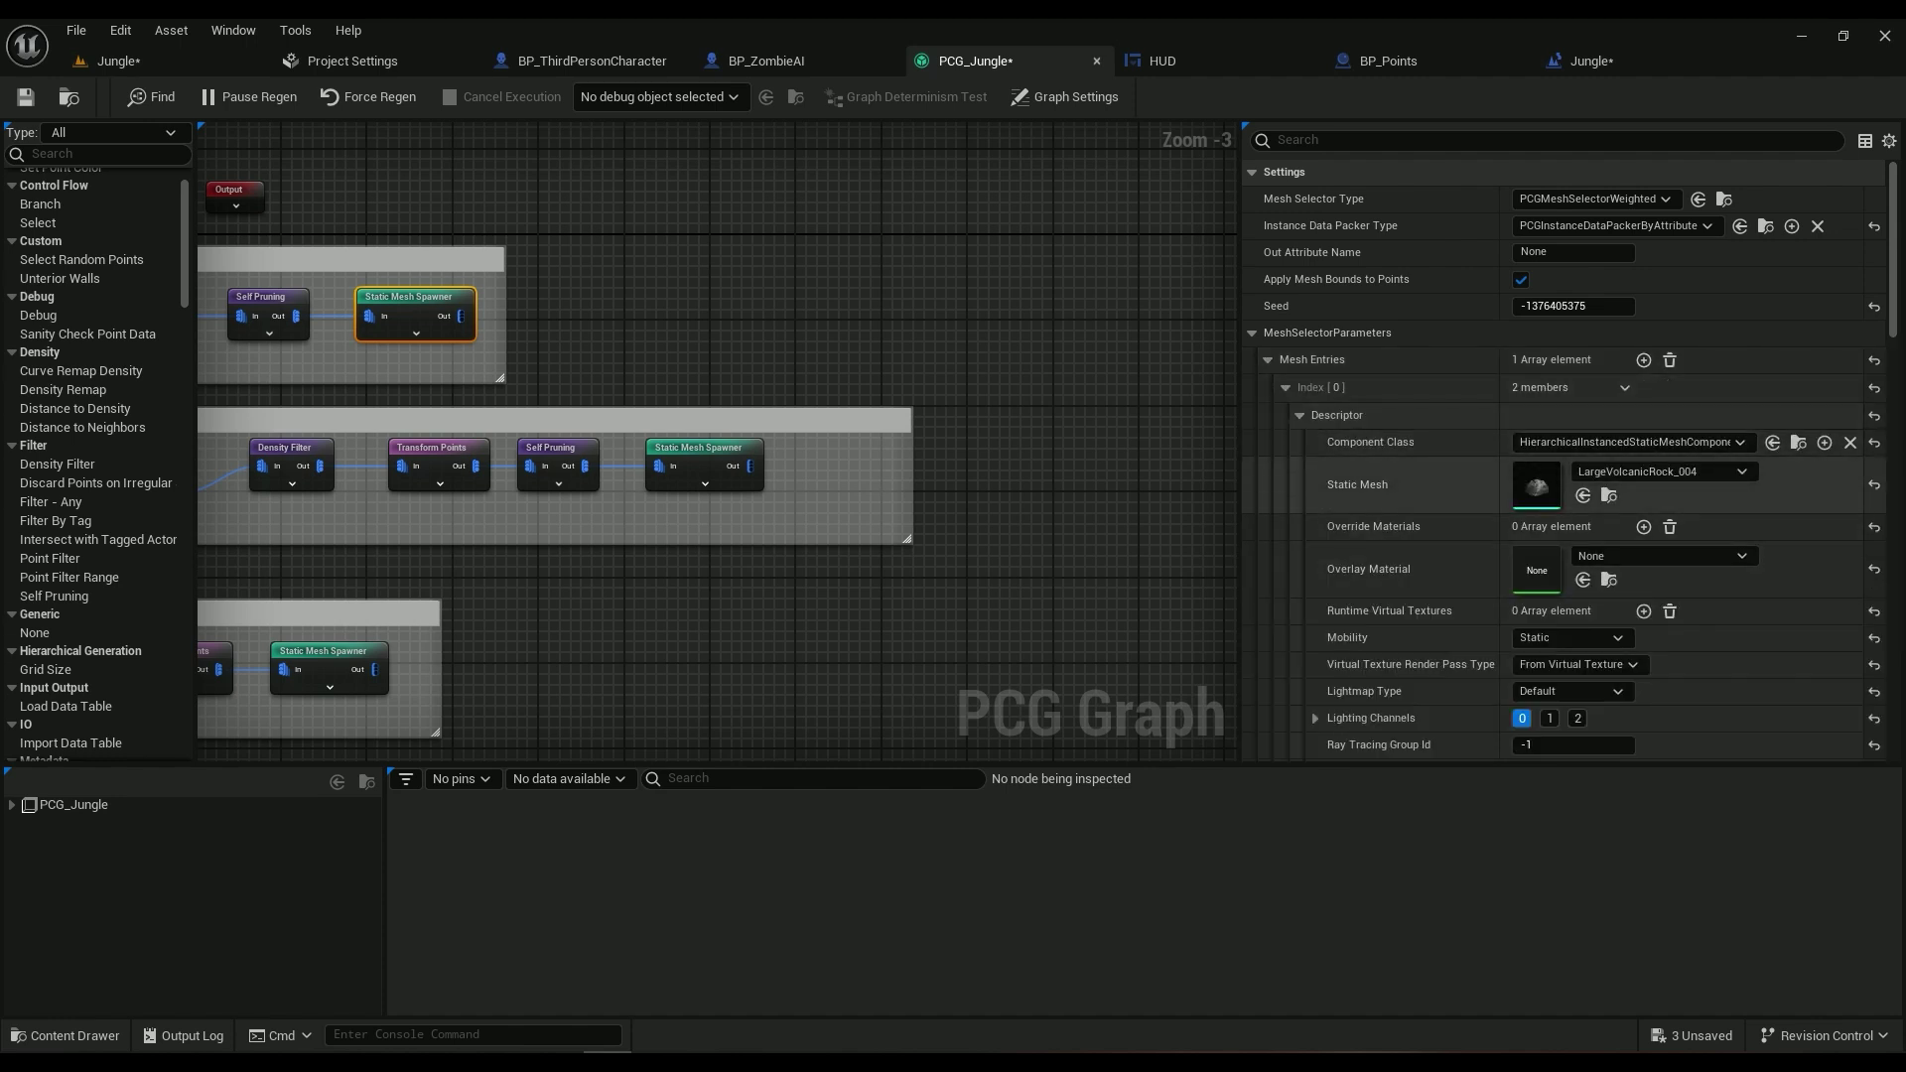
scroll(1410, 569, "down", 2)
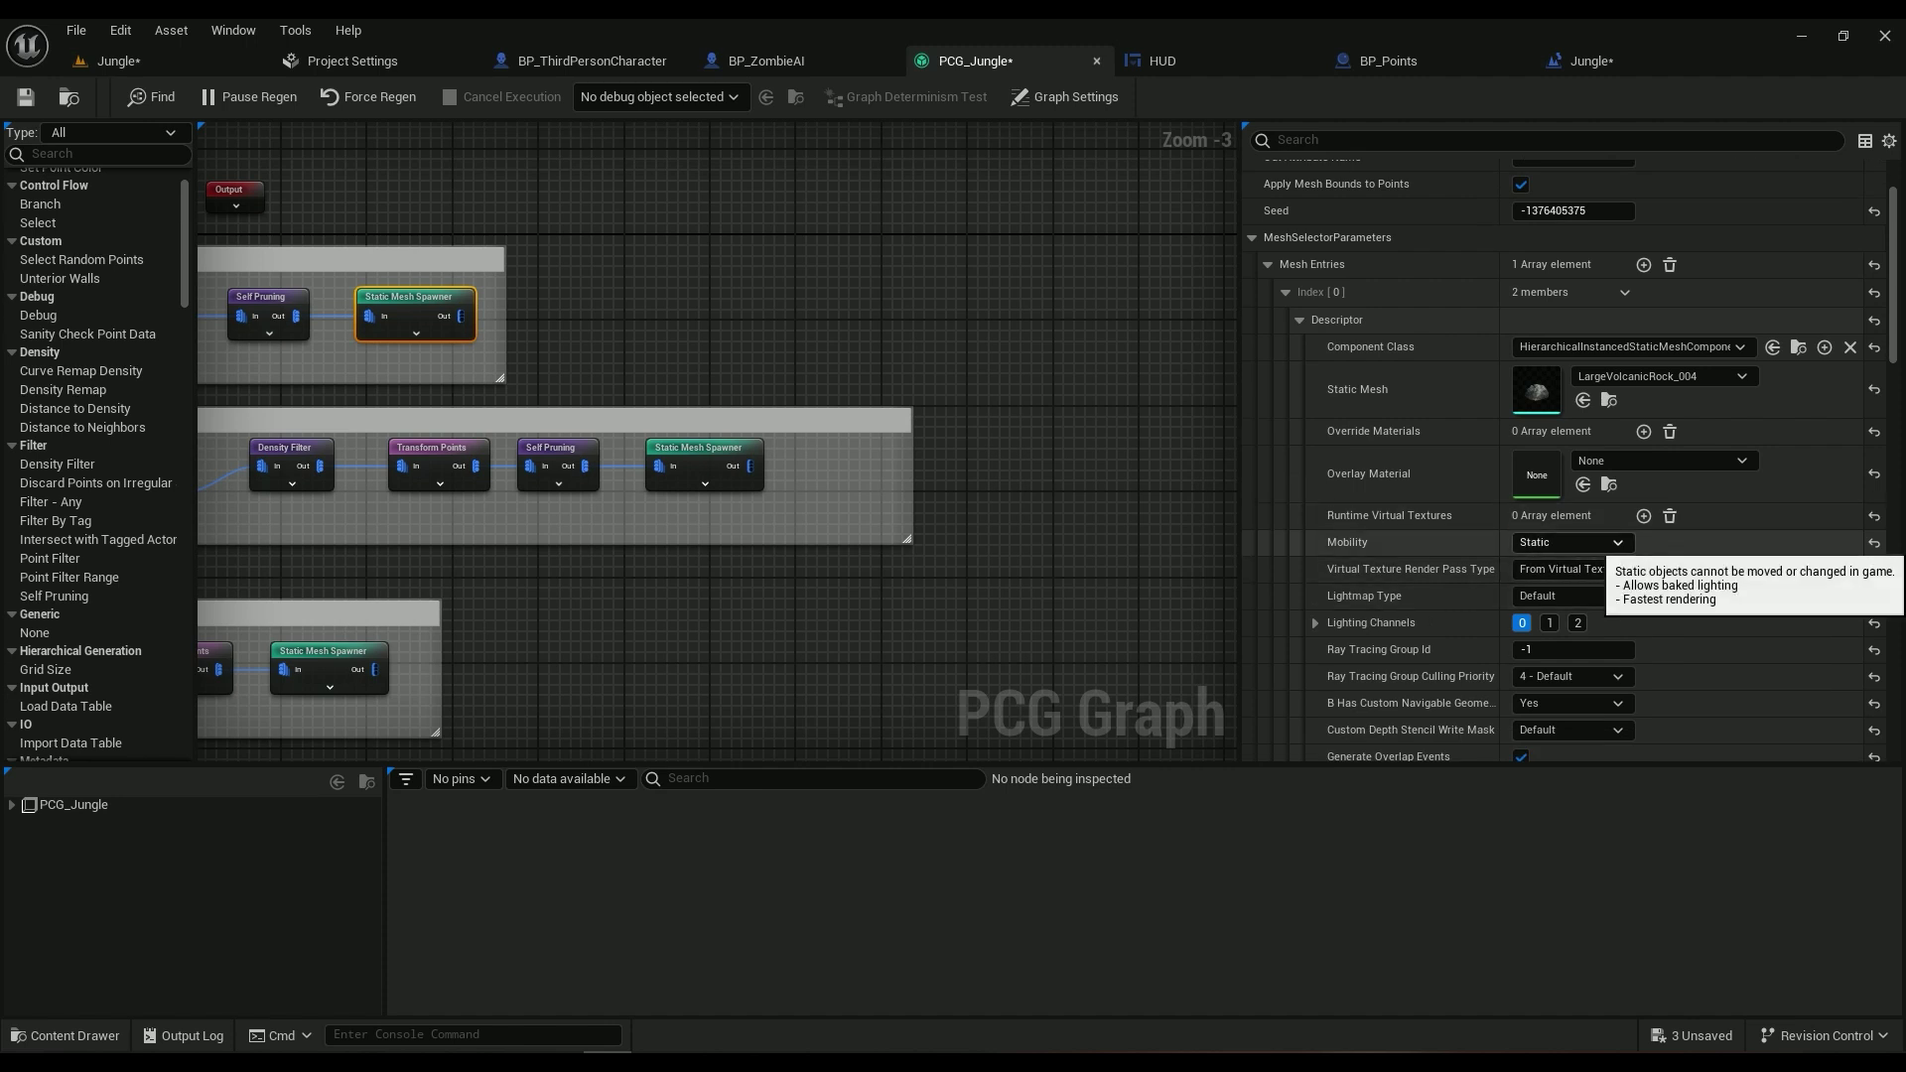
scroll(1608, 542, "up", 2)
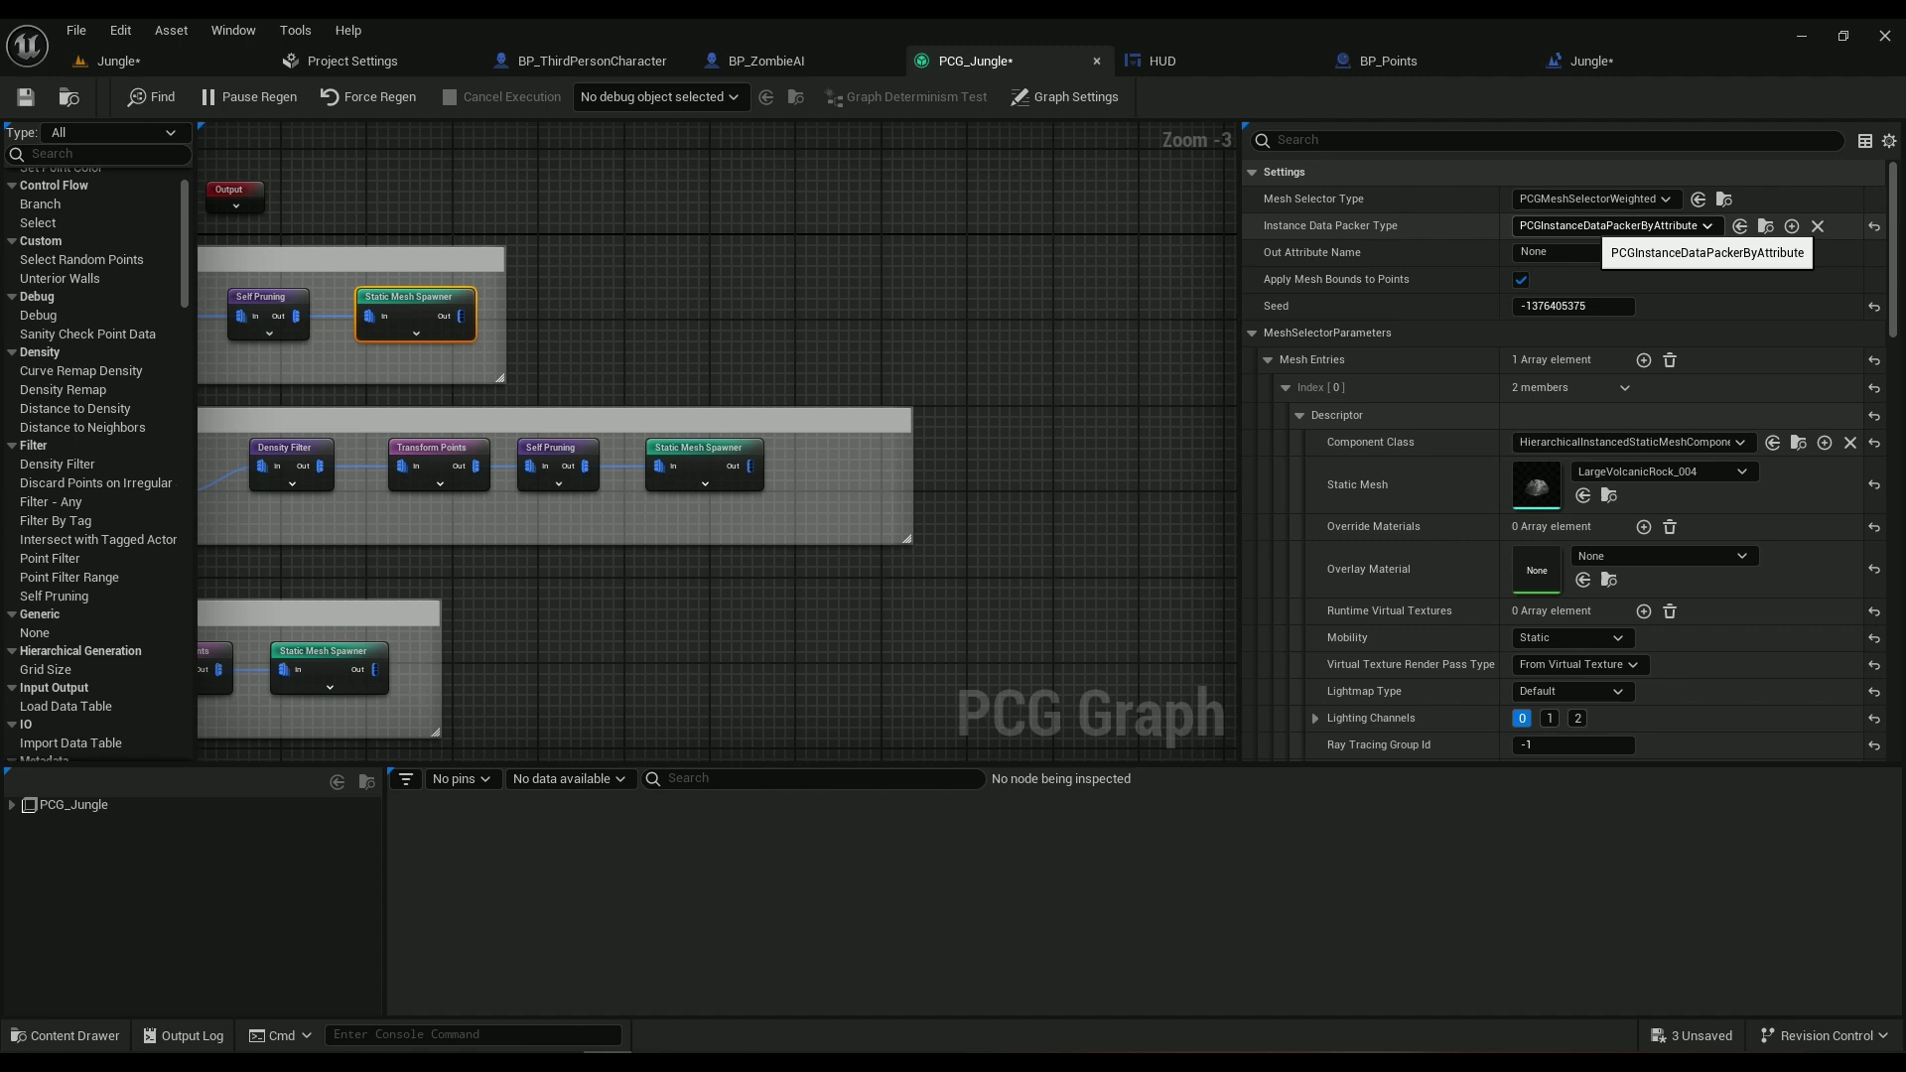
Examine the Rocks Static Mesh Spawner's Instance Data Packer Type options and its collision, cull distance and shadow settings
left_click(1648, 226)
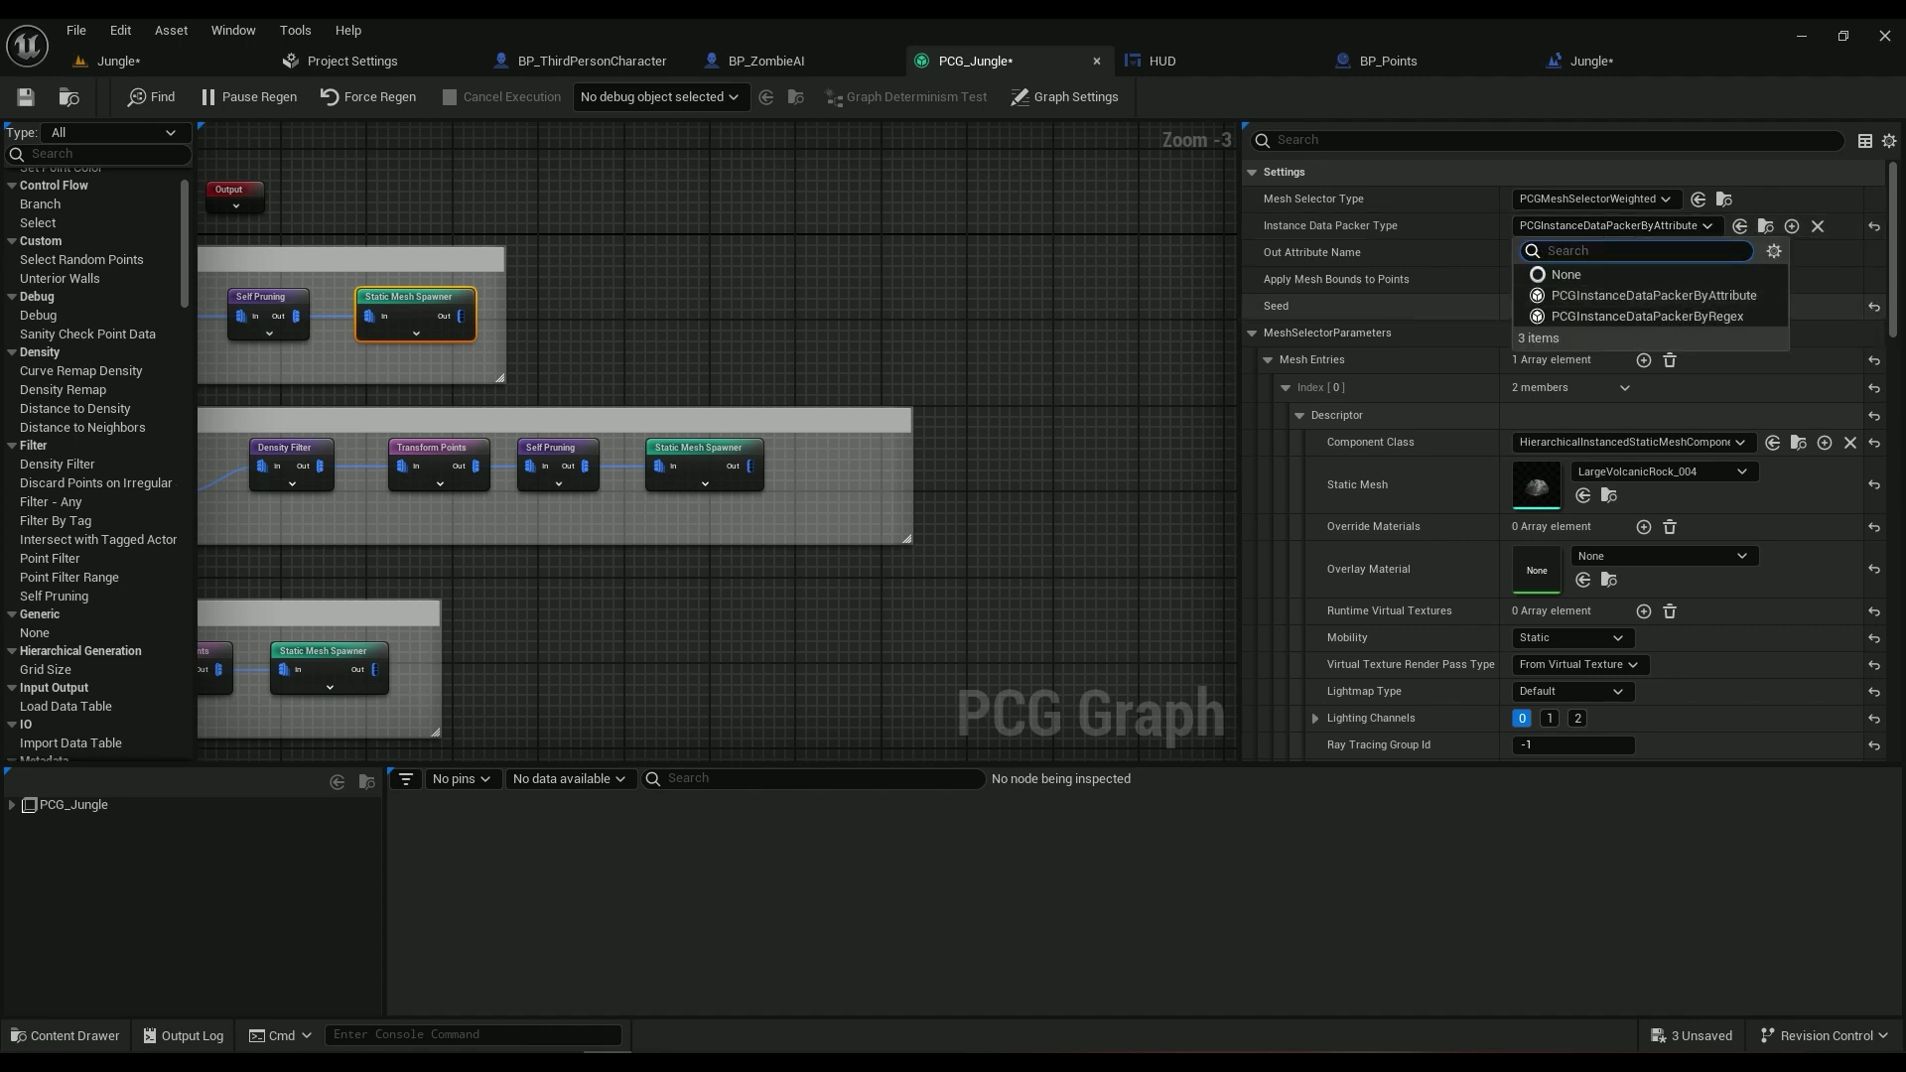
left_click(1440, 309)
scroll(1439, 456, "down", 3)
scroll(1568, 477, "down", 5)
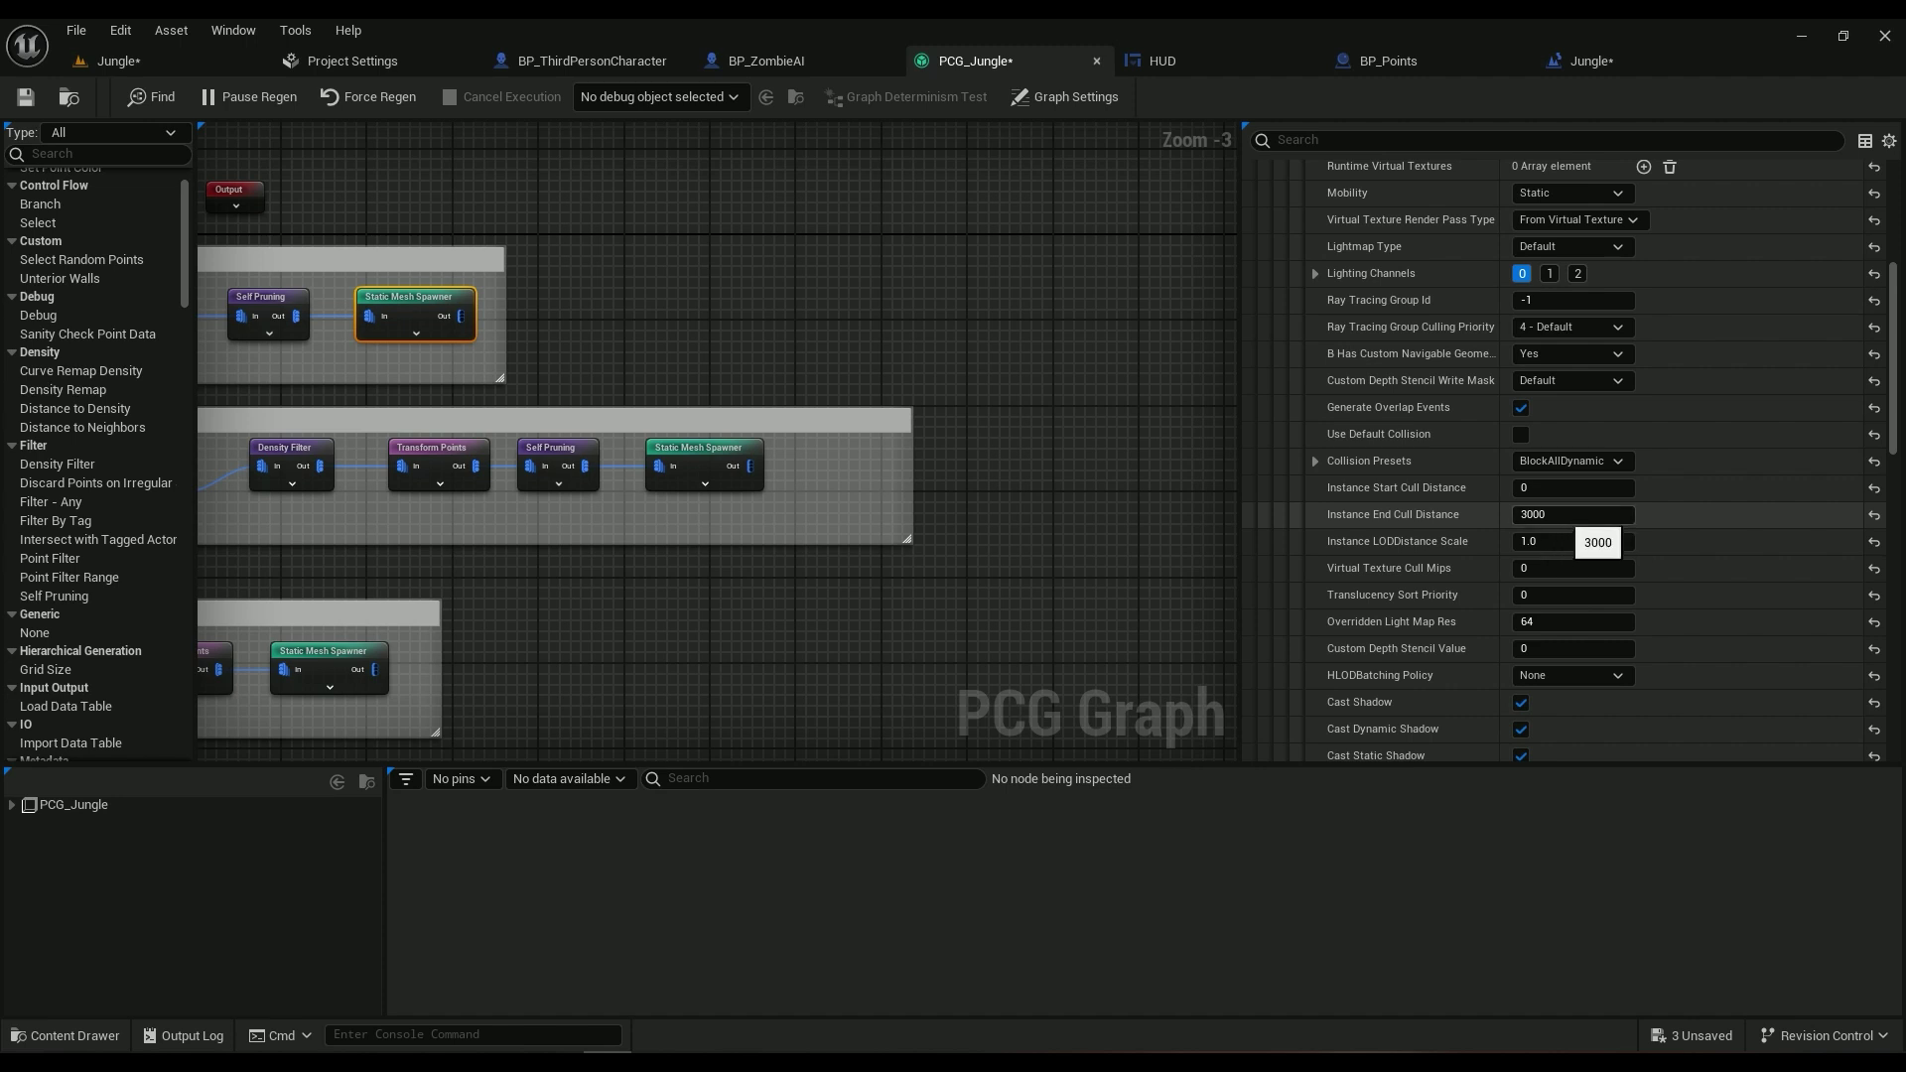
scroll(1589, 536, "down", 5)
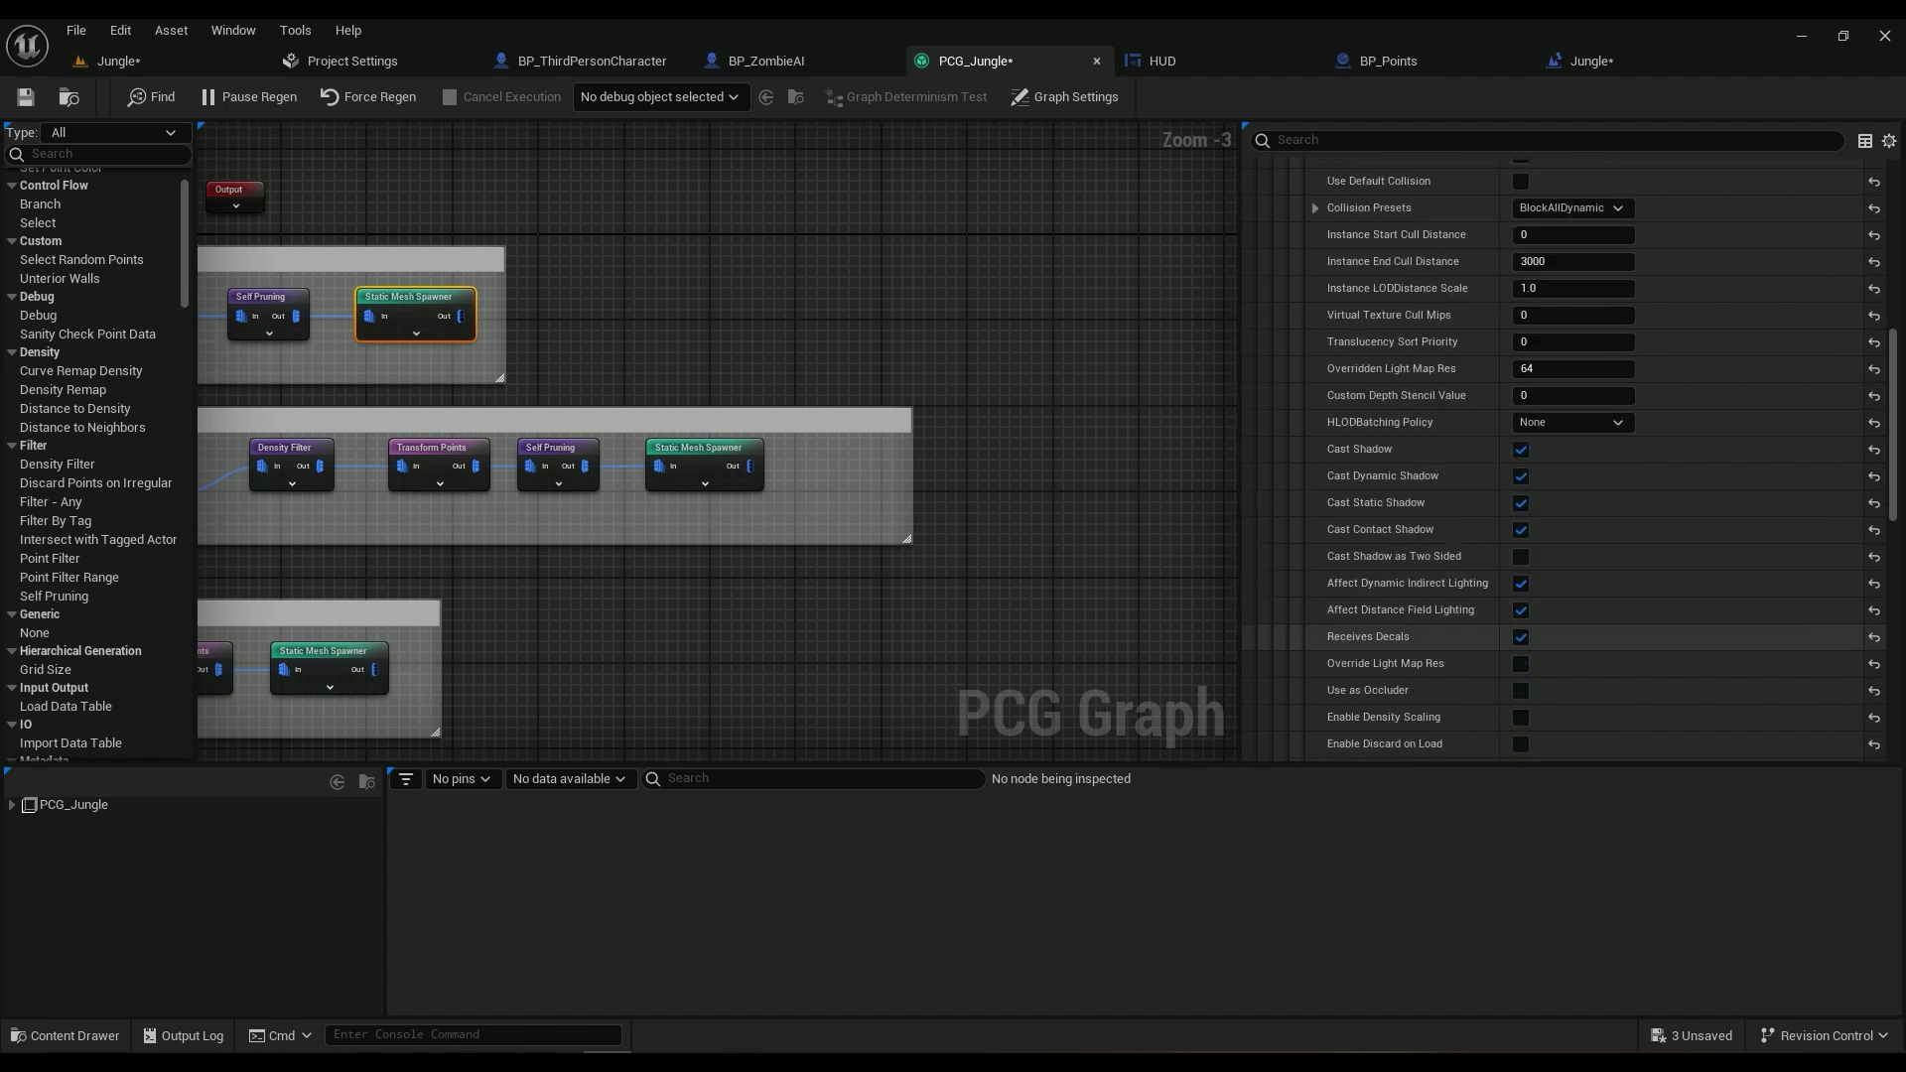
scroll(1589, 636, "down", 1)
right_click_drag(505, 609, 713, 626)
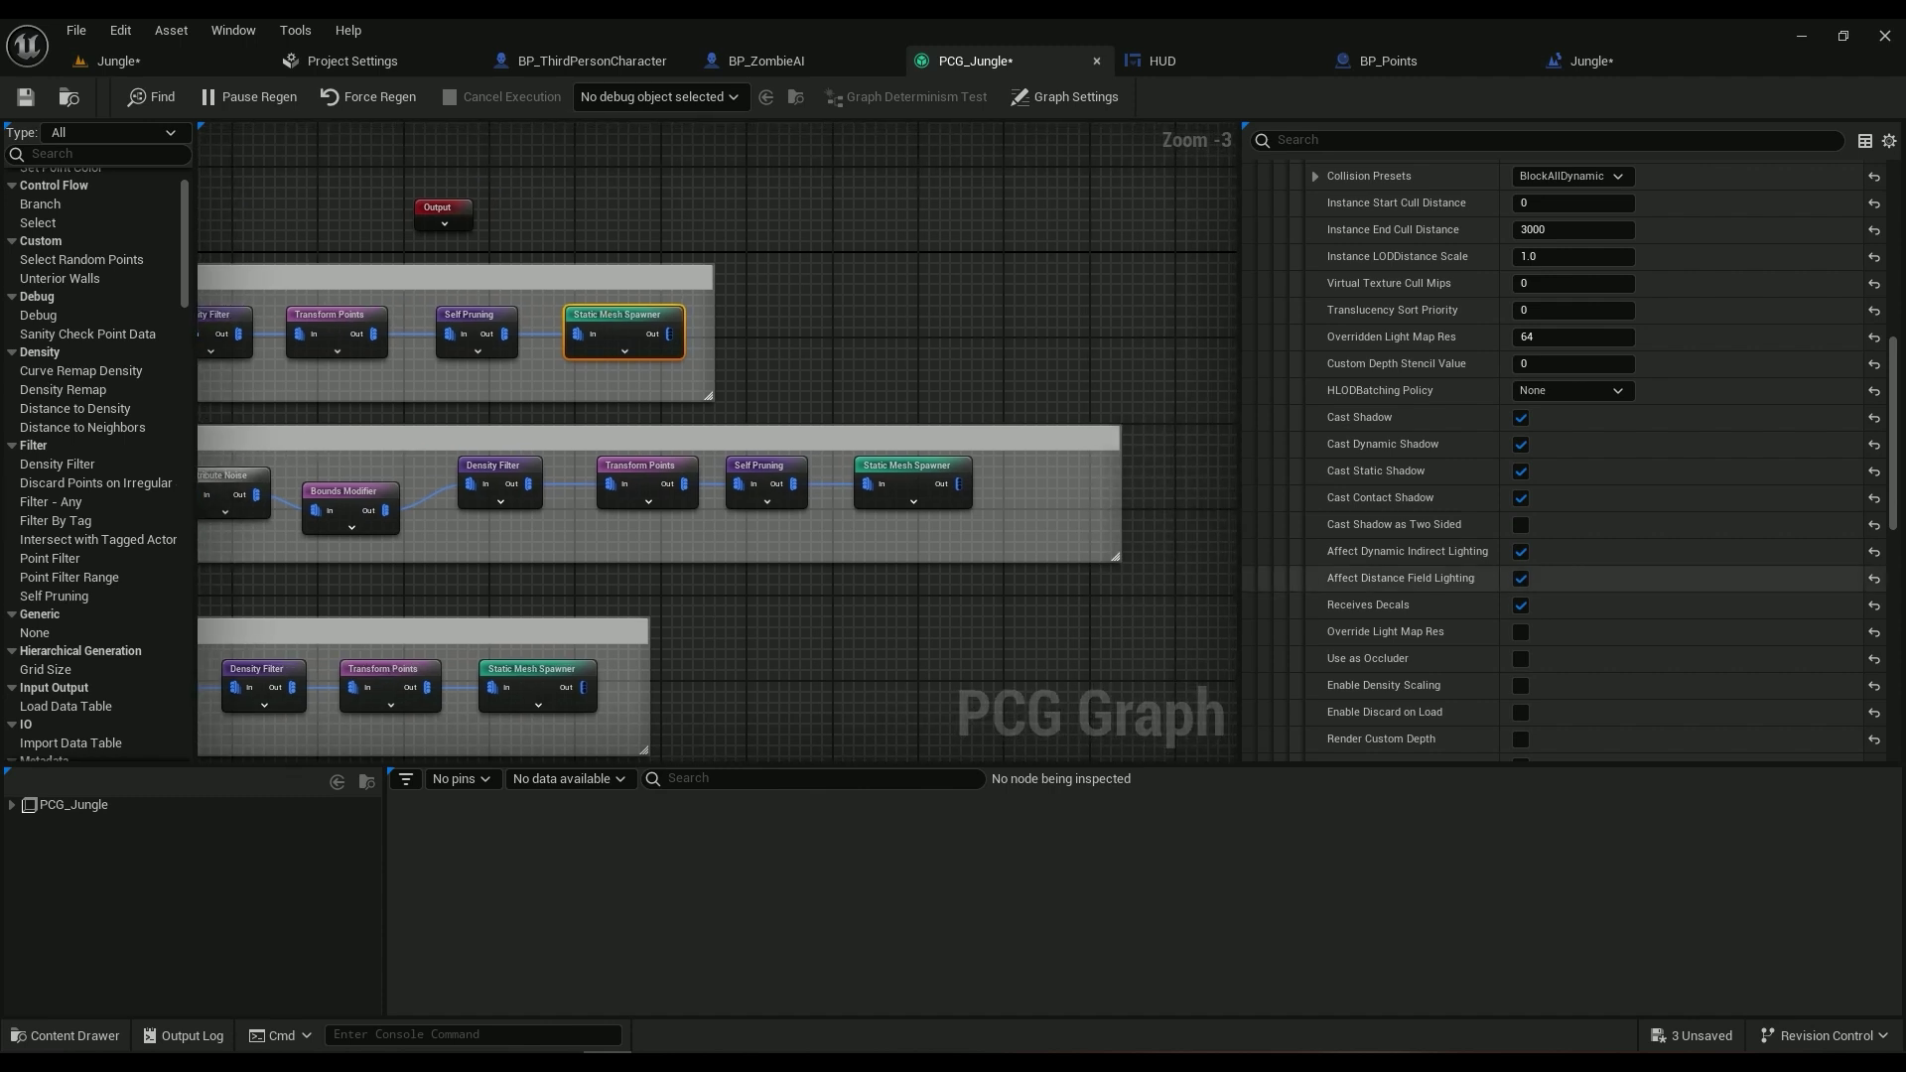
scroll(1410, 605, "down", 5)
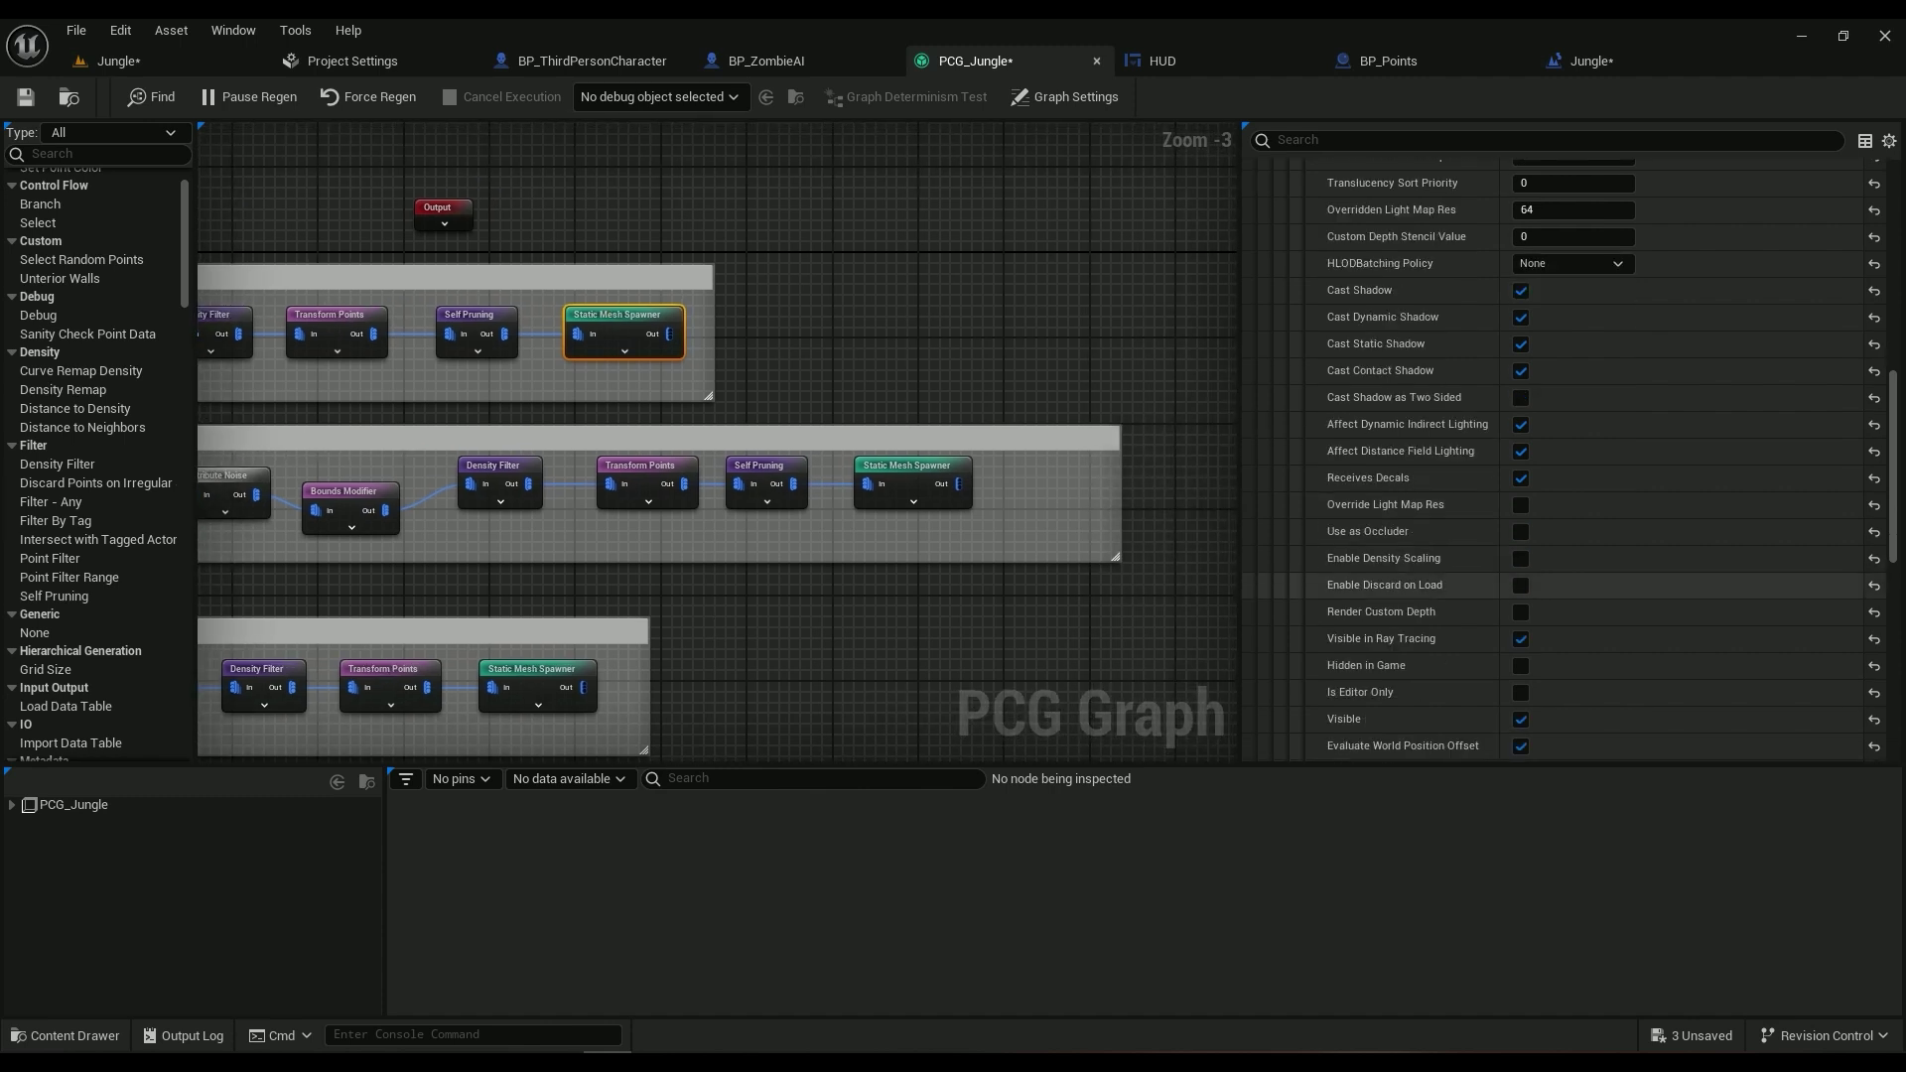
Turn Cast Dynamic Shadow off and back on for the Rocks Static Mesh Spawner's mesh entry
scroll(1410, 595, "up", 4)
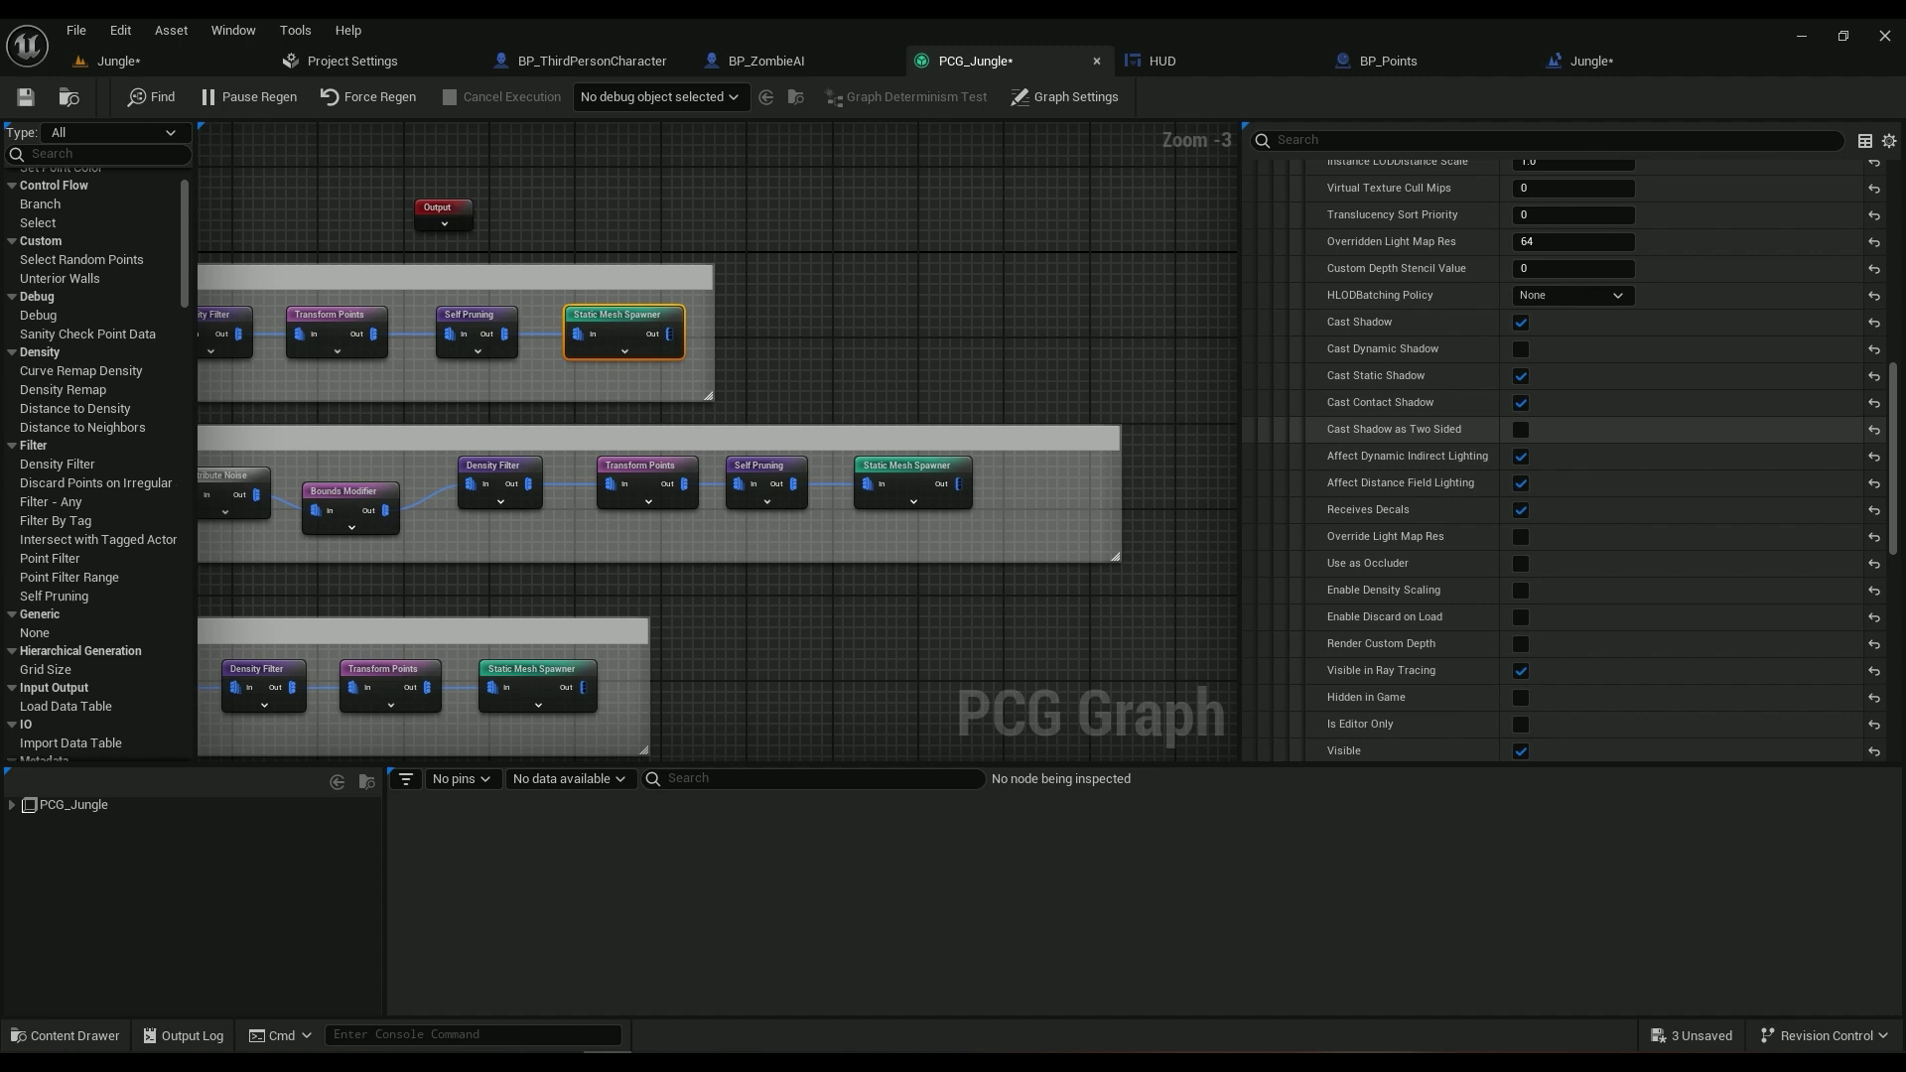
left_click(1520, 349)
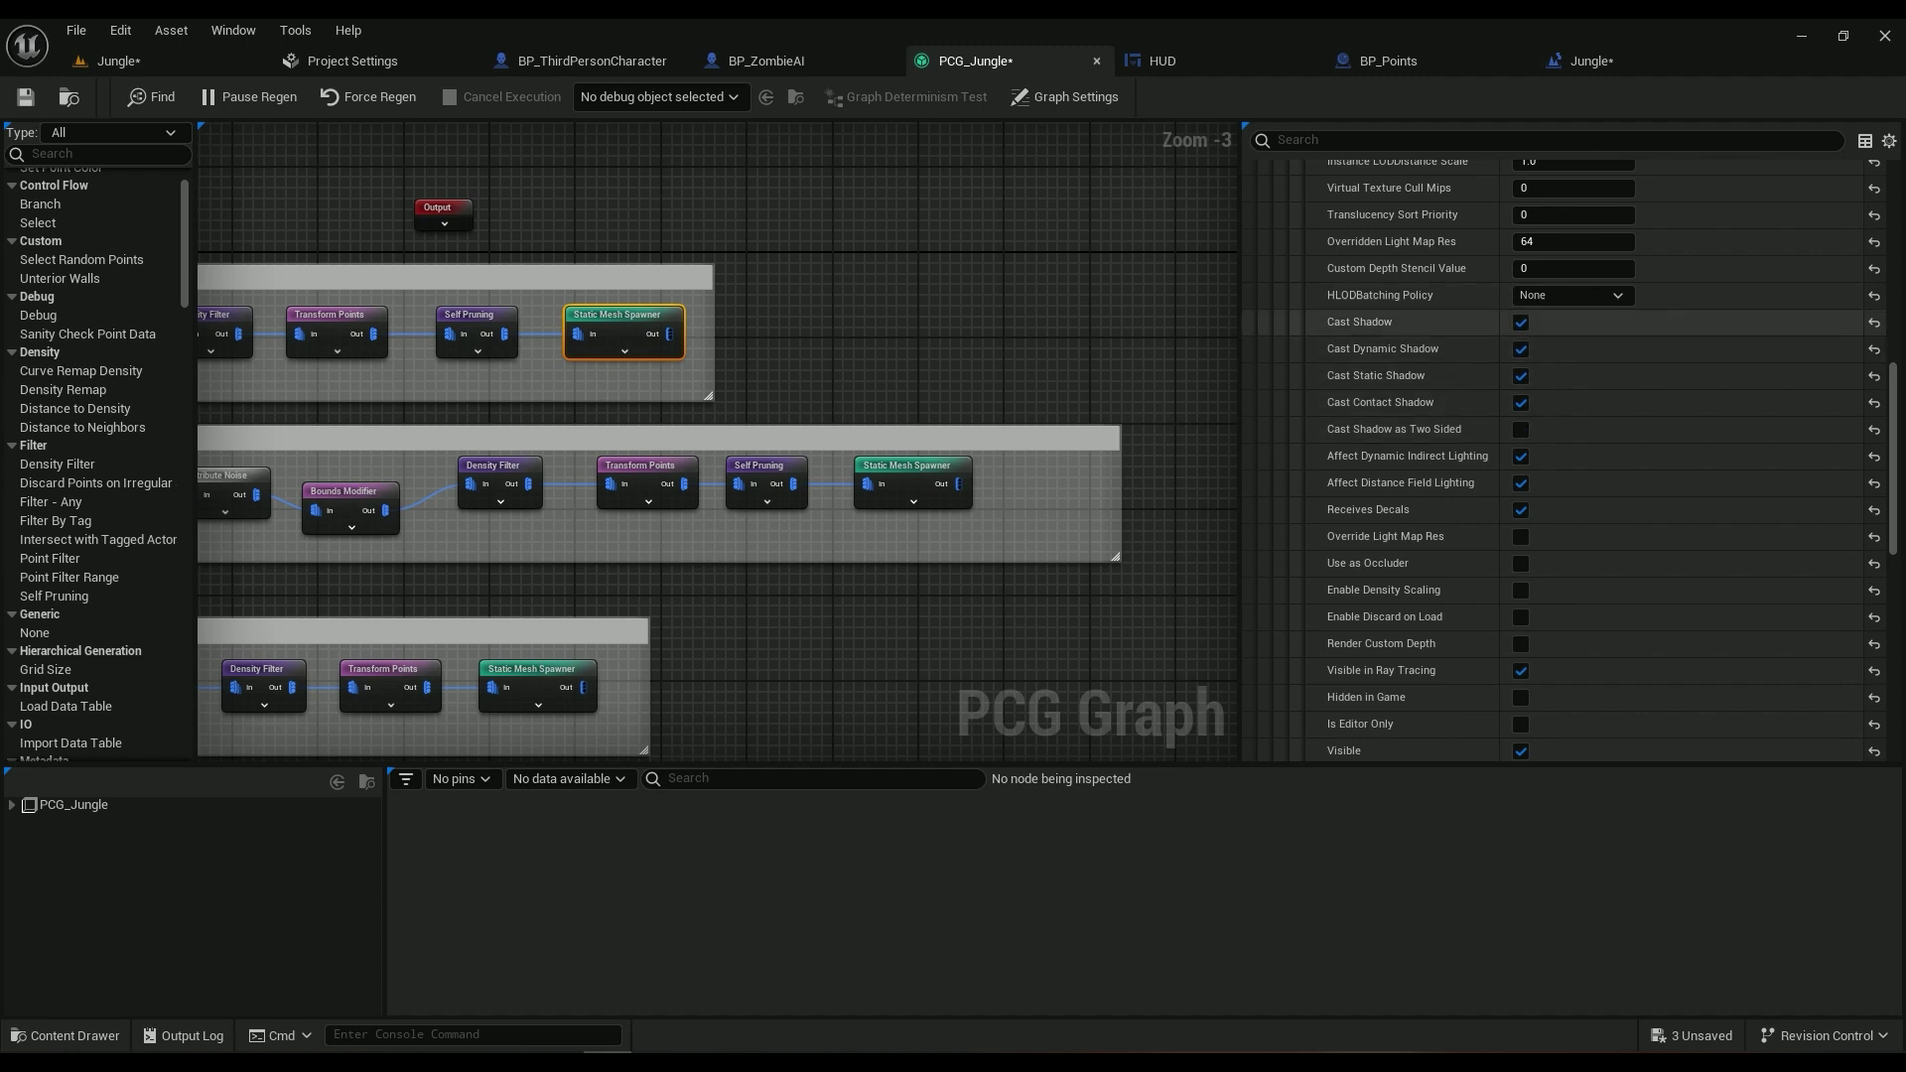
scroll(1549, 343, "up", 3)
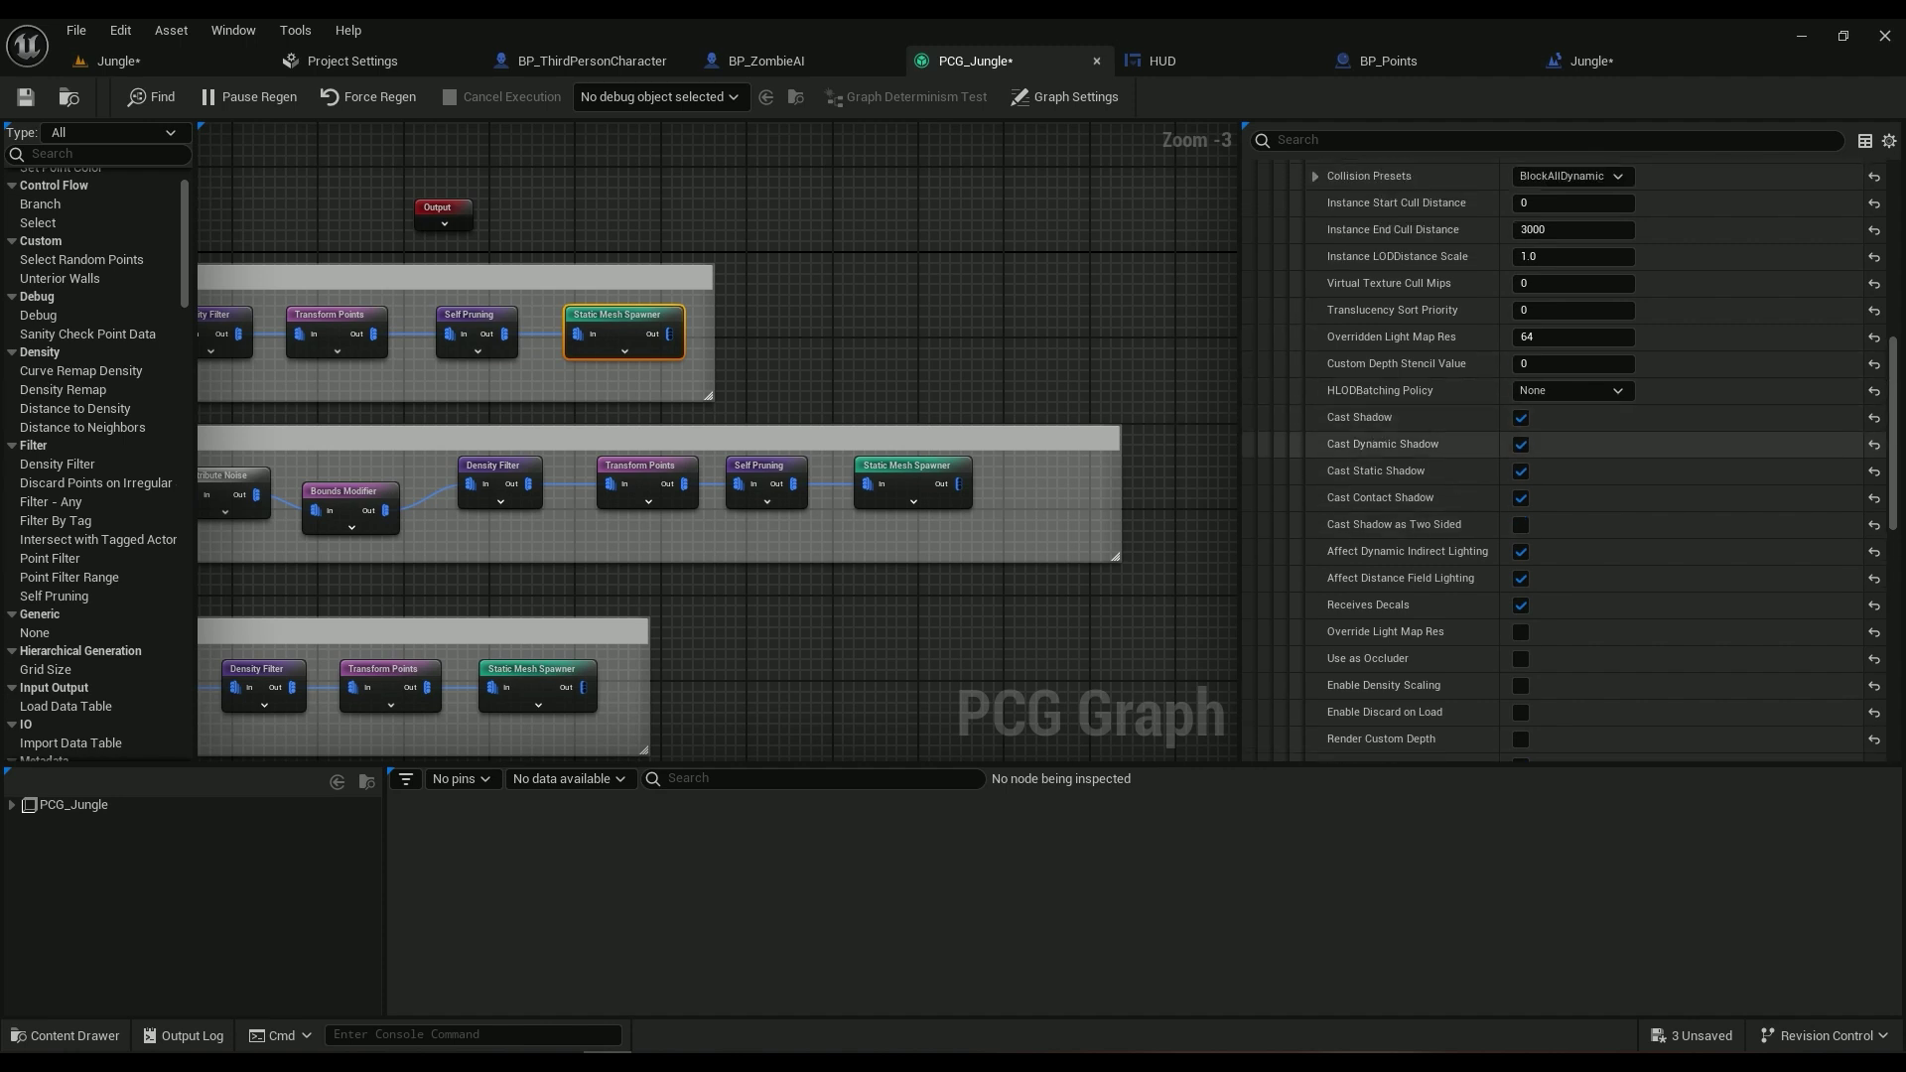
Review the remaining Static Mesh Spawner settings and look over the Rocks, Trees and Grass chains in the graph
scroll(1548, 447, "down", 20)
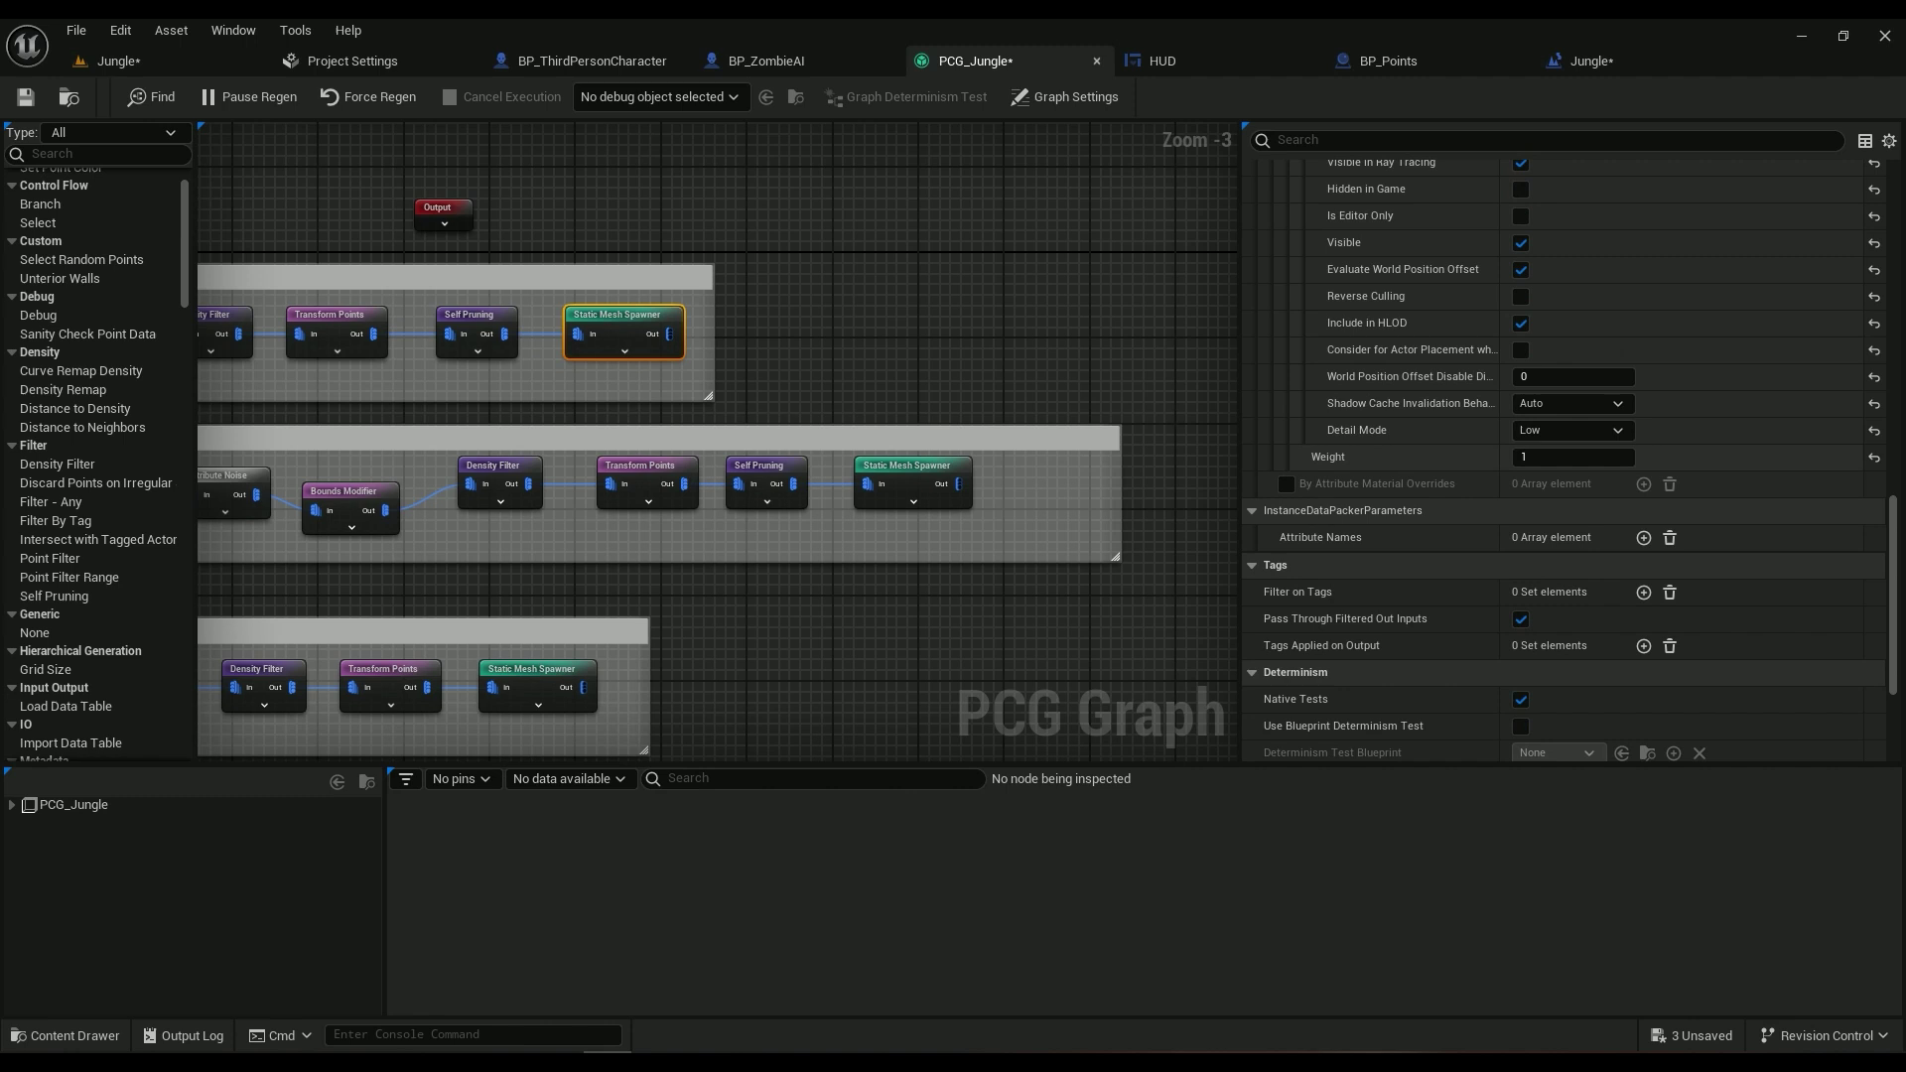
scroll(1549, 447, "down", 6)
scroll(580, 263, "down", 1)
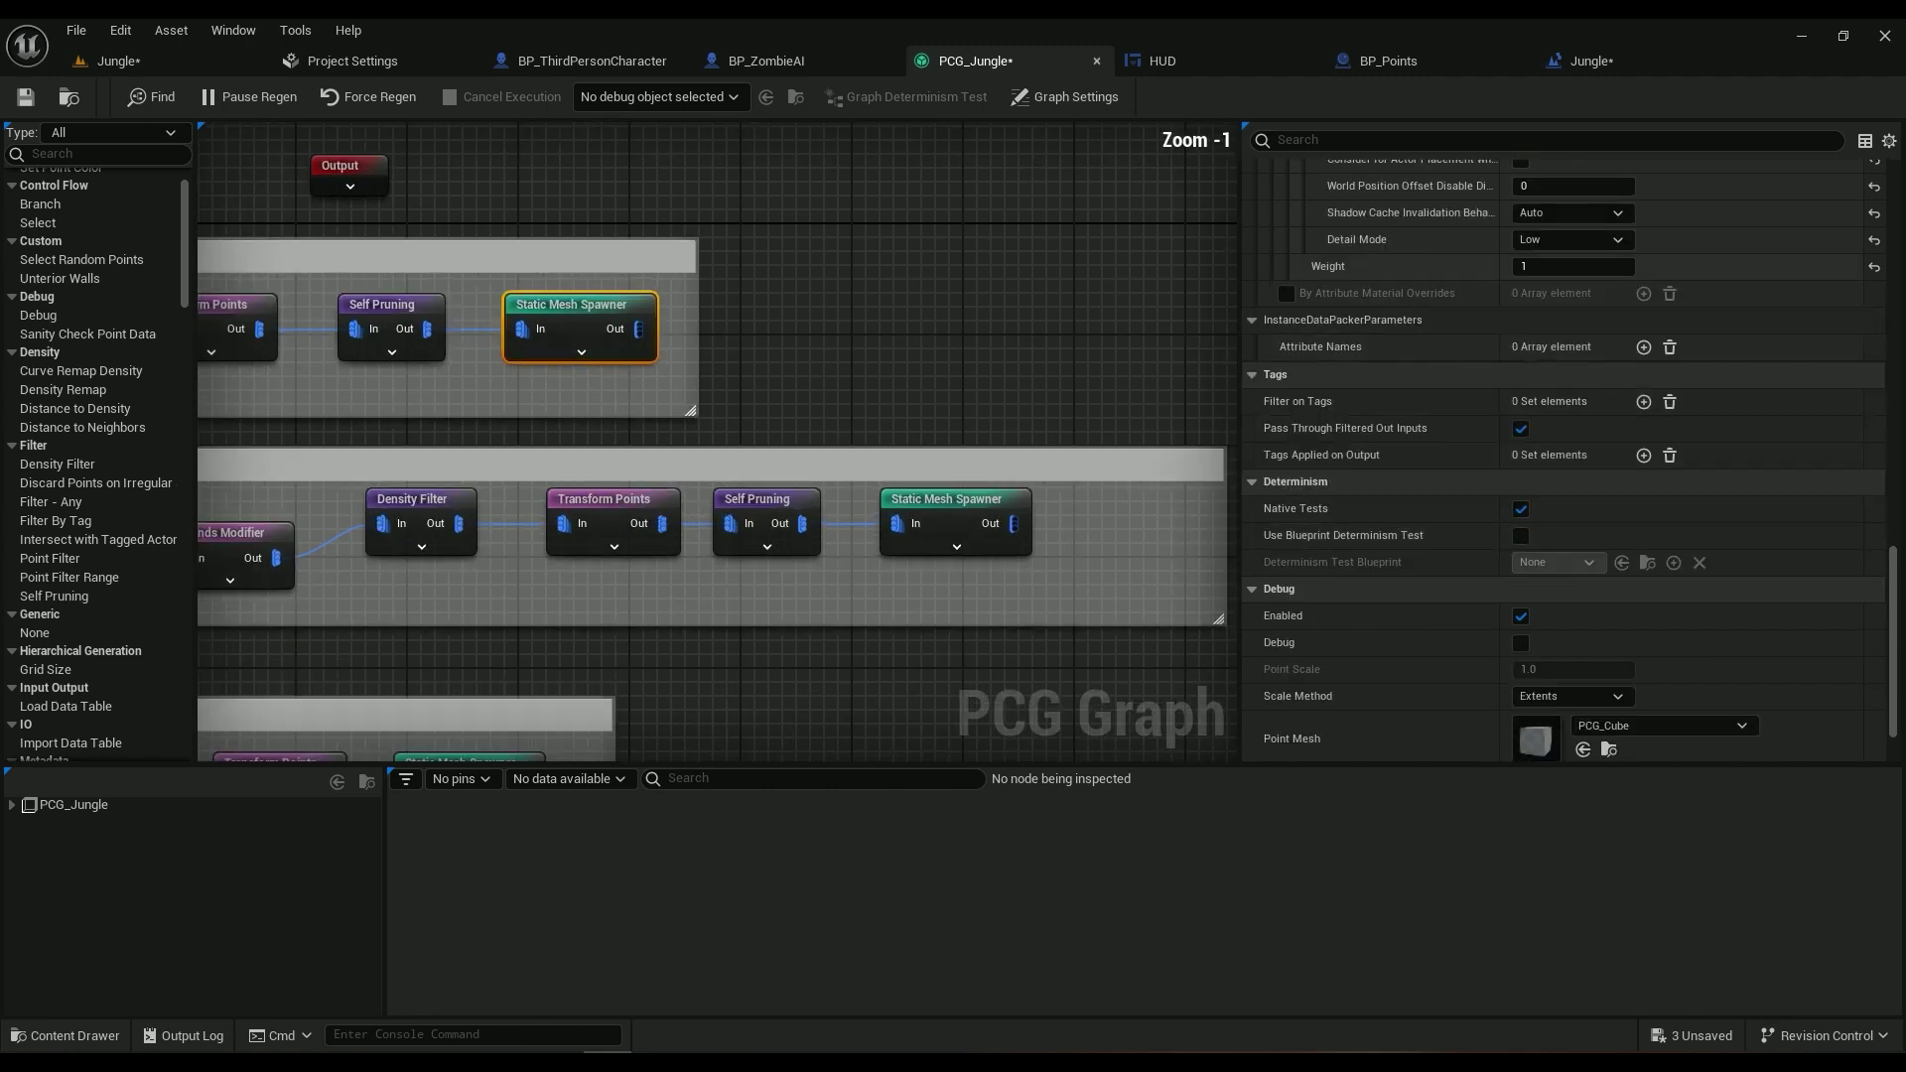
right_click_drag(580, 263, 1083, 341)
right_click_drag(658, 244, 873, 242)
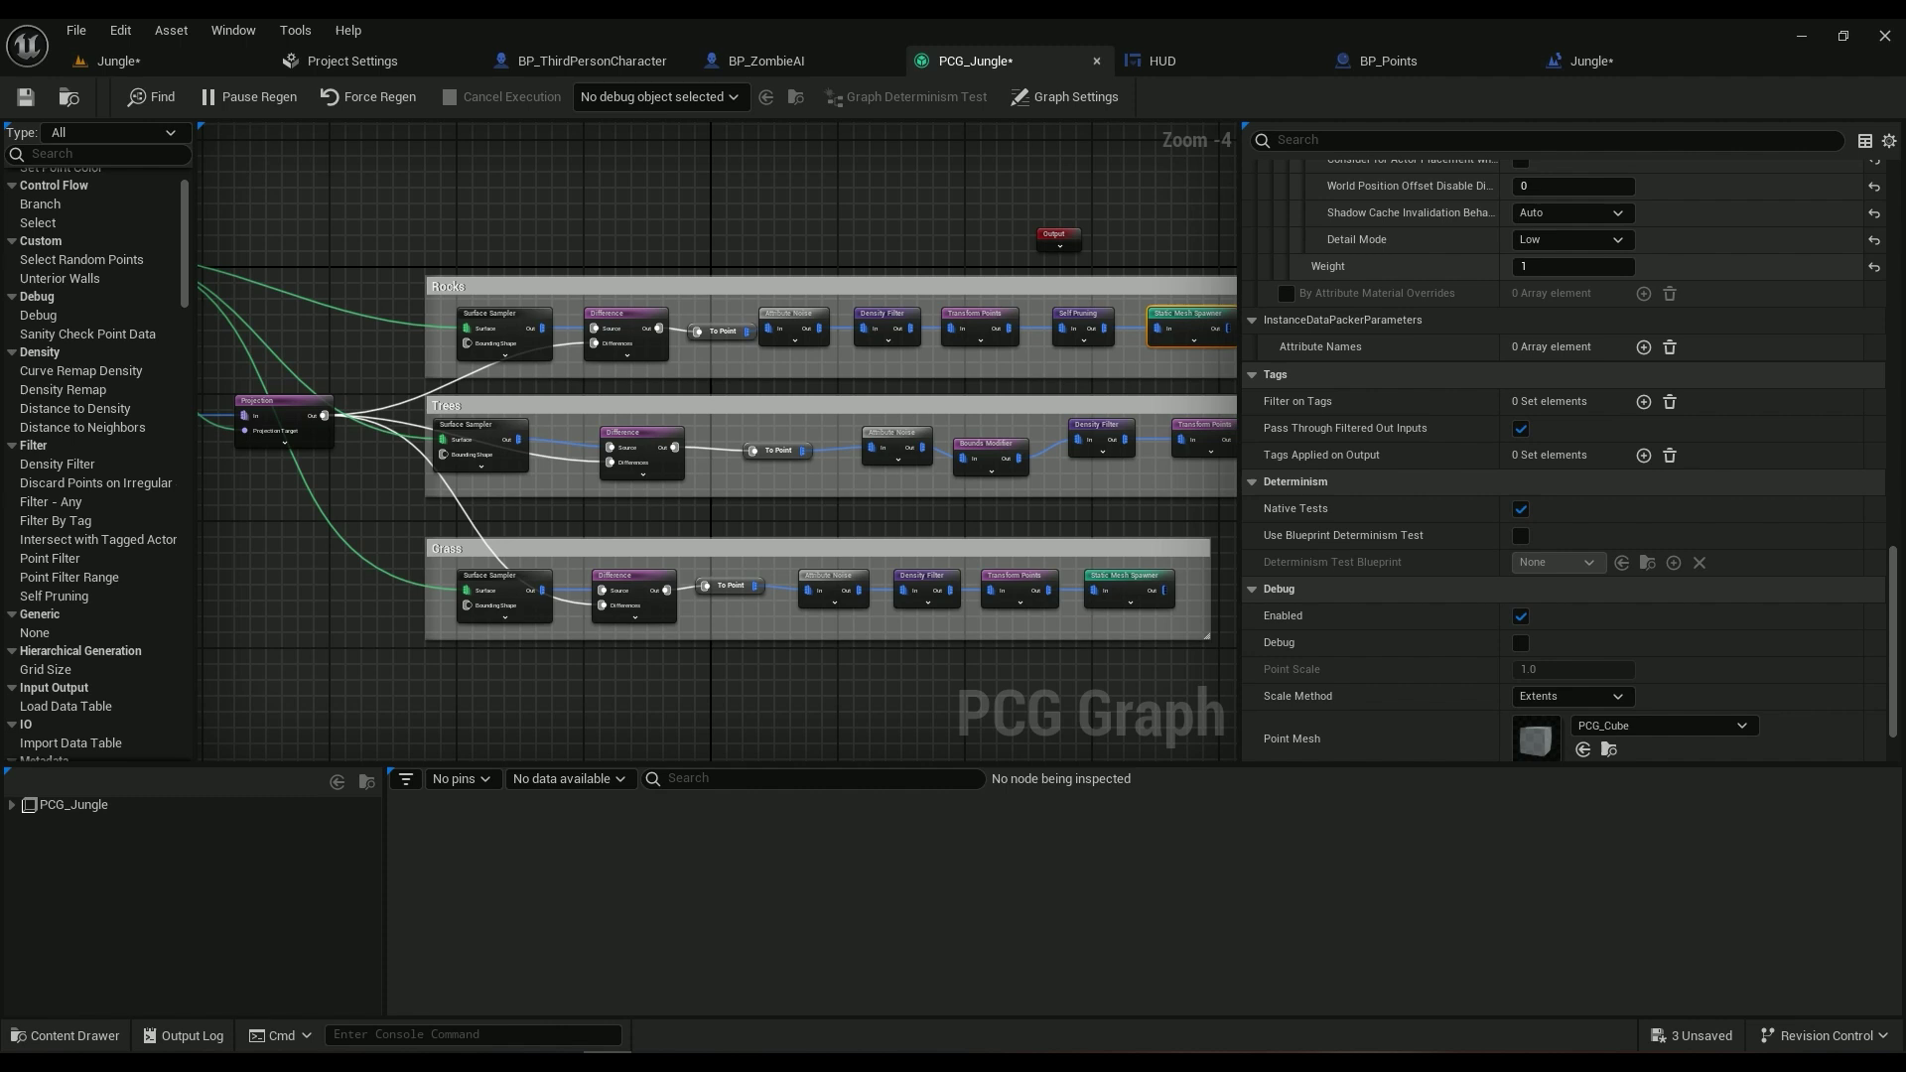
right_click_drag(819, 521, 920, 430)
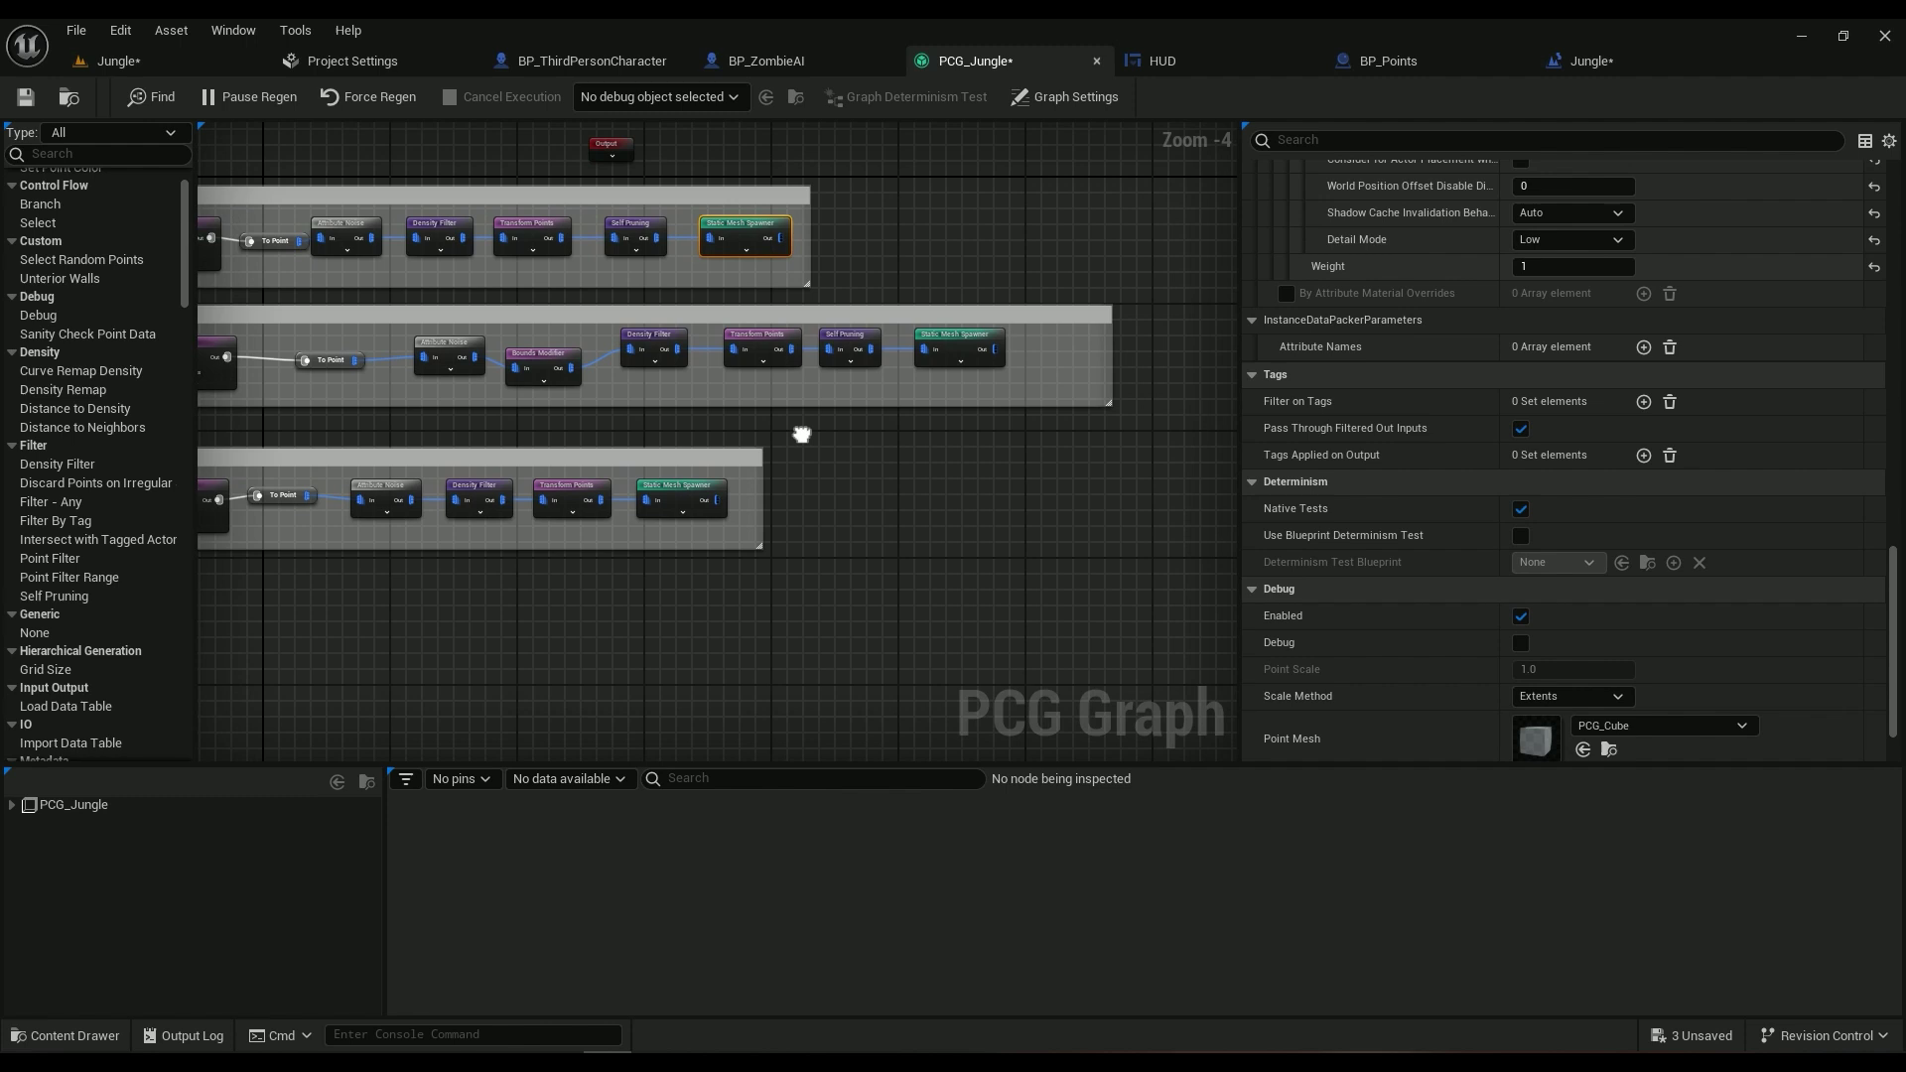
Return to the Jungle level, open the ScotsPineTall_01 mesh and inspect the tree's trunk and foliage up close
left_click(117, 61)
key("w")
right_click_drag(586, 566, 913, 461)
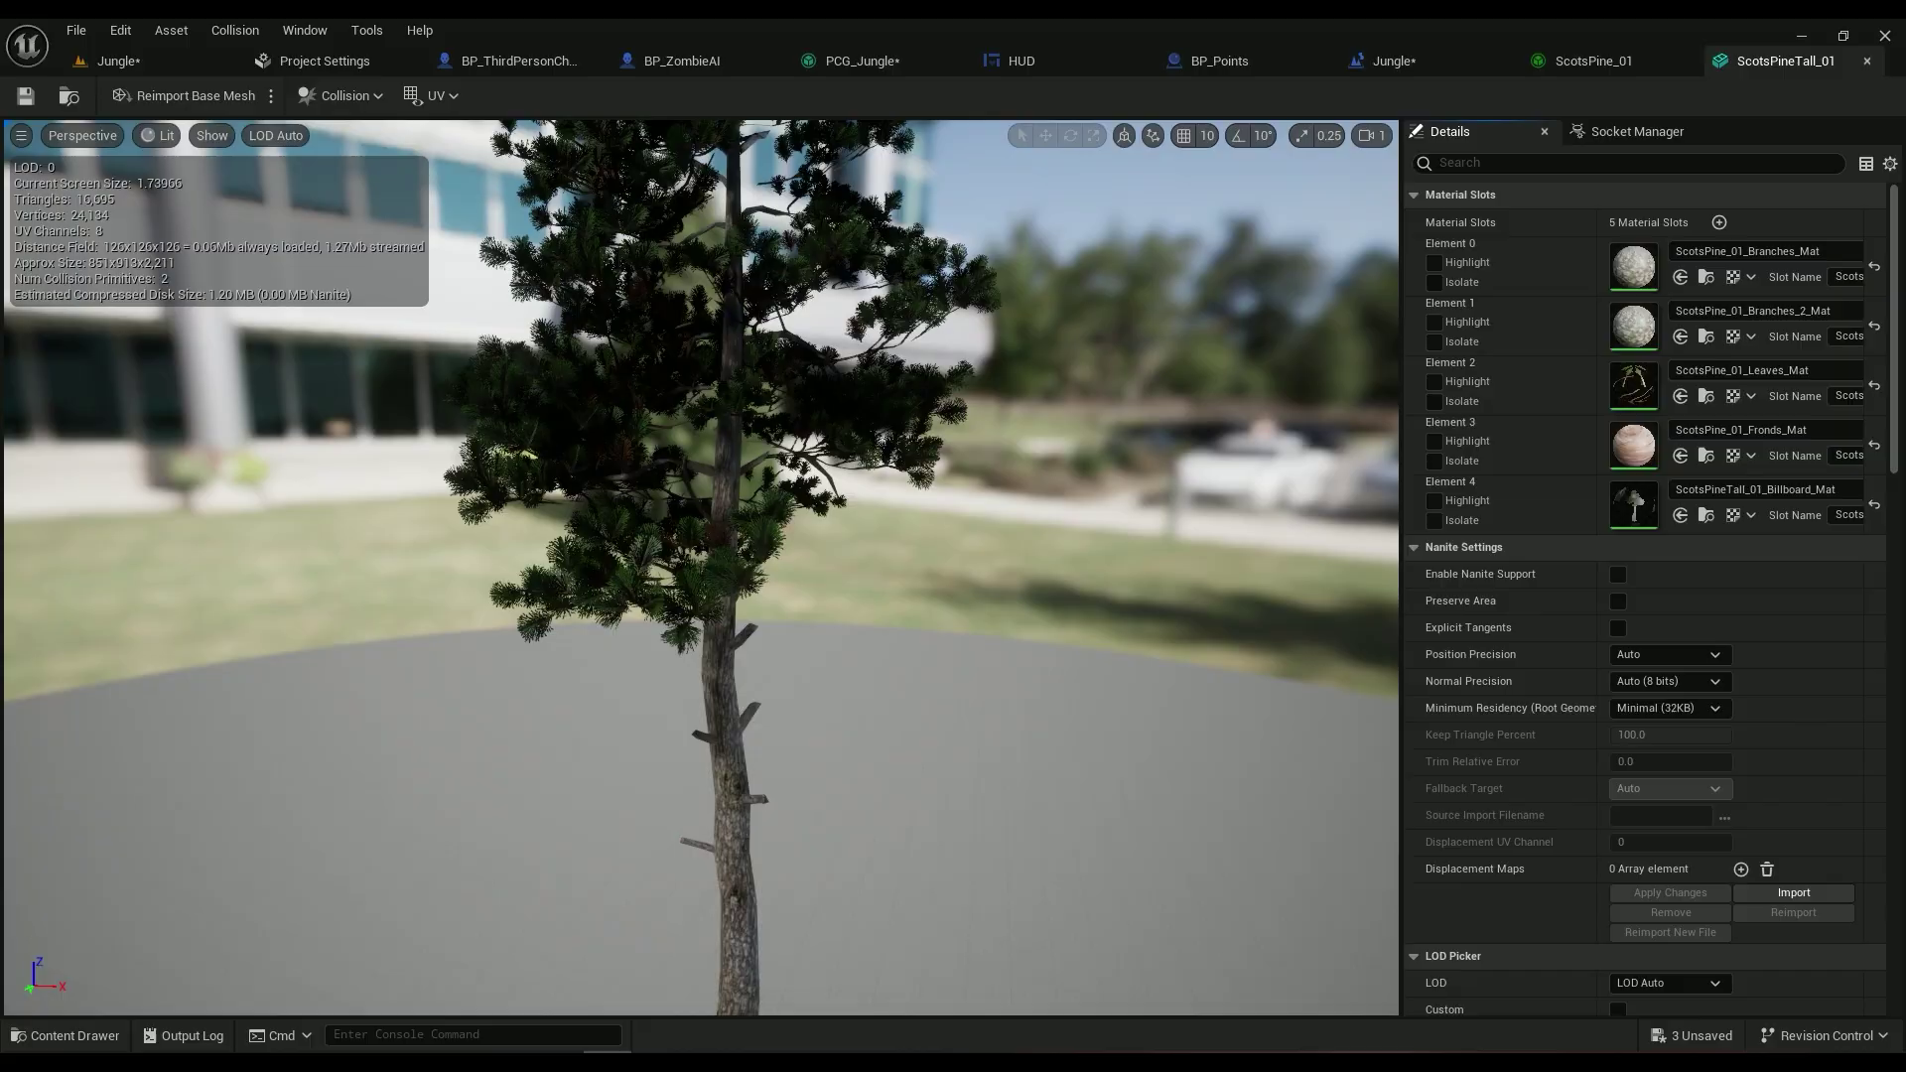
key("s")
right_click_drag(701, 568, 12, 446)
key("w")
key("d")
key("d")
key("w")
key("s")
Switch the ScotsPineTall_01 preview to the Shader Complexity view mode and inspect the tree
left_click(158, 136)
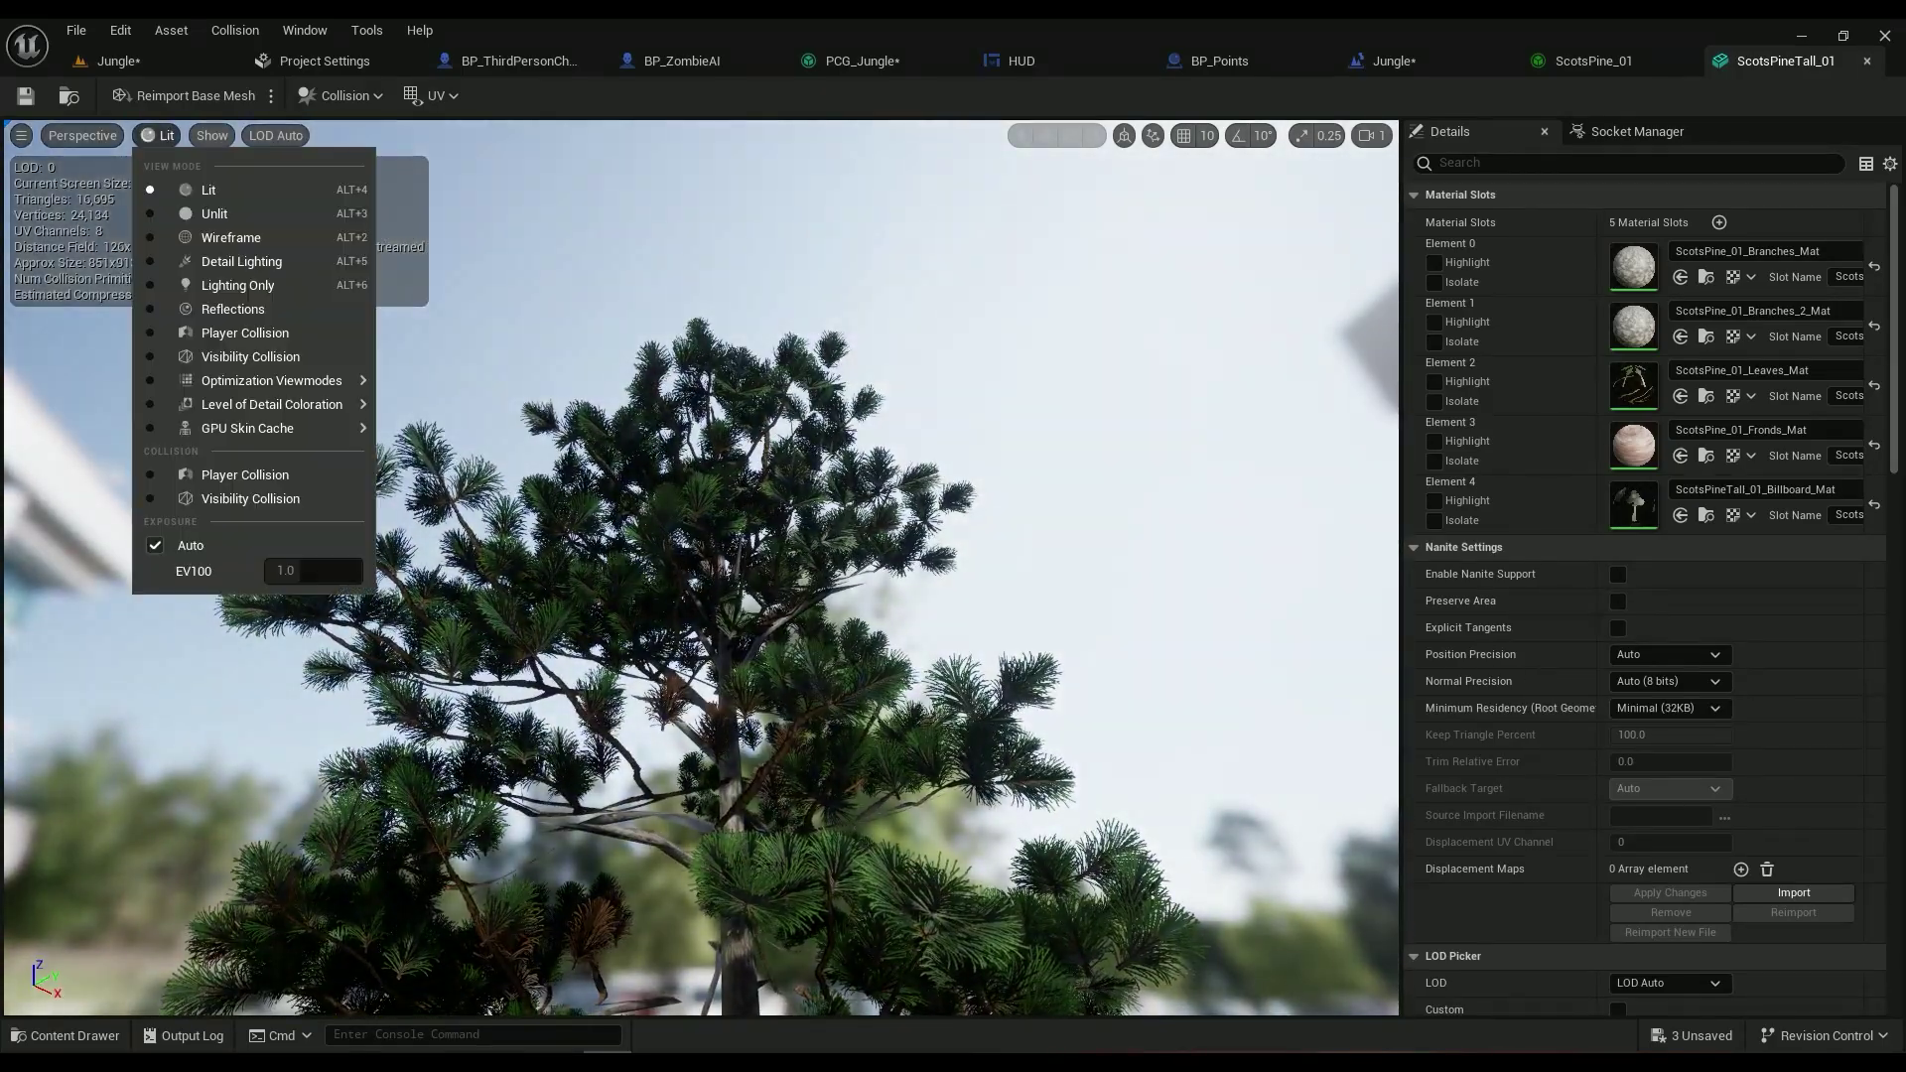
mouse_move(271, 381)
left_click(489, 471)
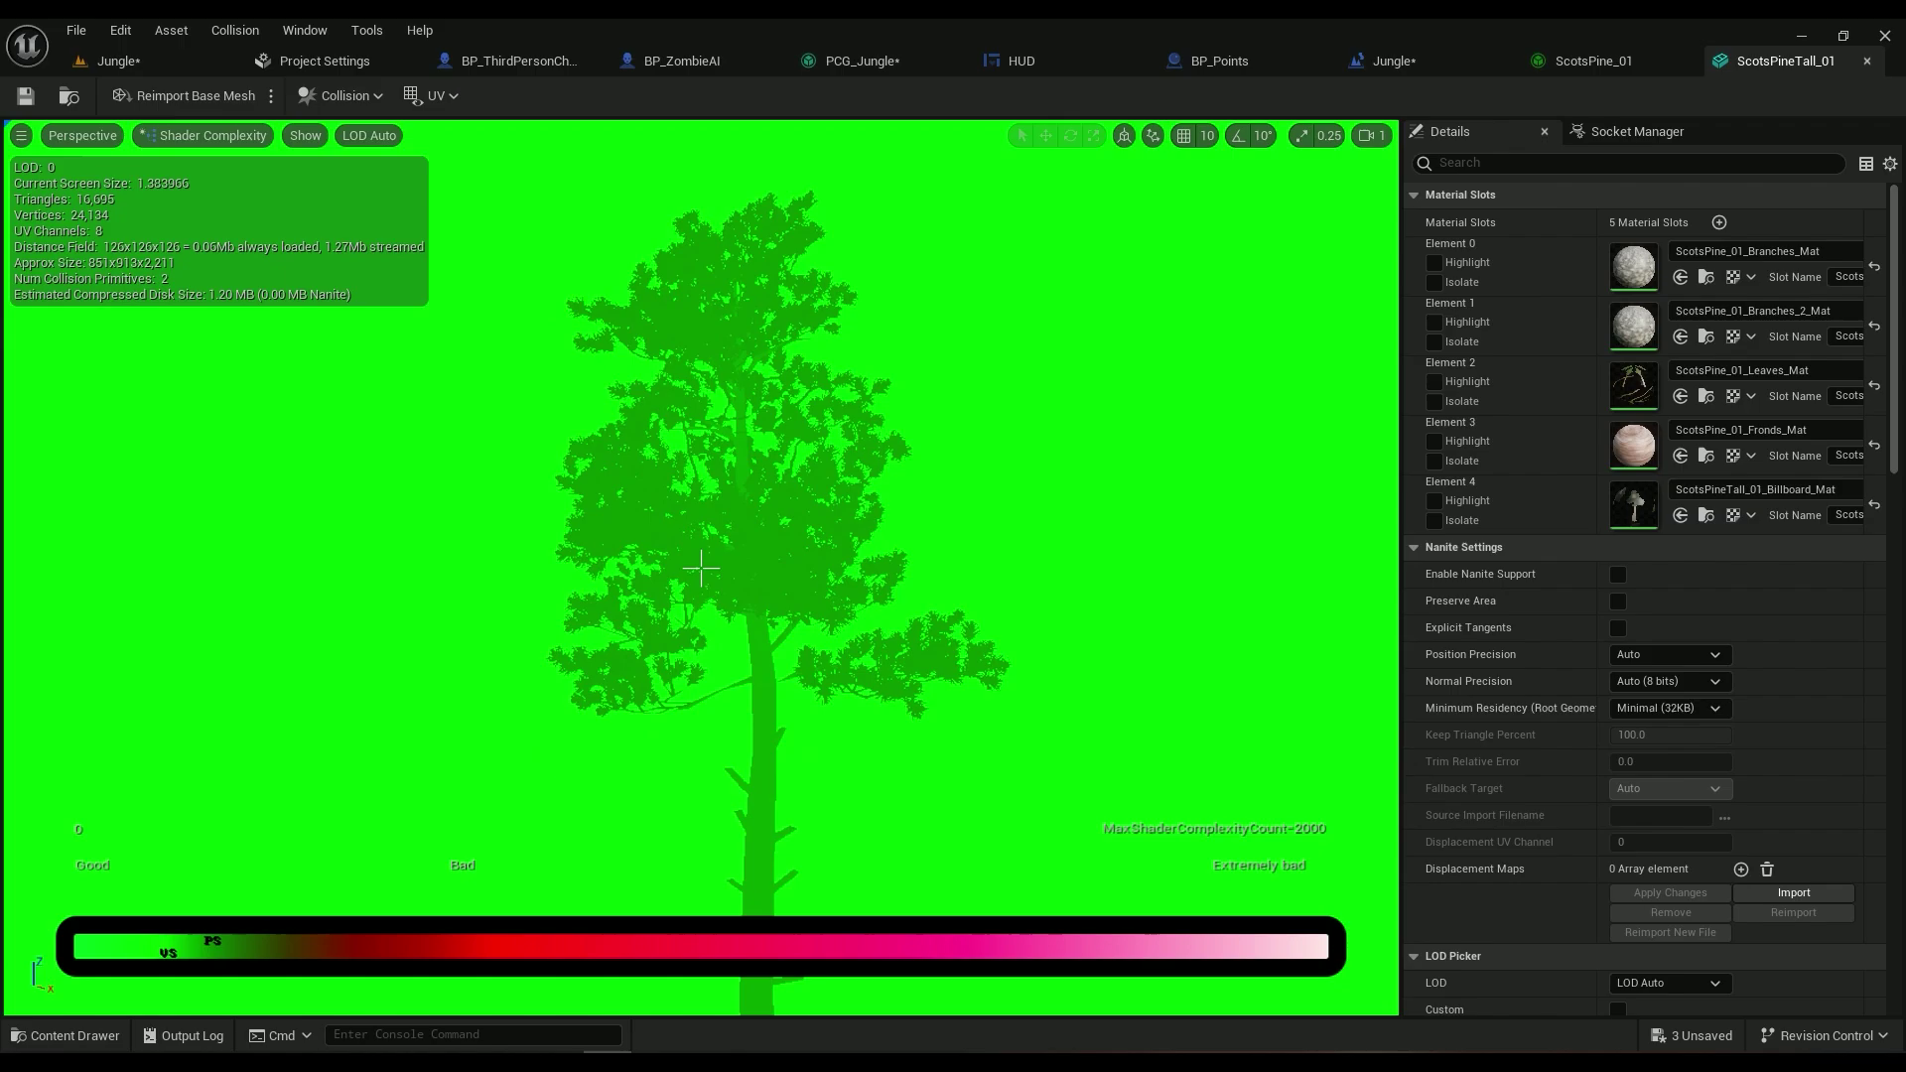
key("w")
mouse_move(701, 568)
right_mouse_down()
mouse_move(675, 517)
mouse_move(690, 491)
mouse_move(735, 576)
mouse_move(701, 568)
right_mouse_up()
key("s")
key("s")
Return the tree preview to Lit and close the ScotsPineTall_01 and ScotsPine_01 asset editors
left_click(203, 136)
left_click(213, 189)
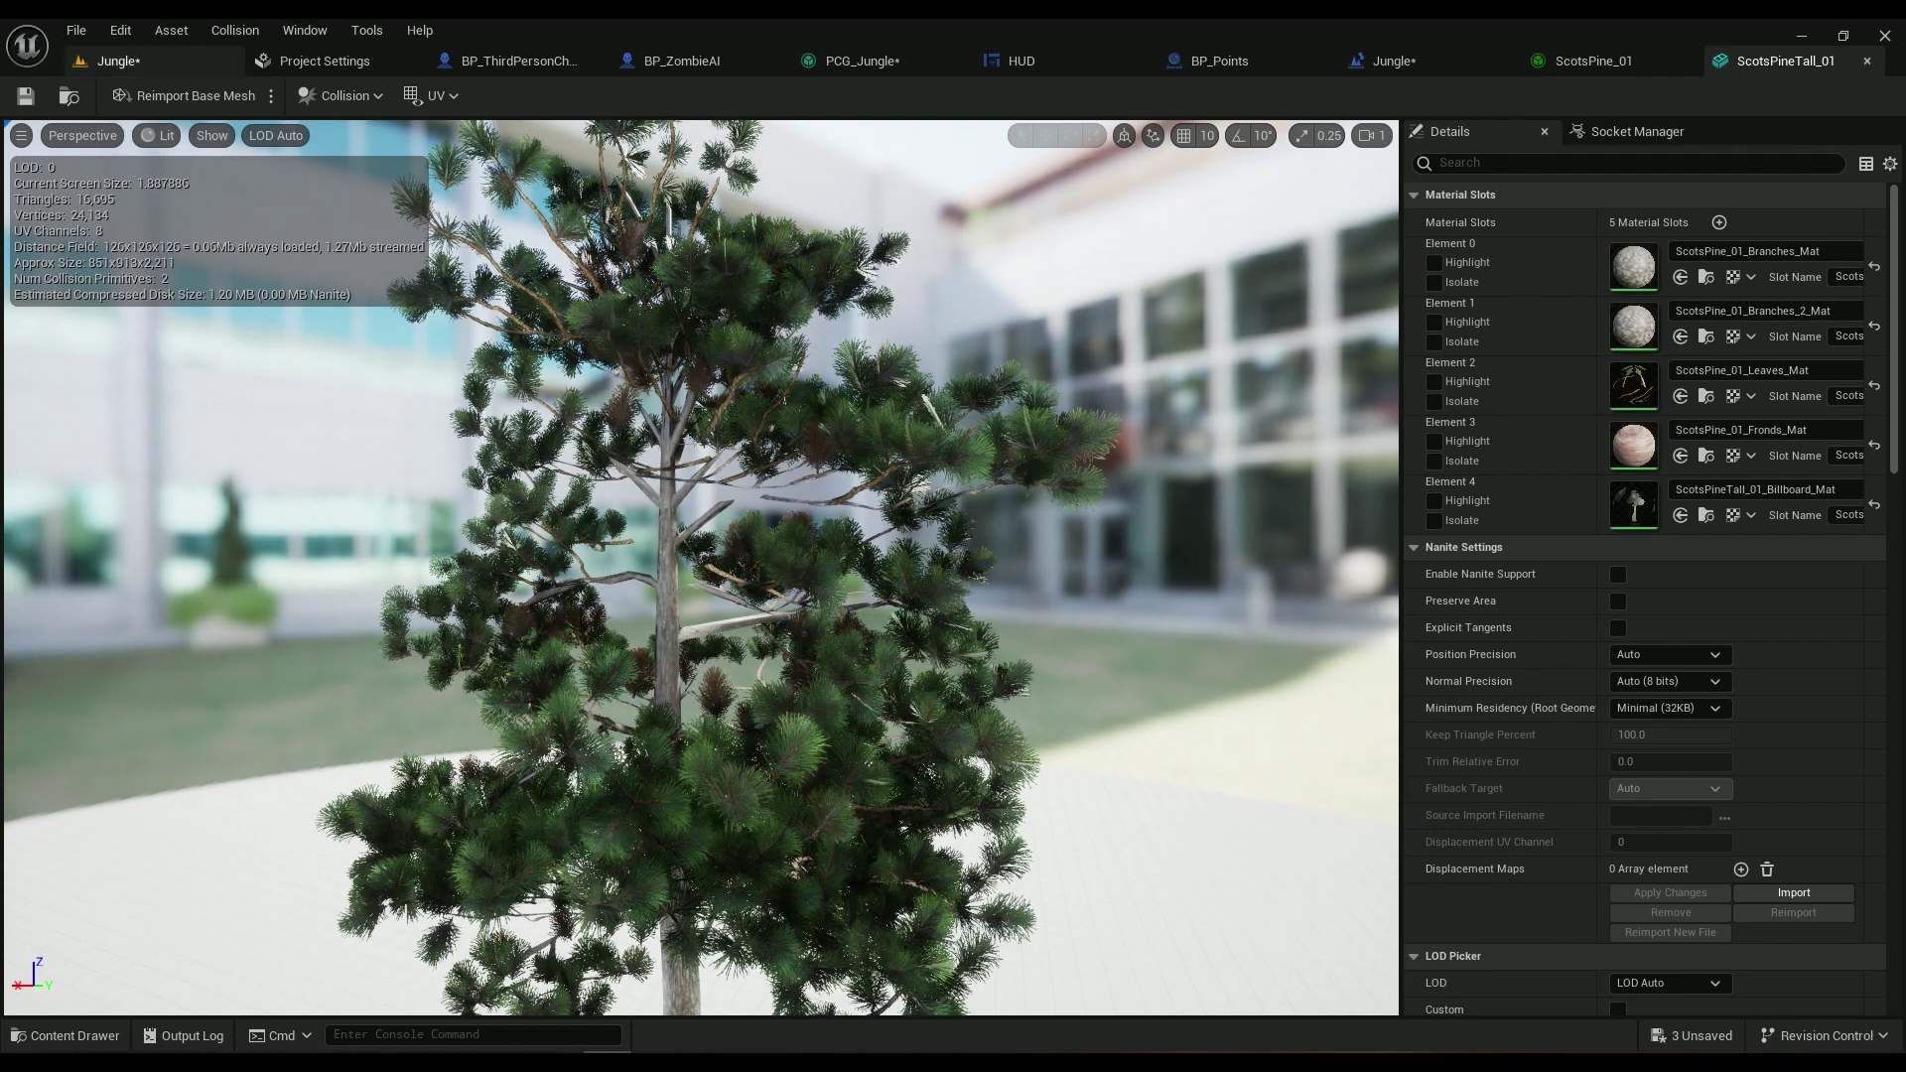
left_click(1866, 61)
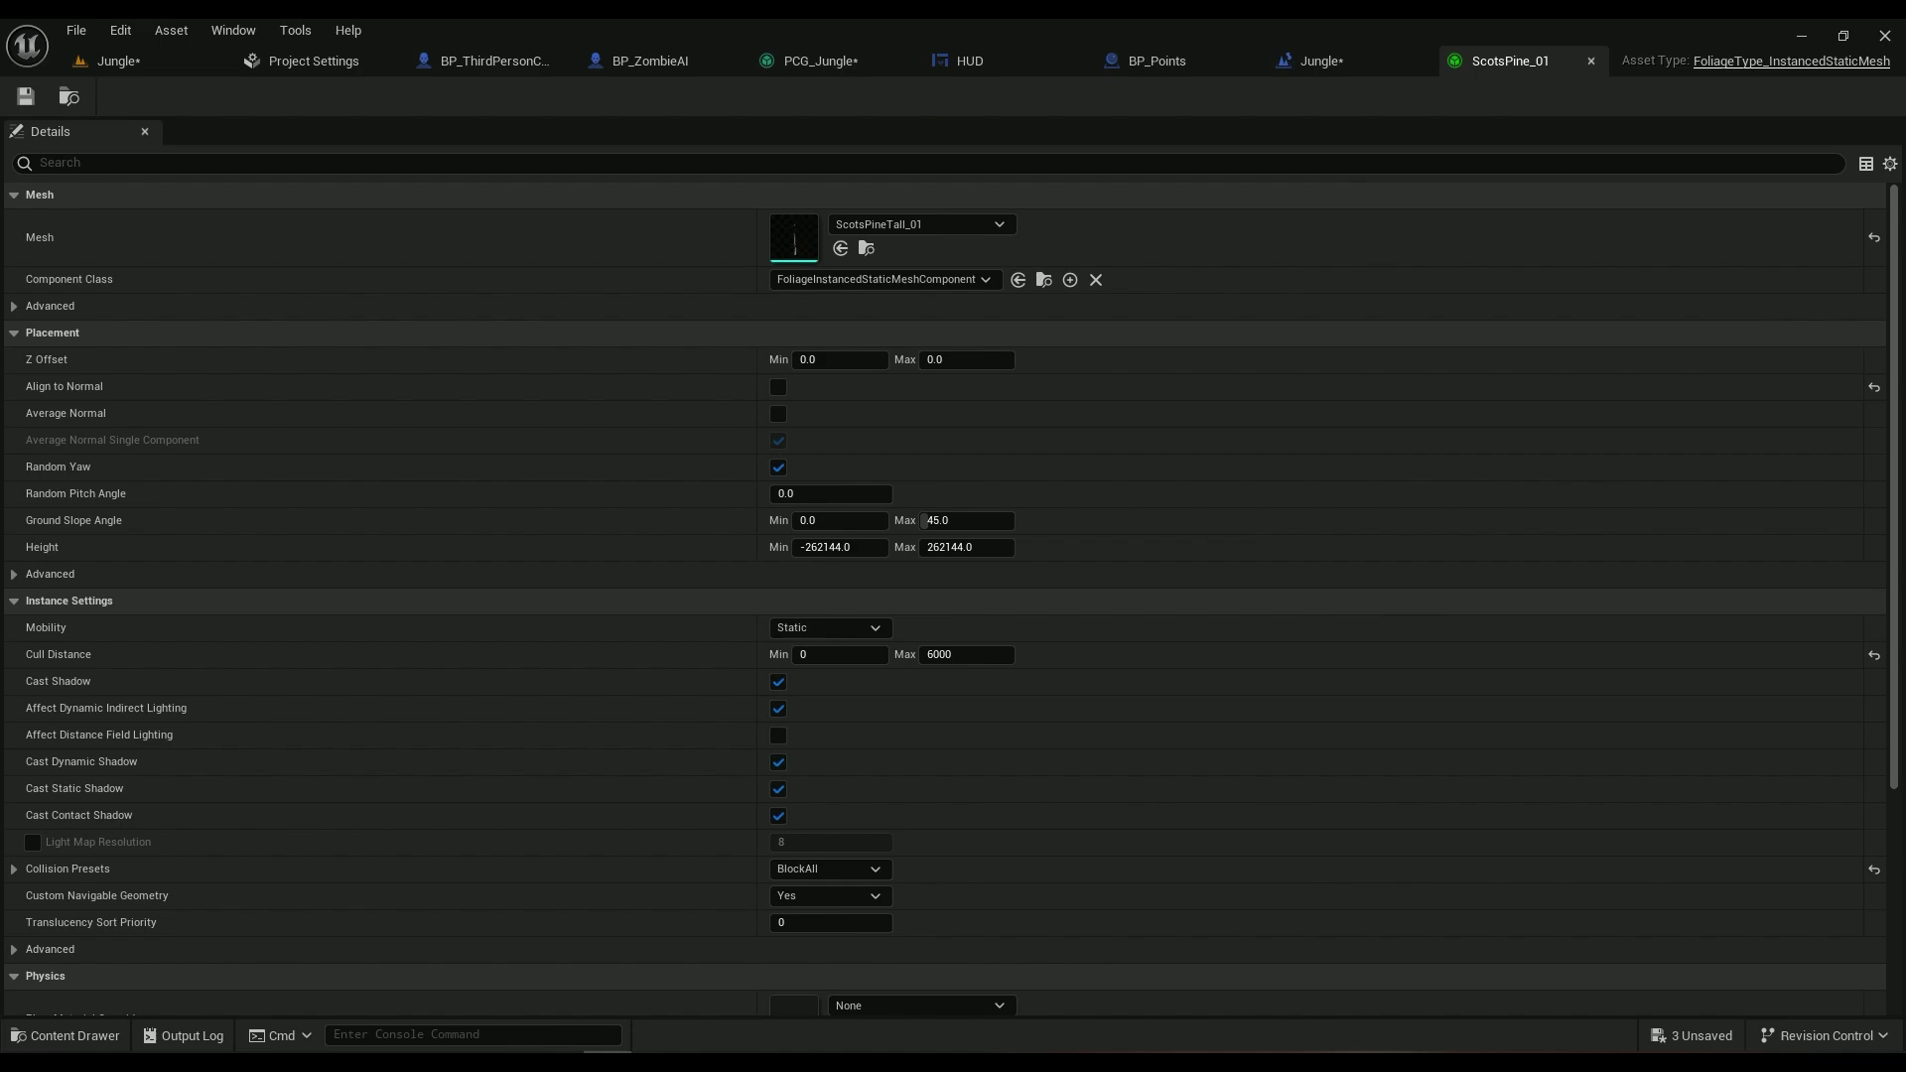
left_click(1593, 61)
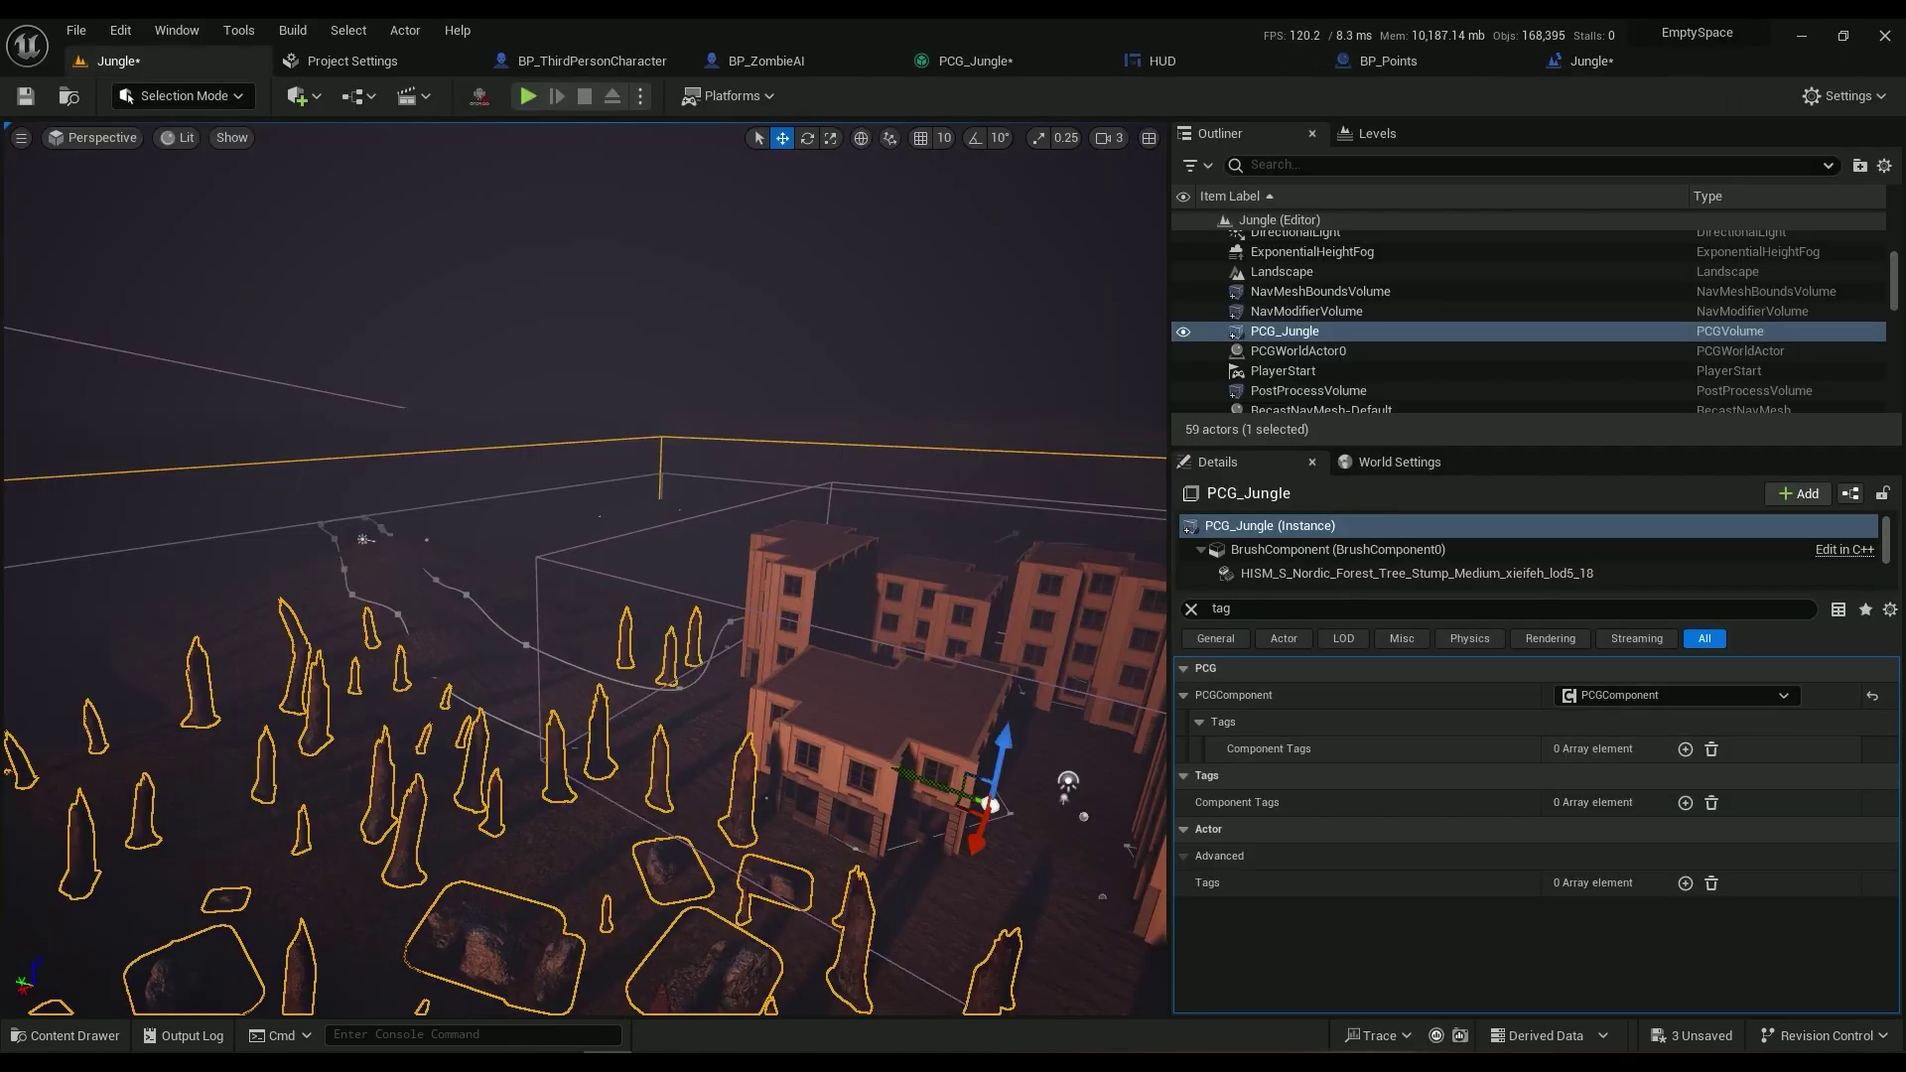
Clear the Details filter for the PCG_Jungle volume and clear its PCG link
left_click(1191, 608)
right_click_drag(893, 596, 1057, 633)
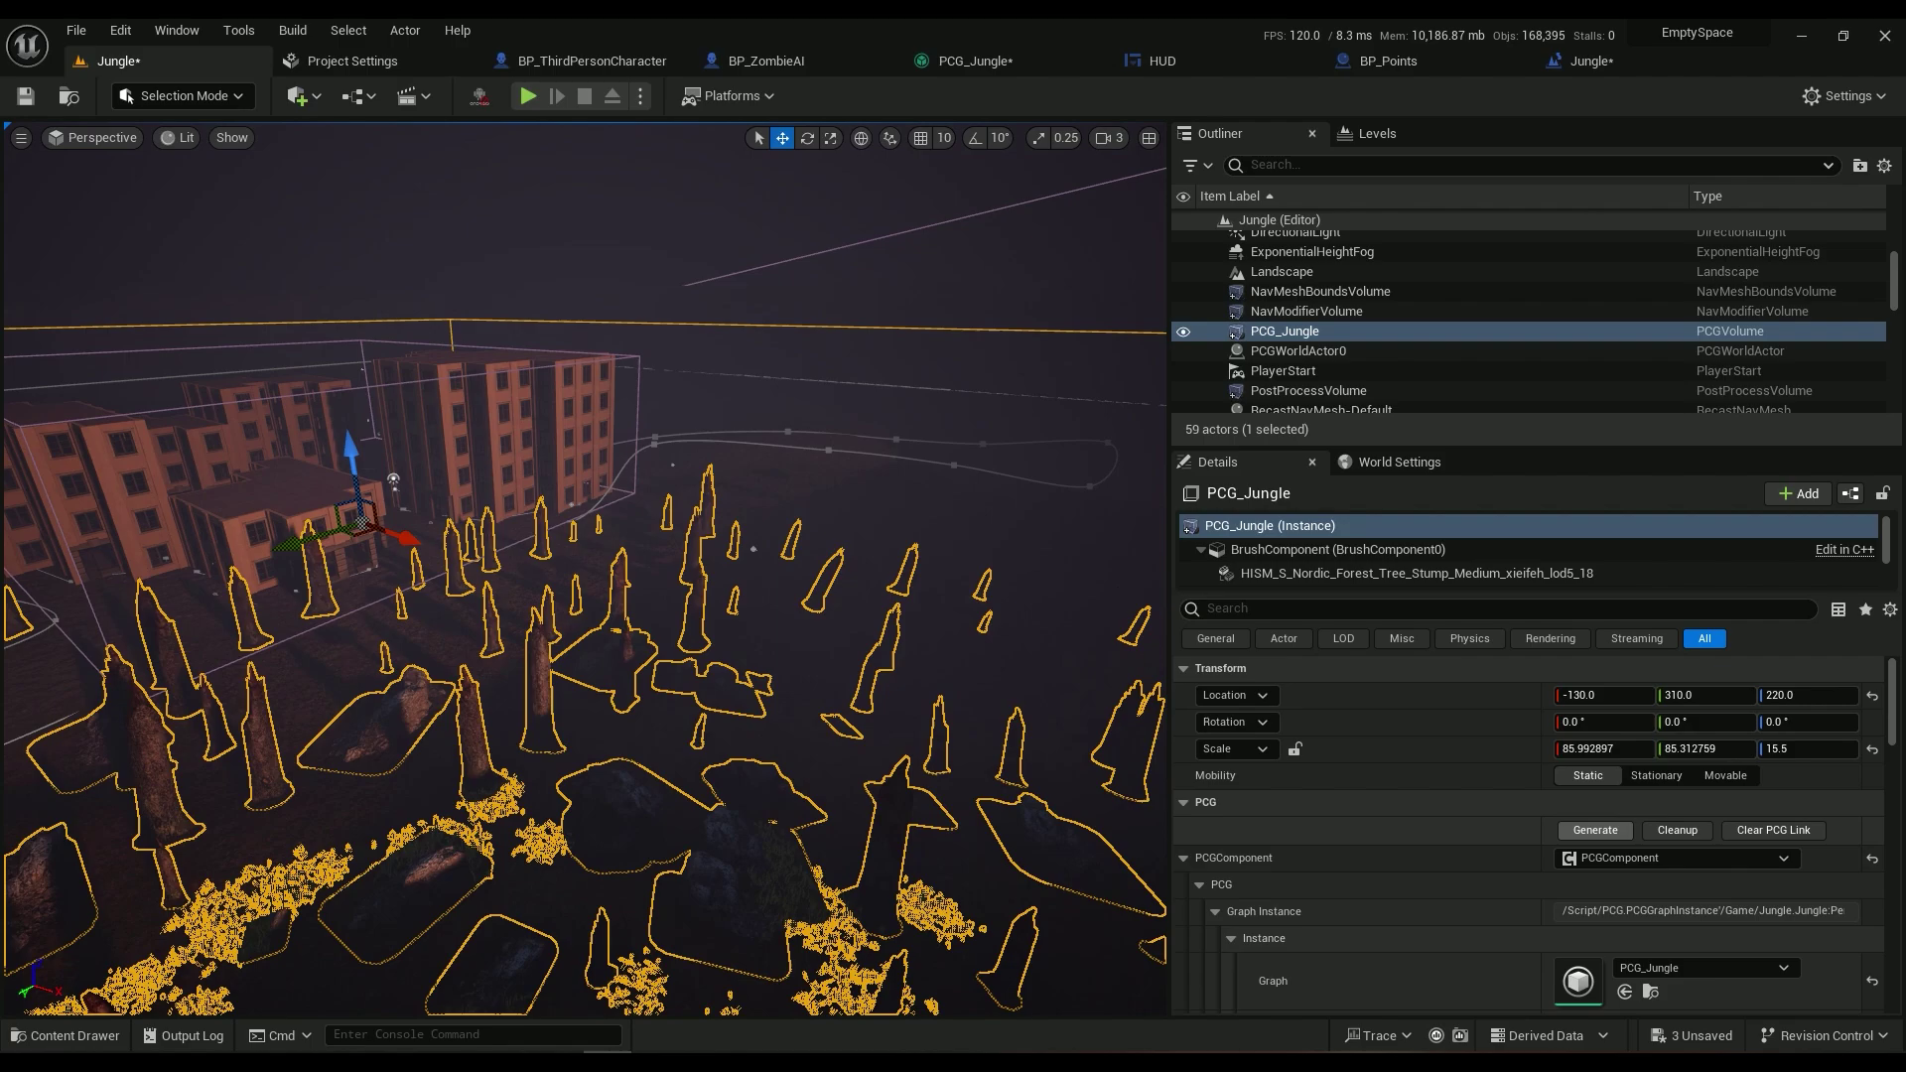
mouse_move(794, 596)
right_mouse_down()
mouse_move(606, 561)
mouse_move(760, 584)
right_mouse_up()
key("w")
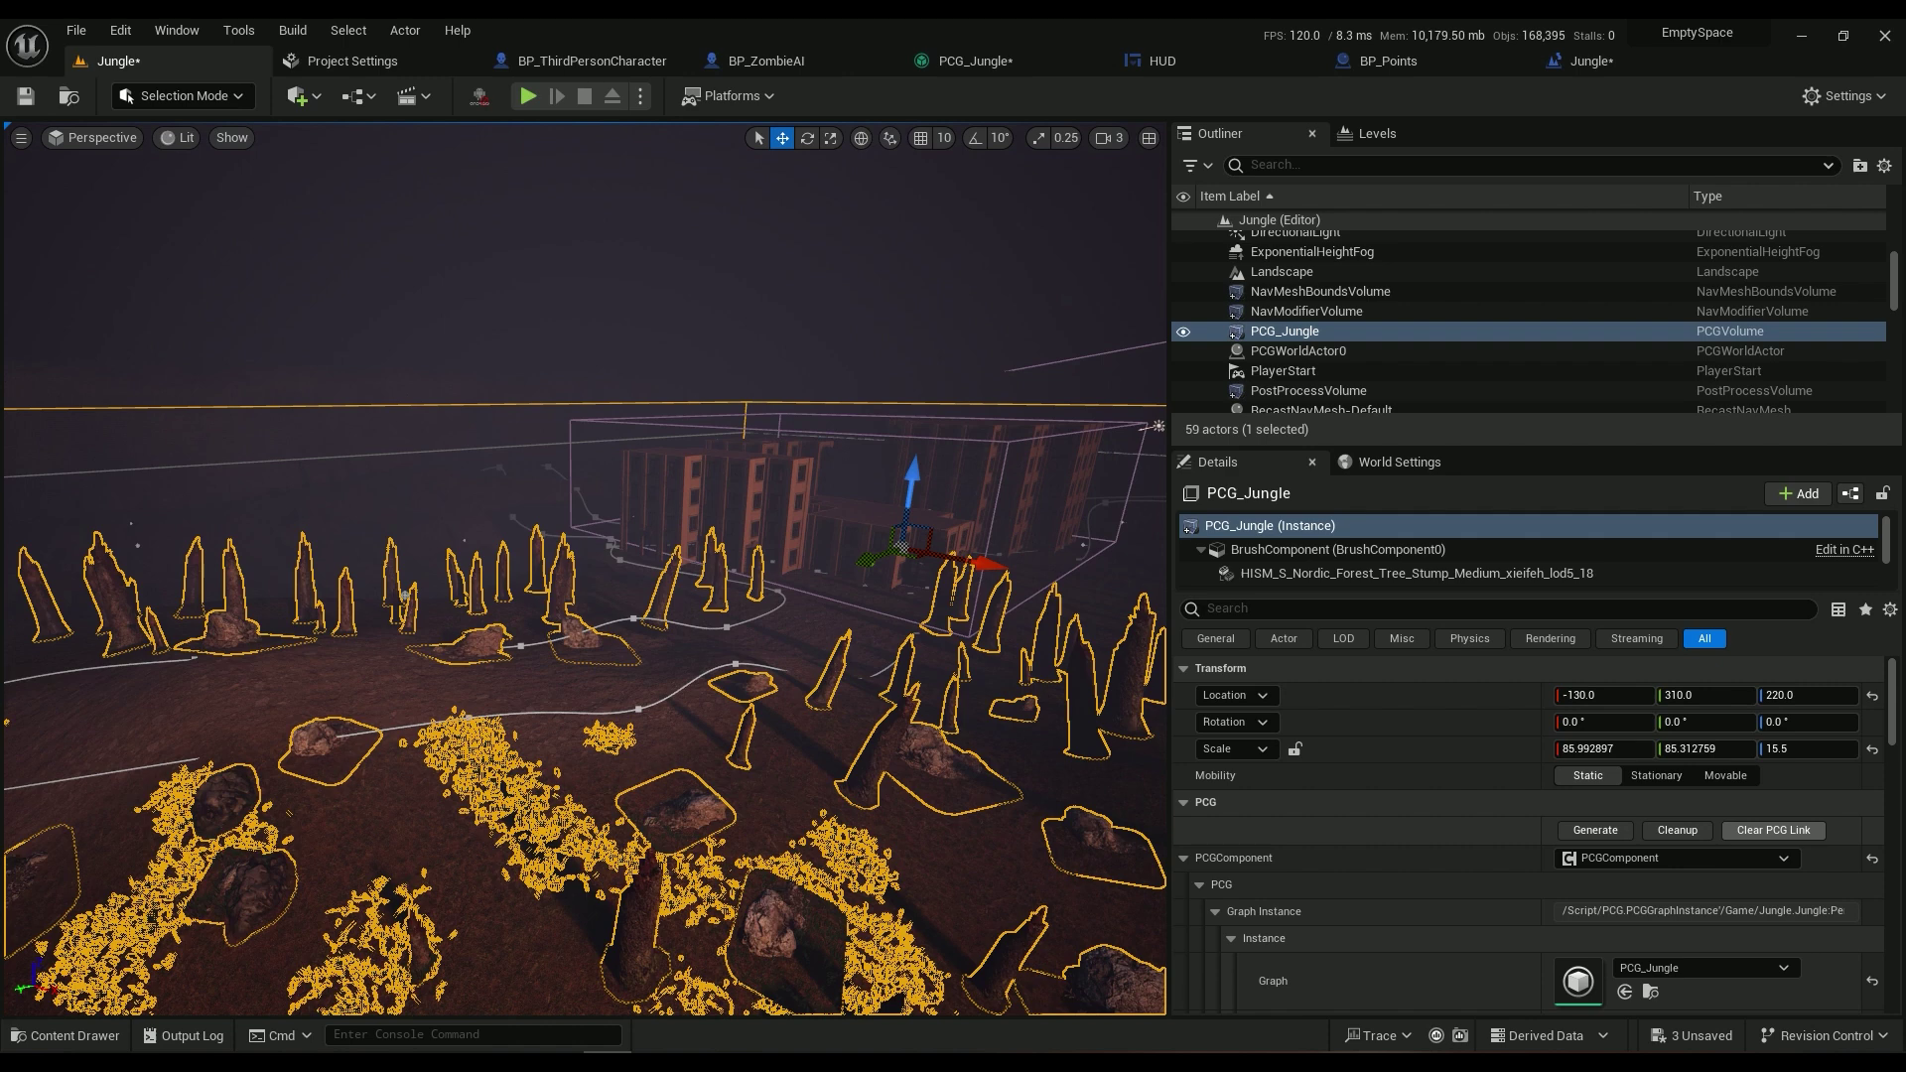
left_click(1773, 830)
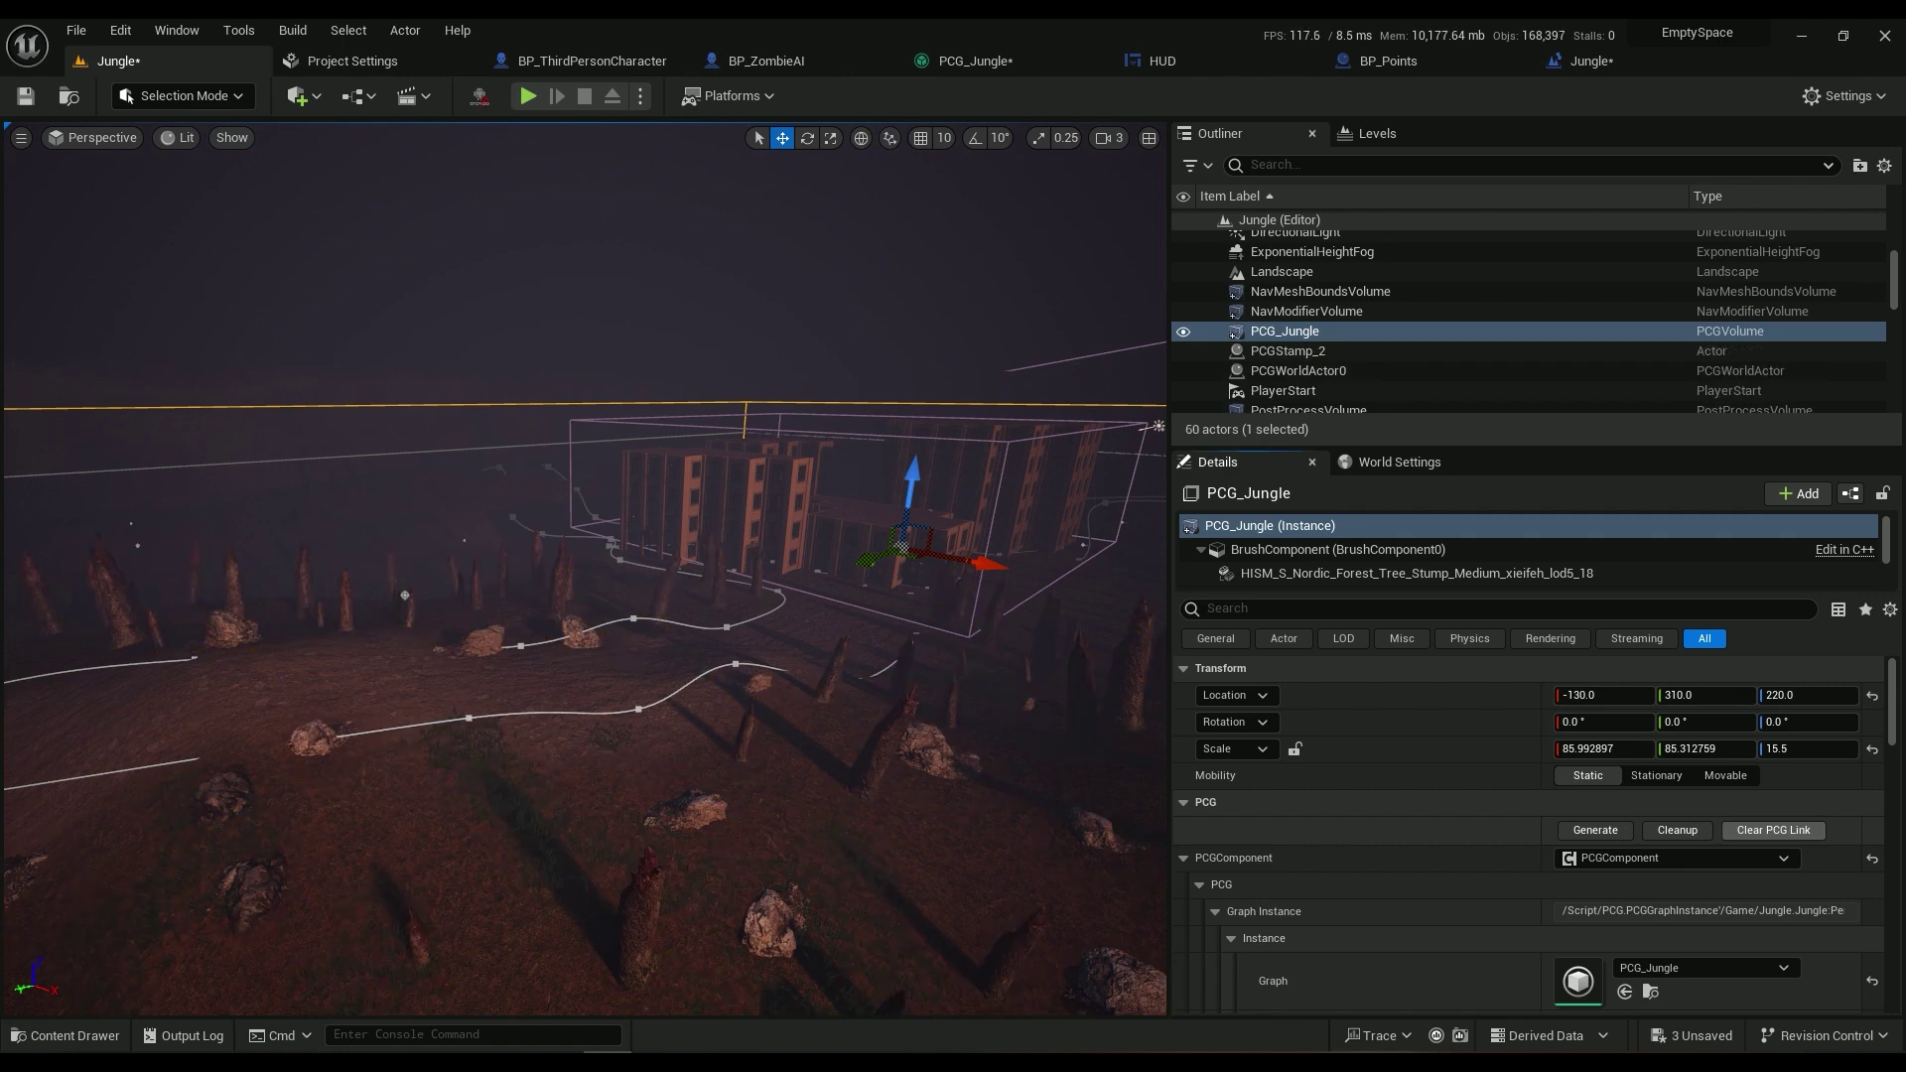
Select the stamp actor produced by clearing the PCG link, review its instanced mesh components, and delete it
left_click(1291, 370)
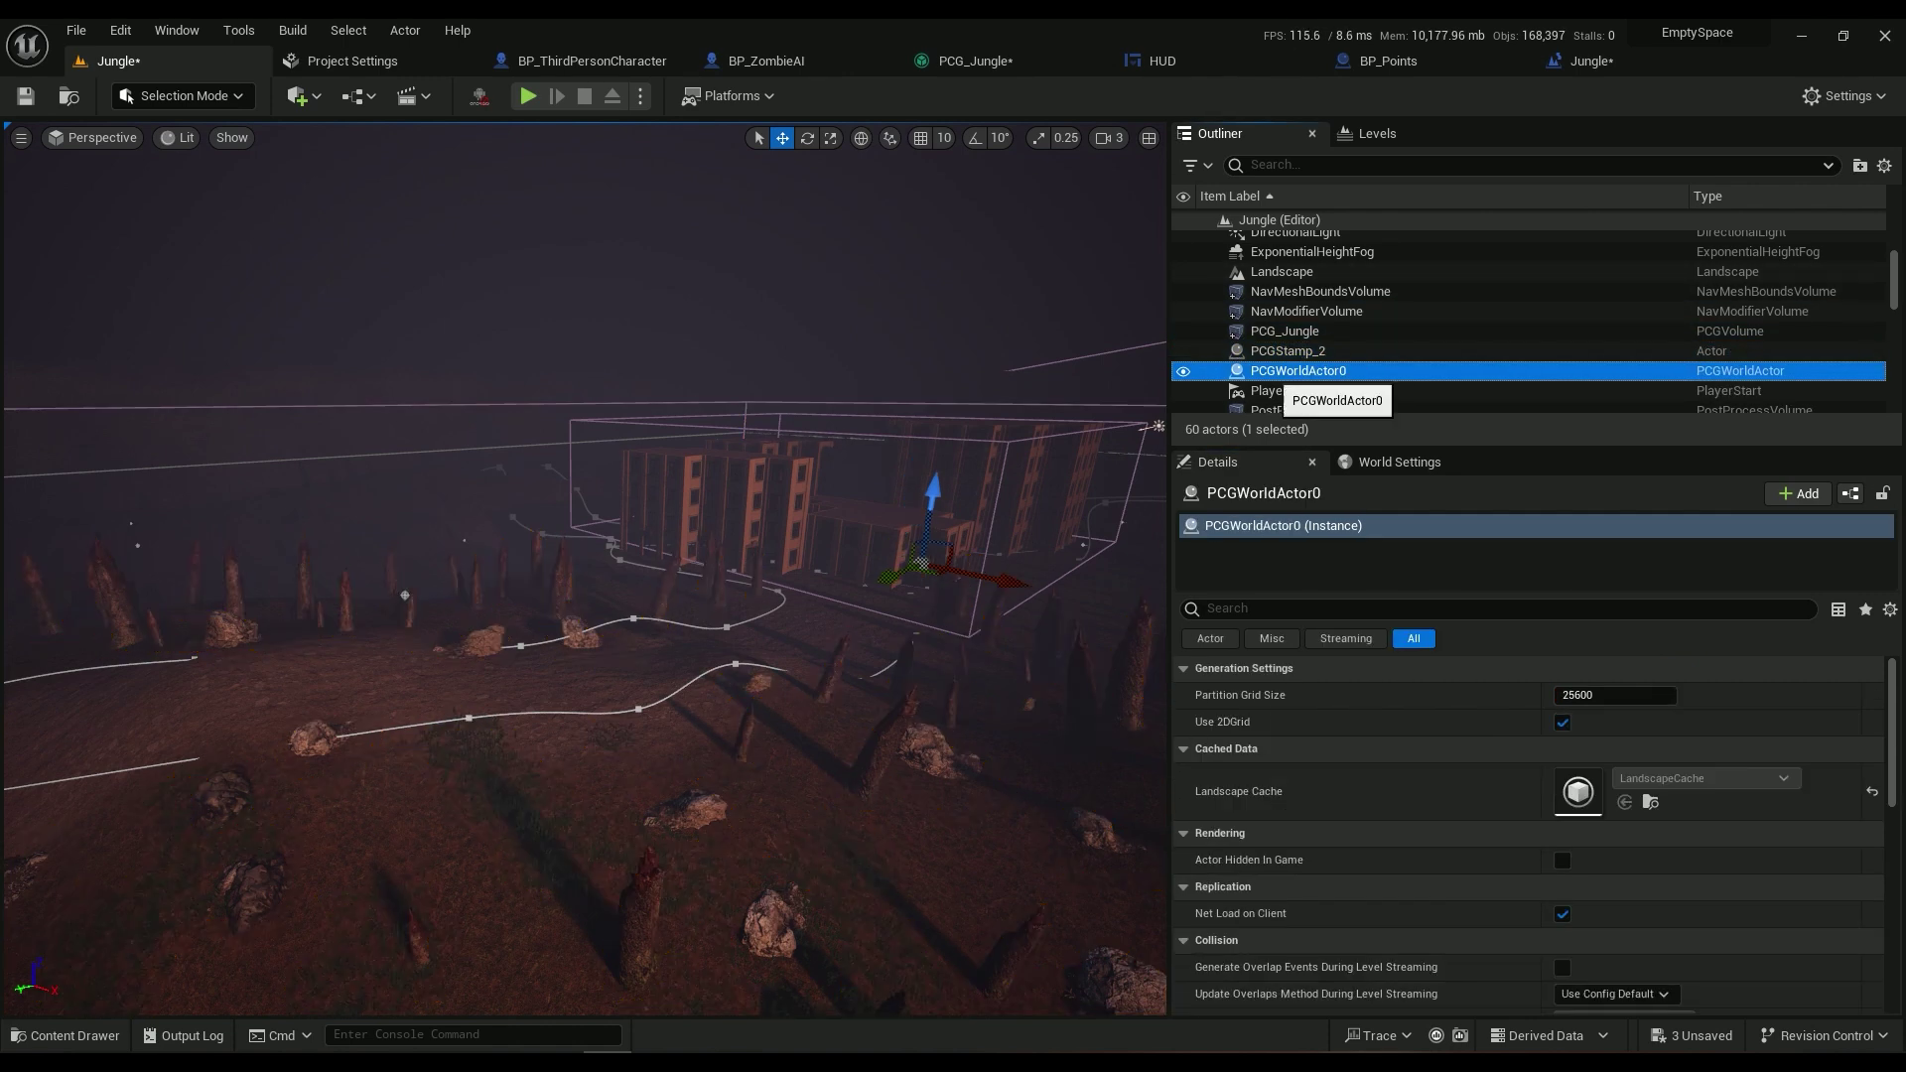
left_click(1294, 351)
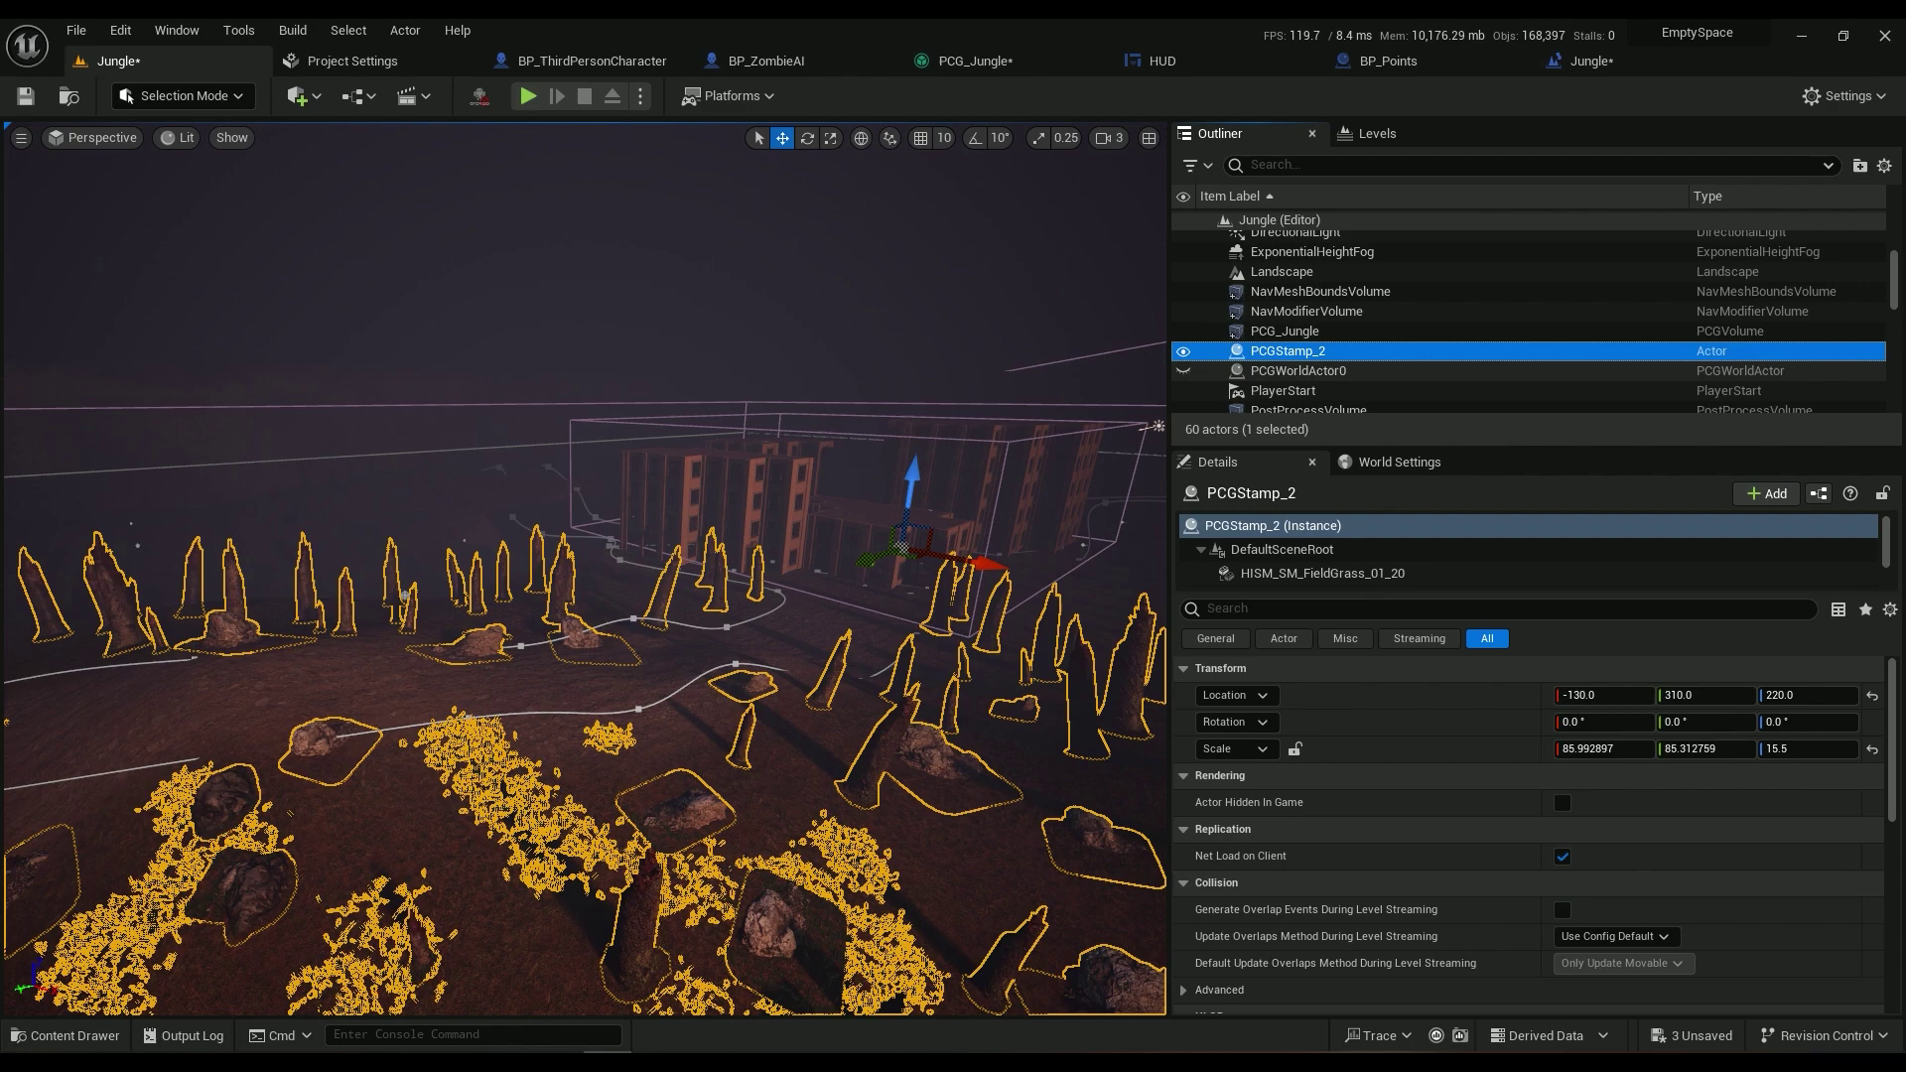
scroll(1322, 549, "down", 1)
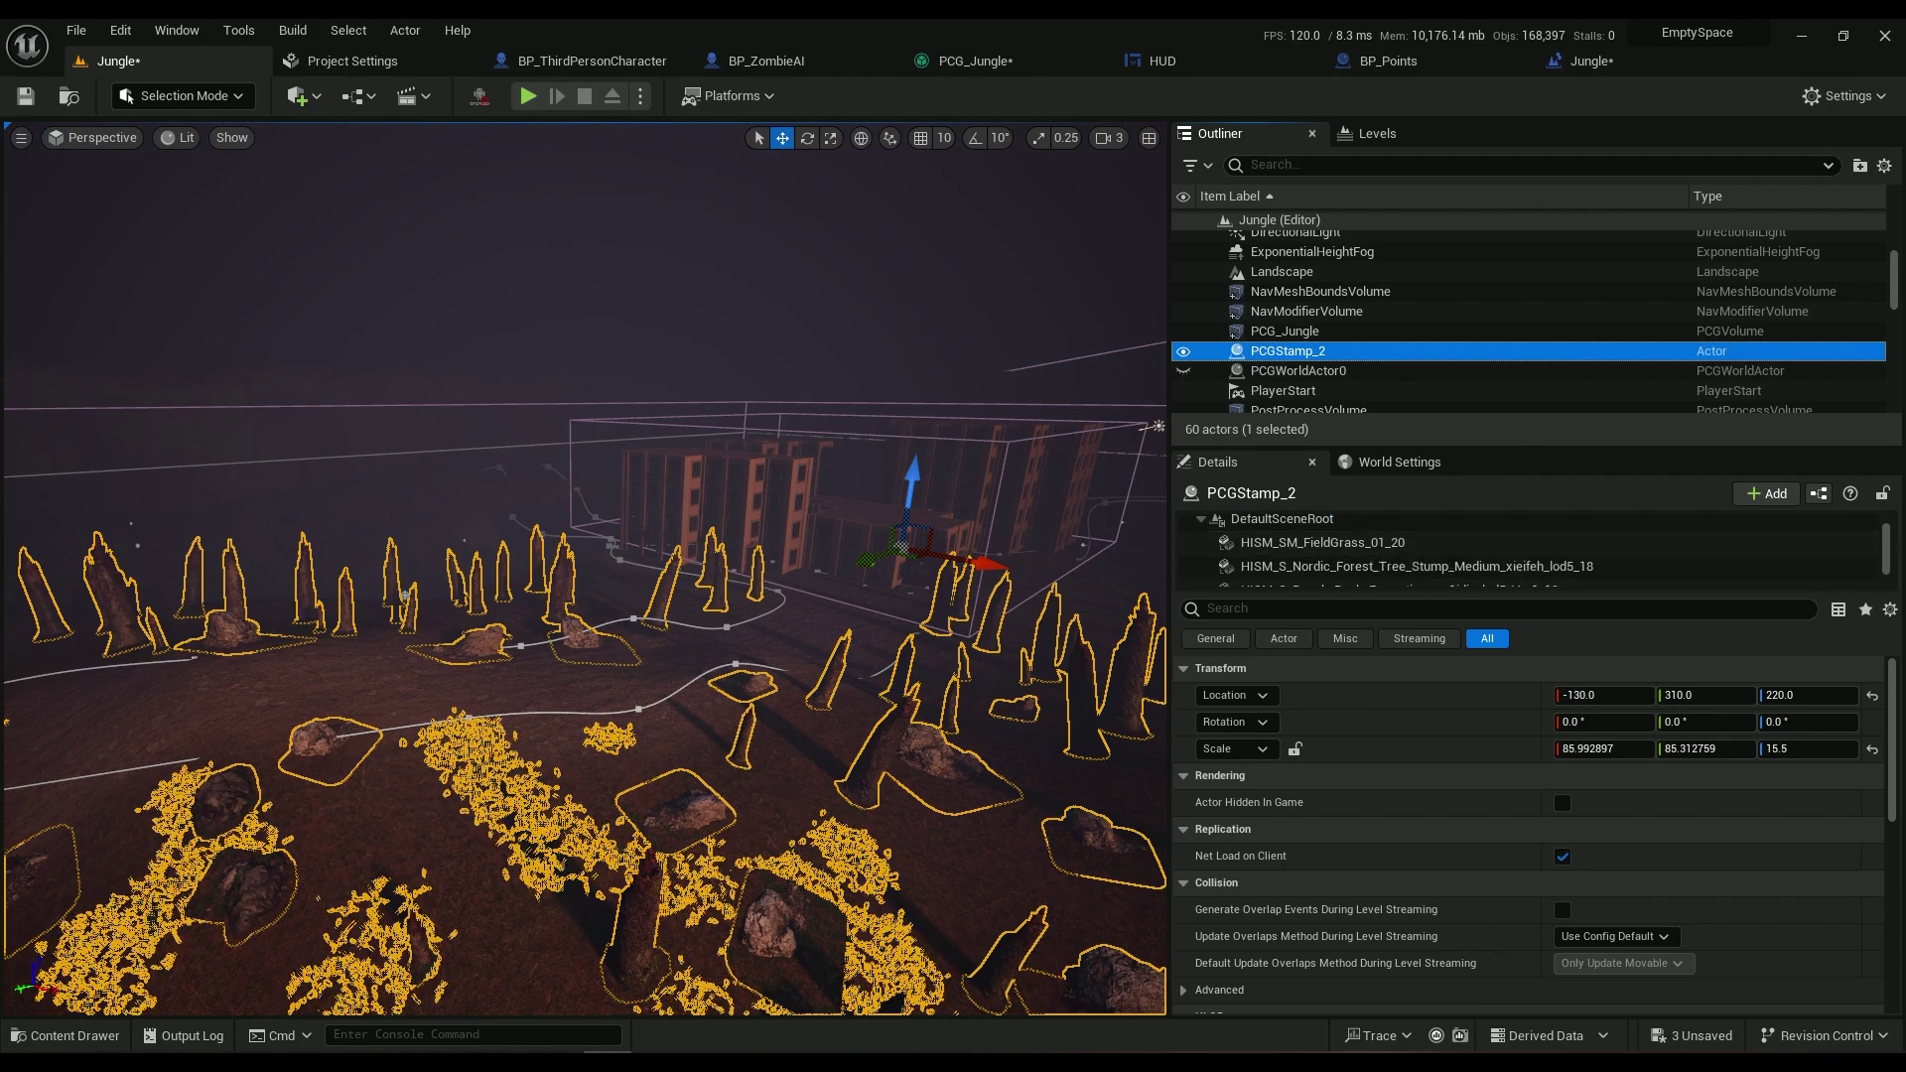
scroll(1399, 558, "down", 1)
scroll(1412, 562, "up", 2)
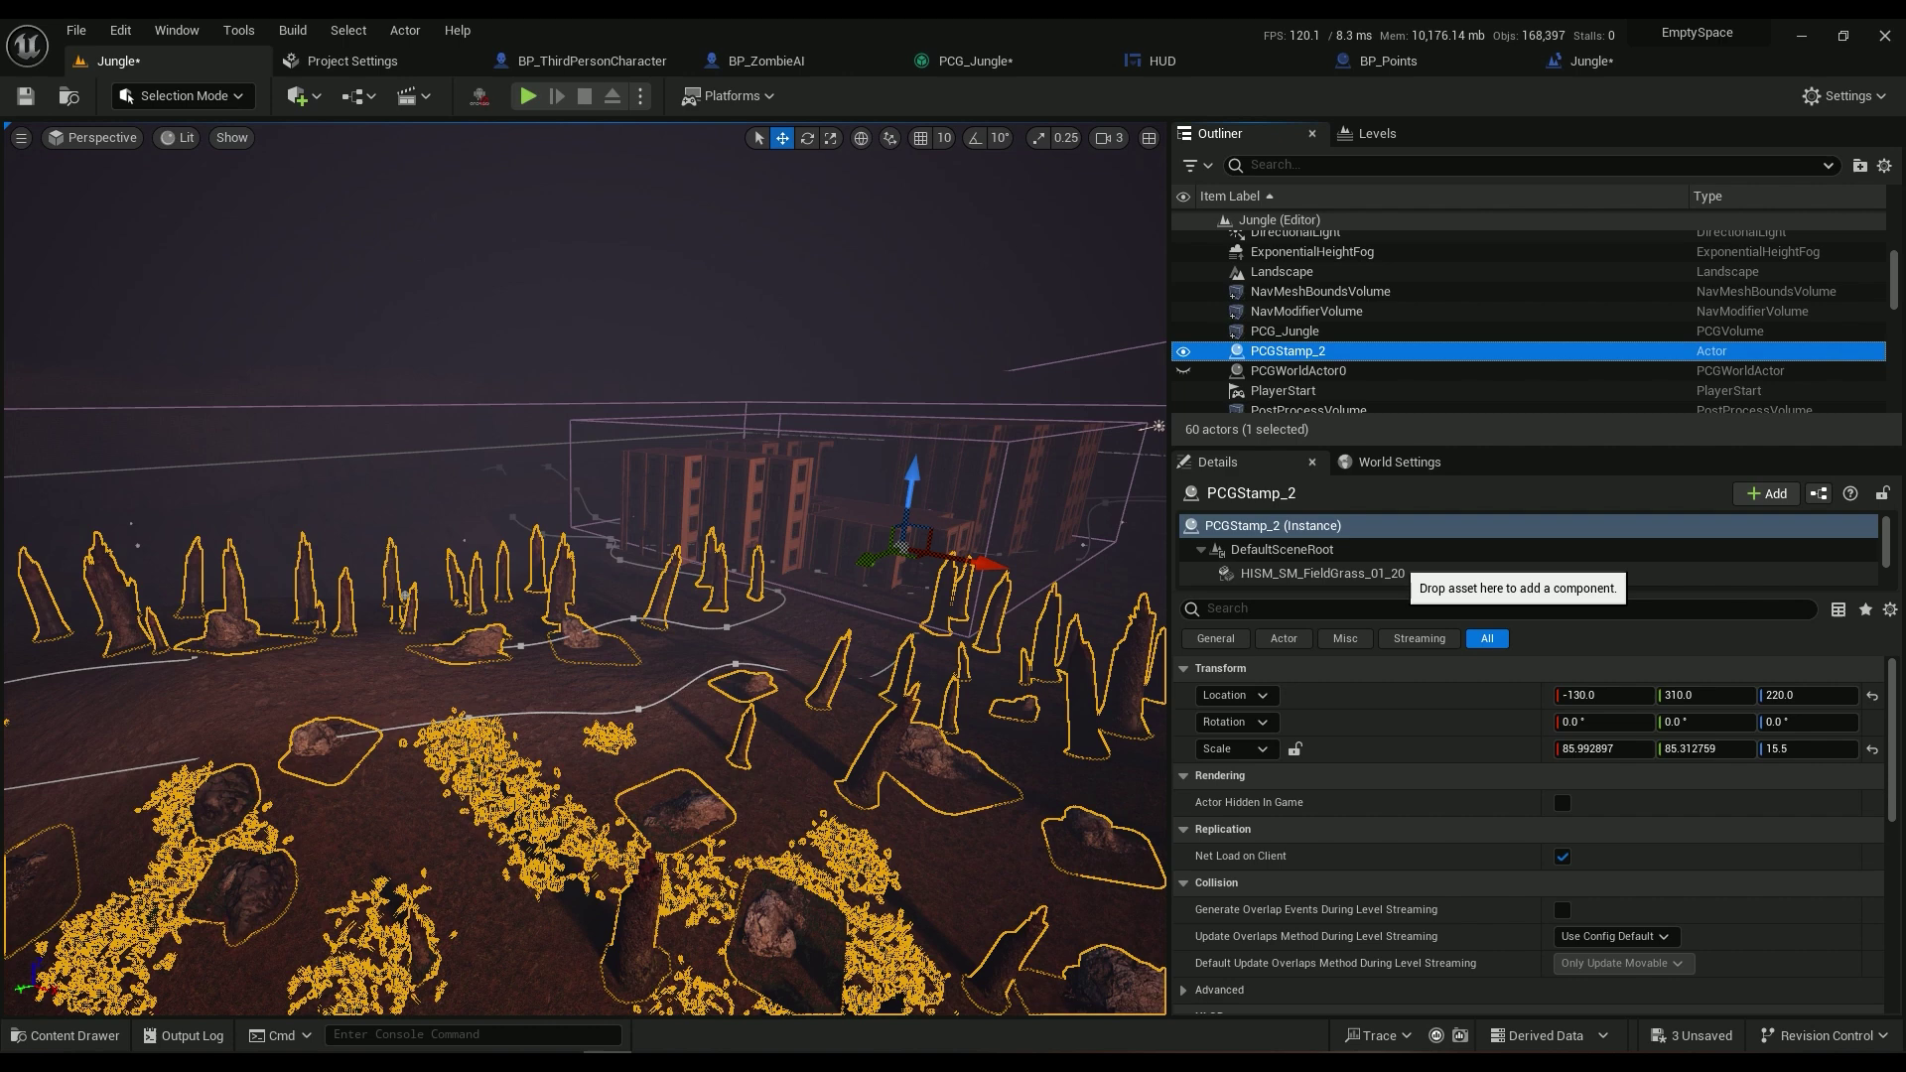
key("Delete")
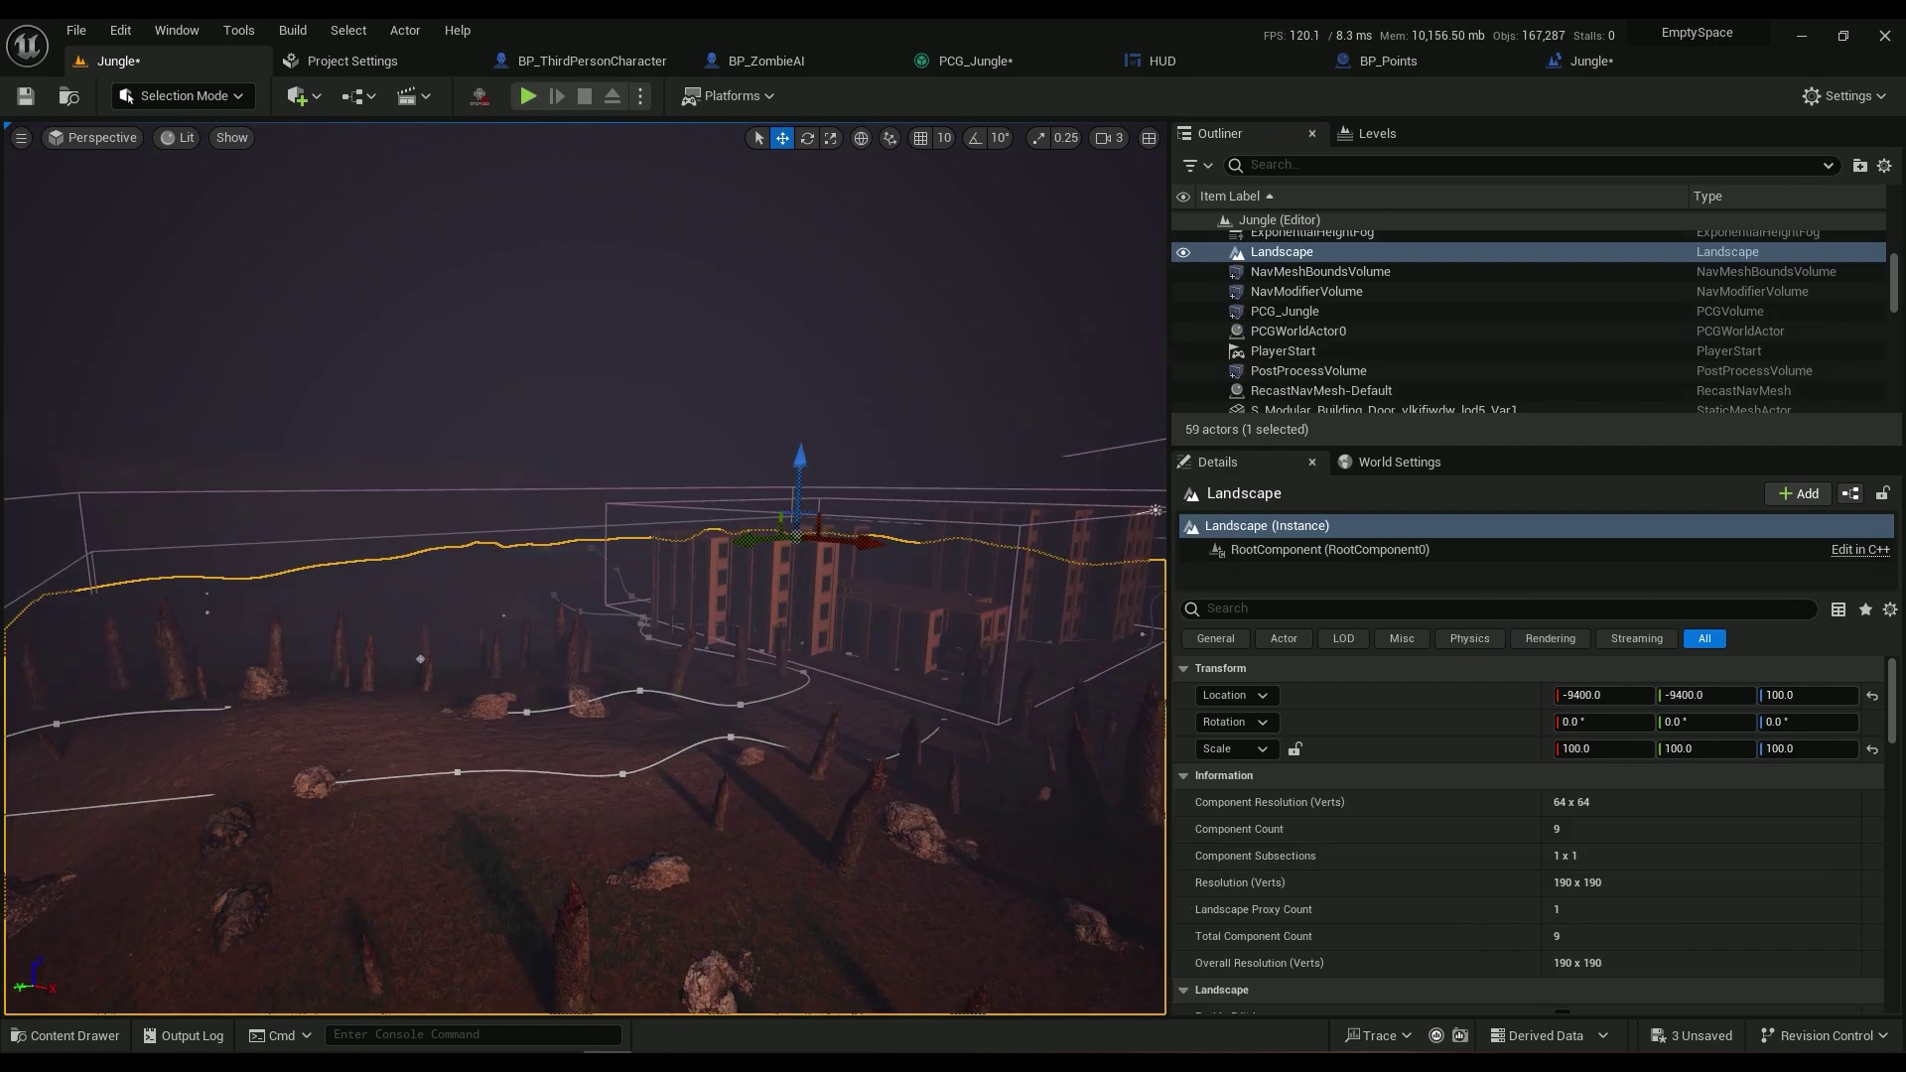
Try duplicating the SplineActor point beside the small building toward the paved area, and undo the duplication
key("w")
right_click_drag(585, 566, 755, 636)
left_click(334, 479)
left_click(624, 696)
key("w")
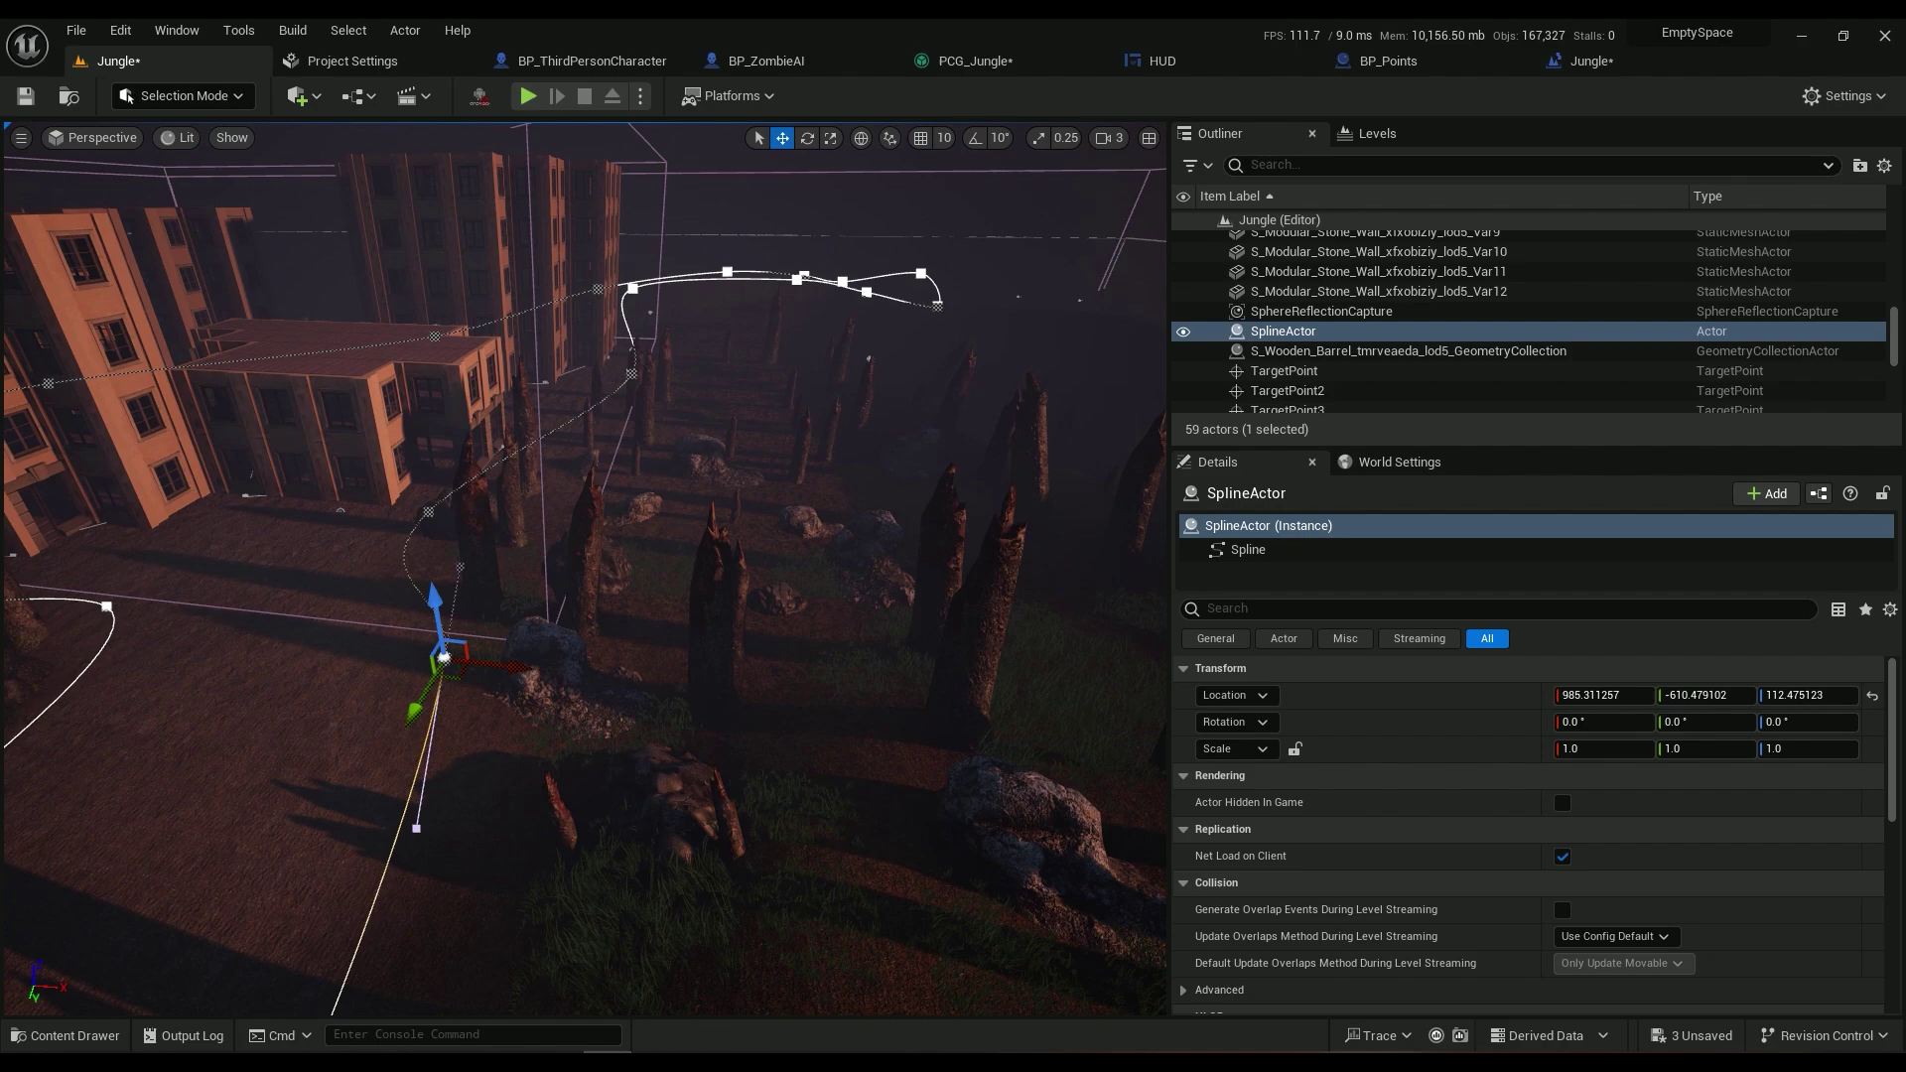
key("a")
right_click_drag(625, 635, 705, 664)
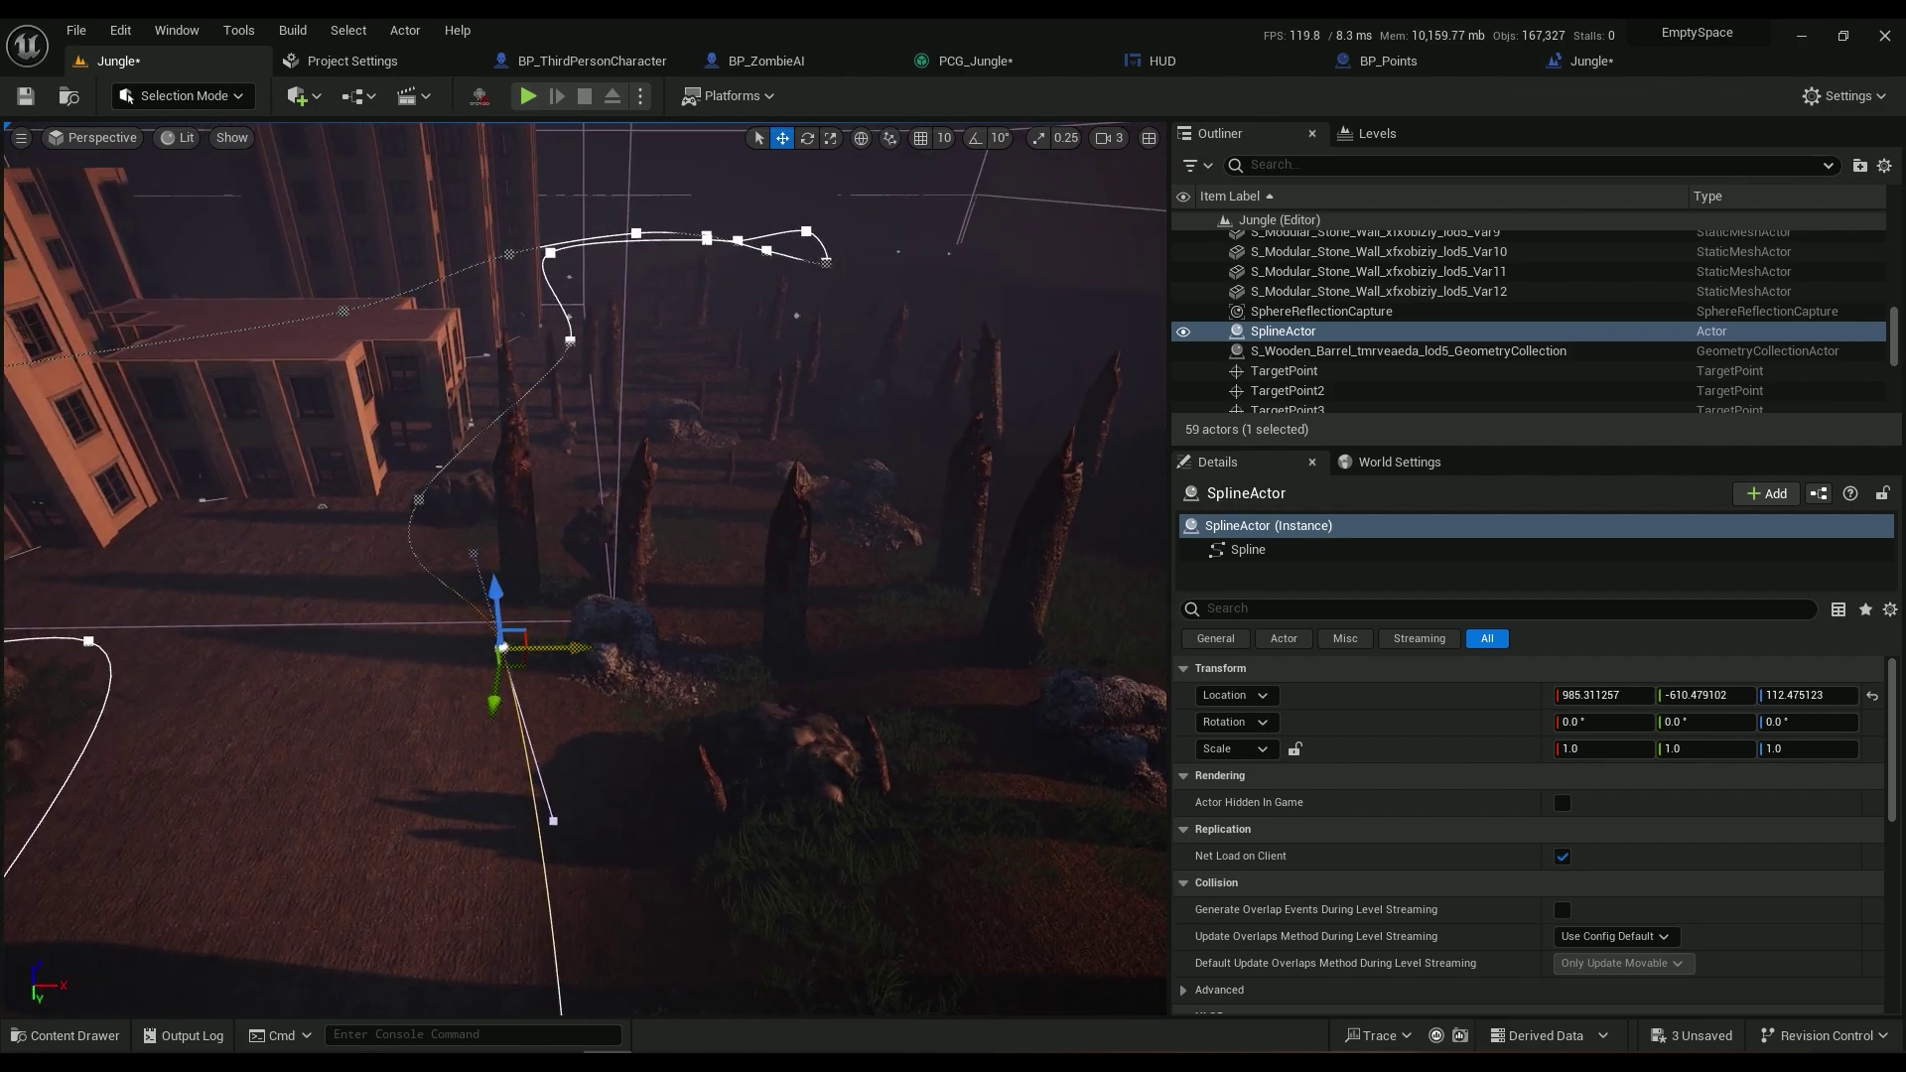
left_click_drag(575, 648, 474, 648, "alt")
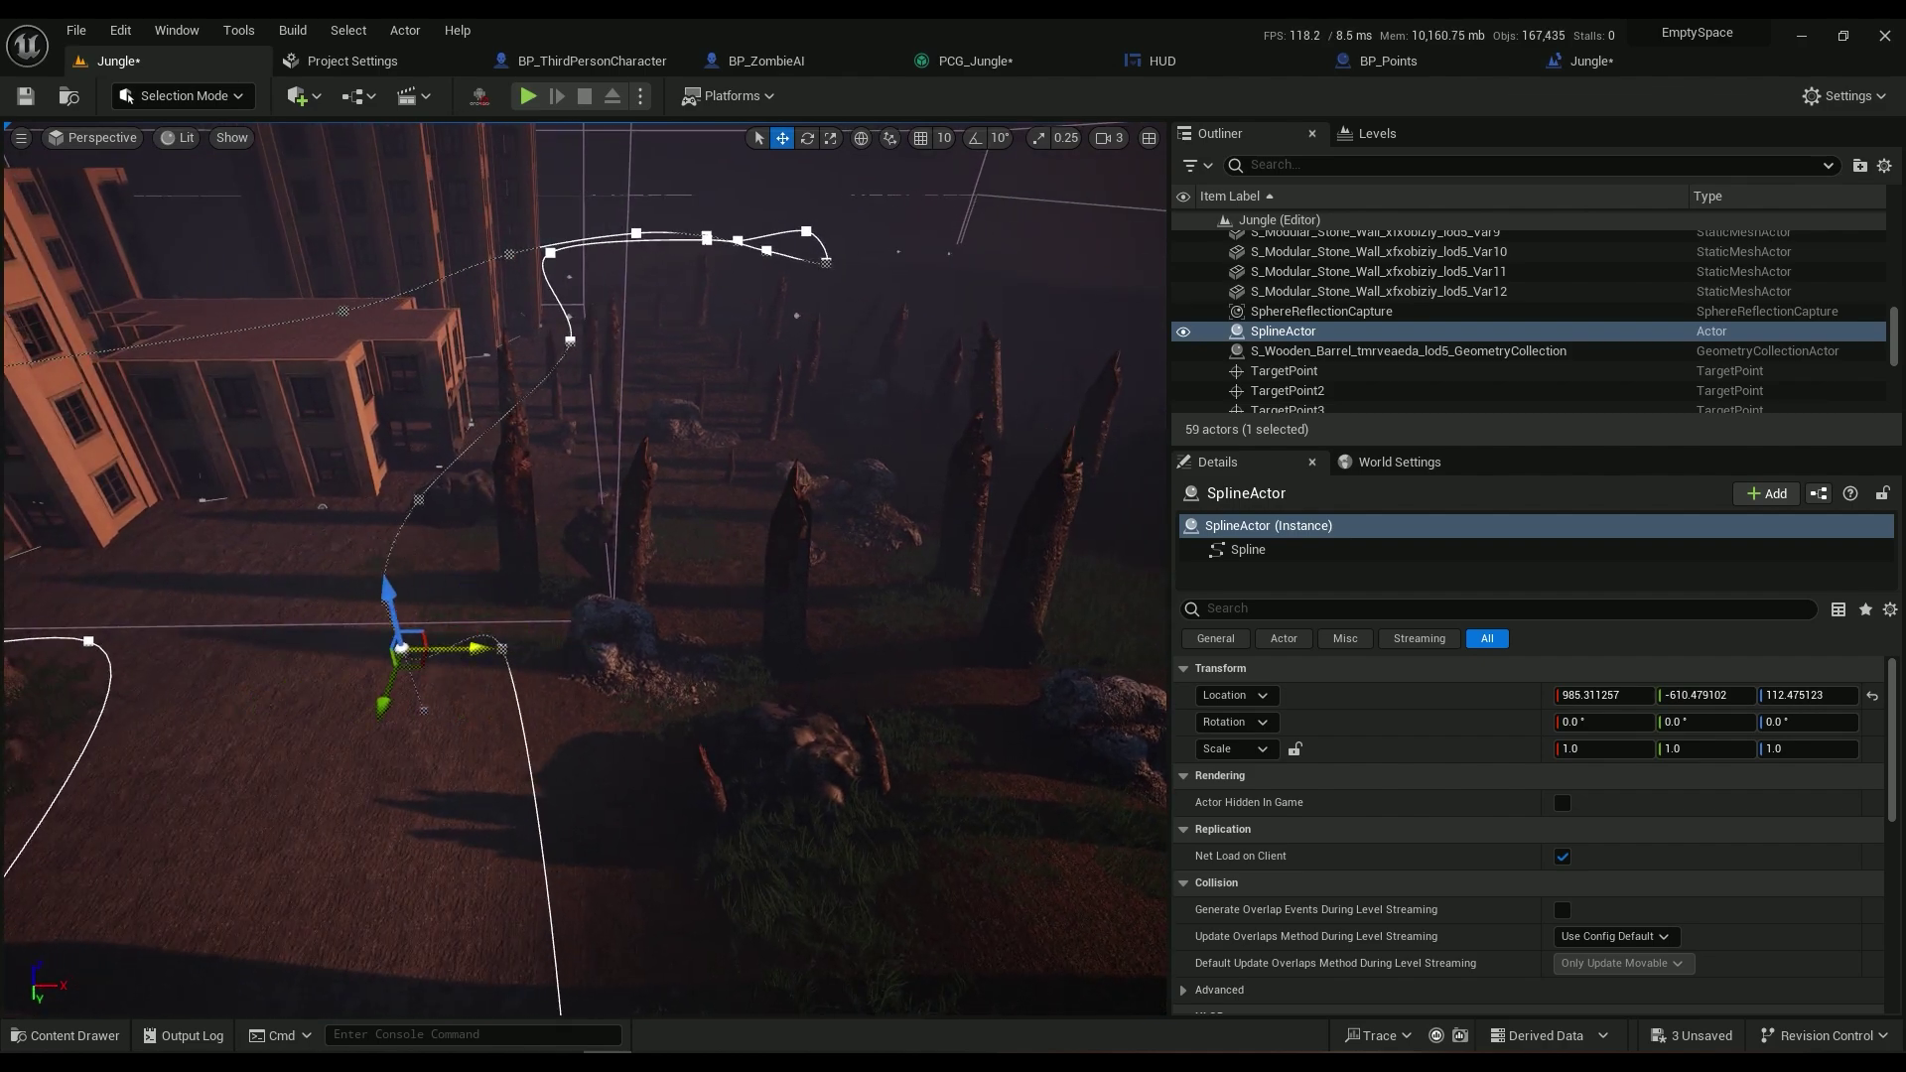
key("ctrl+z")
Inspect the rocks and tree stumps generated alongside the SplineActor path
right_click_drag(475, 649, 501, 616)
key("w")
key("w")
key("w")
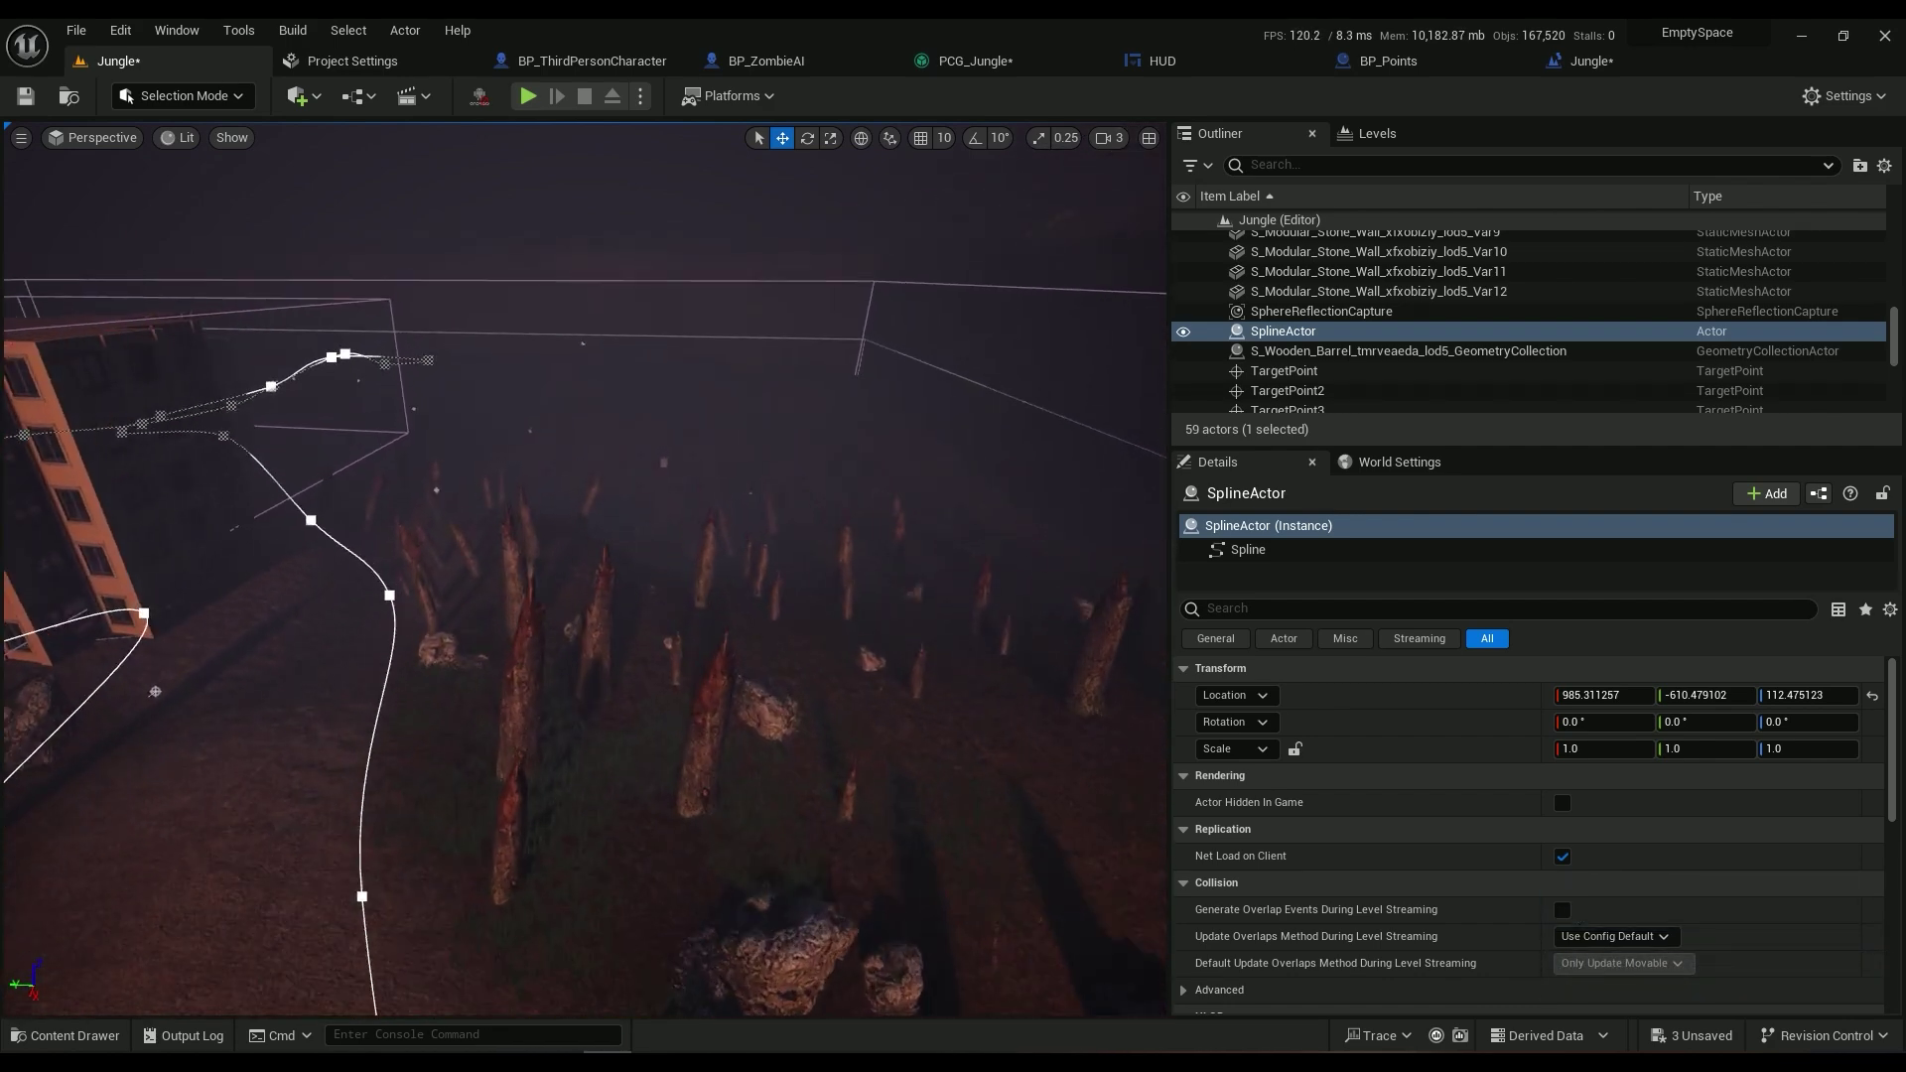
key("w")
In the PCG_Jungle graph, review the Attribute Noise, Density Filter and Self Pruning settings of the Rocks chain
left_click(973, 60)
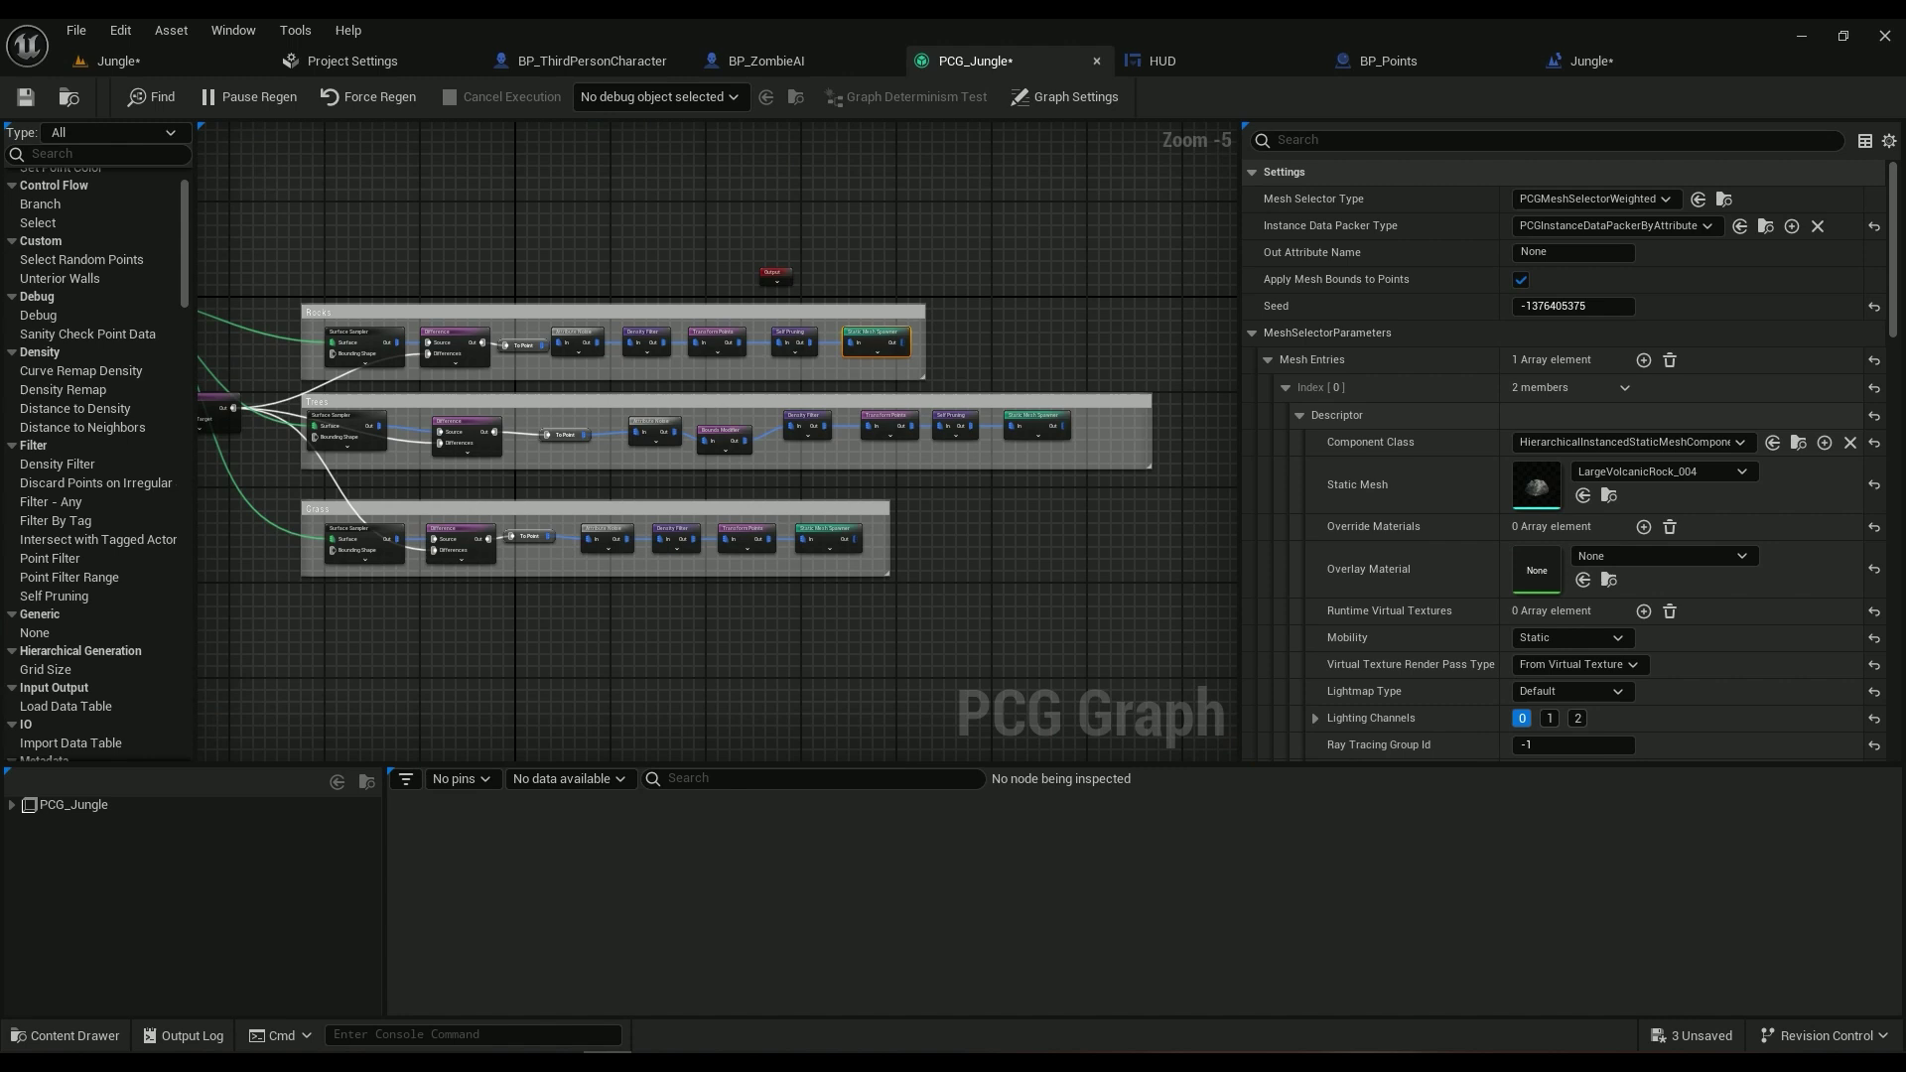
scroll(592, 343, "up", 3)
left_click(679, 346)
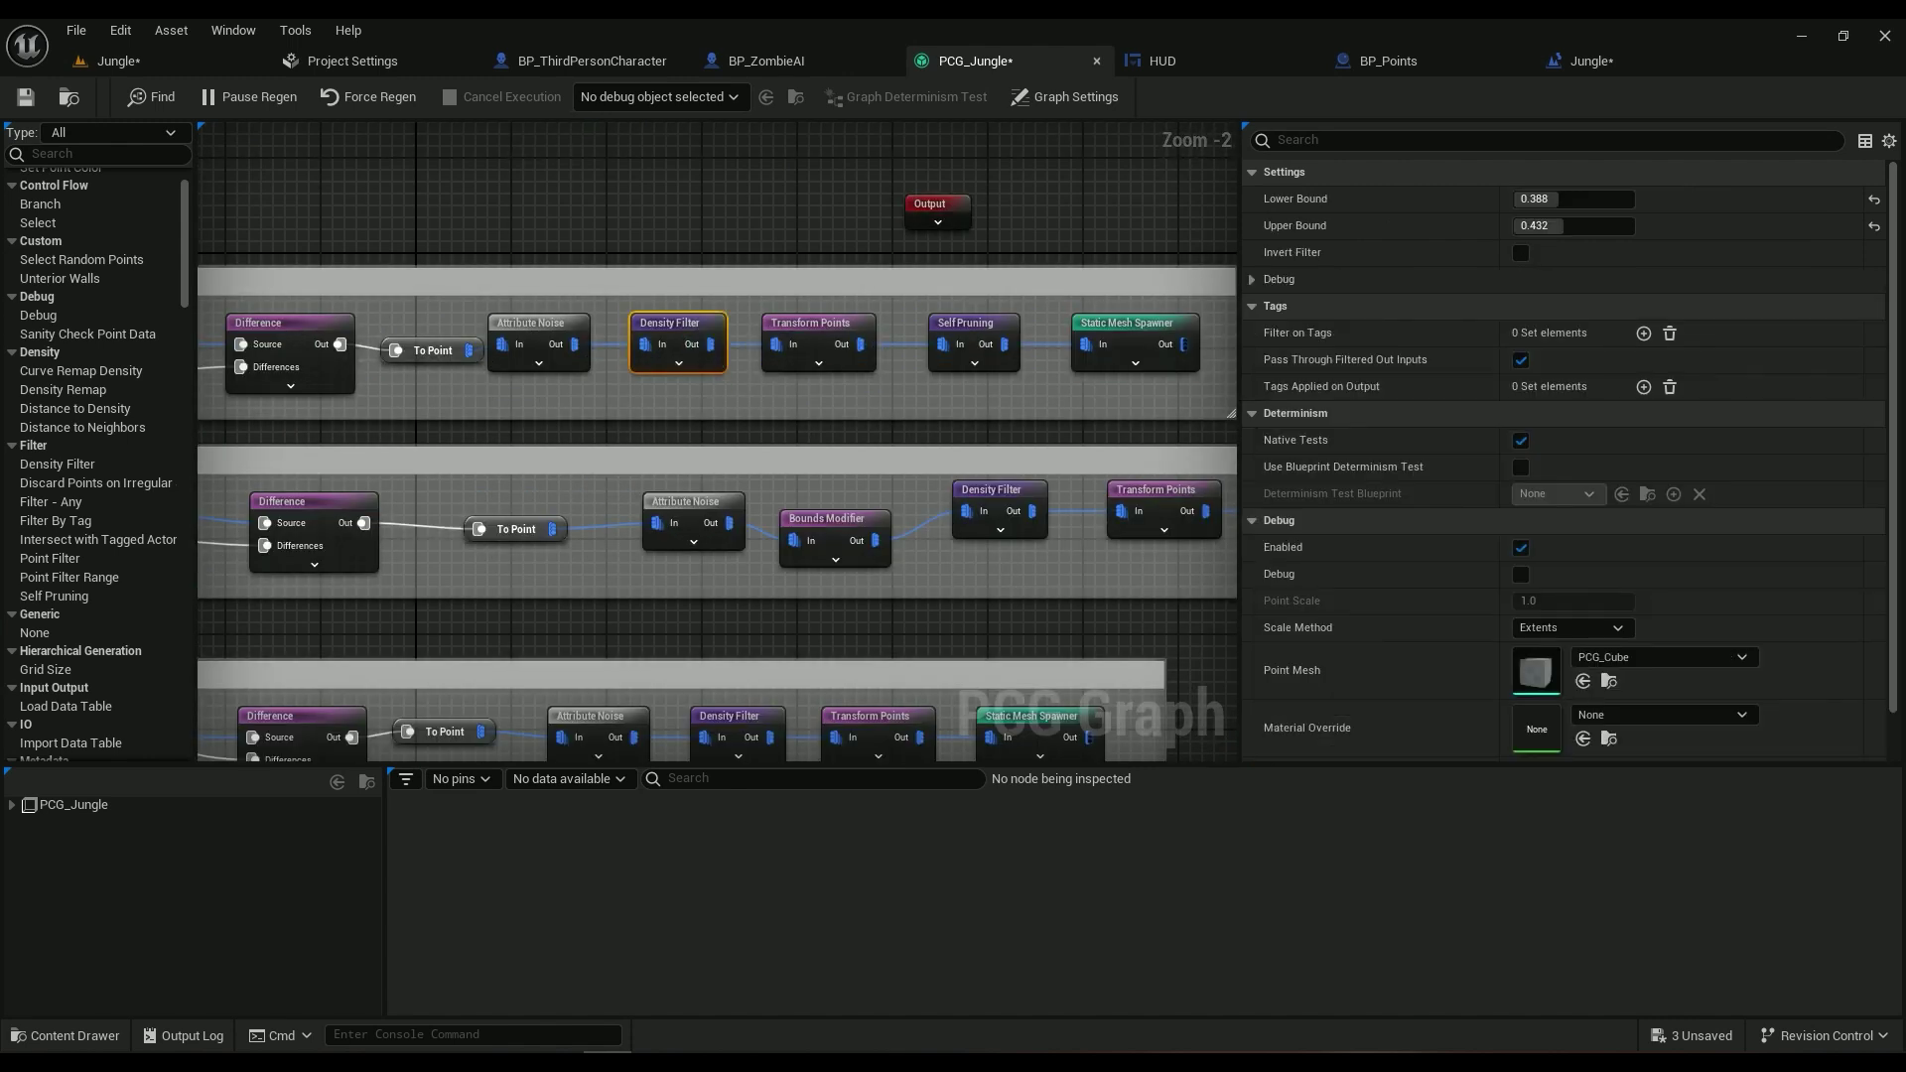
left_click(539, 346)
left_click(685, 332)
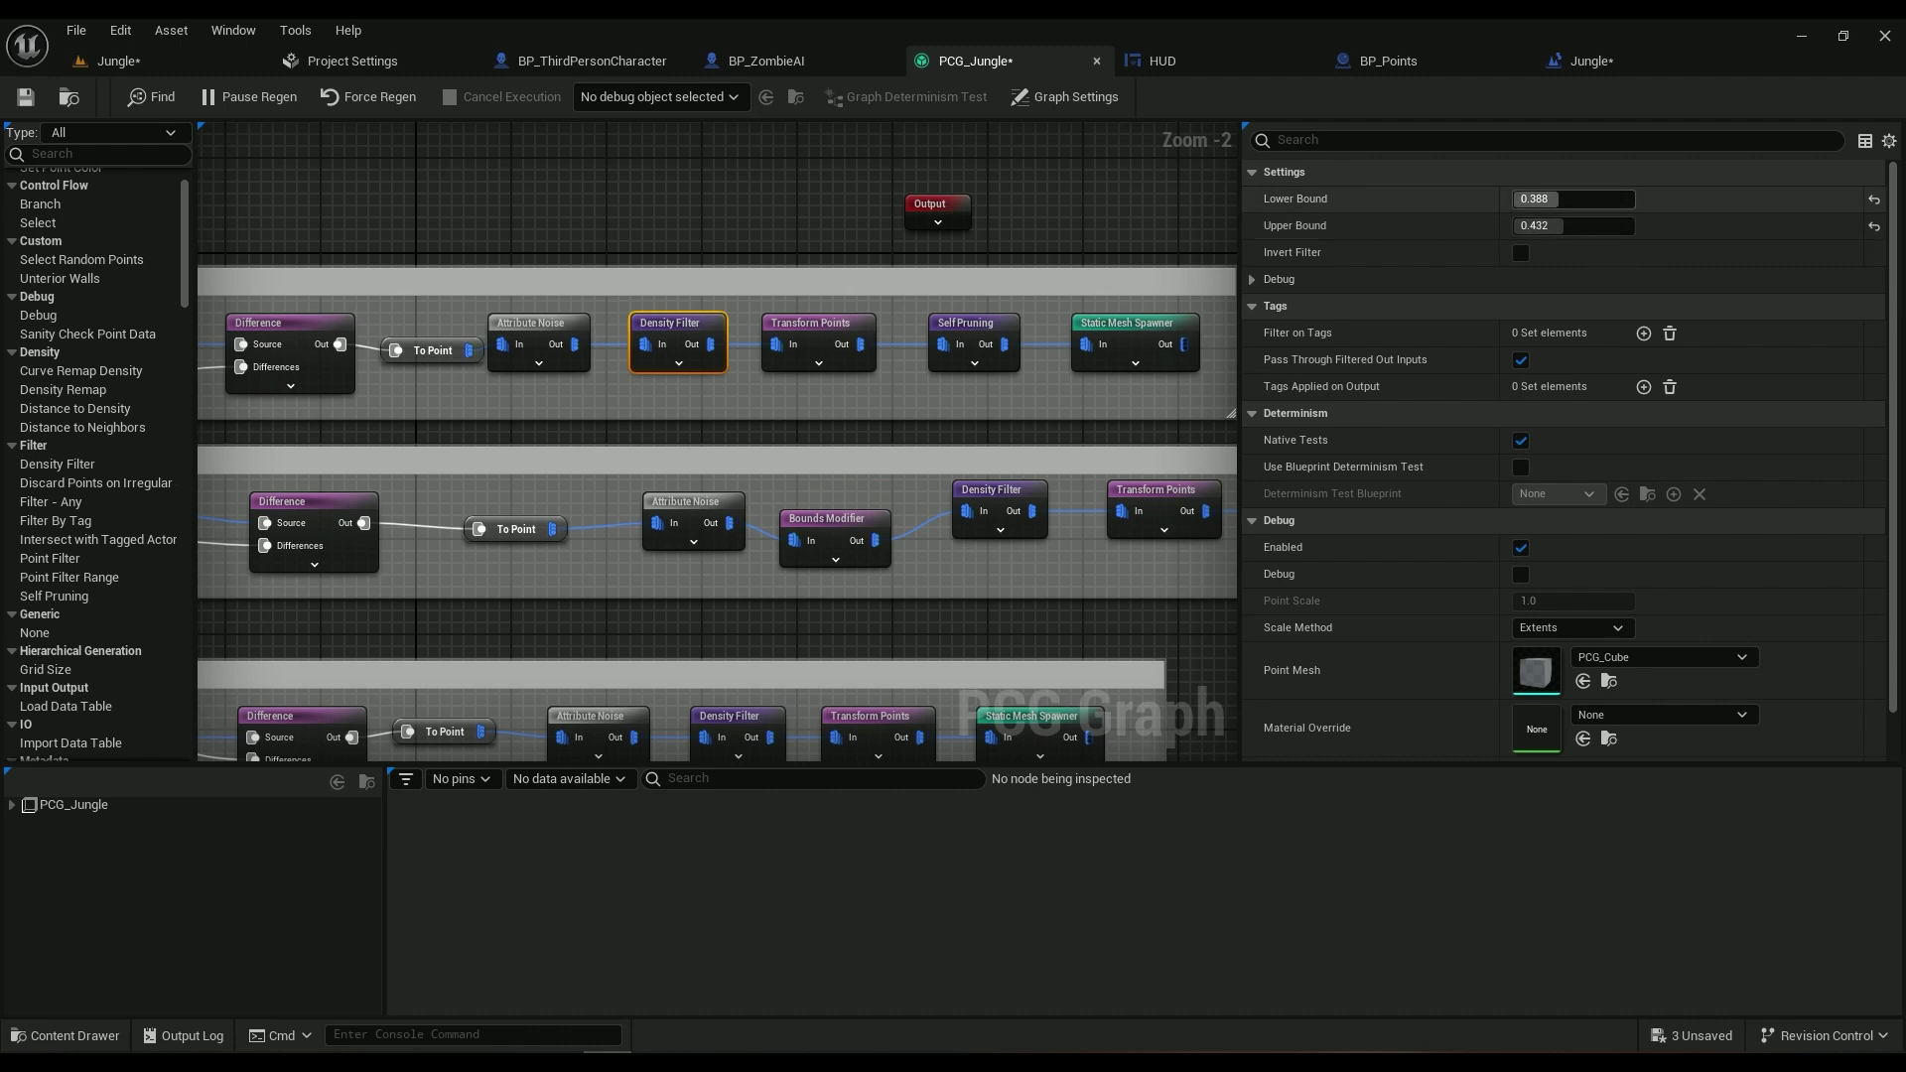
left_click(971, 335)
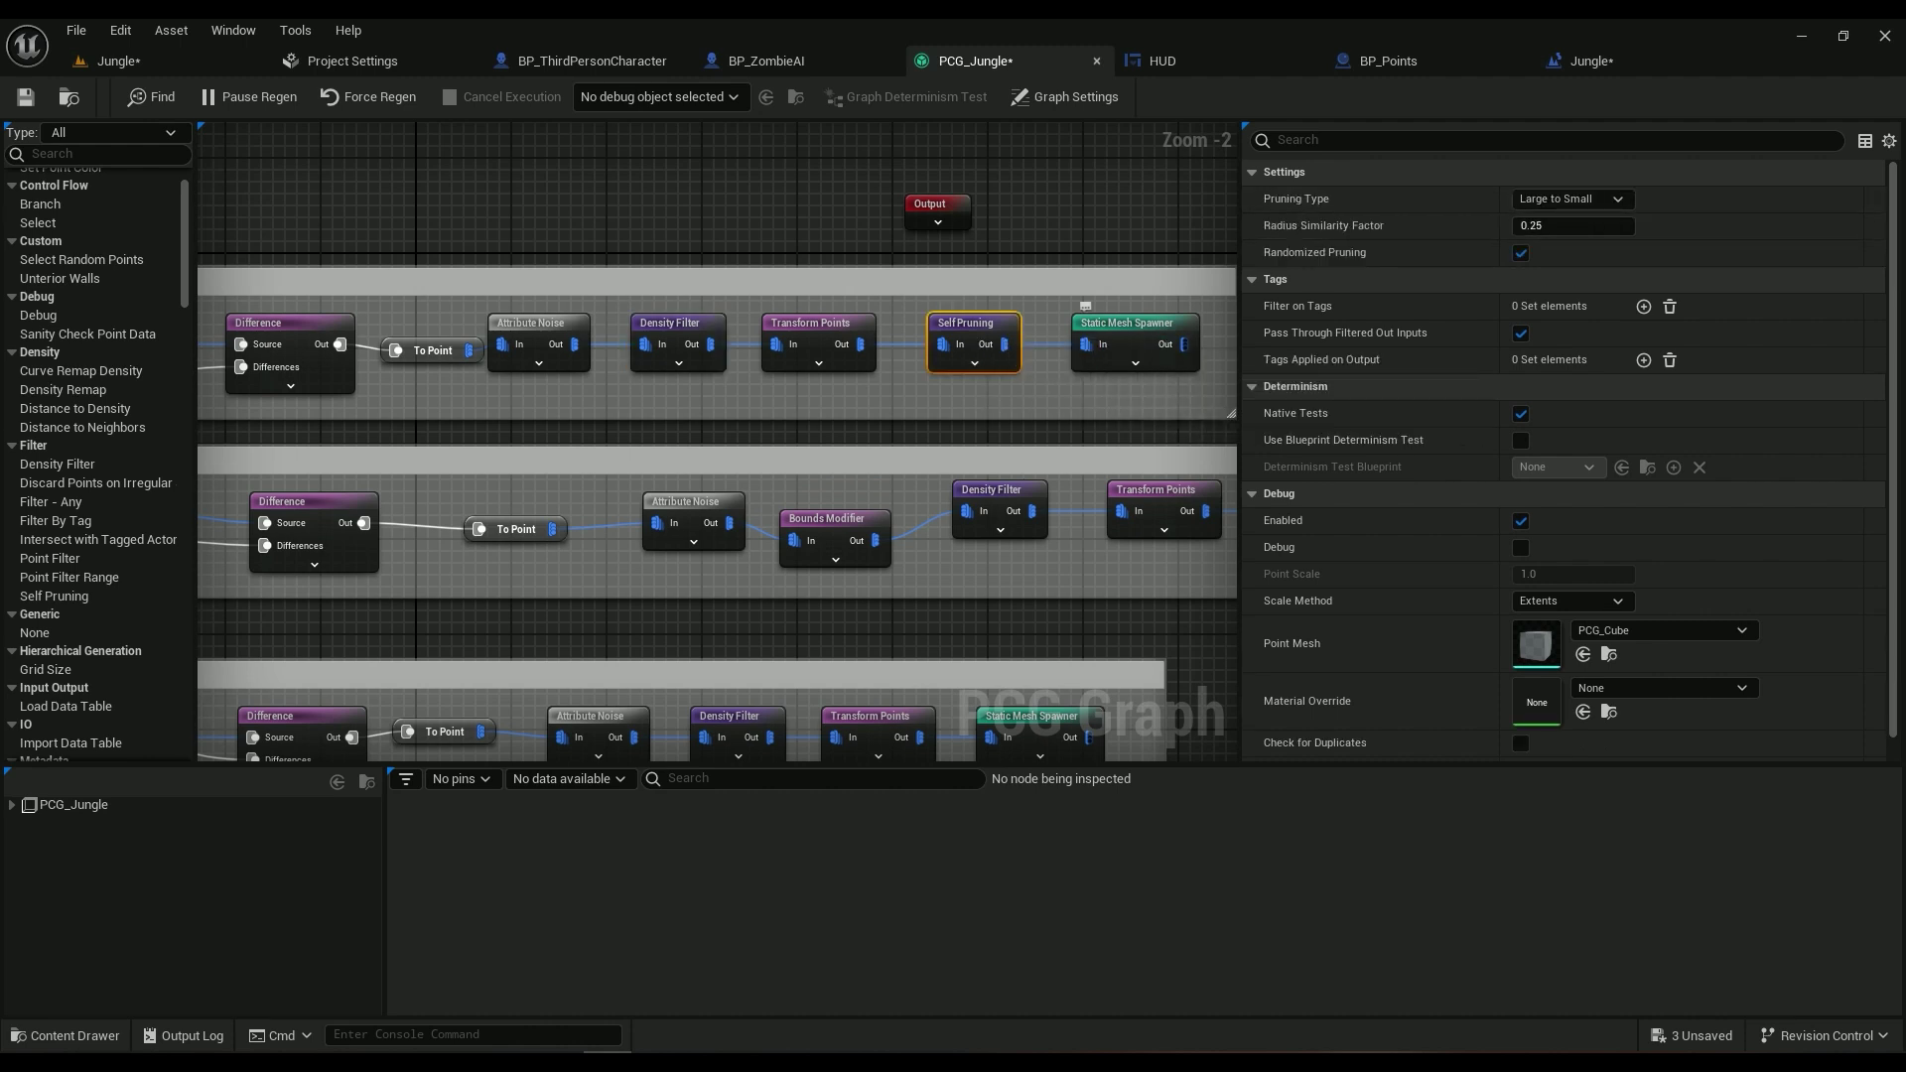
Compare the collision, cull distance and shadow settings of the Rocks and Grass Static Mesh Spawners
left_click(1172, 346)
scroll(1409, 449, "down", 5)
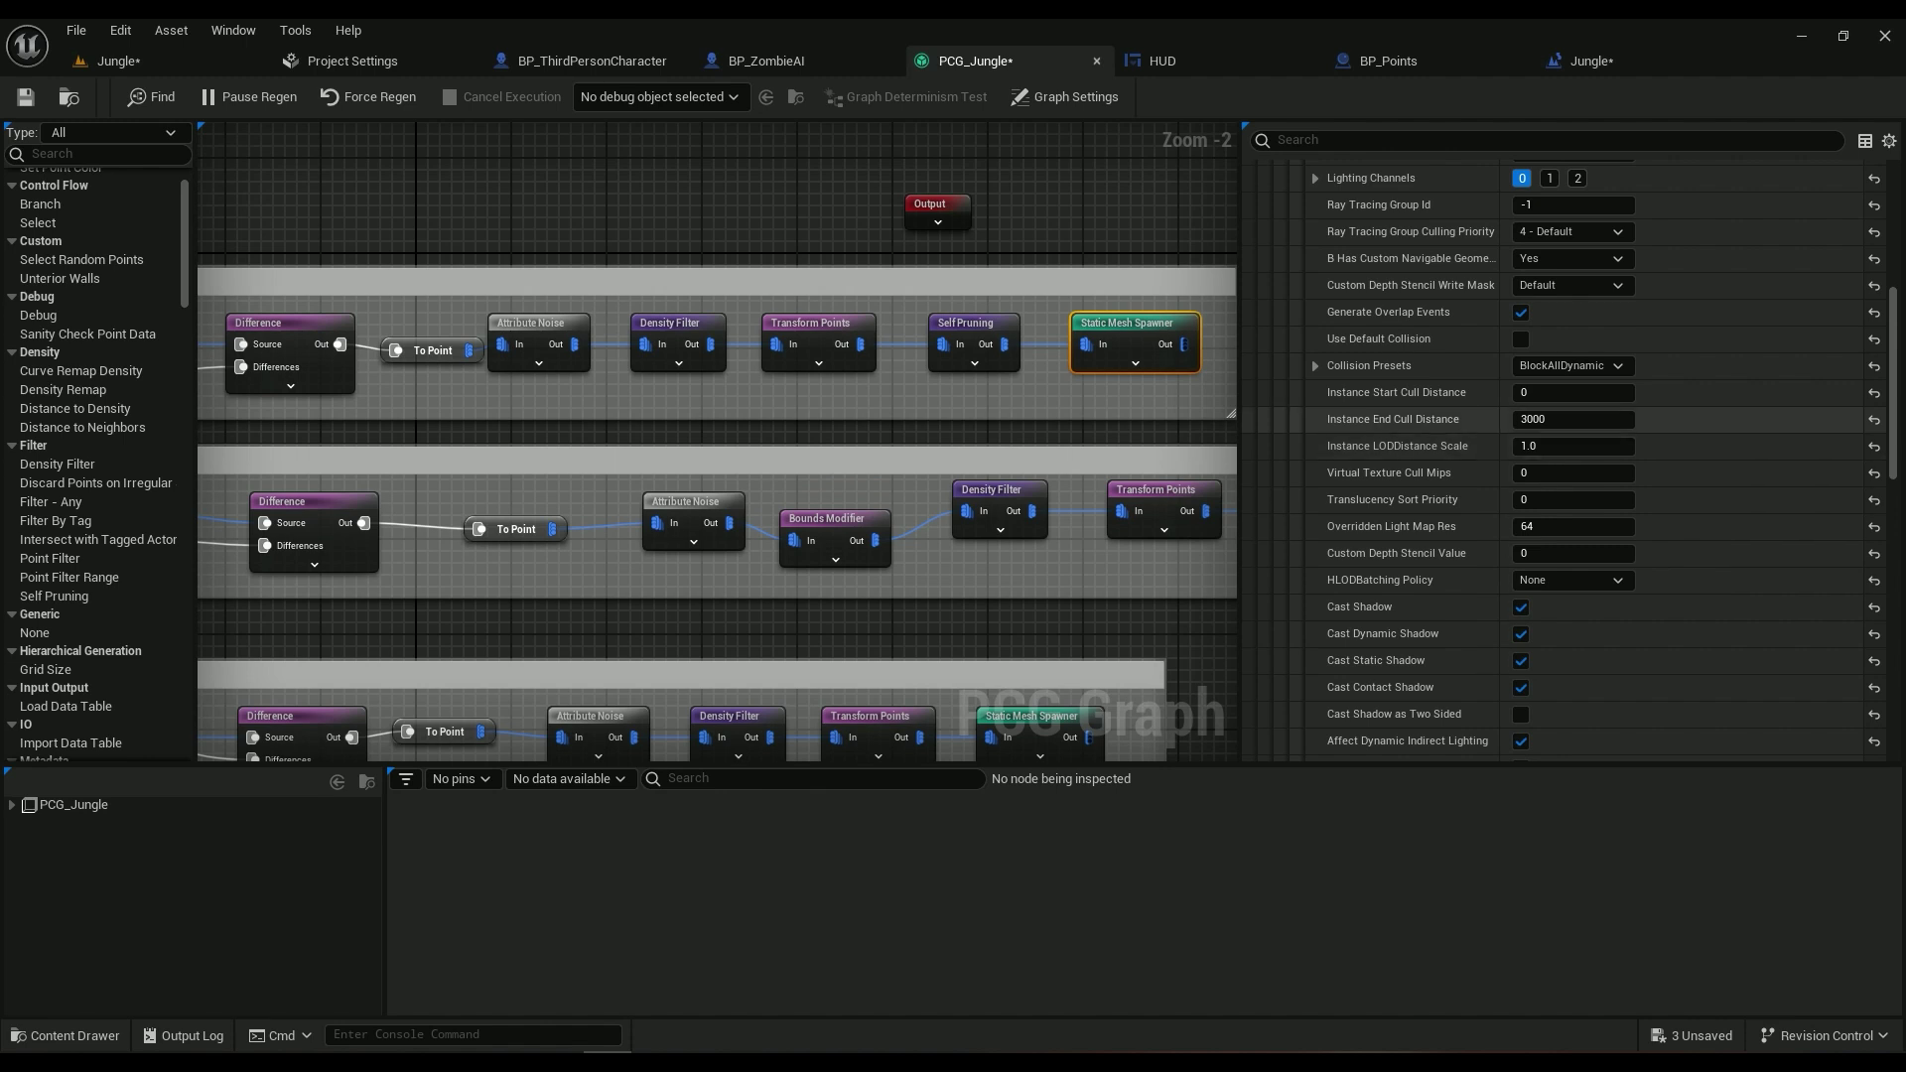
scroll(1410, 536, "down", 2)
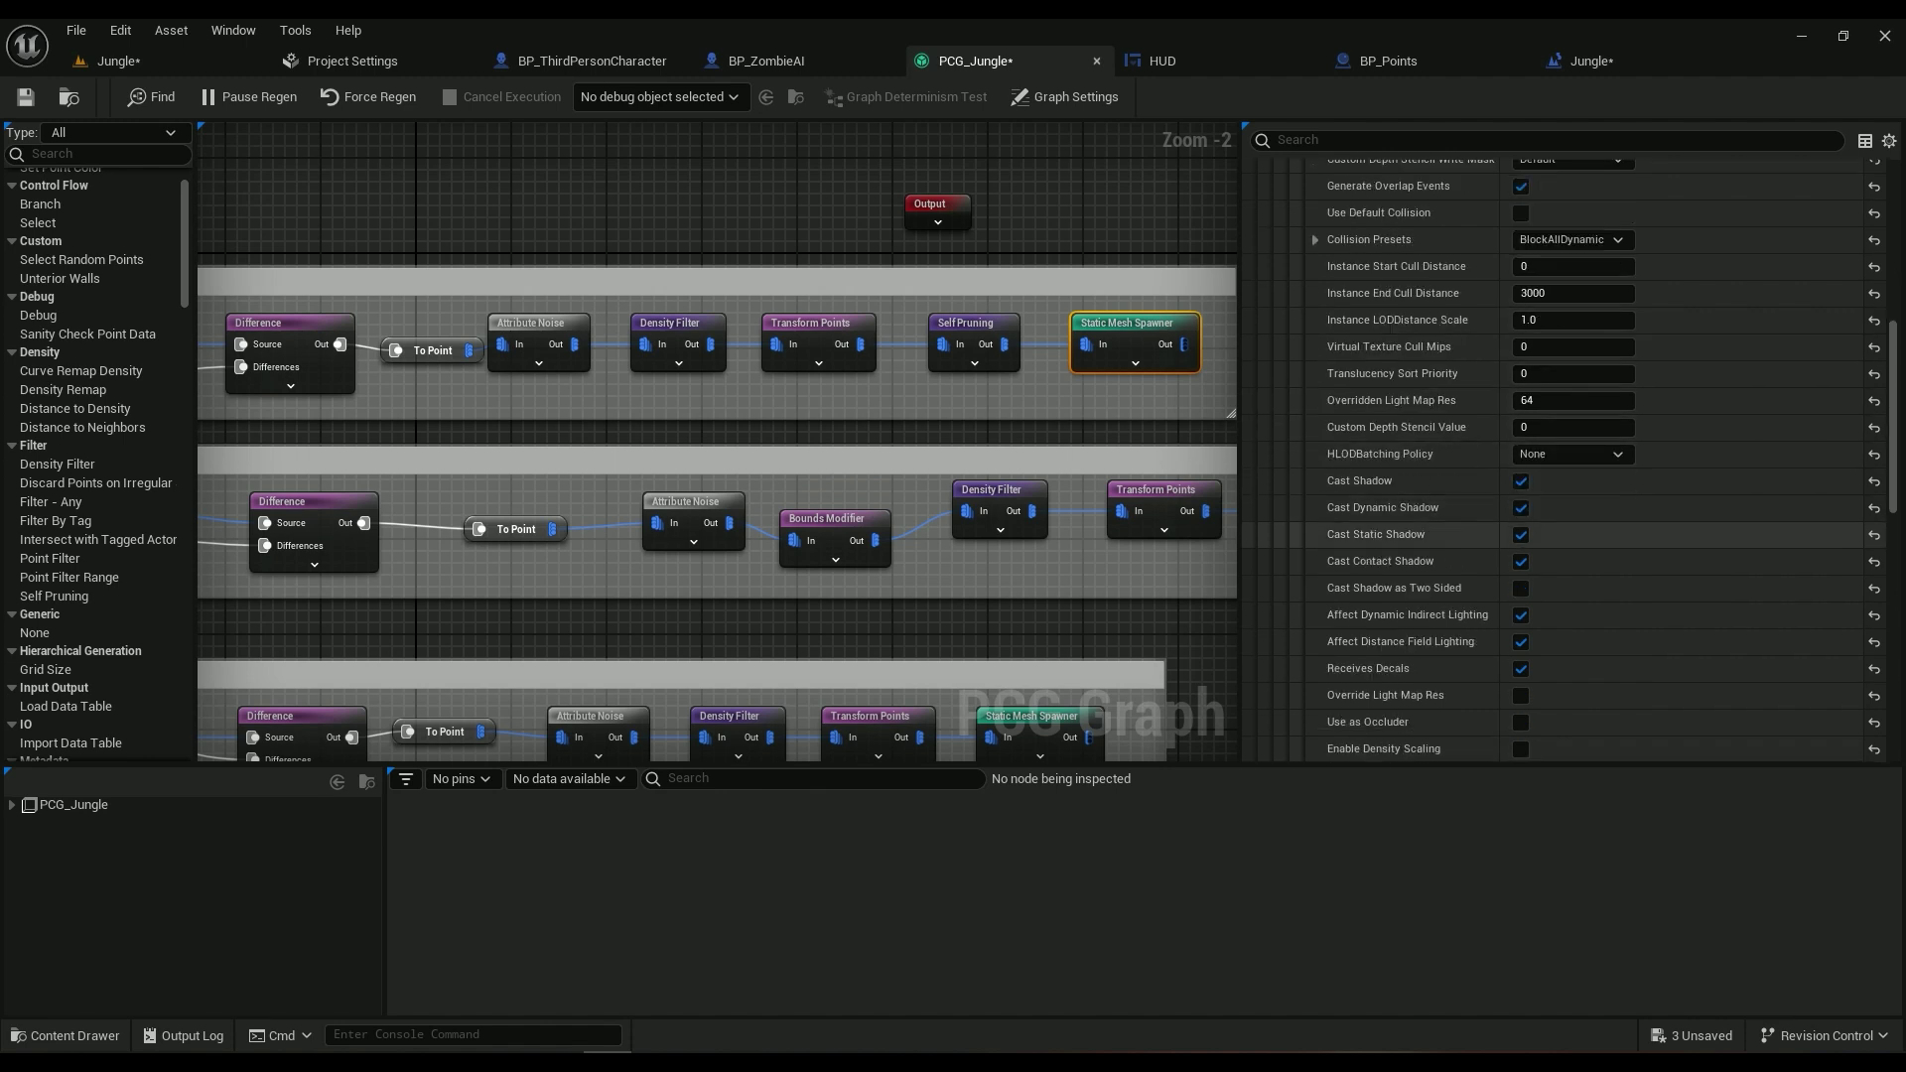
right_click_drag(1014, 603, 900, 348)
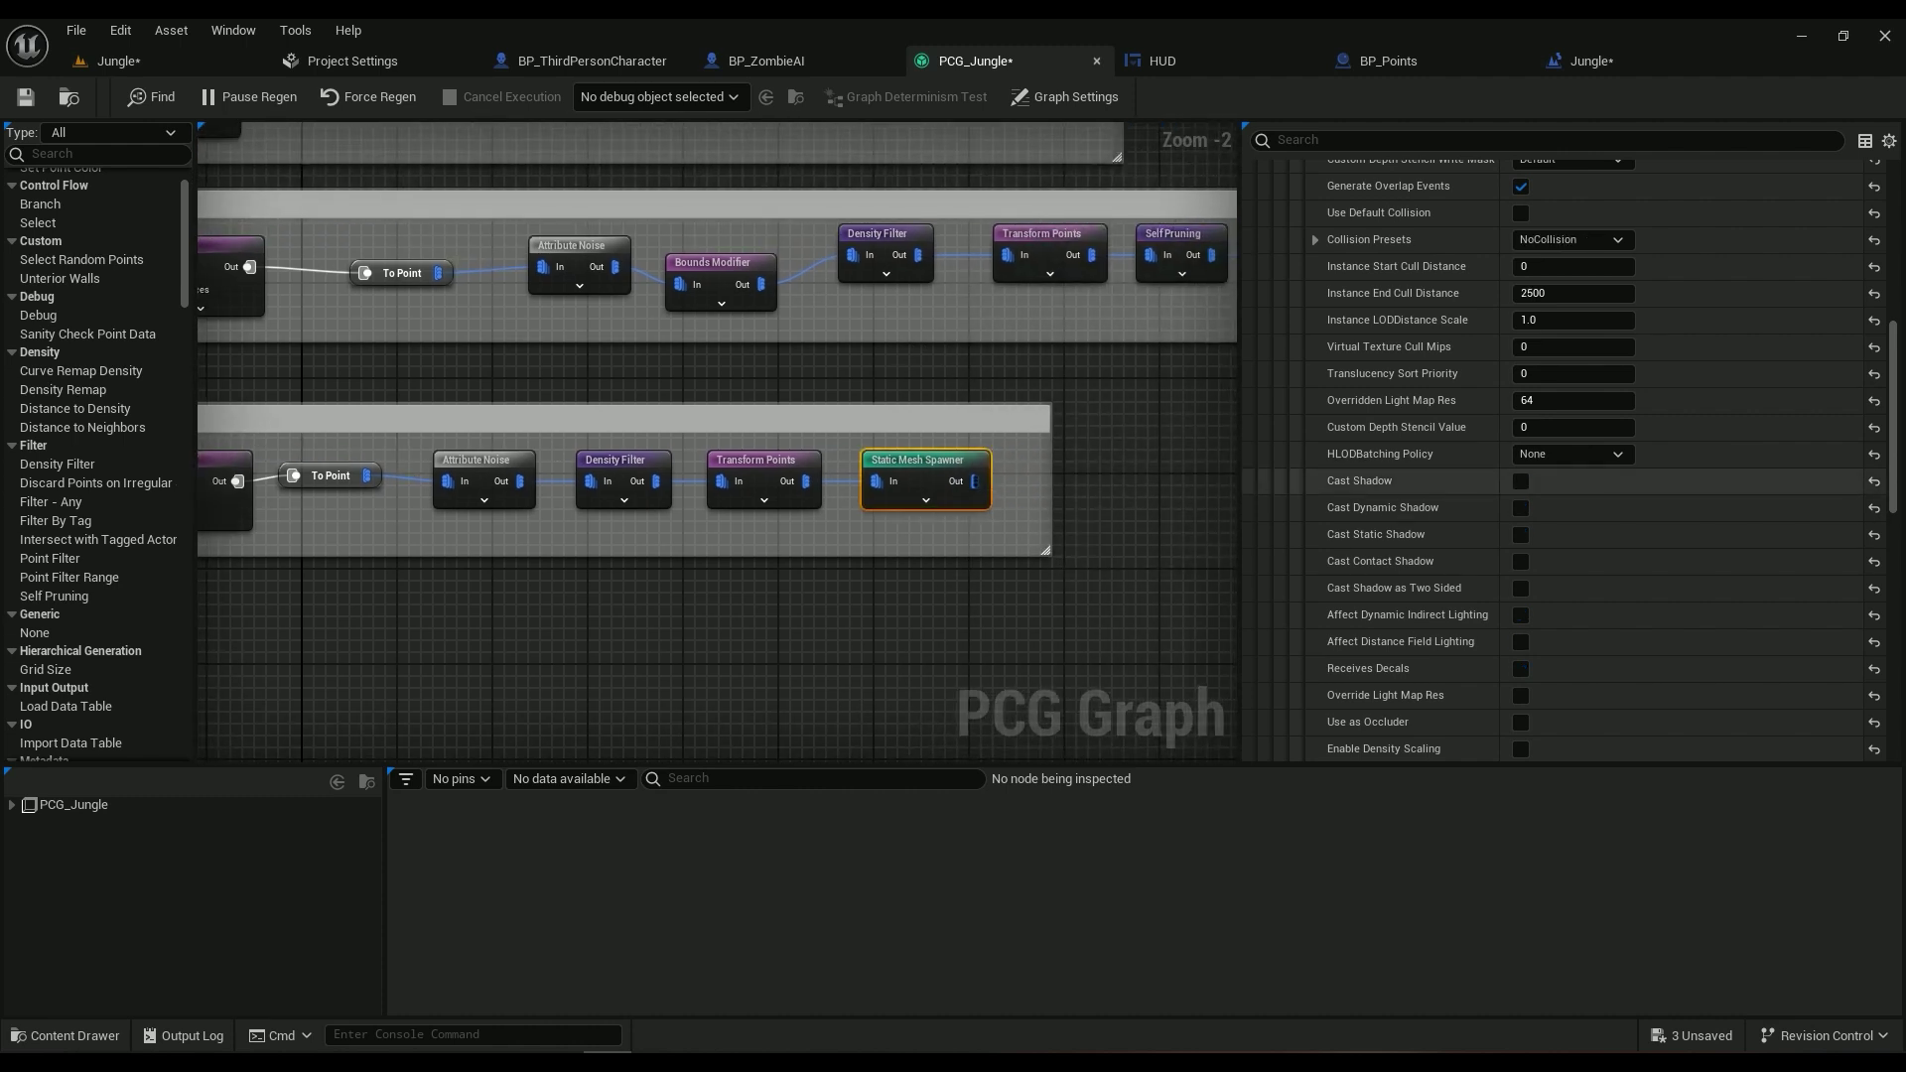
right_click_drag(874, 537, 802, 670)
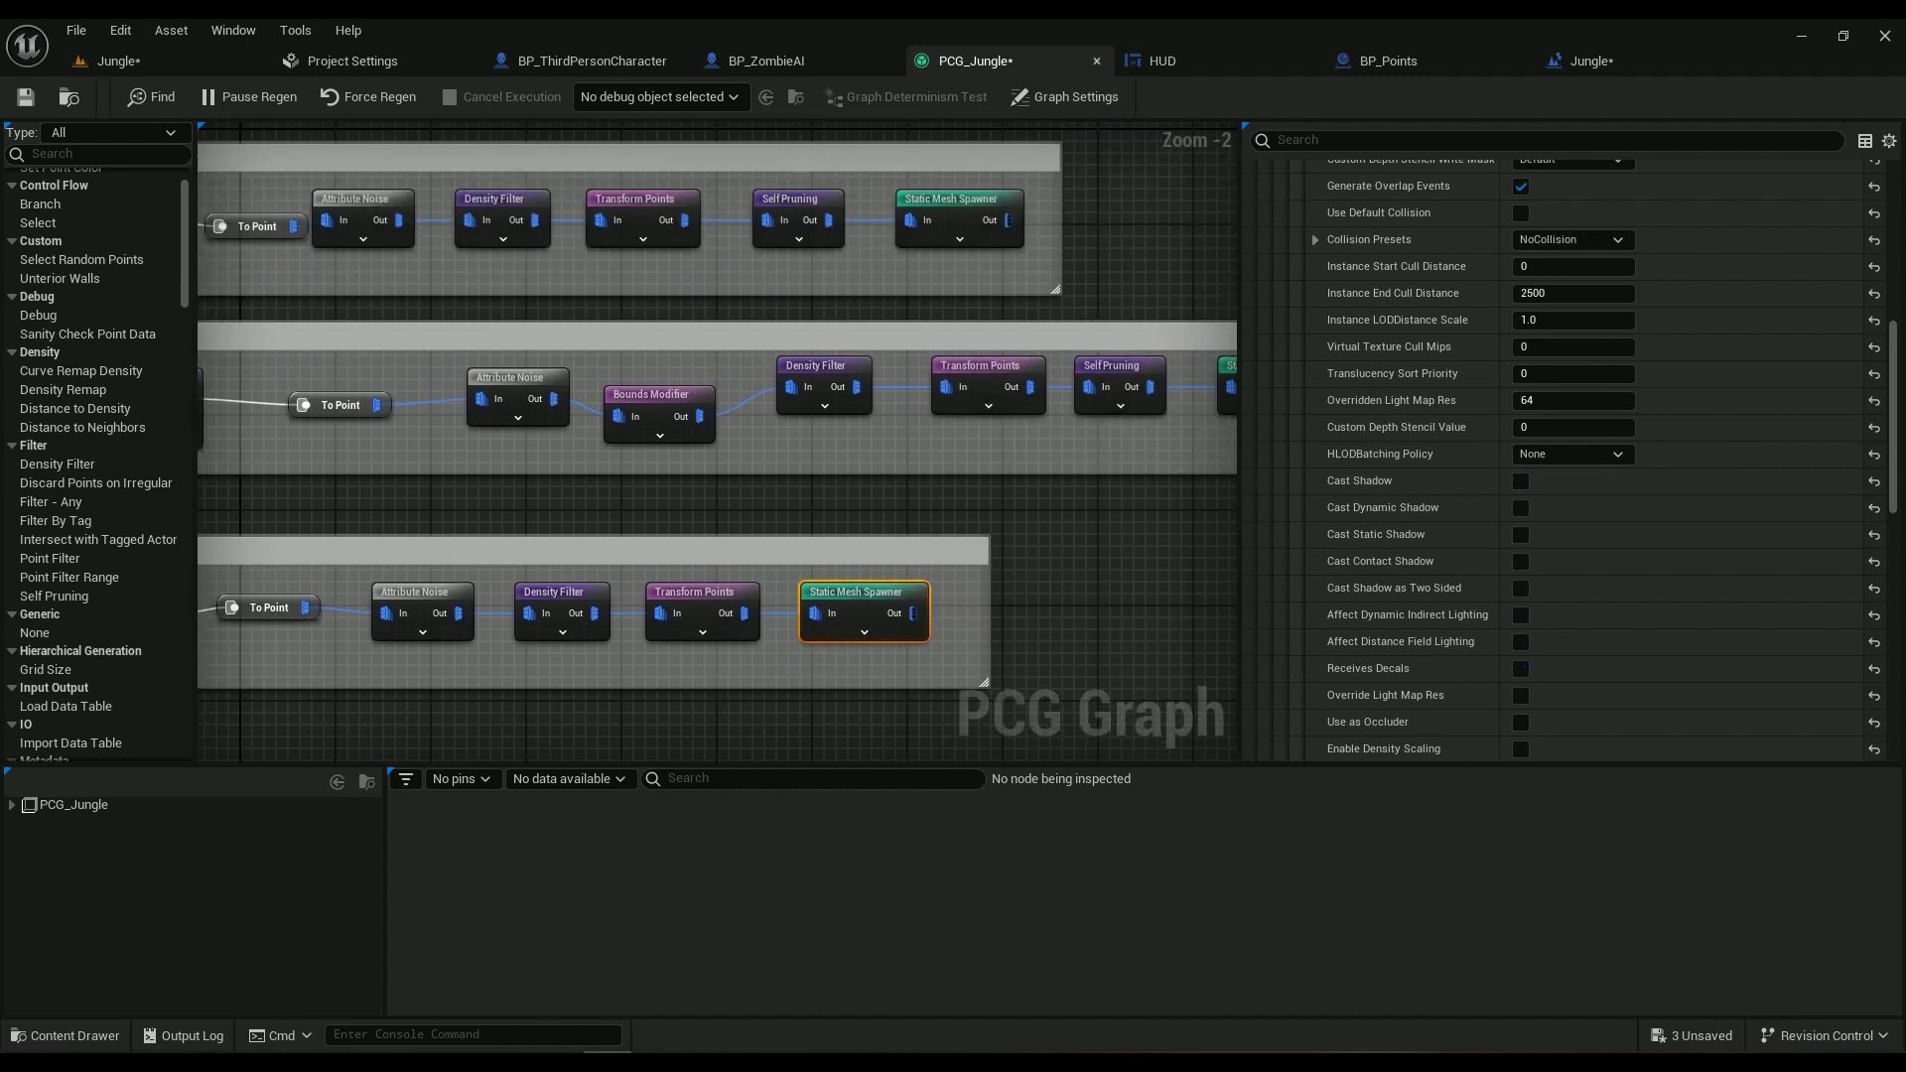
Examine the Bounds Modifier in the Trees chain and its place among the neighbouring nodes
left_click(650, 395)
right_click_drag(465, 348, 1016, 347)
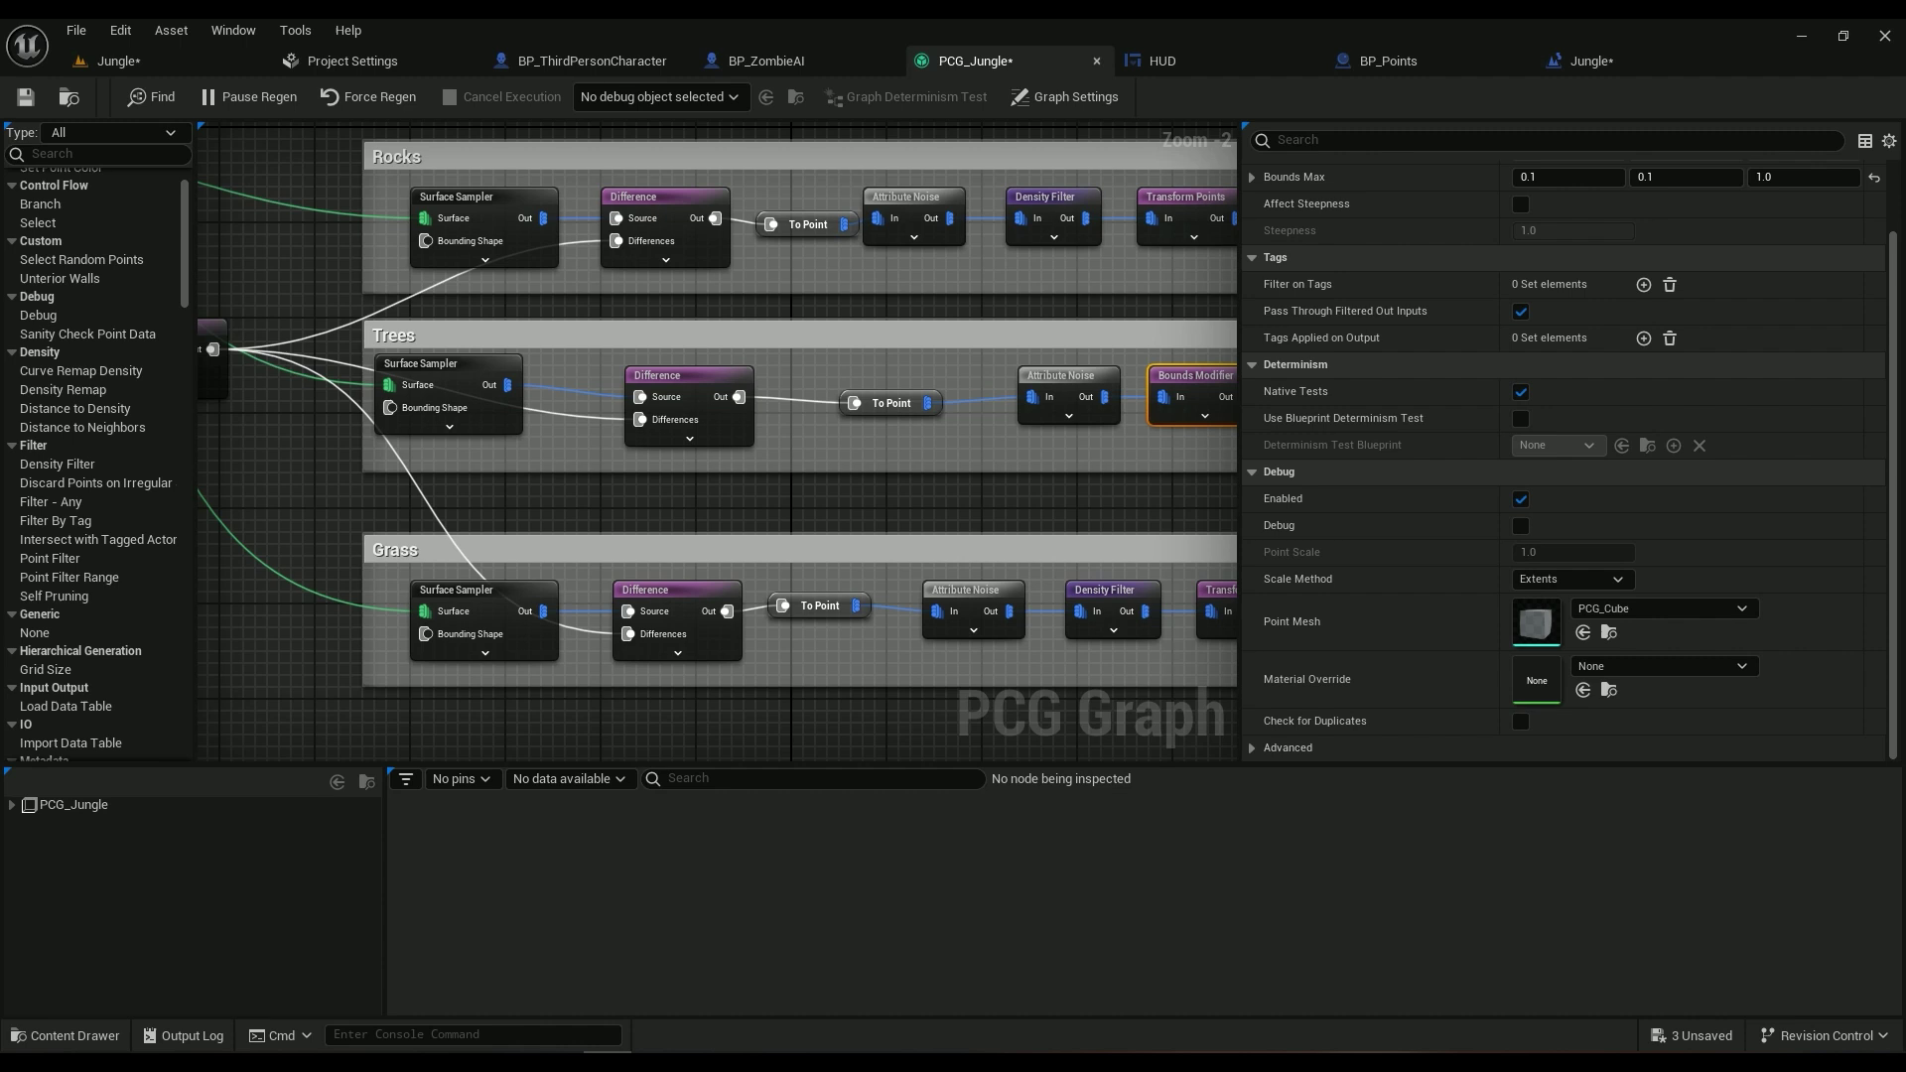
right_click_drag(873, 393, 424, 336)
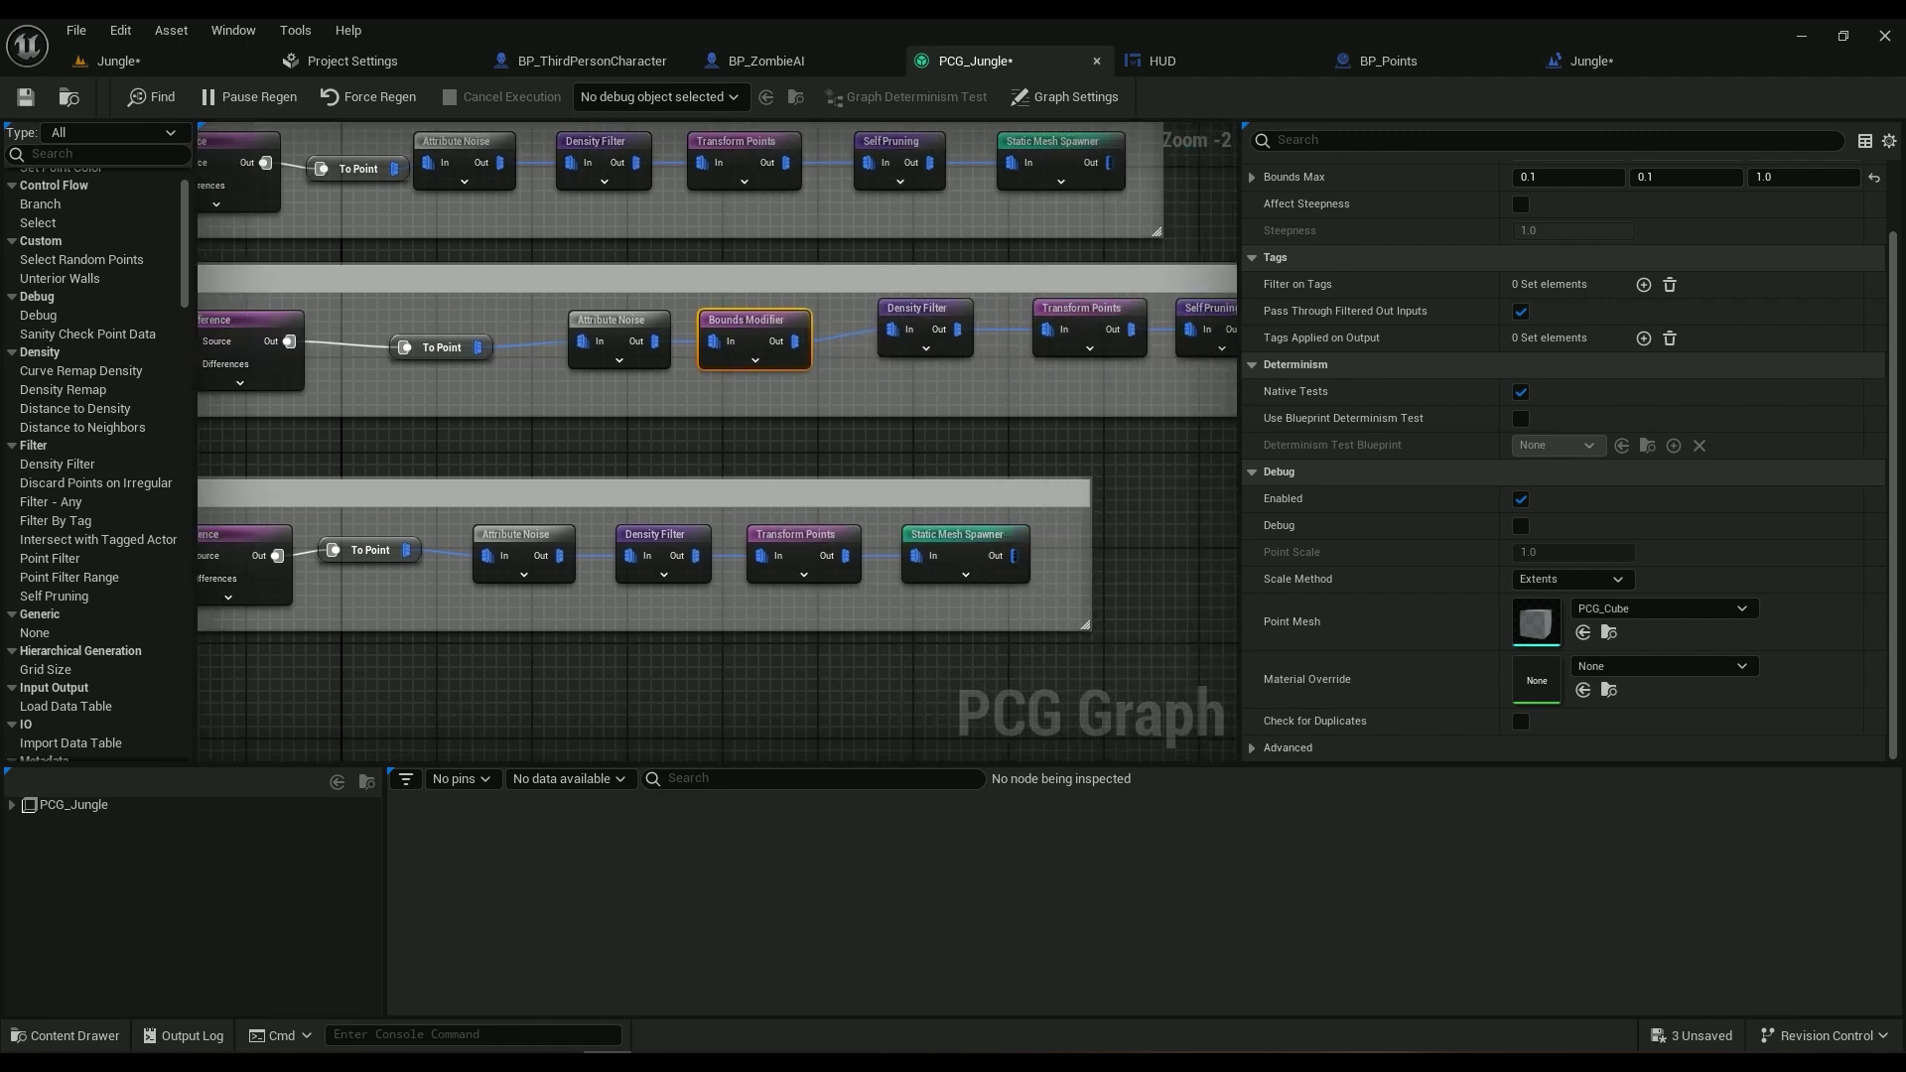
Search for a Bounds Modifier node from the output of the Trees chain's Attribute Noise node
left_click_drag(705, 377, 717, 389)
type("bound")
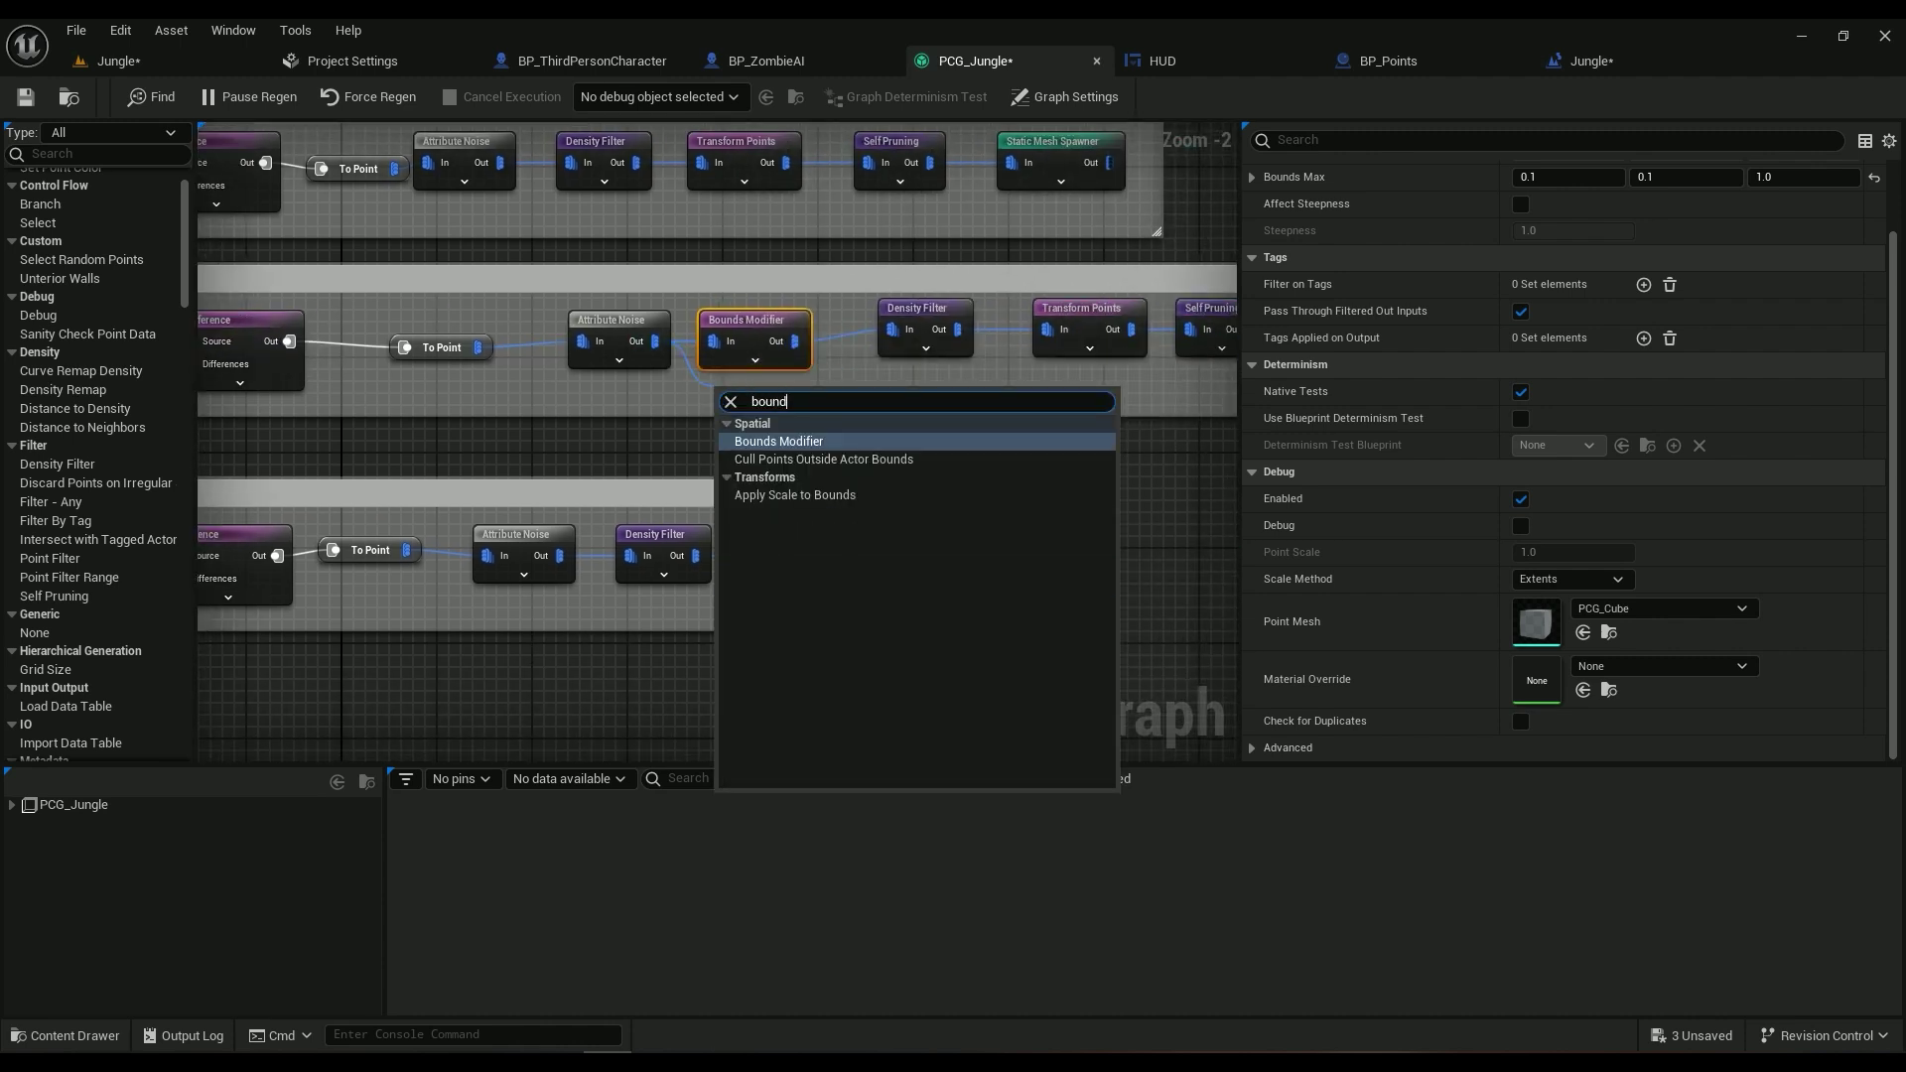
left_click(685, 442)
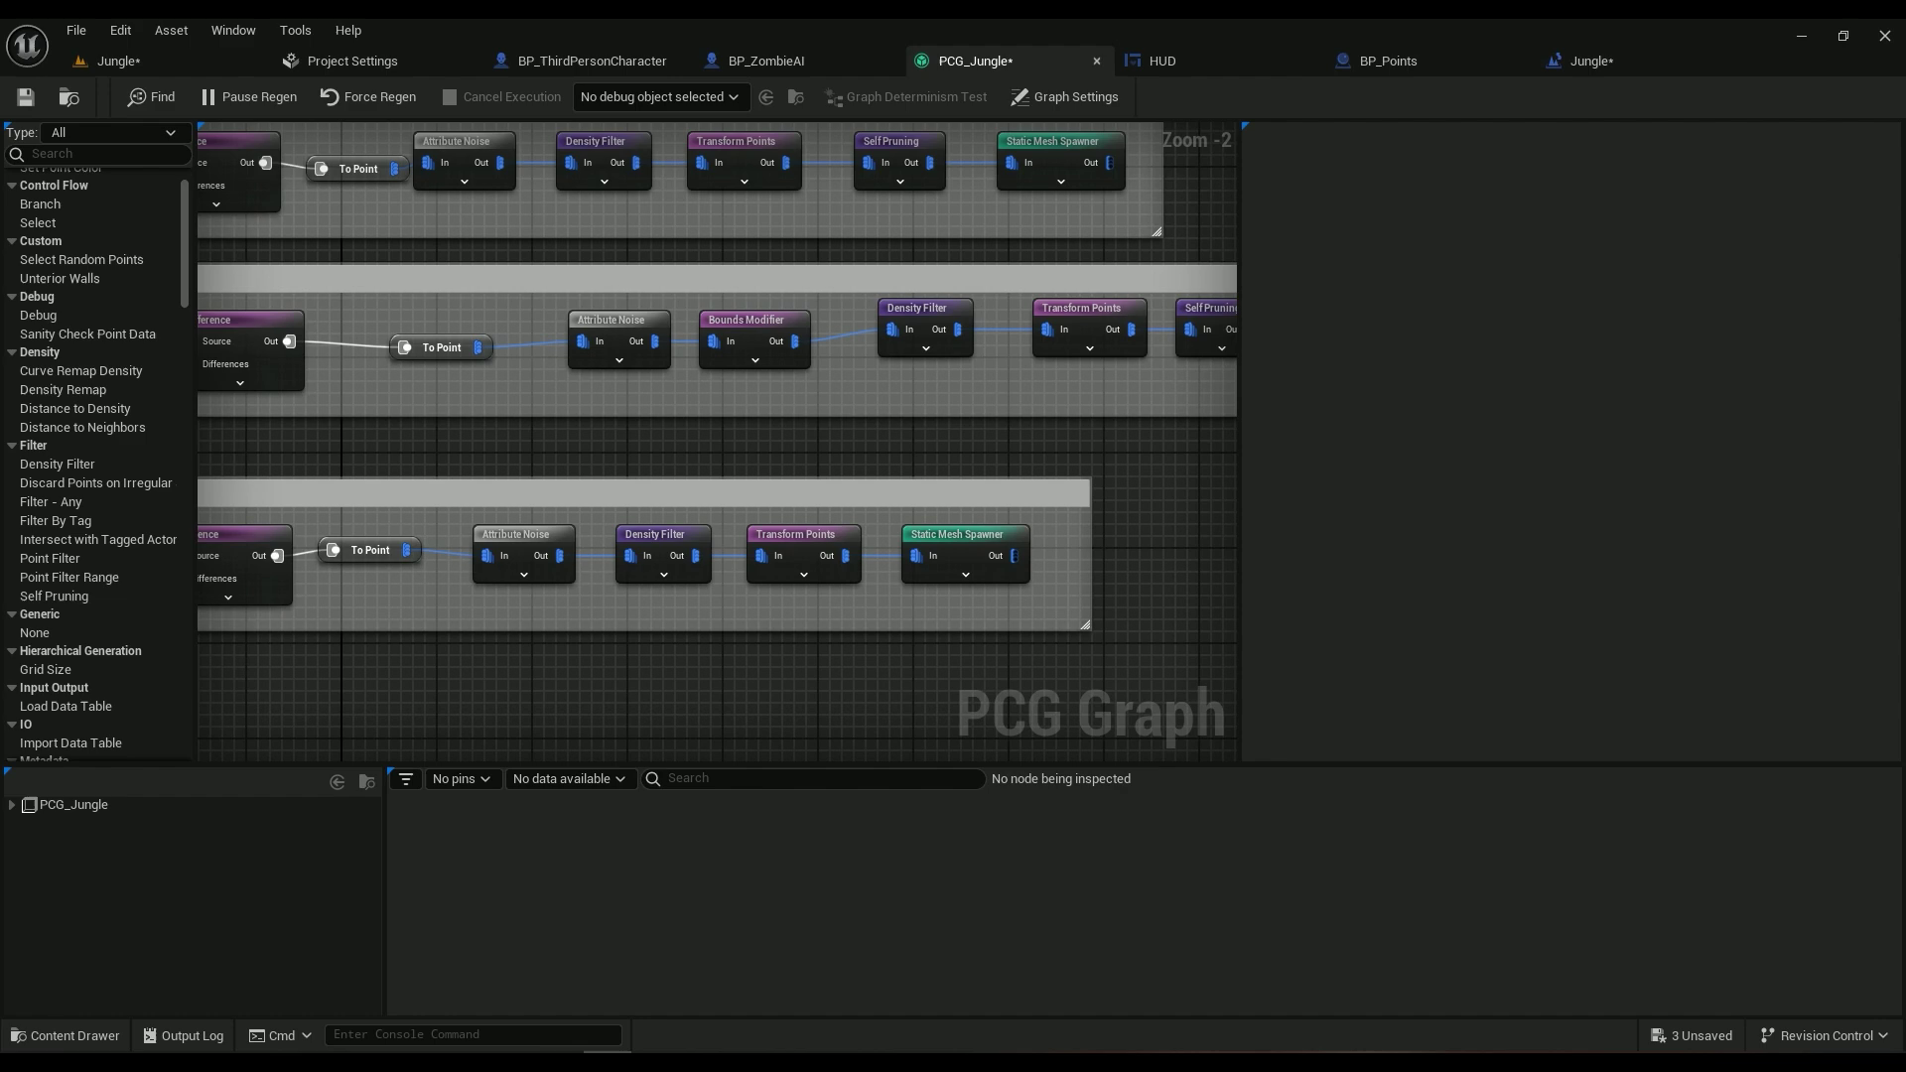
Enable debug on the Trees chain's Bounds Modifier, review its bounds settings and inspect the debug points in the Jungle level
left_click(759, 323)
key("d")
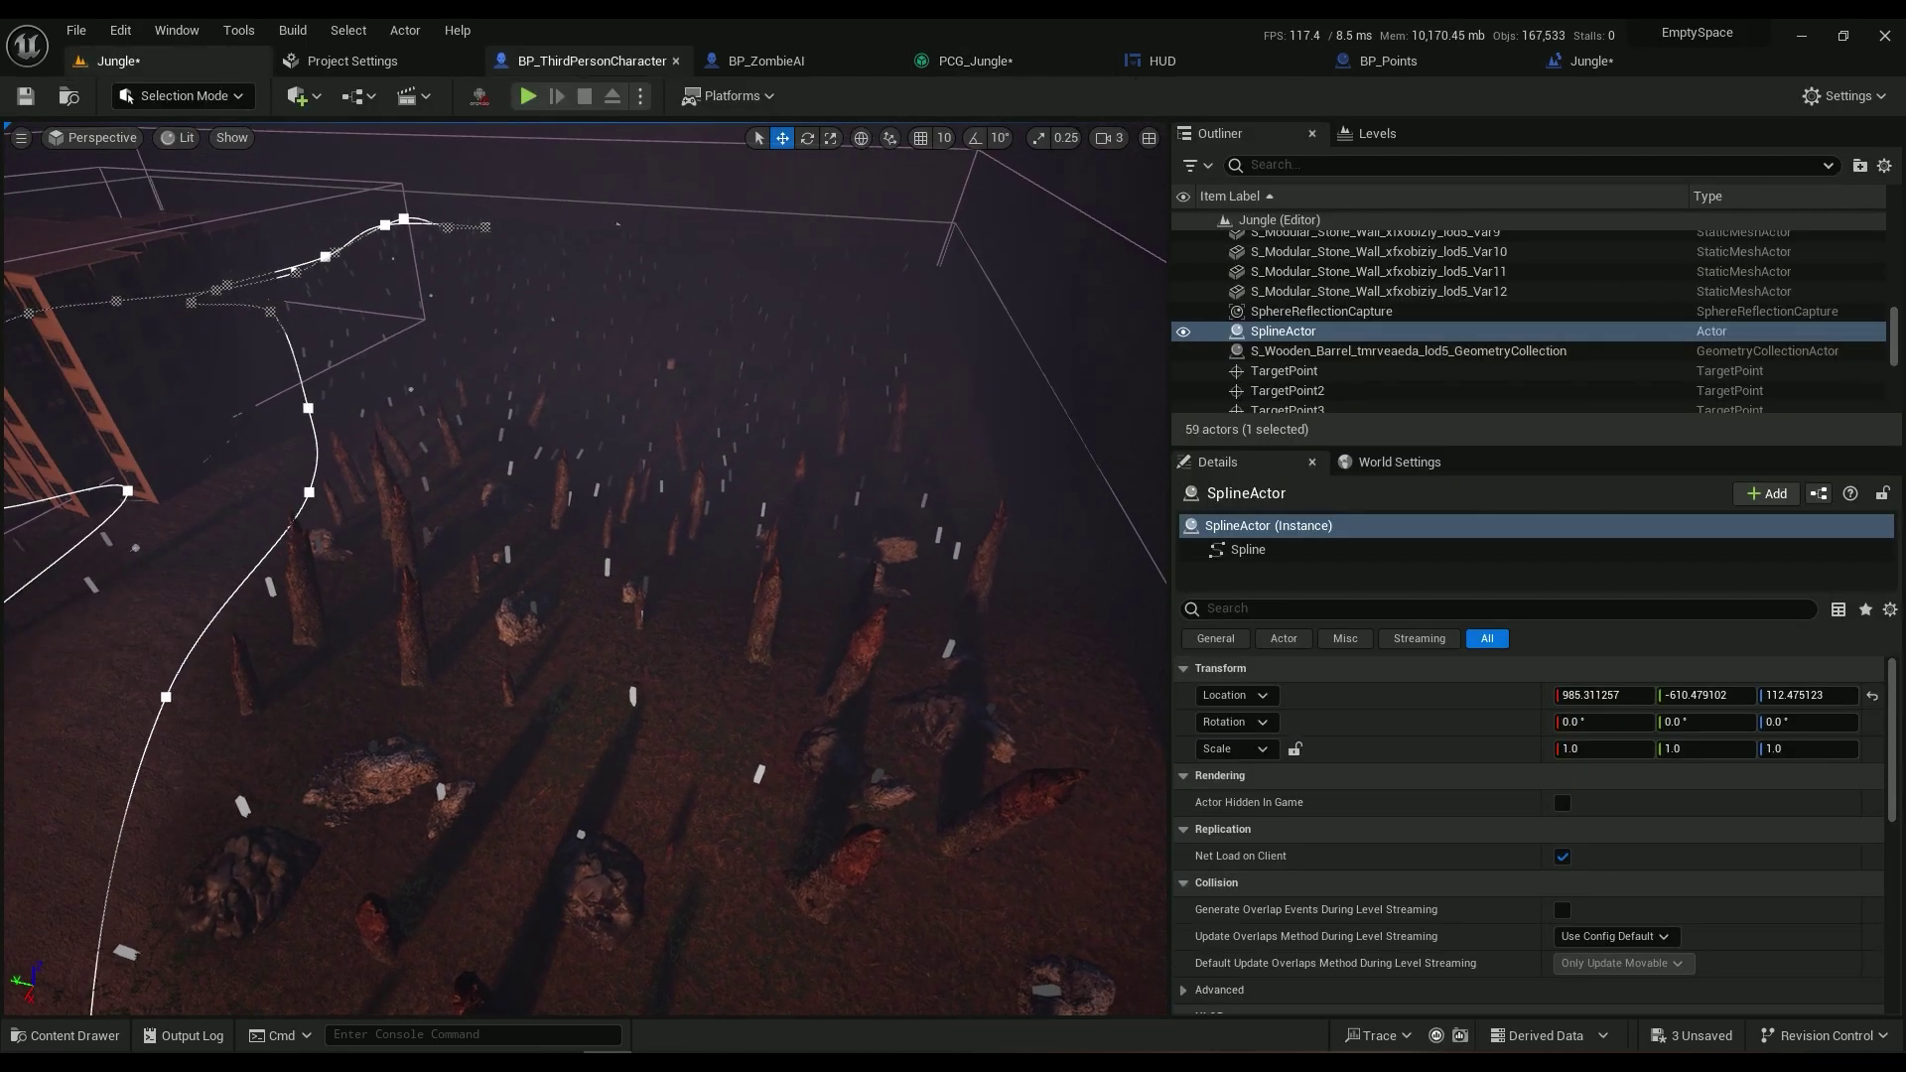
left_click(973, 61)
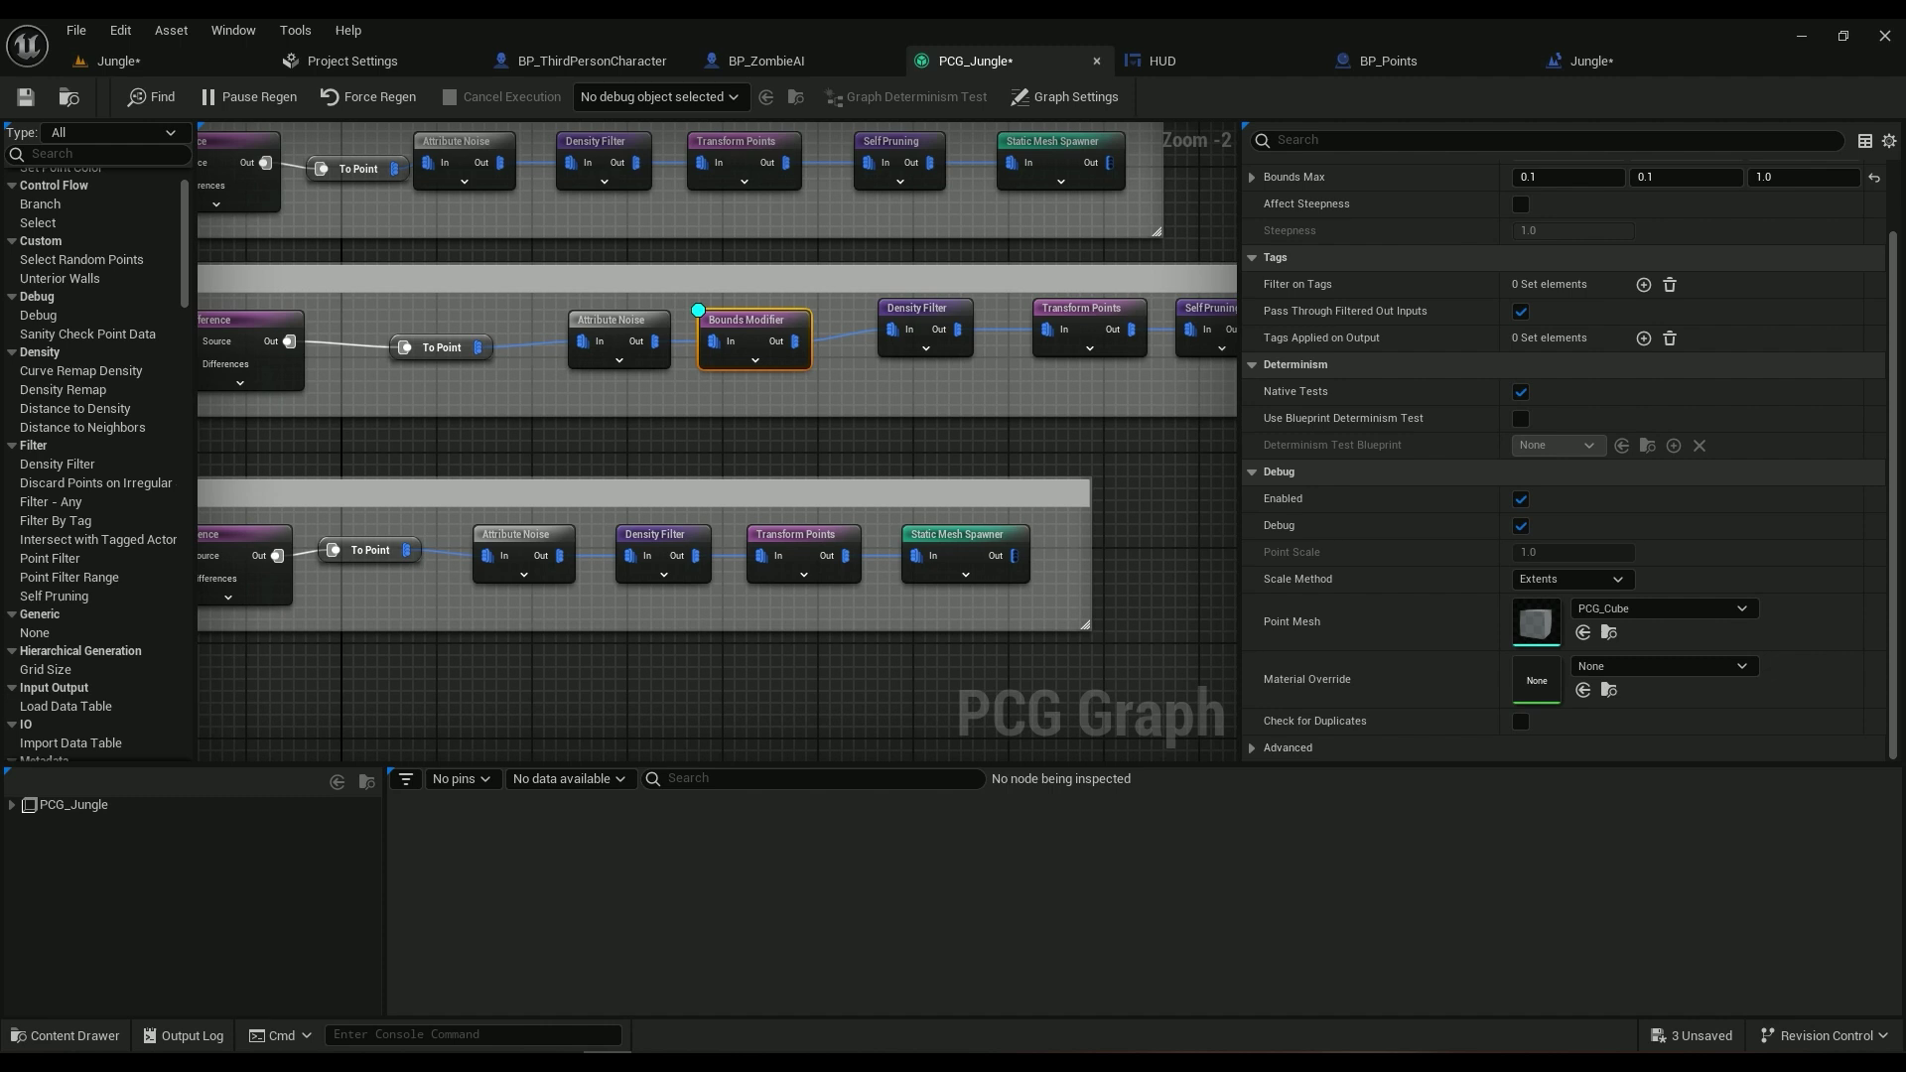
scroll(1439, 459, "up", 3)
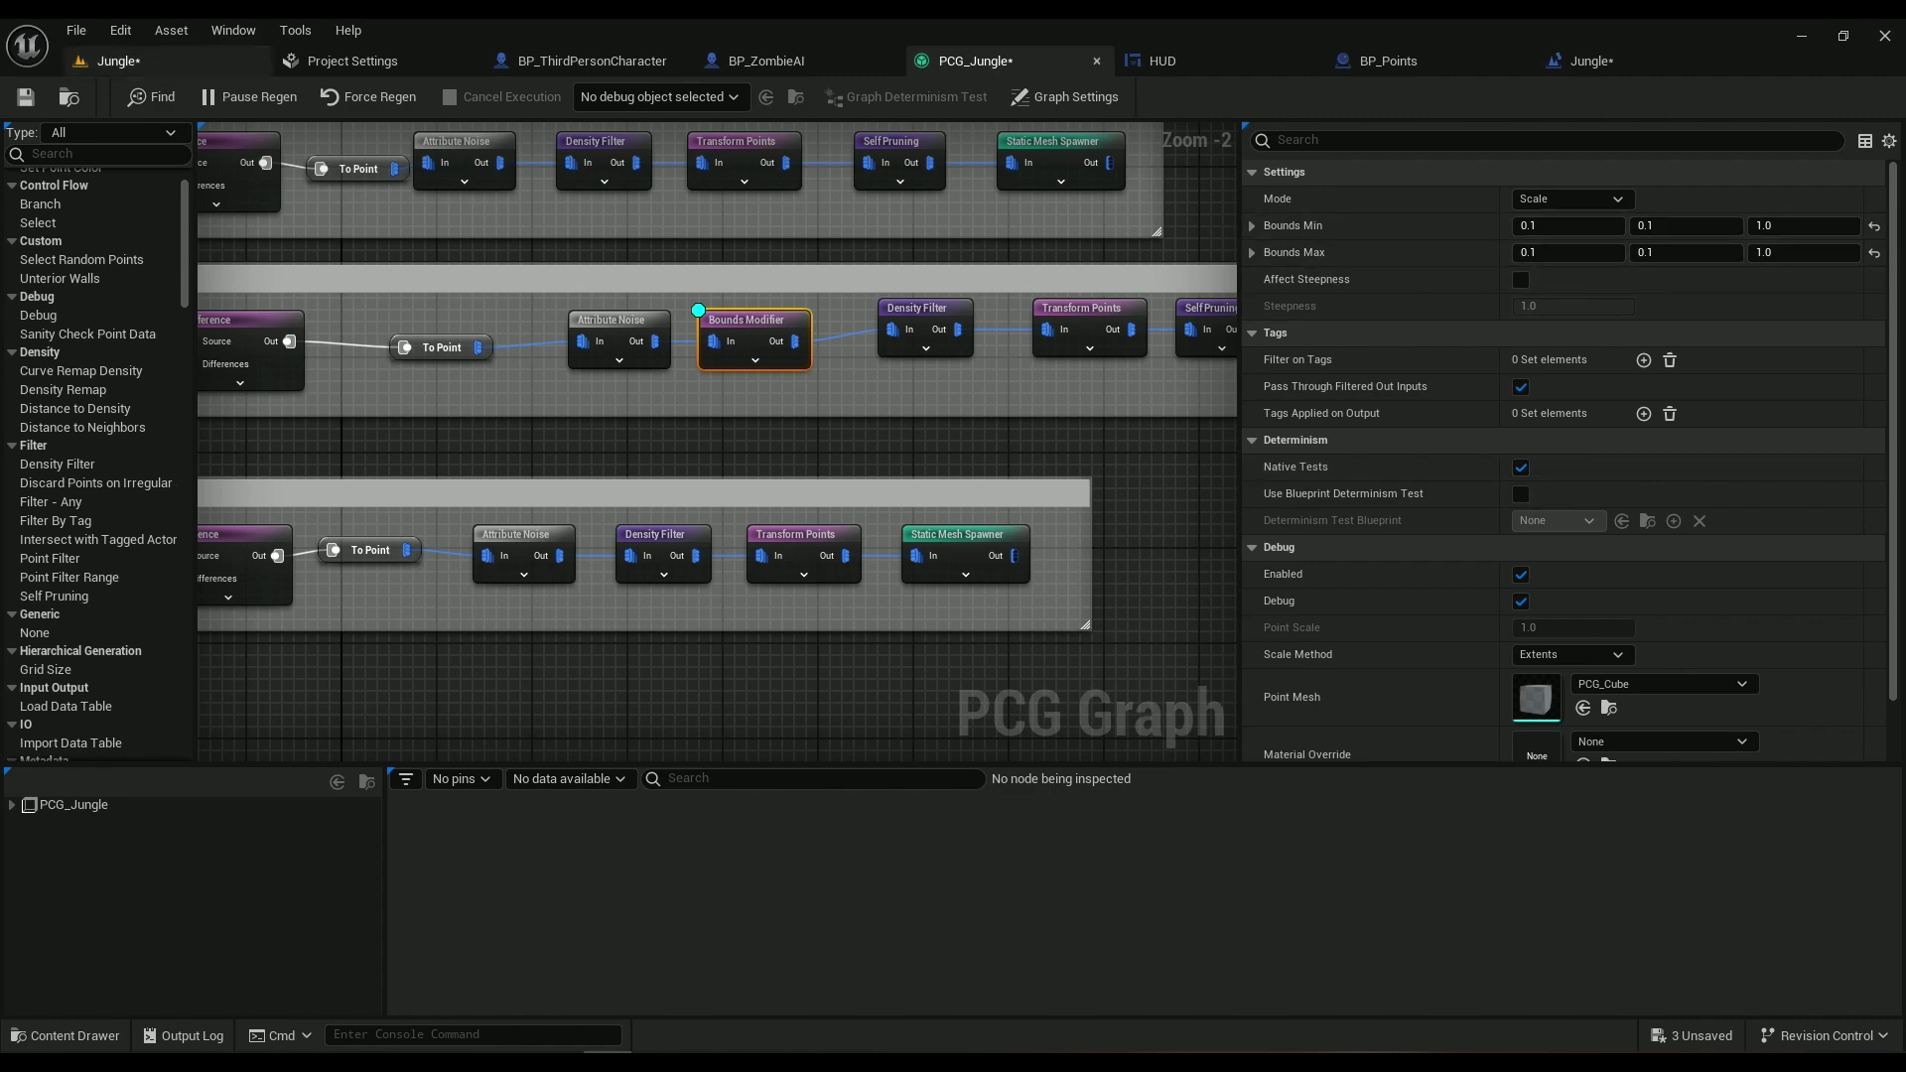
left_click(118, 60)
mouse_move(585, 569)
right_mouse_down()
mouse_move(496, 551)
mouse_move(586, 561)
mouse_move(596, 595)
right_mouse_up()
key("w")
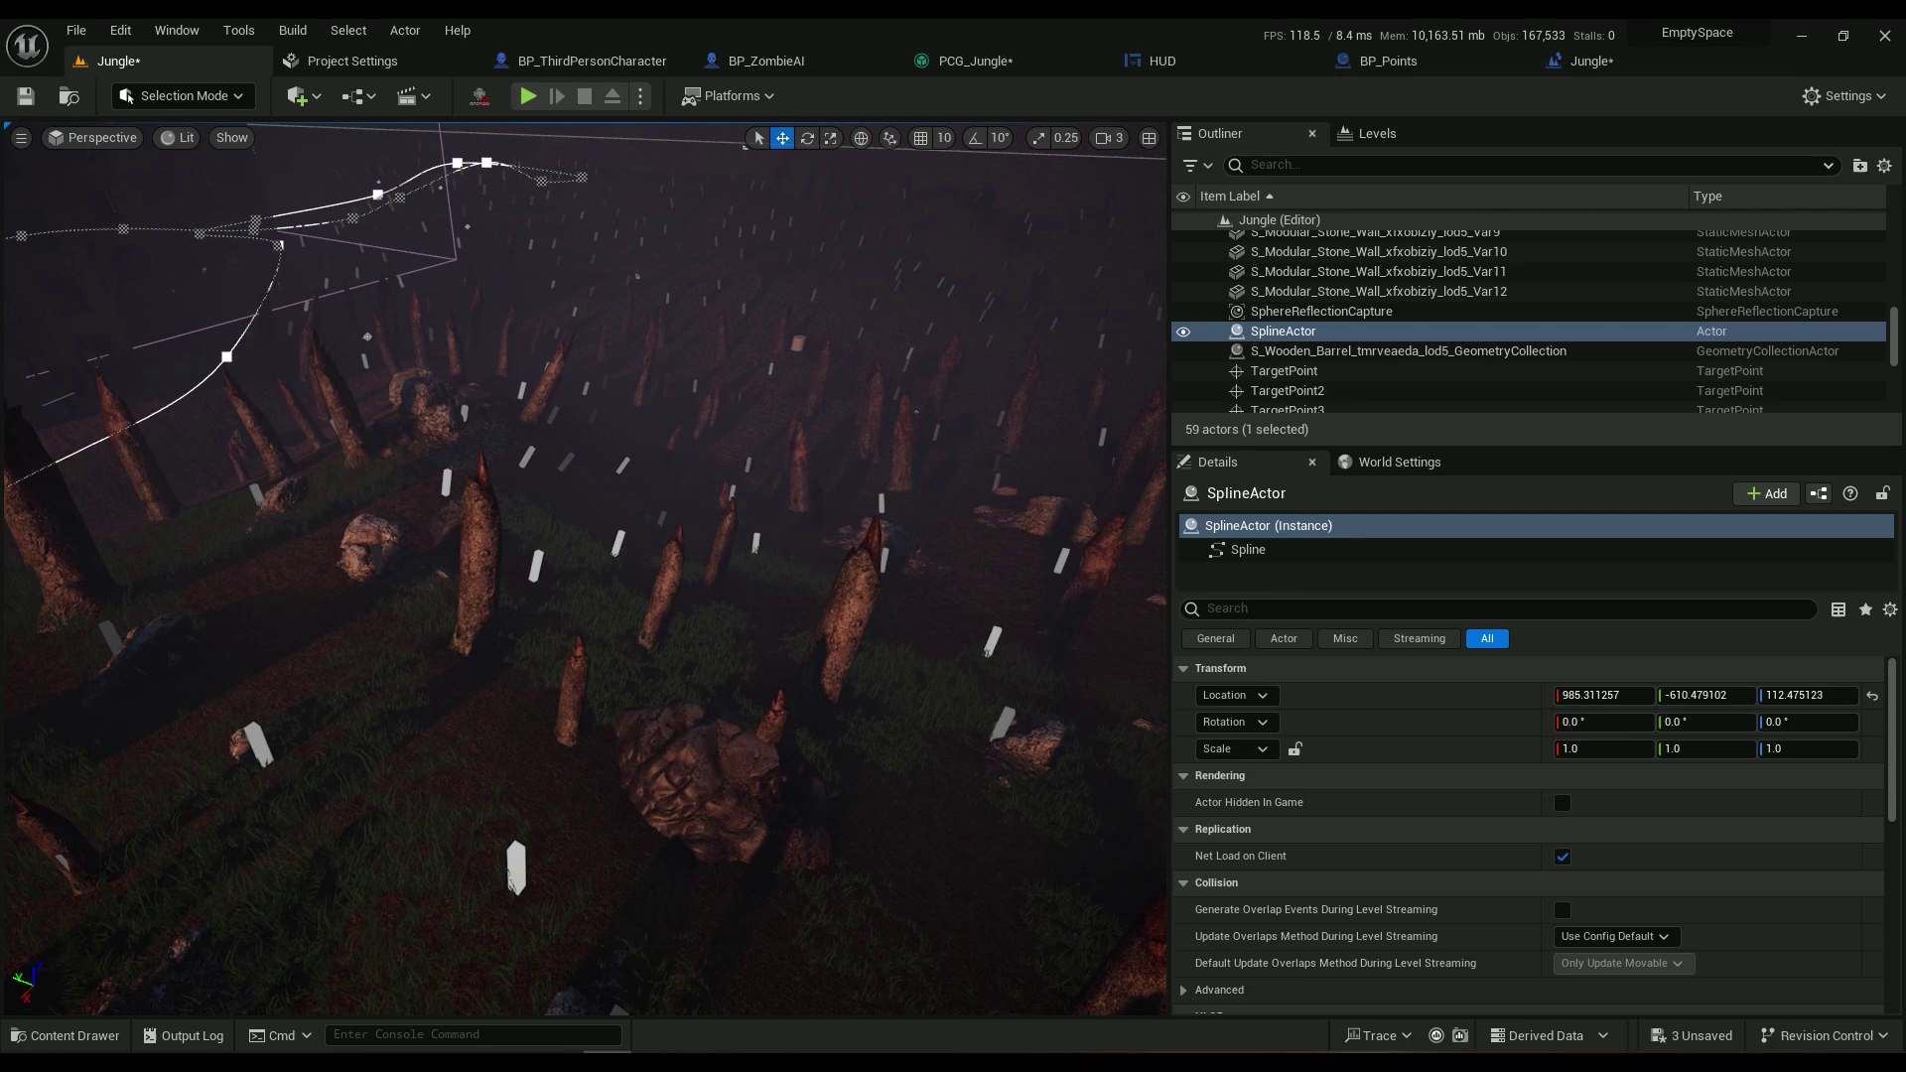
Review the Trees chain's Self Pruning settings and turn off debug on its Bounds Modifier
left_click(975, 60)
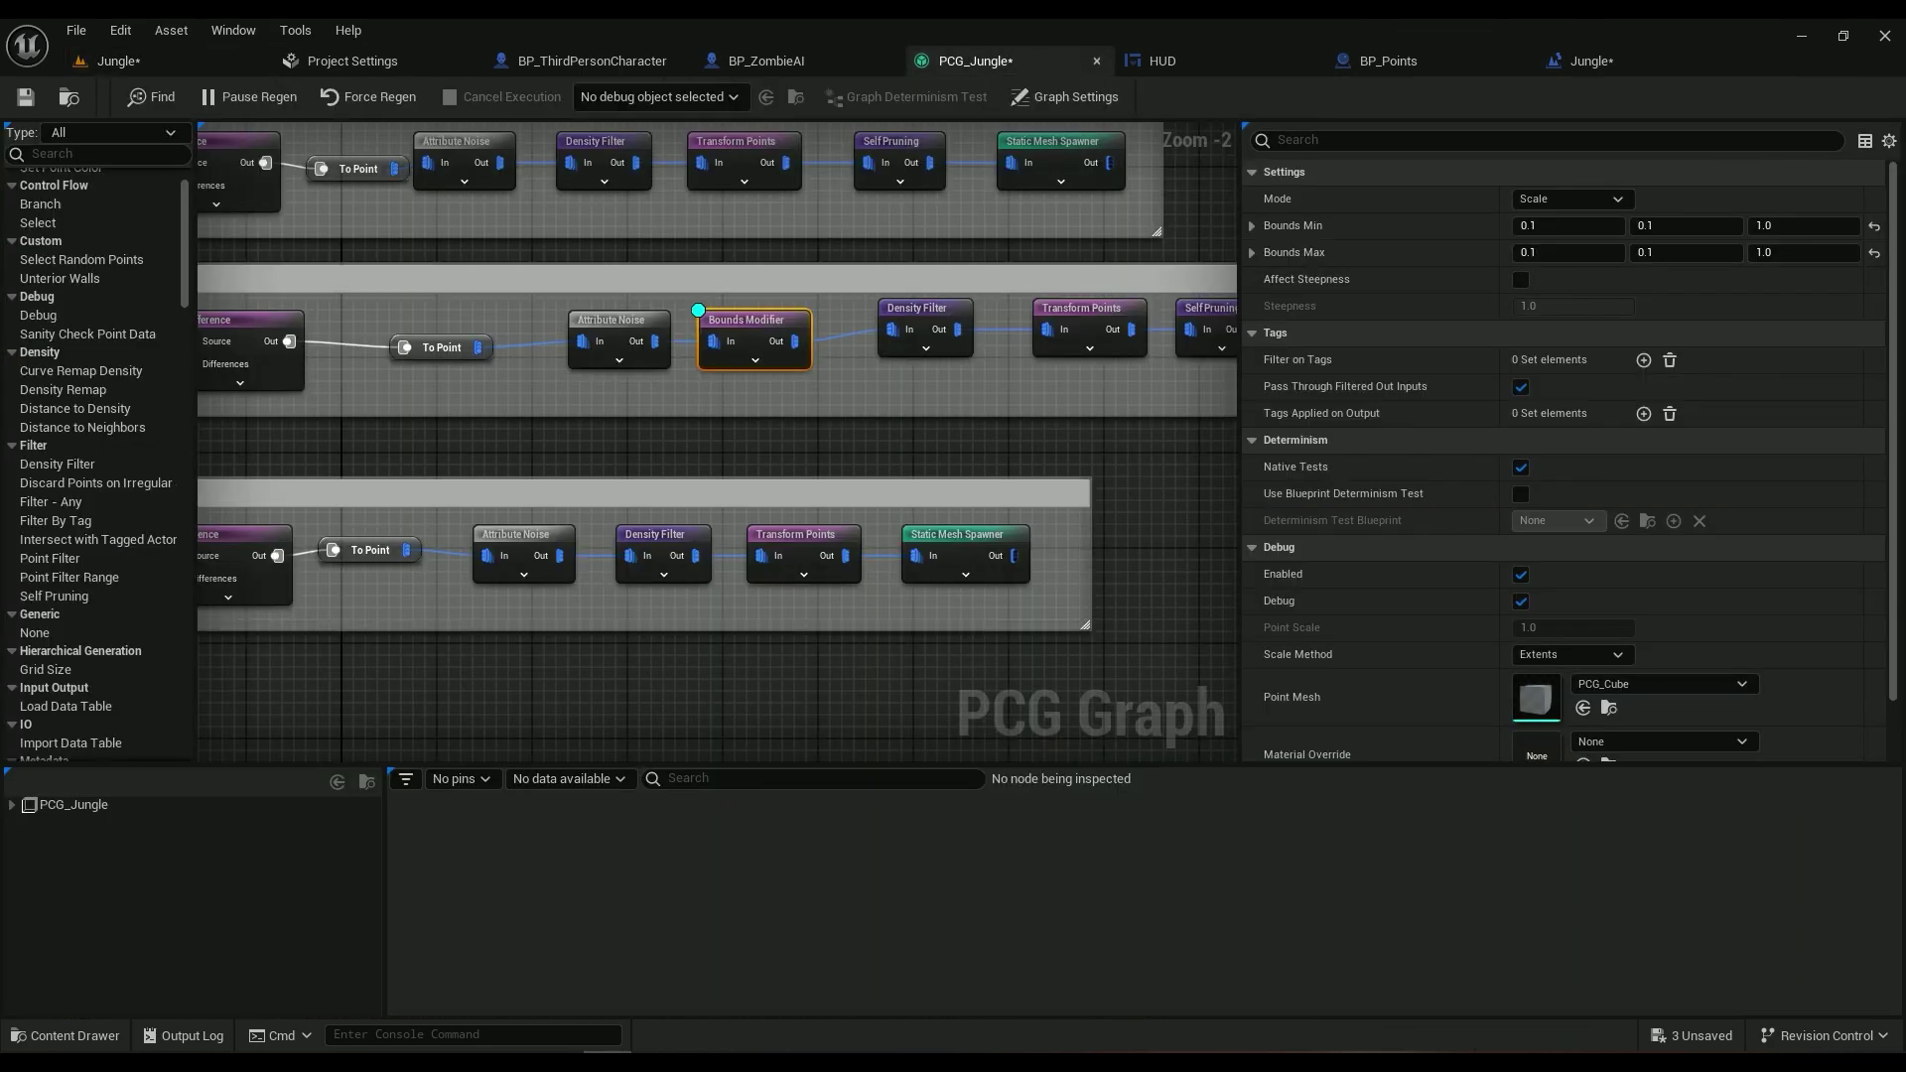
right_click_drag(794, 496, 632, 509)
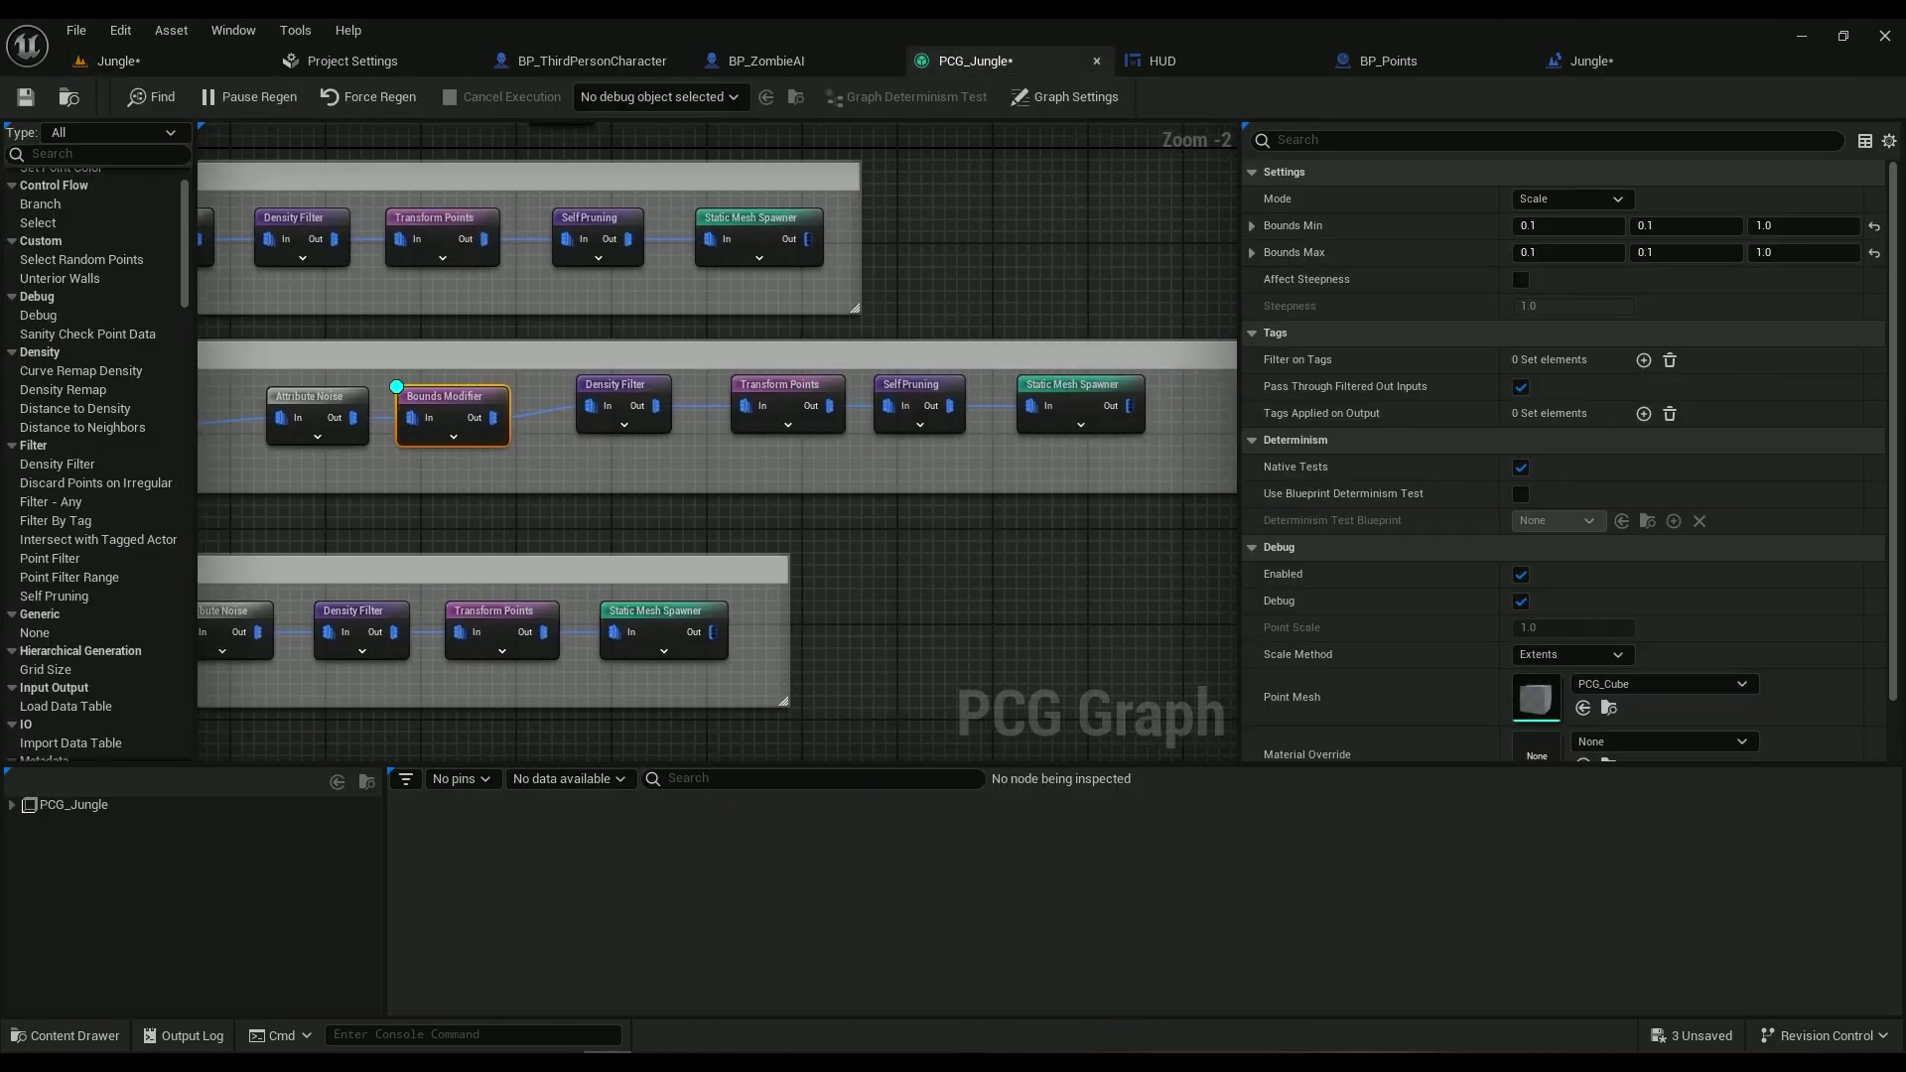
left_click_drag(887, 374, 886, 375)
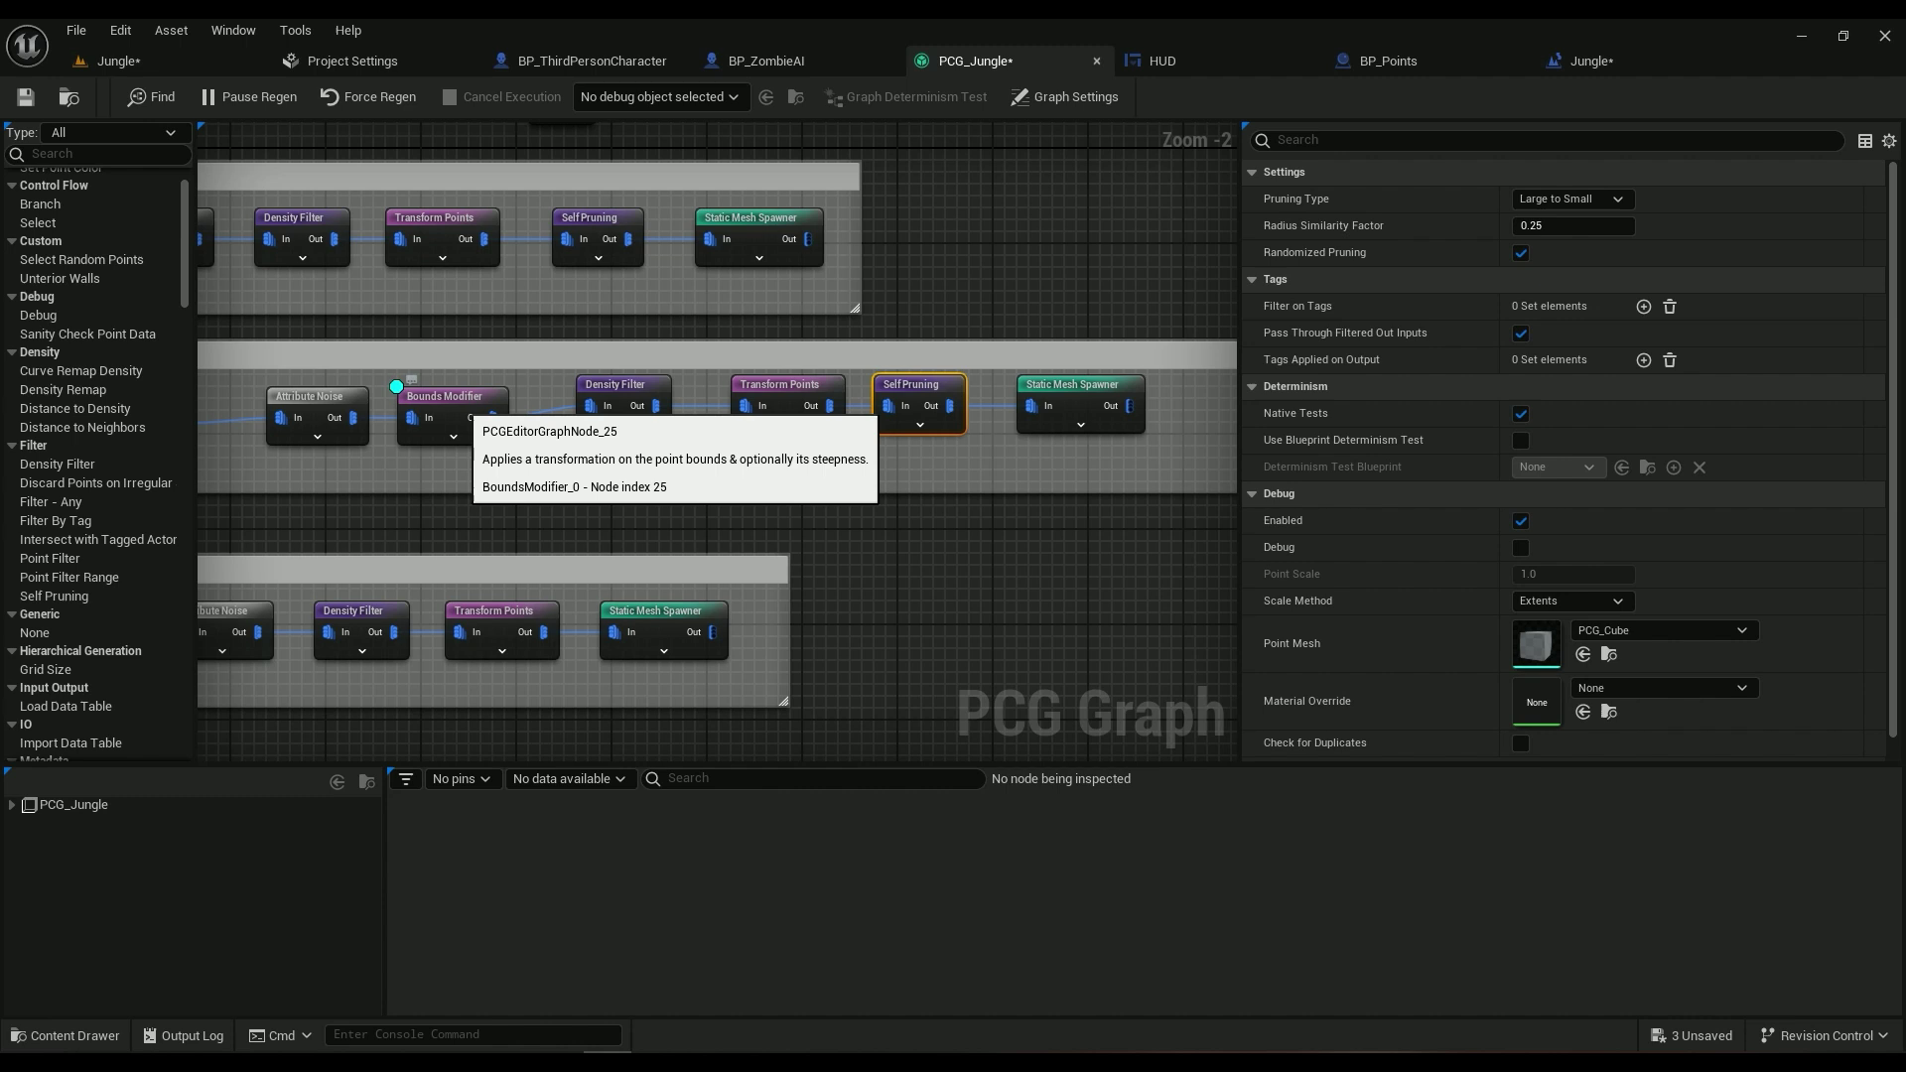
left_click(402, 390)
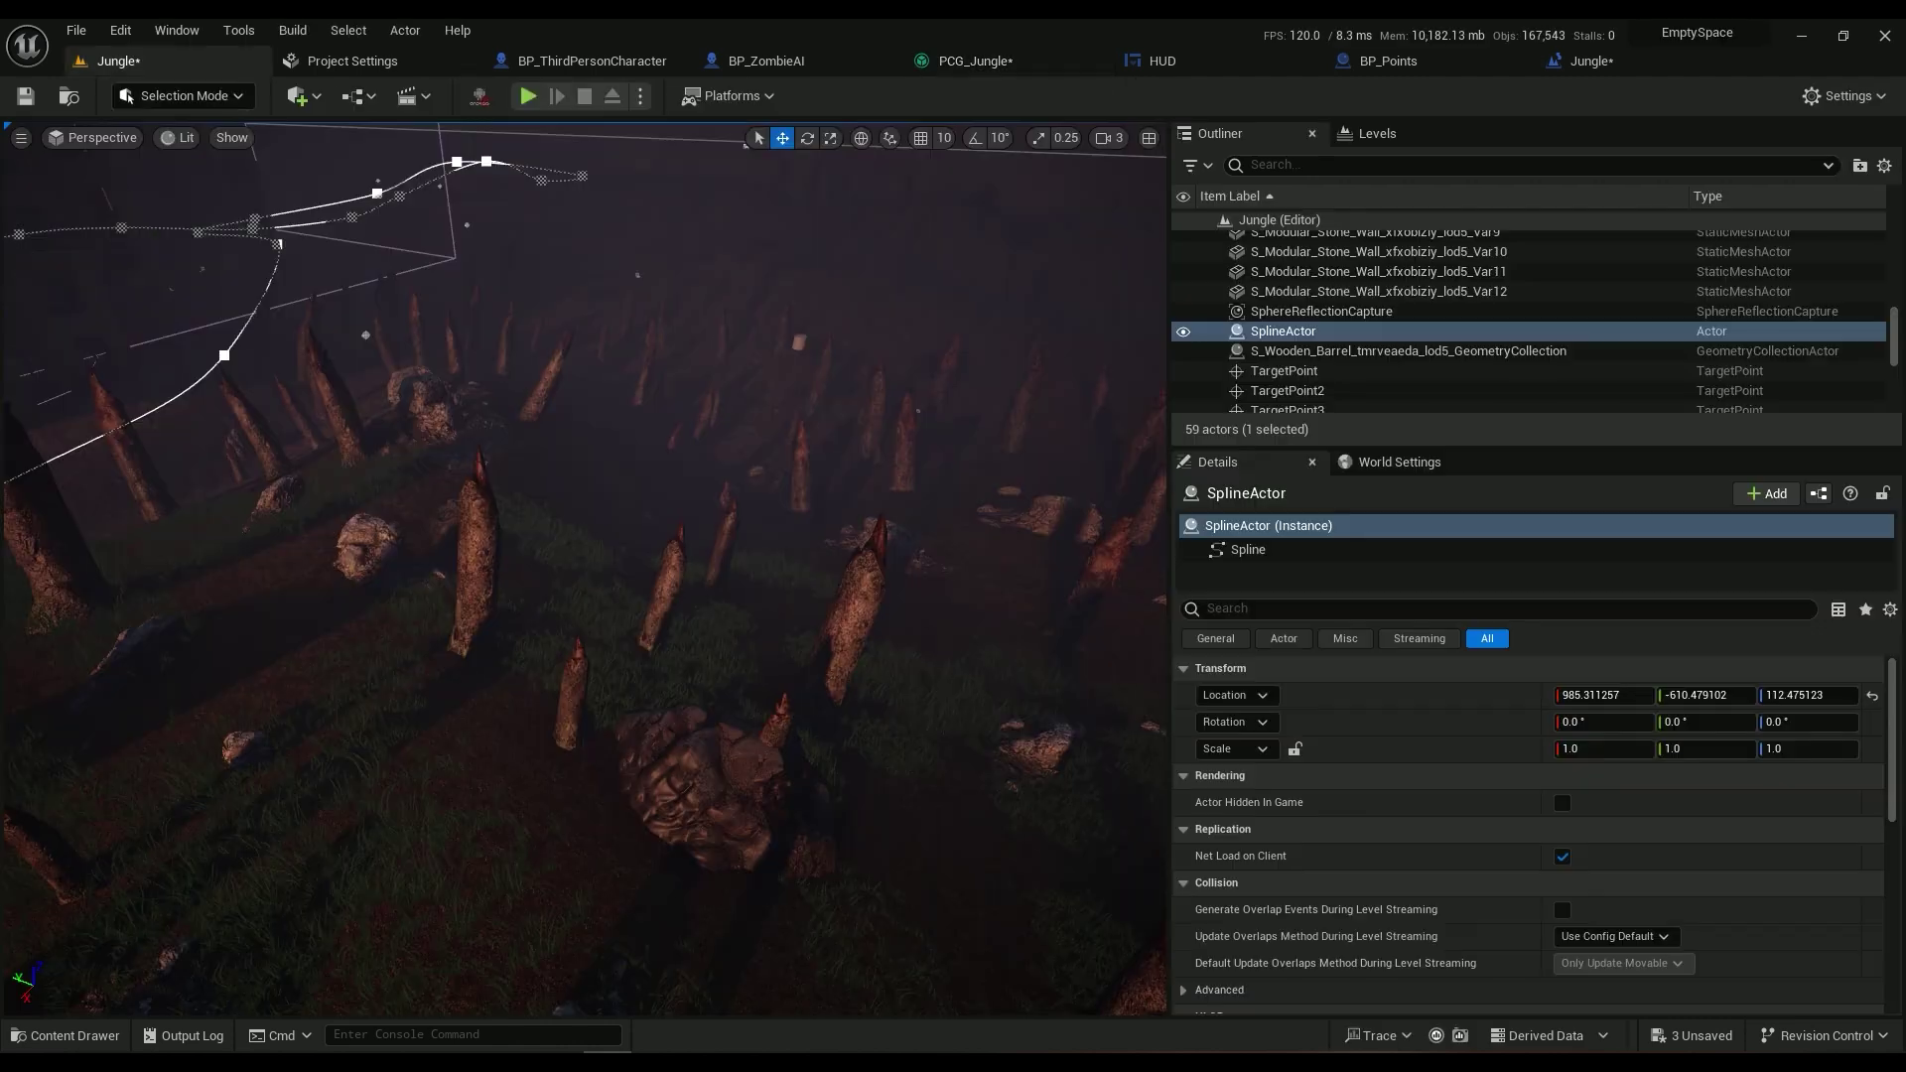